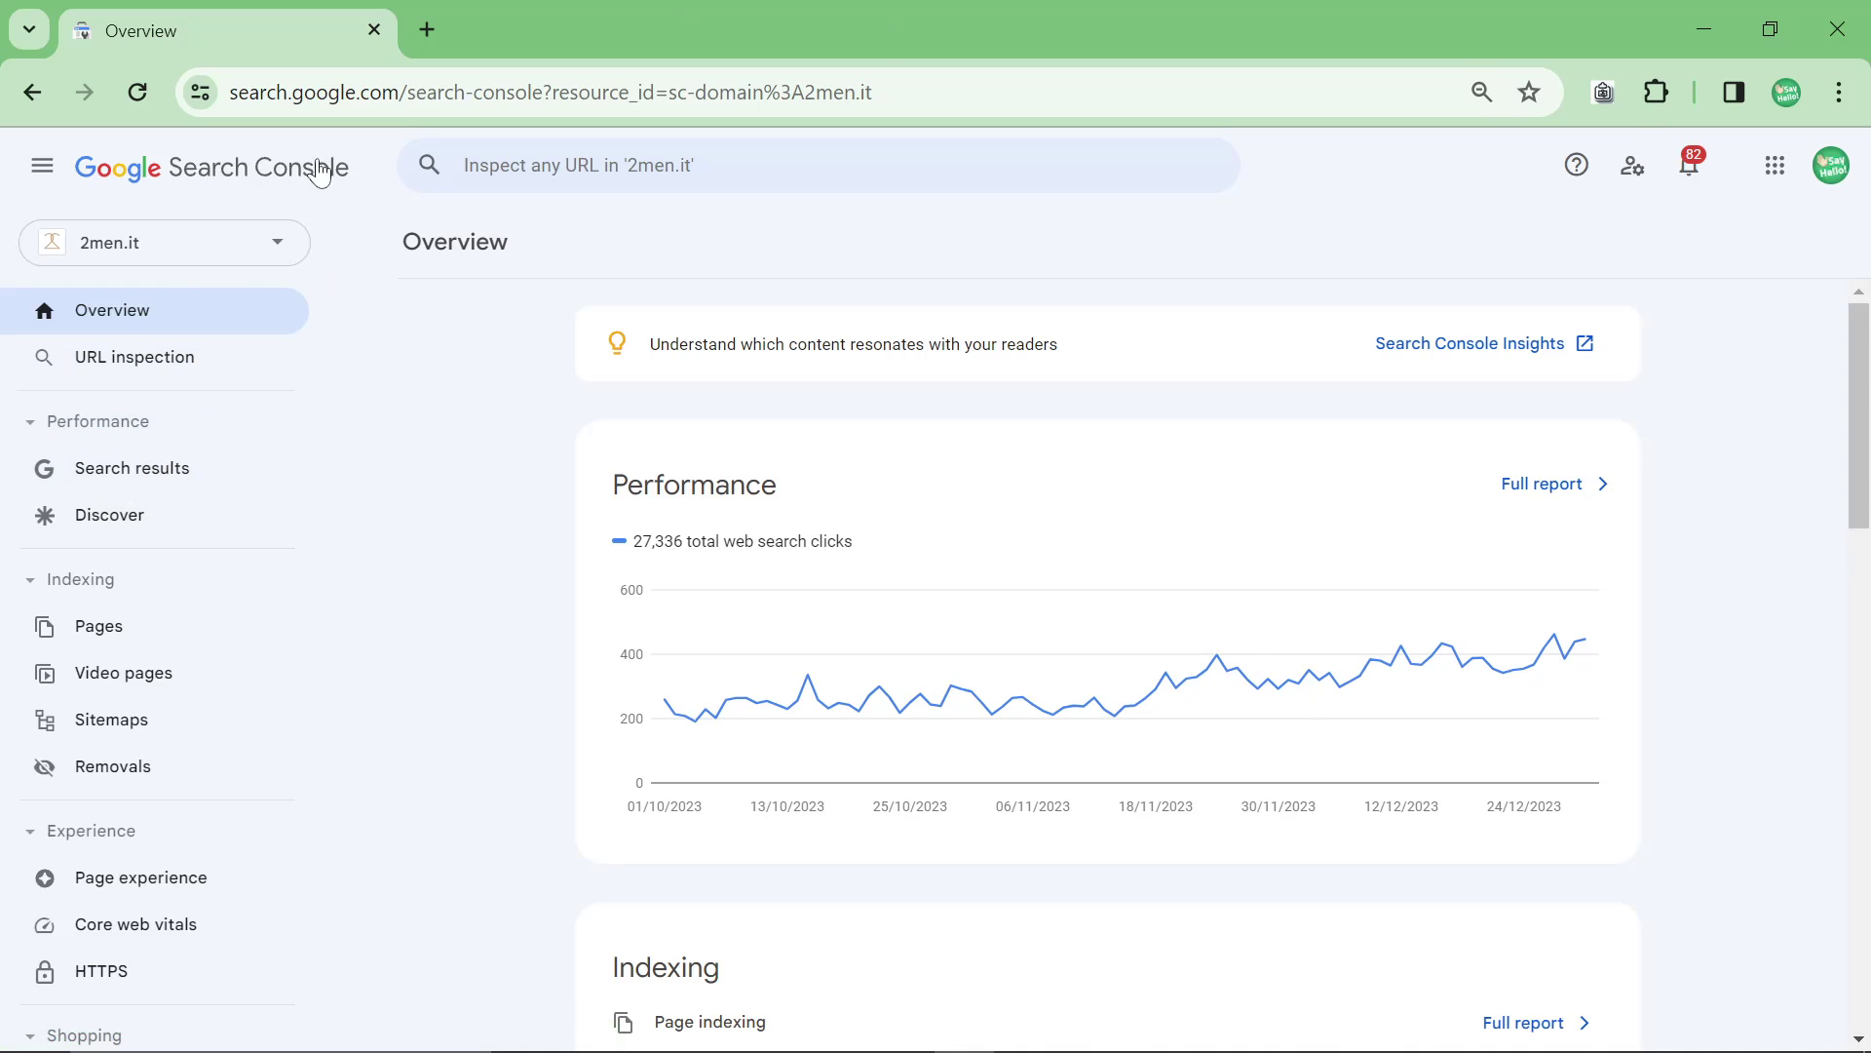
Highlight the line about content resonating with readers, zoom the page out, and return to the Search Console overview
drag(650, 344, 1132, 347)
click(1147, 363)
key(ctrl+minus)
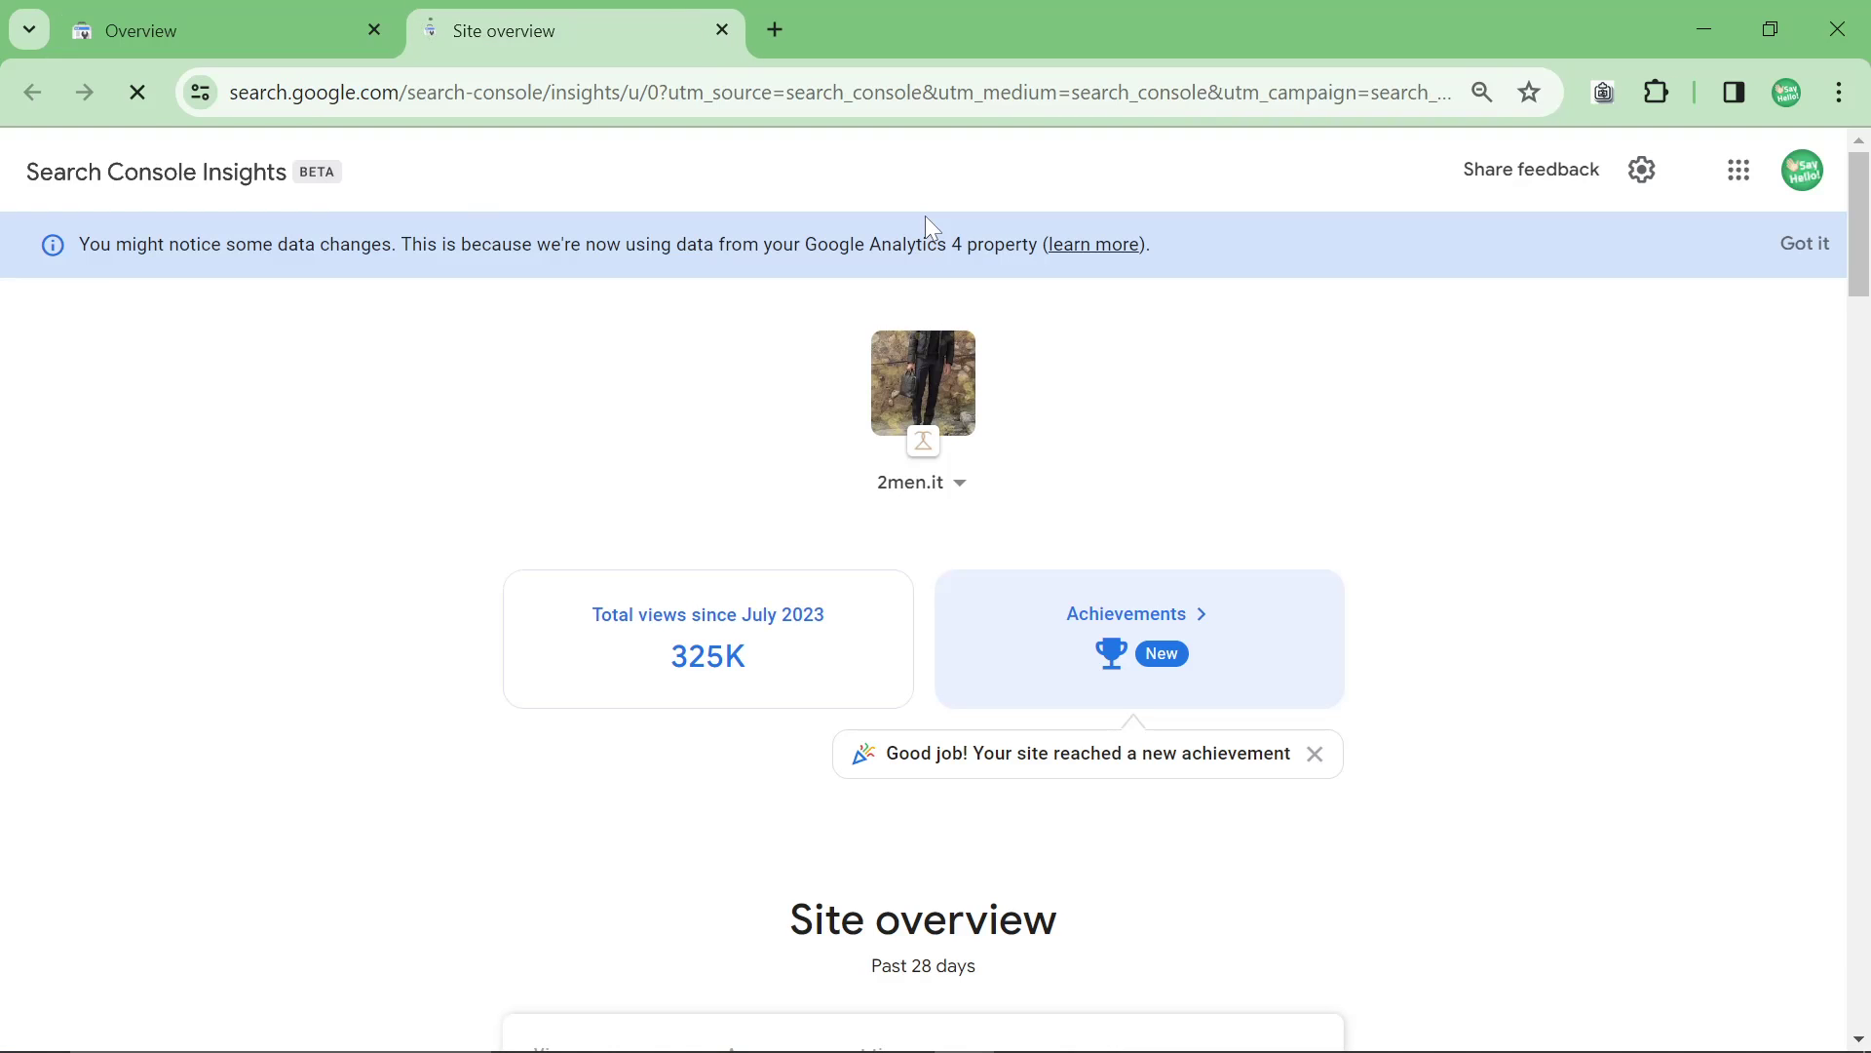
click(304, 33)
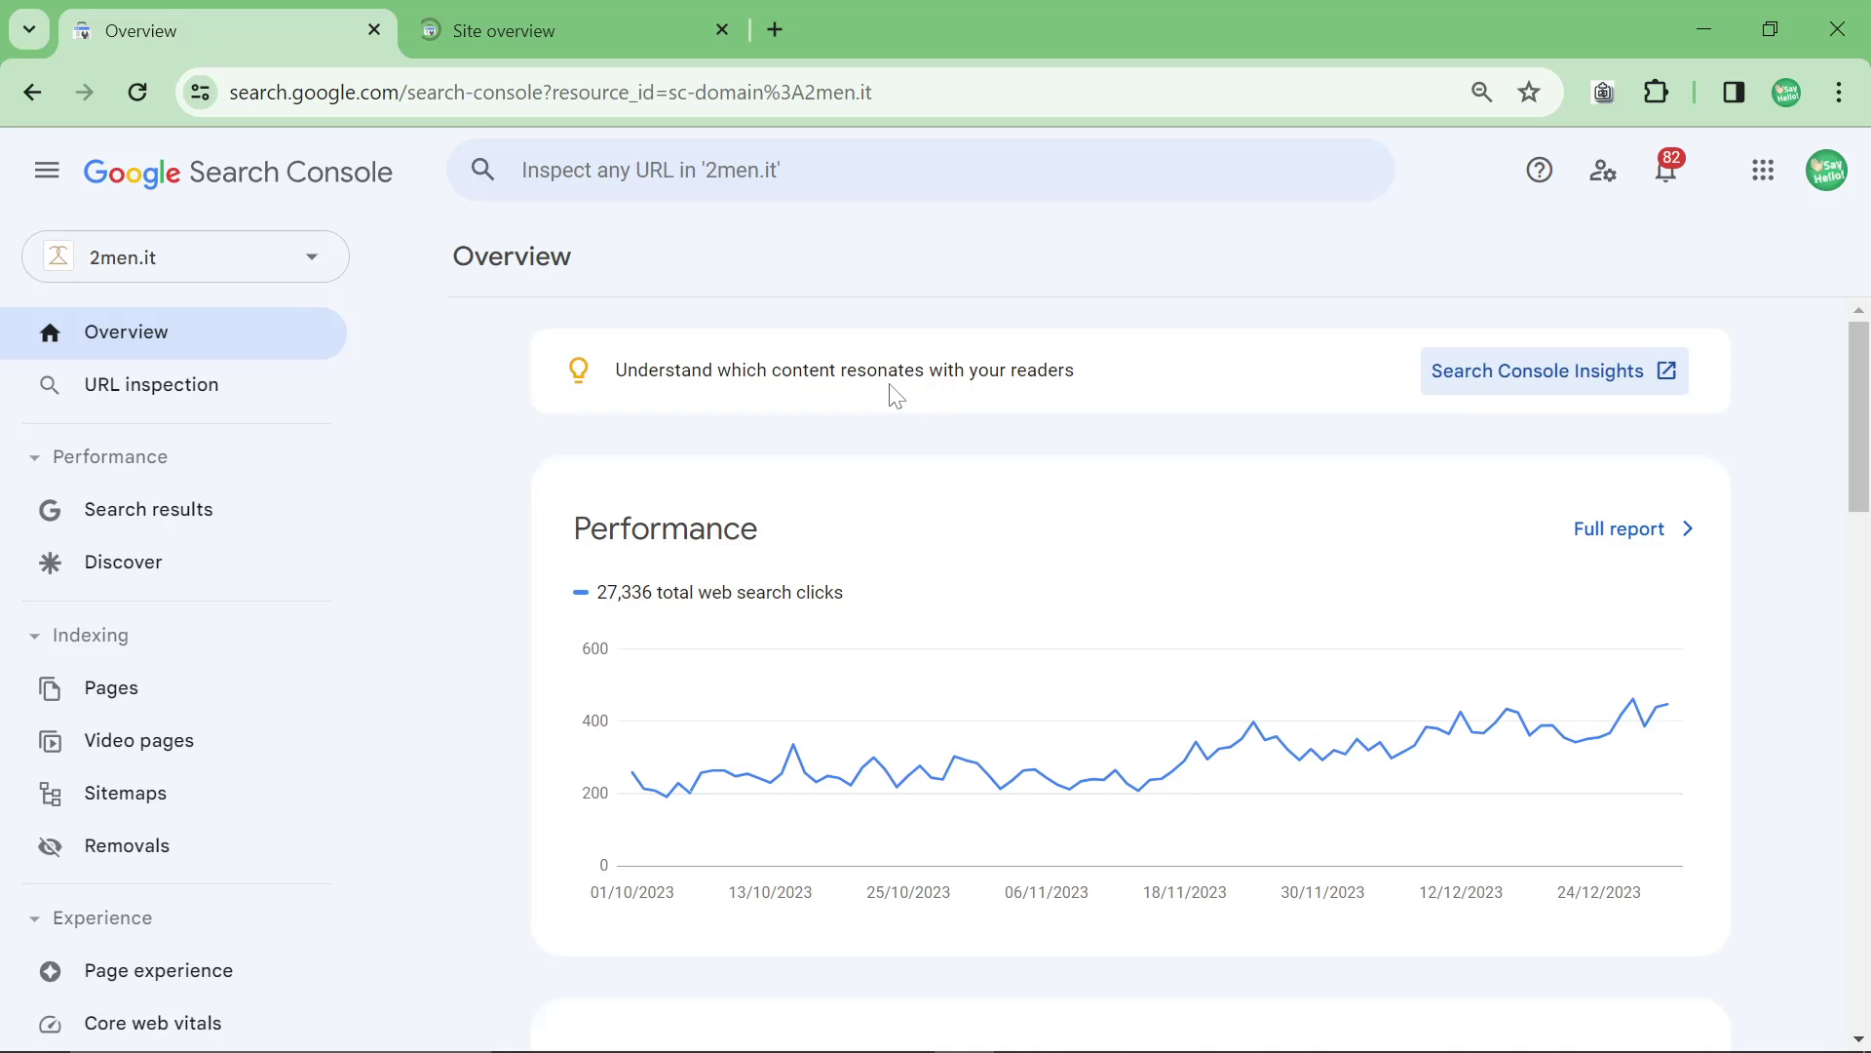
Back in the Insights site overview, scroll down to the Your new content section
click(570, 39)
scroll(769, 565, down, 5)
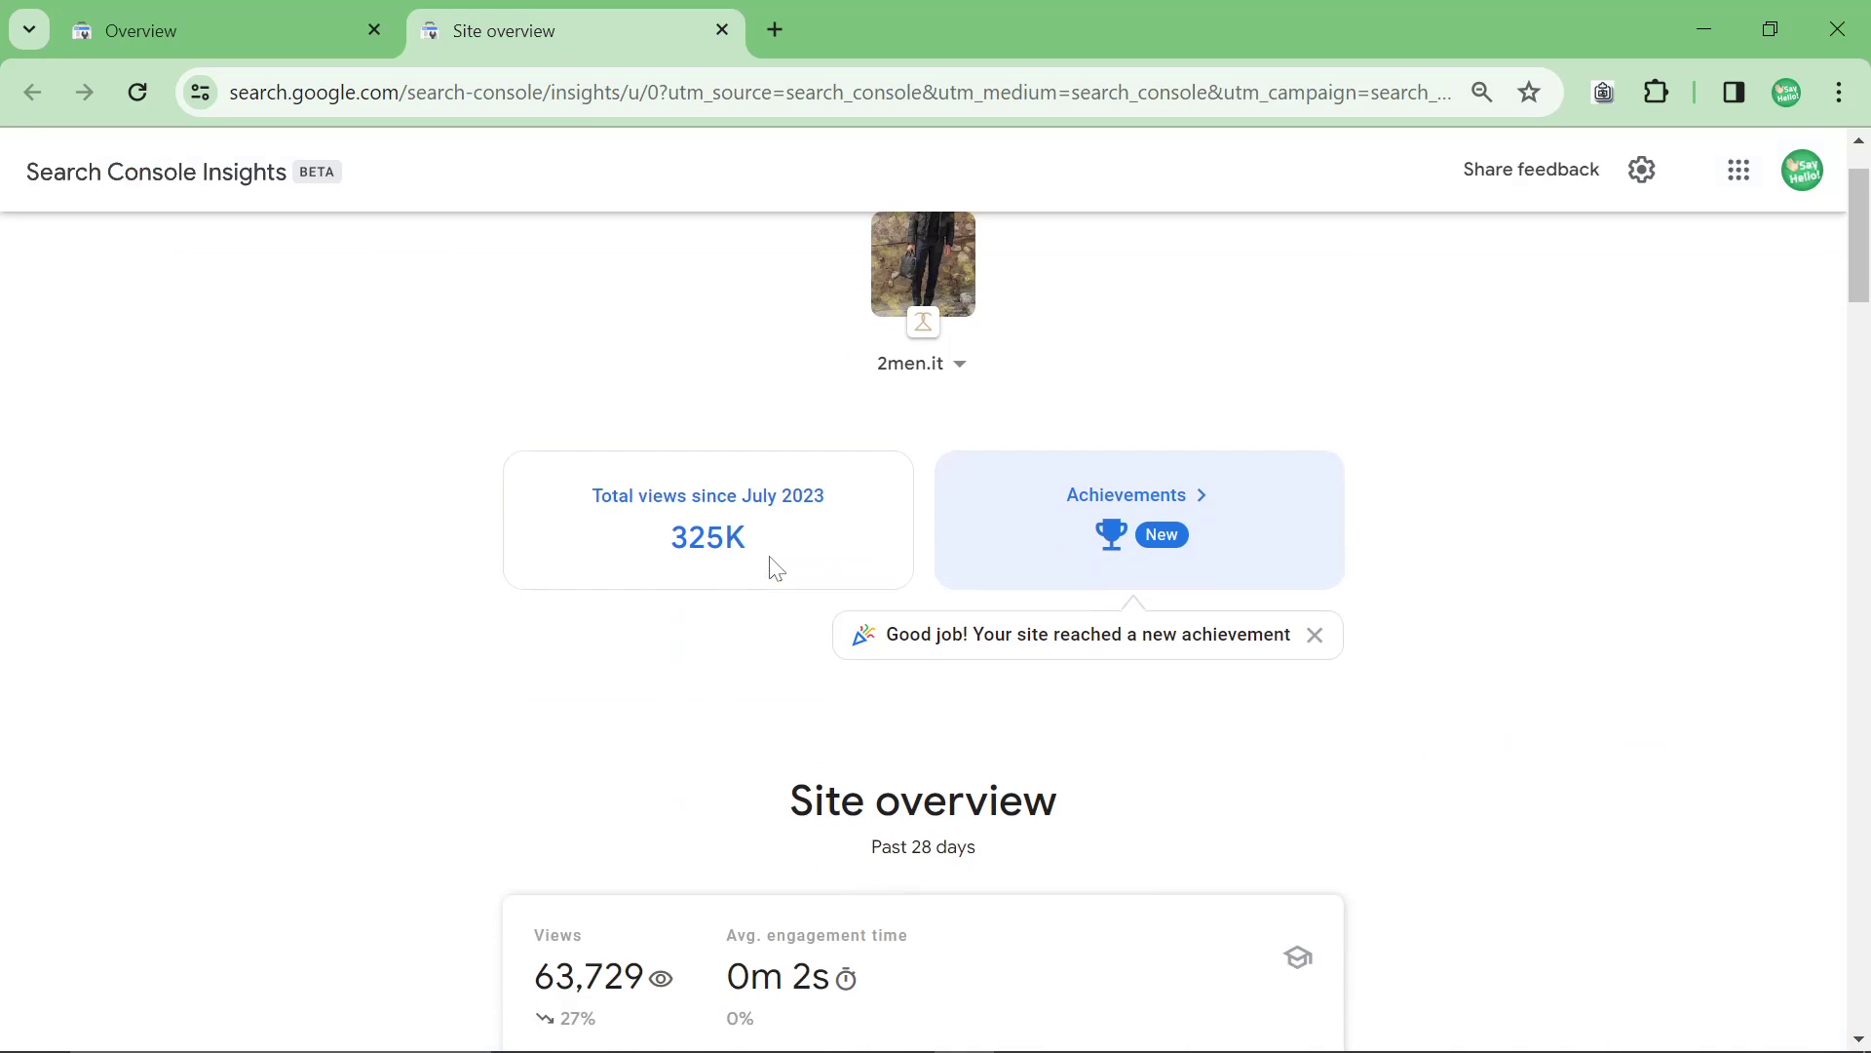
scroll(772, 558, down, 3)
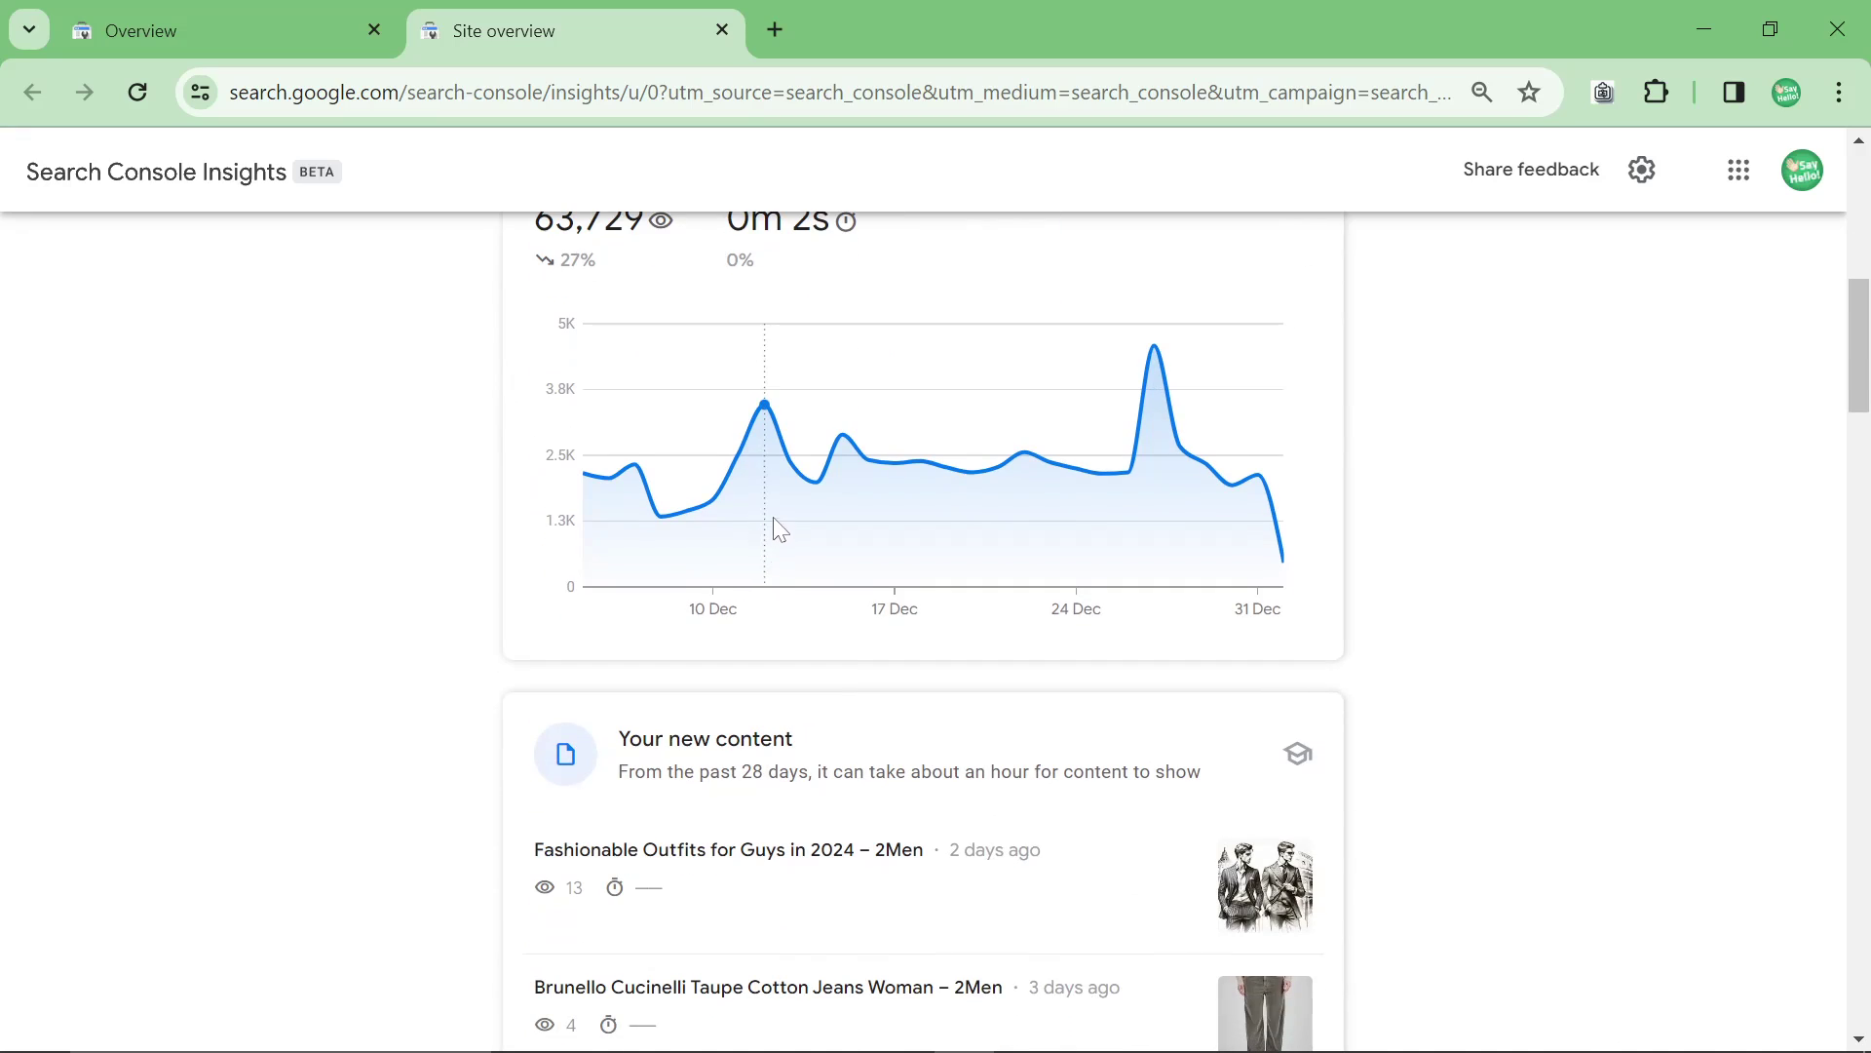
drag(616, 739, 818, 751)
click(394, 712)
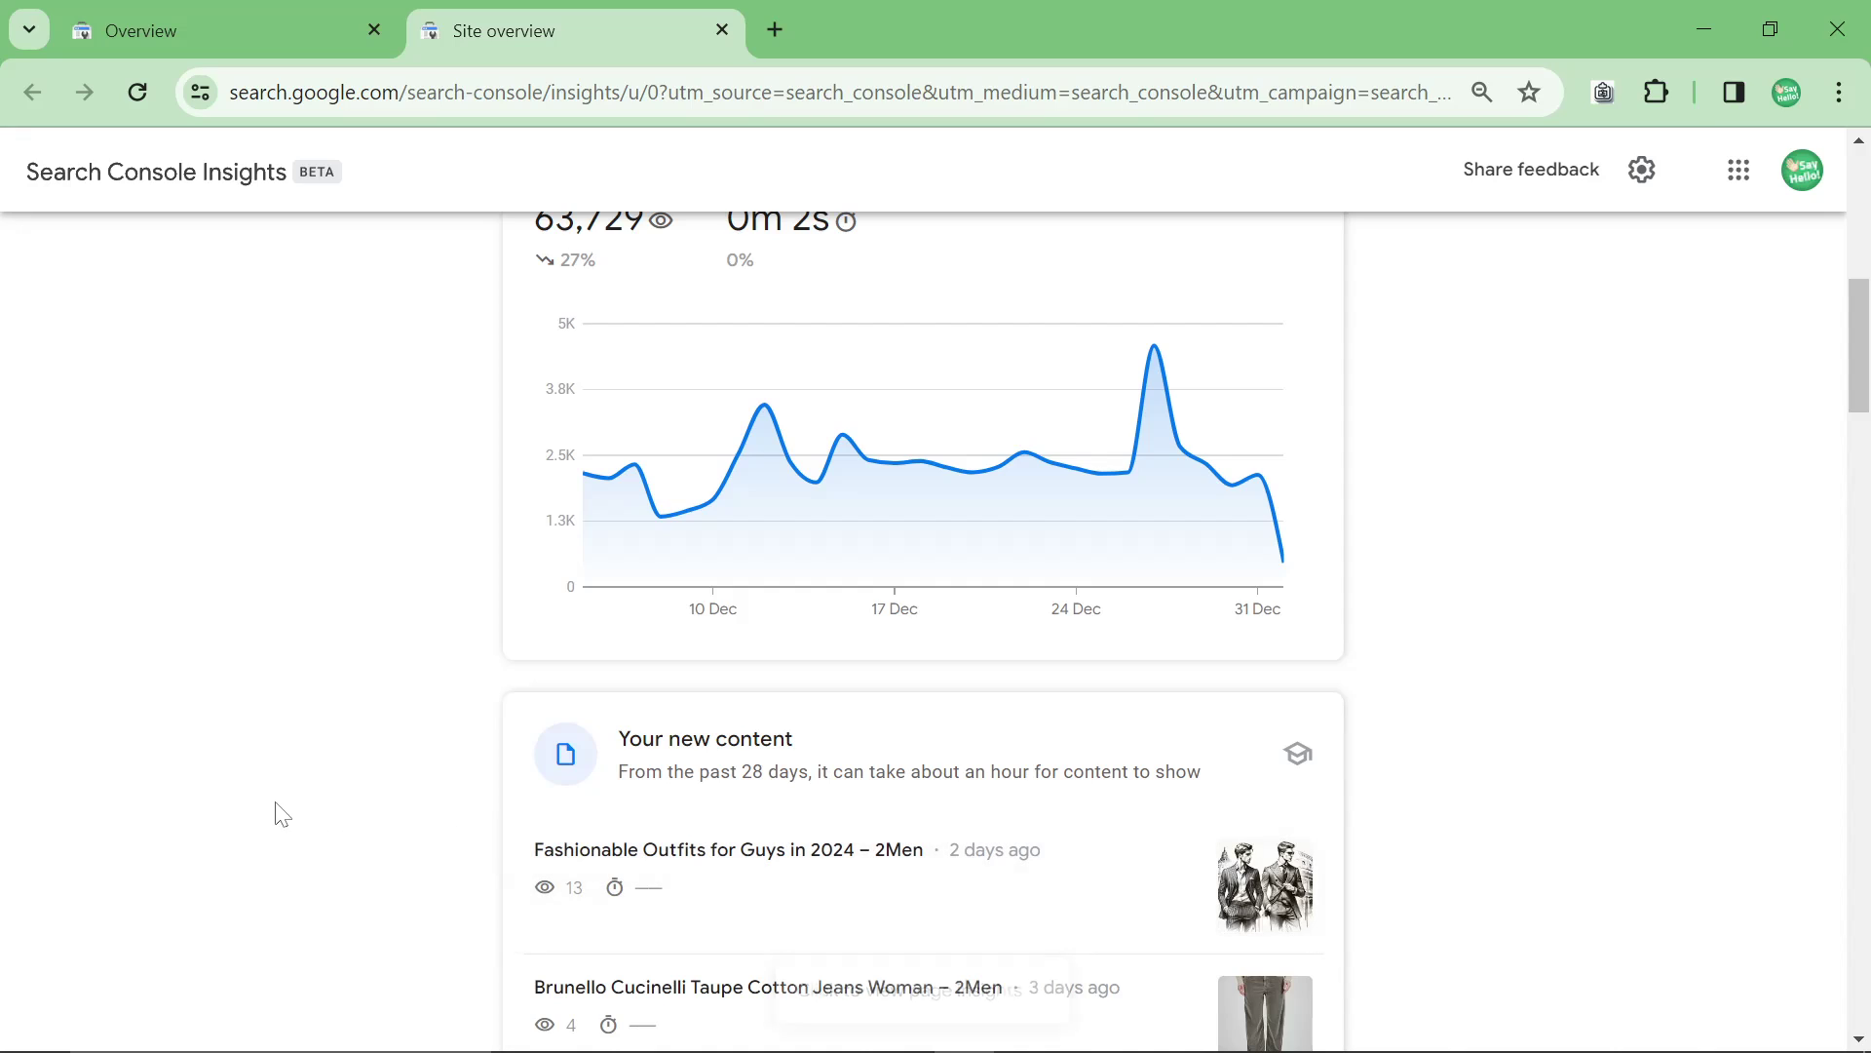
Load 2men.it in a new tab and open its Journal blog
click(769, 41)
text(2men.it)
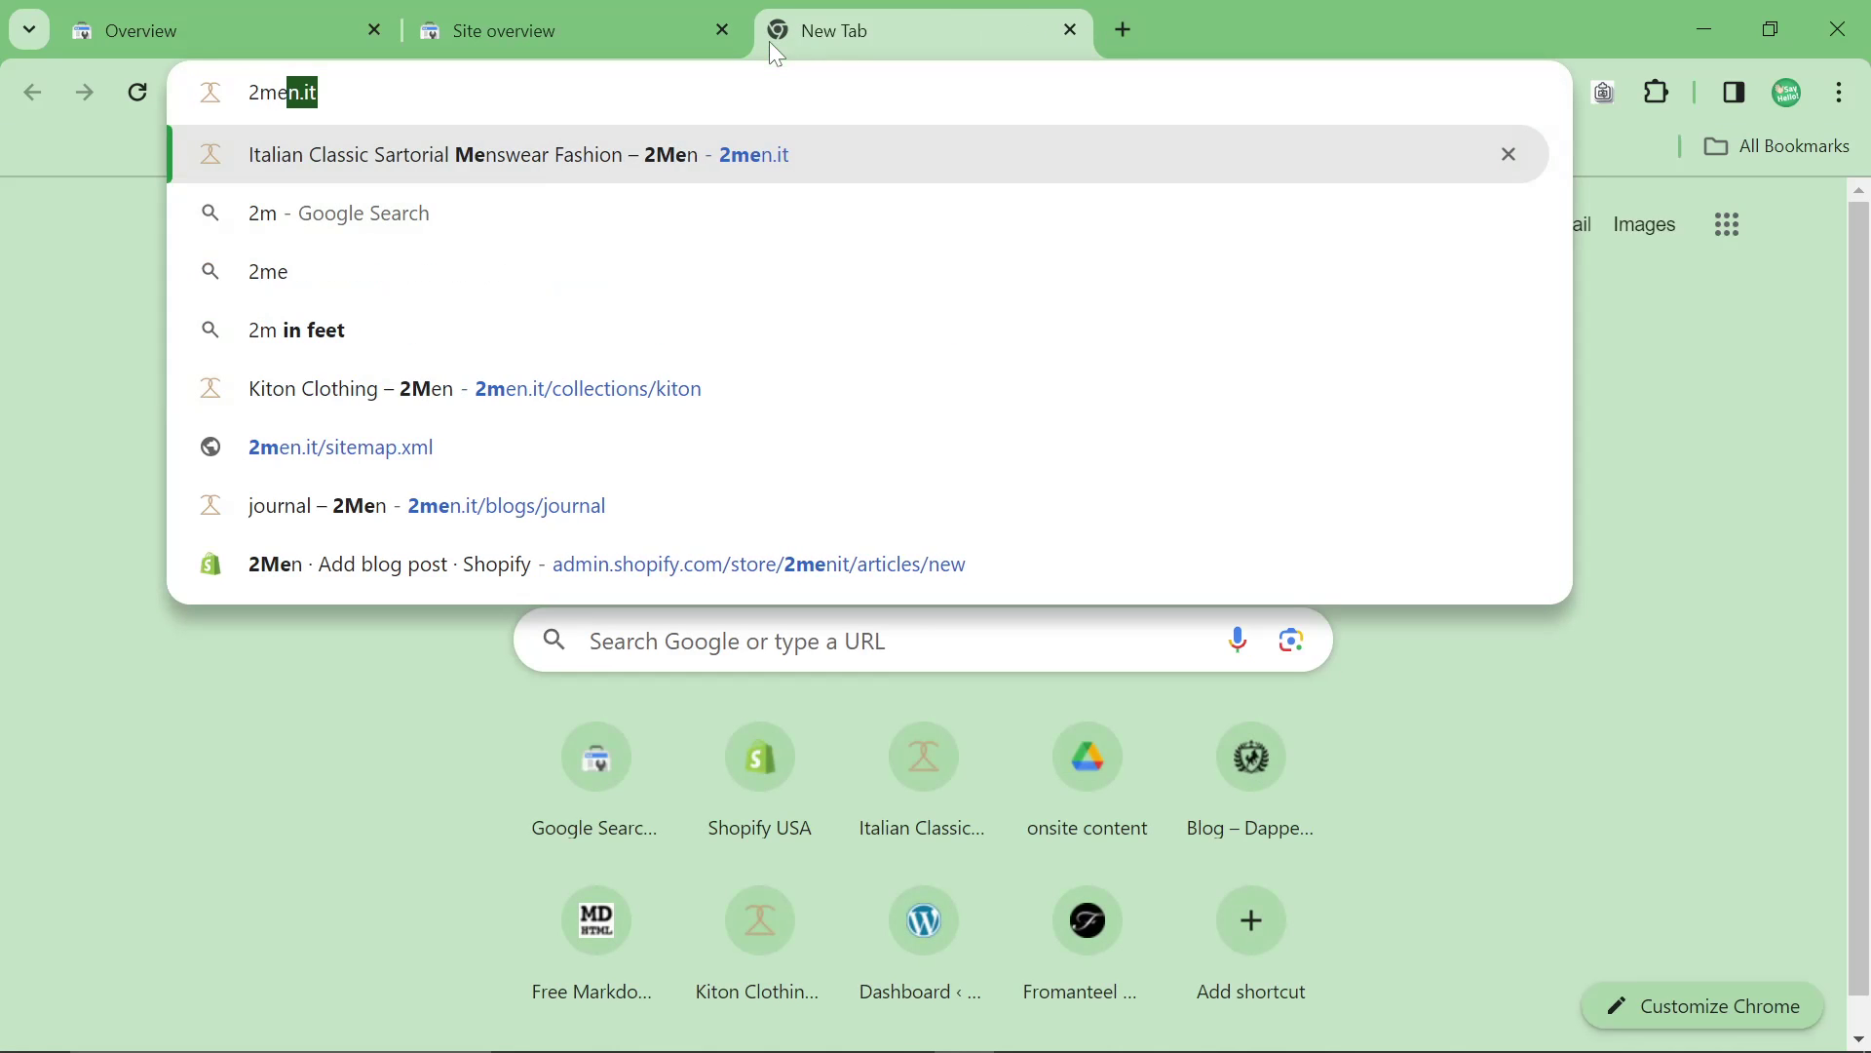
key(Return)
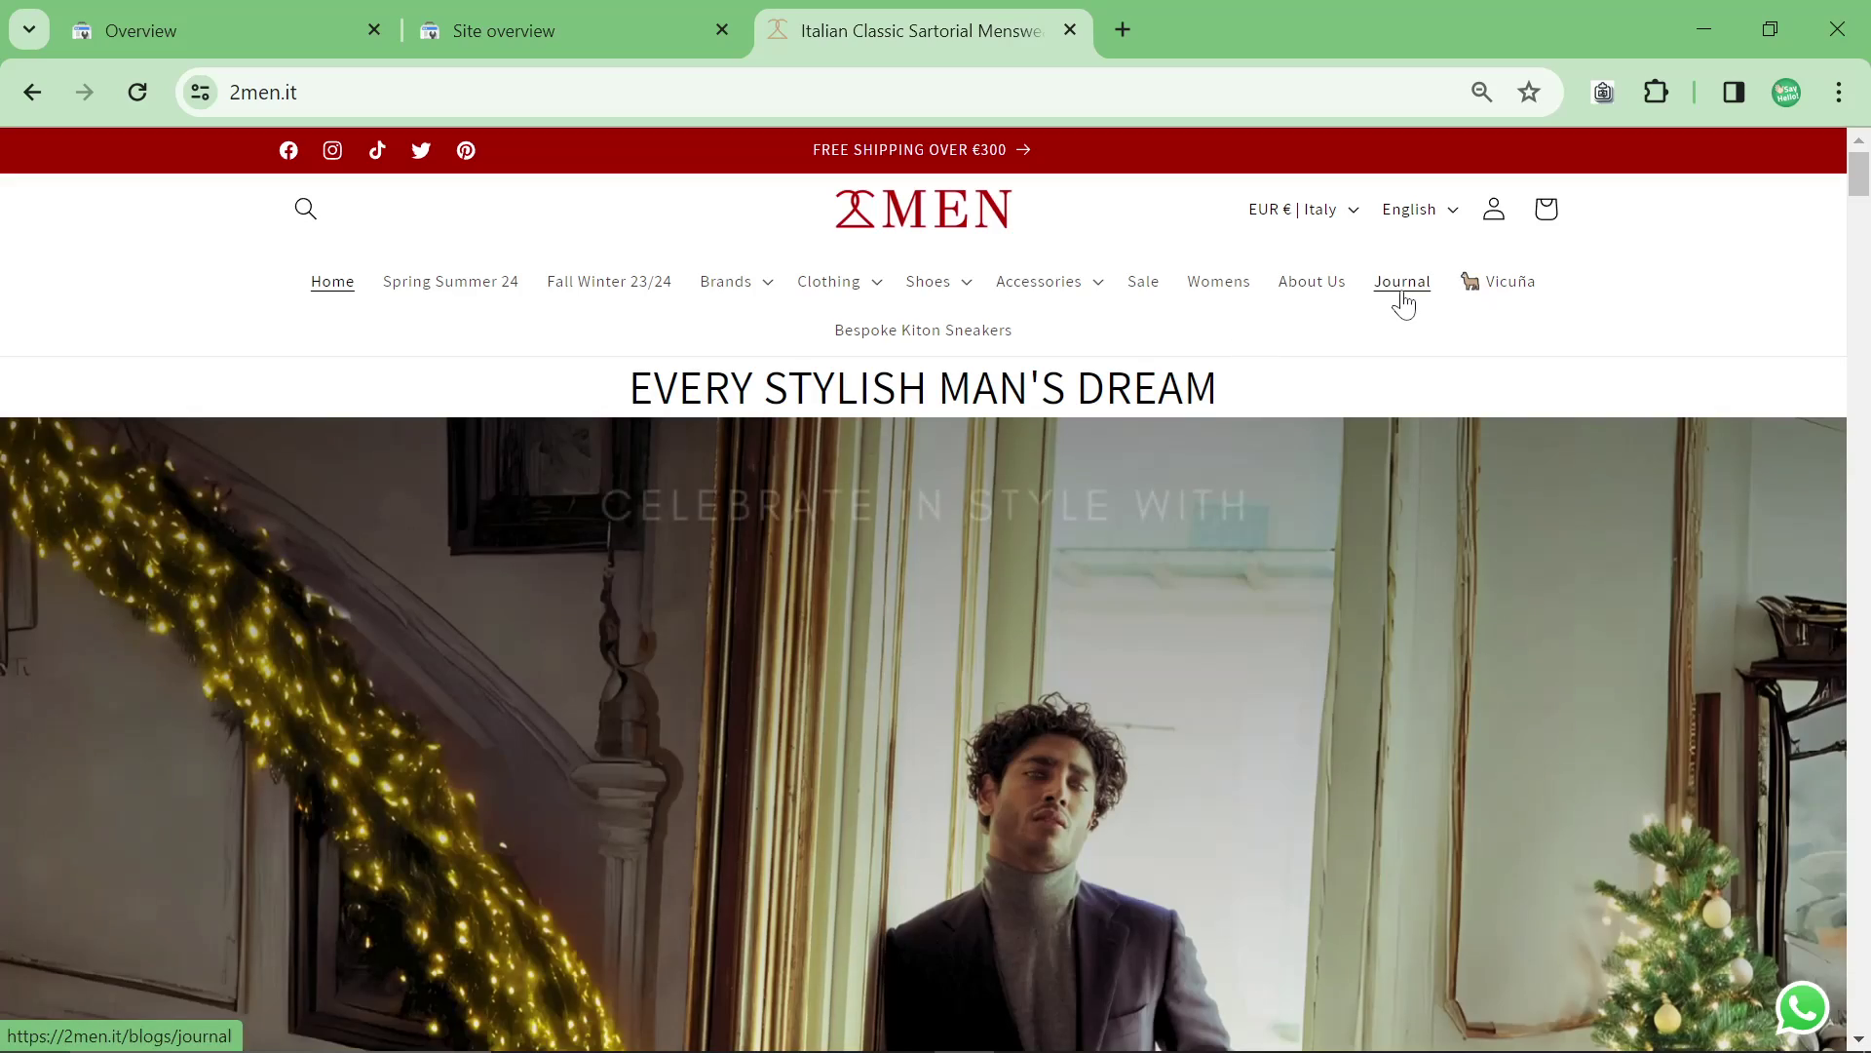
click(1404, 282)
scroll(952, 572, down, 10)
scroll(533, 623, up, 1)
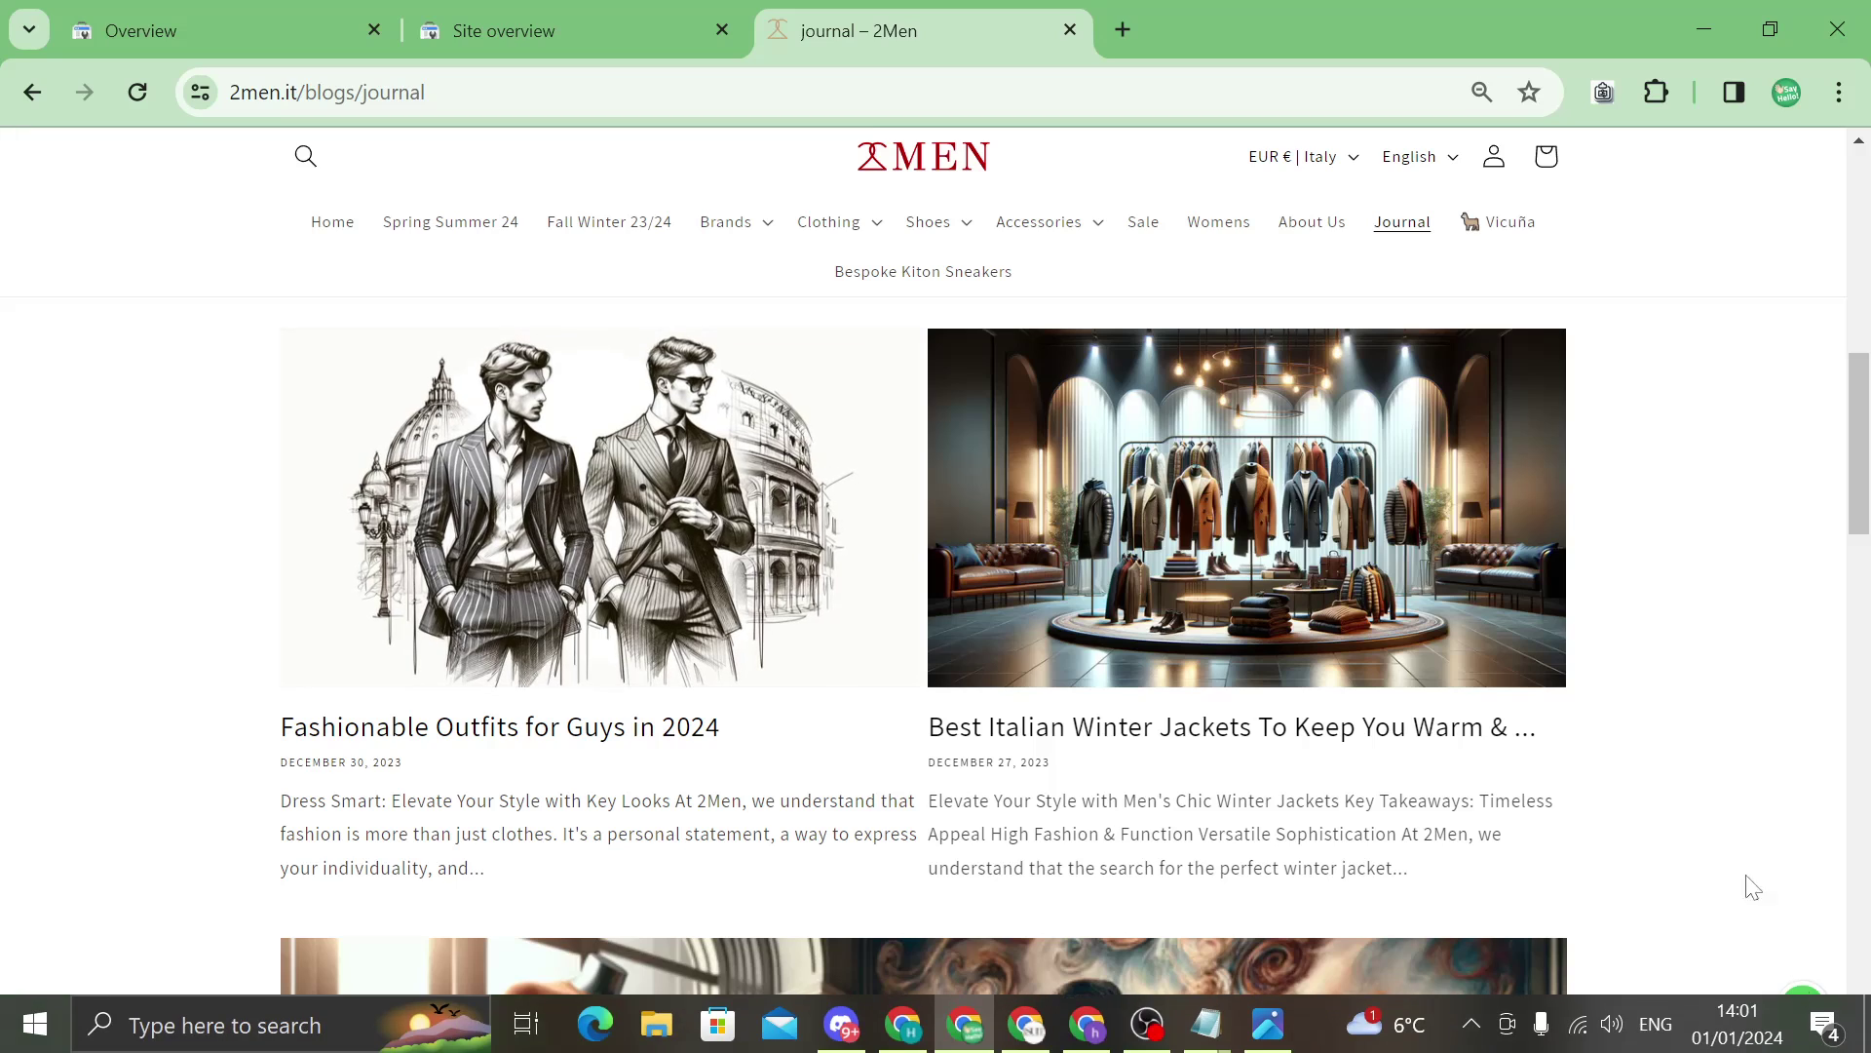
Open the Fashionable Outfits for Guys in 2024 post in its own tab and select its URL path
click(565, 14)
scroll(927, 718, up, 1)
scroll(844, 698, down, 1)
click(983, 34)
middle_click(497, 536)
click(1150, 33)
drag(779, 92, 362, 92)
Filter the Search results performance report by page to the pasted journal post path
click(225, 30)
click(186, 515)
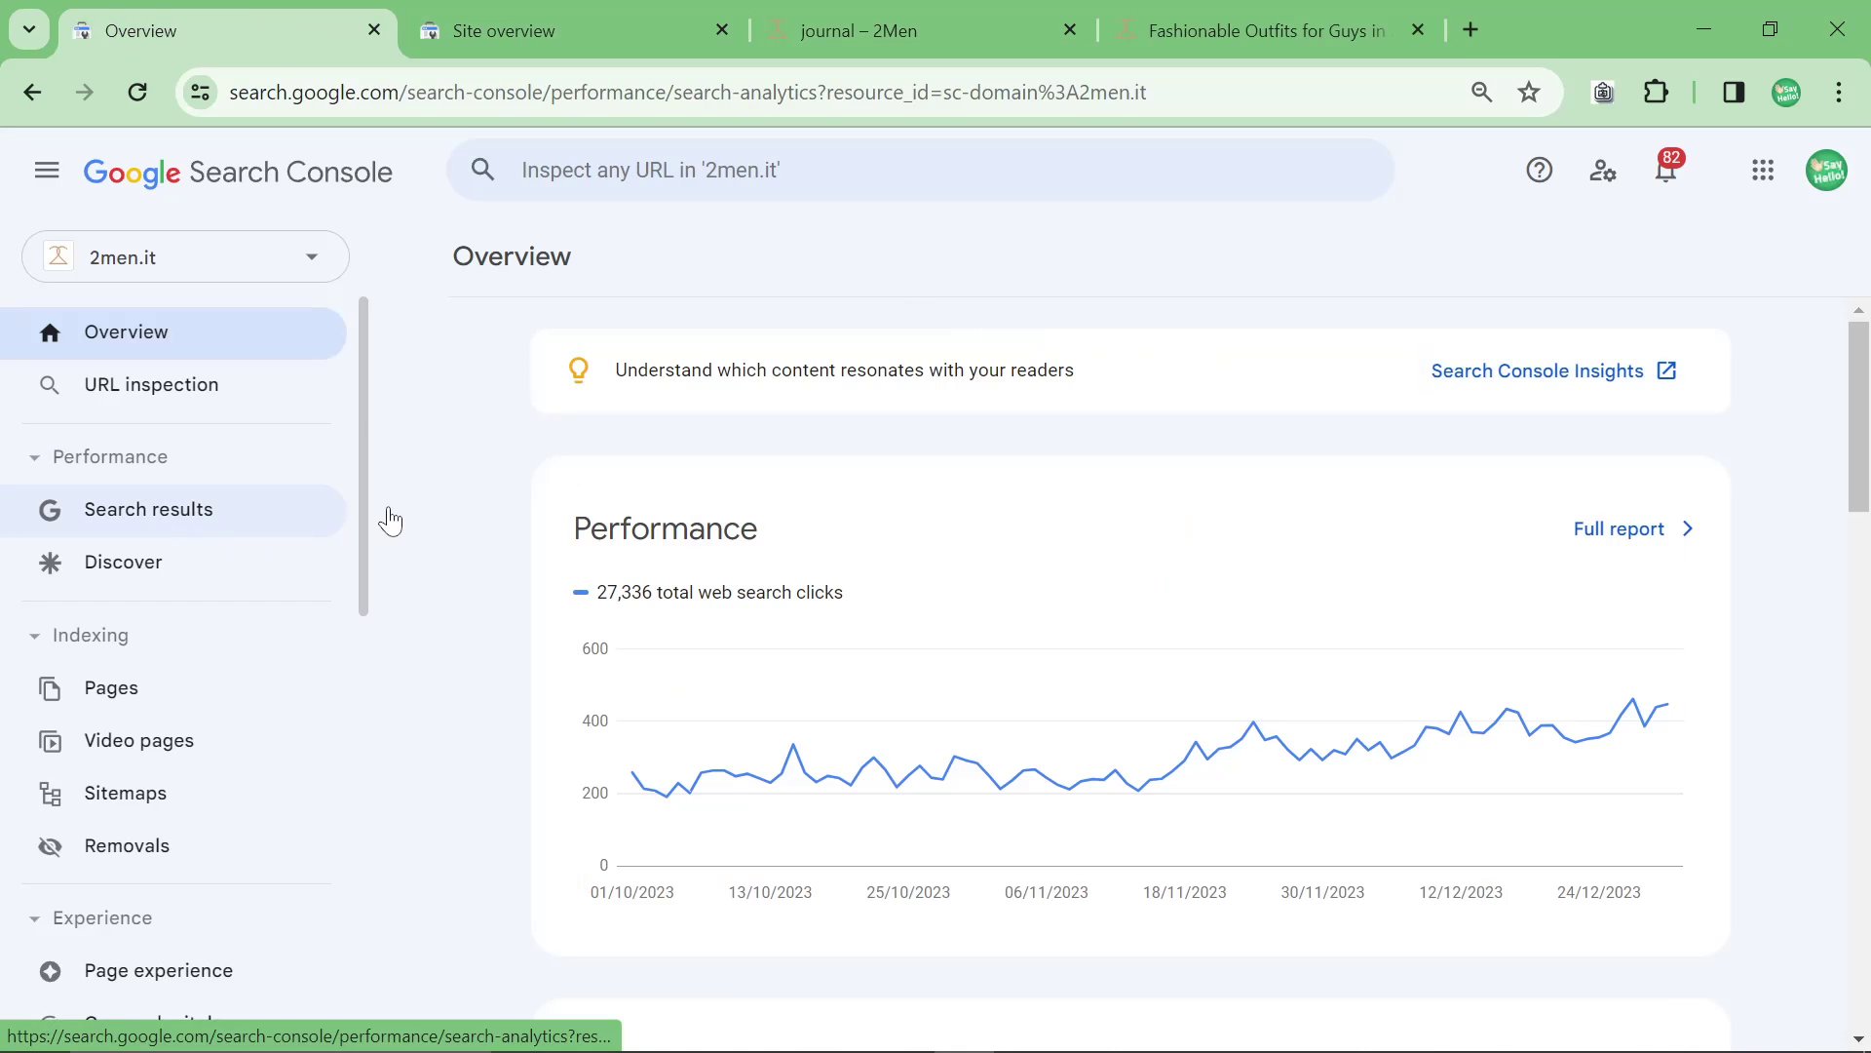
click(1043, 348)
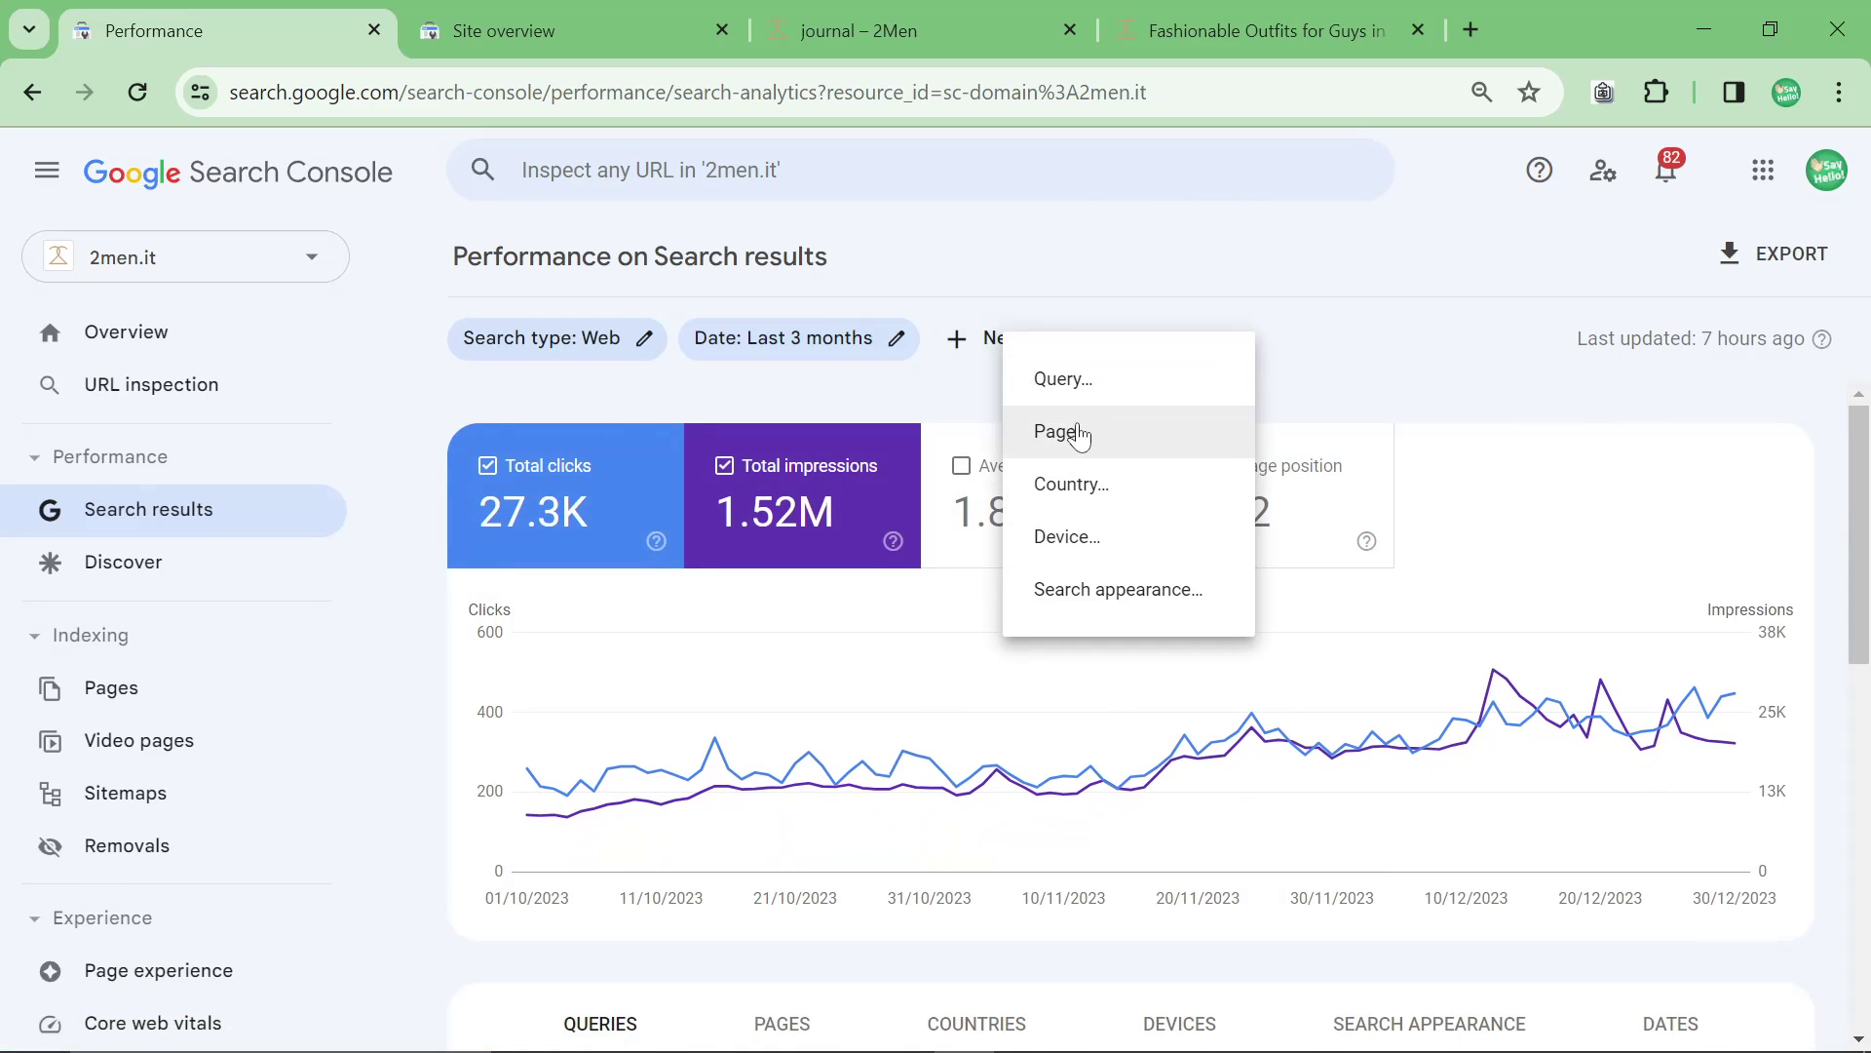
click(1080, 431)
text(/journal/fashionable-outfits-for-guys-in-2024/)
key(Return)
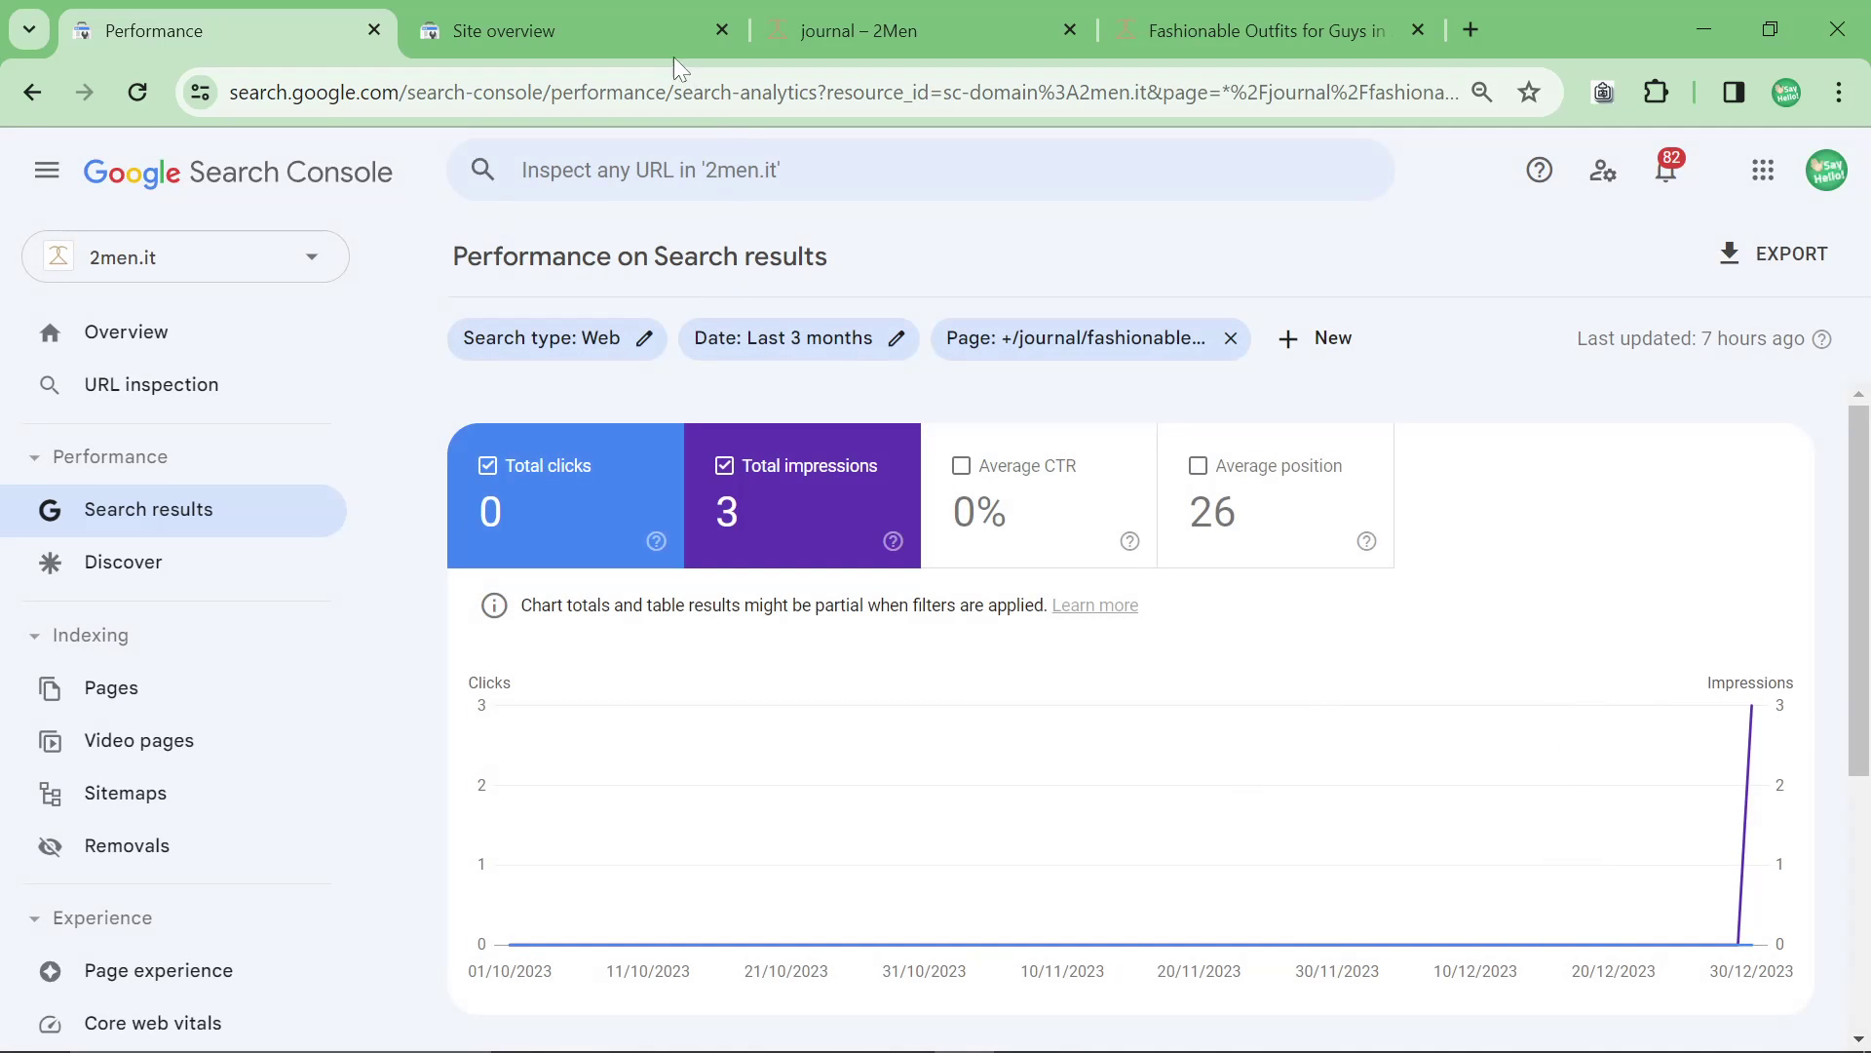
In the Insights site overview, show new content items 4–6 of 15
click(567, 25)
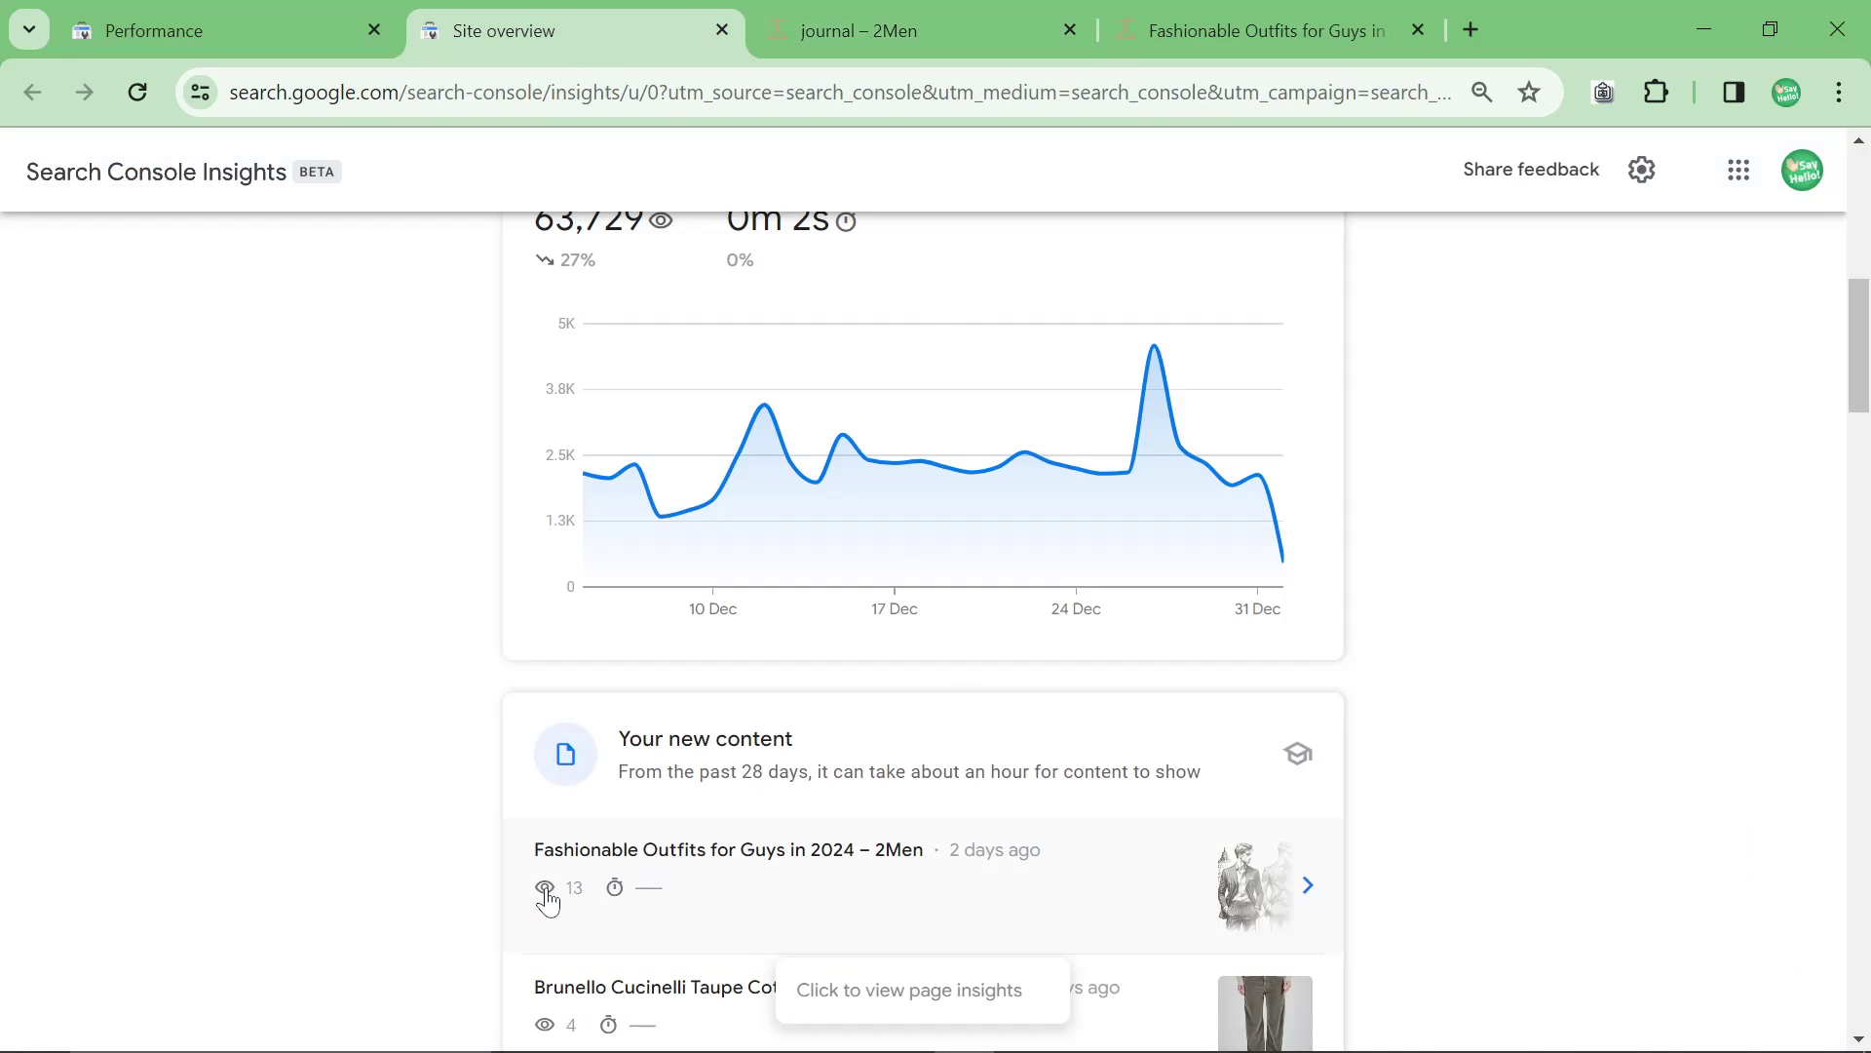
scroll(809, 848, down, 1)
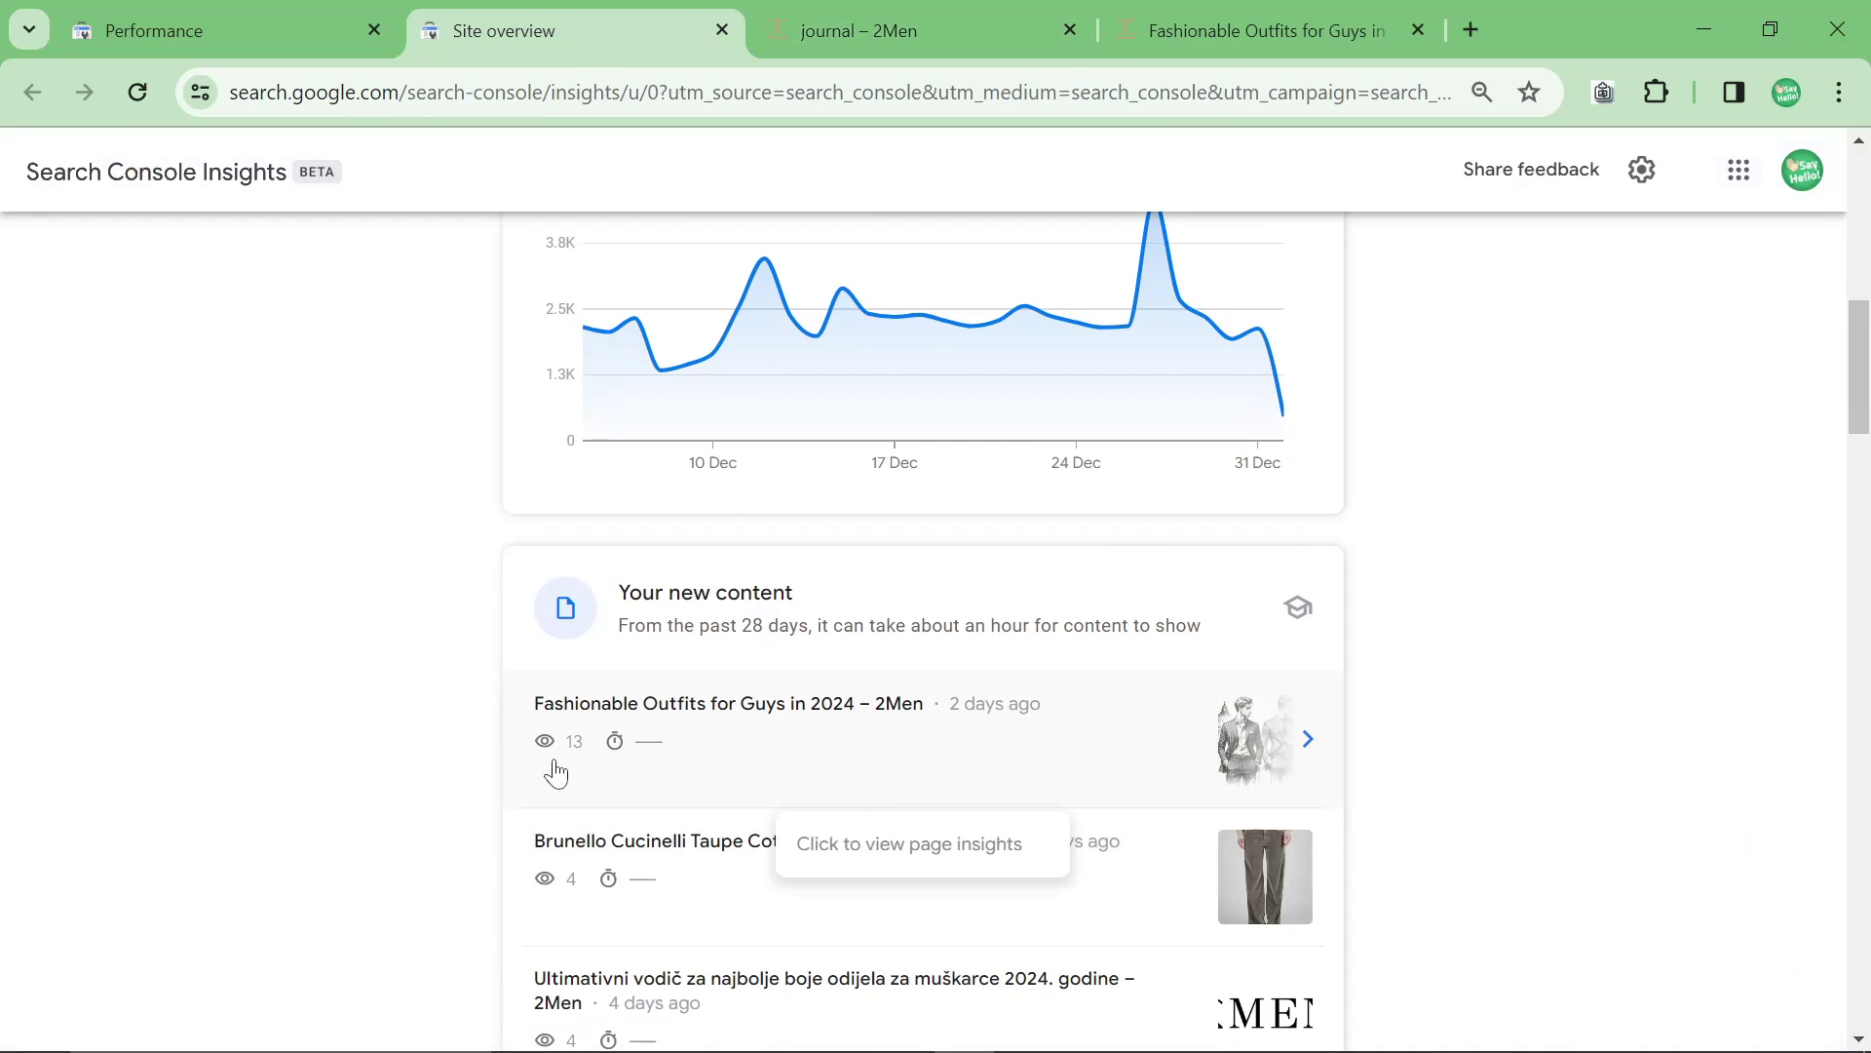
scroll(585, 741, down, 1)
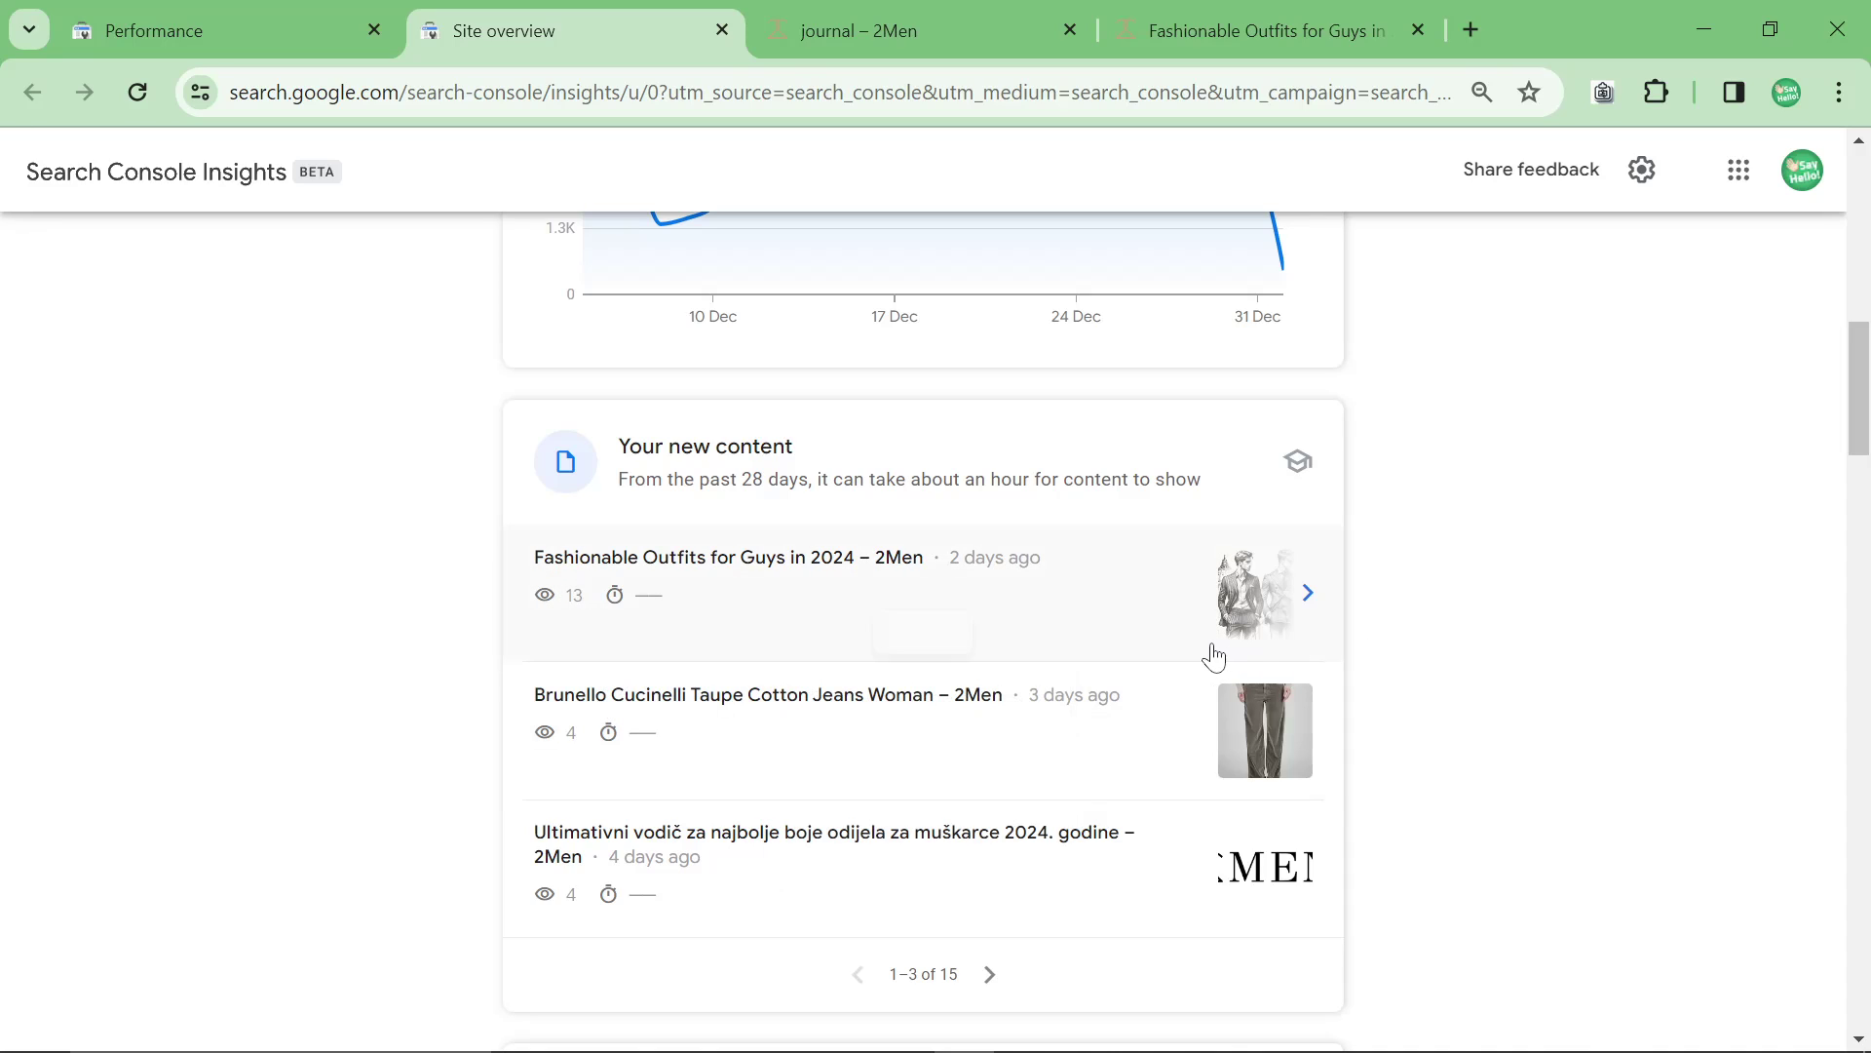
click(991, 975)
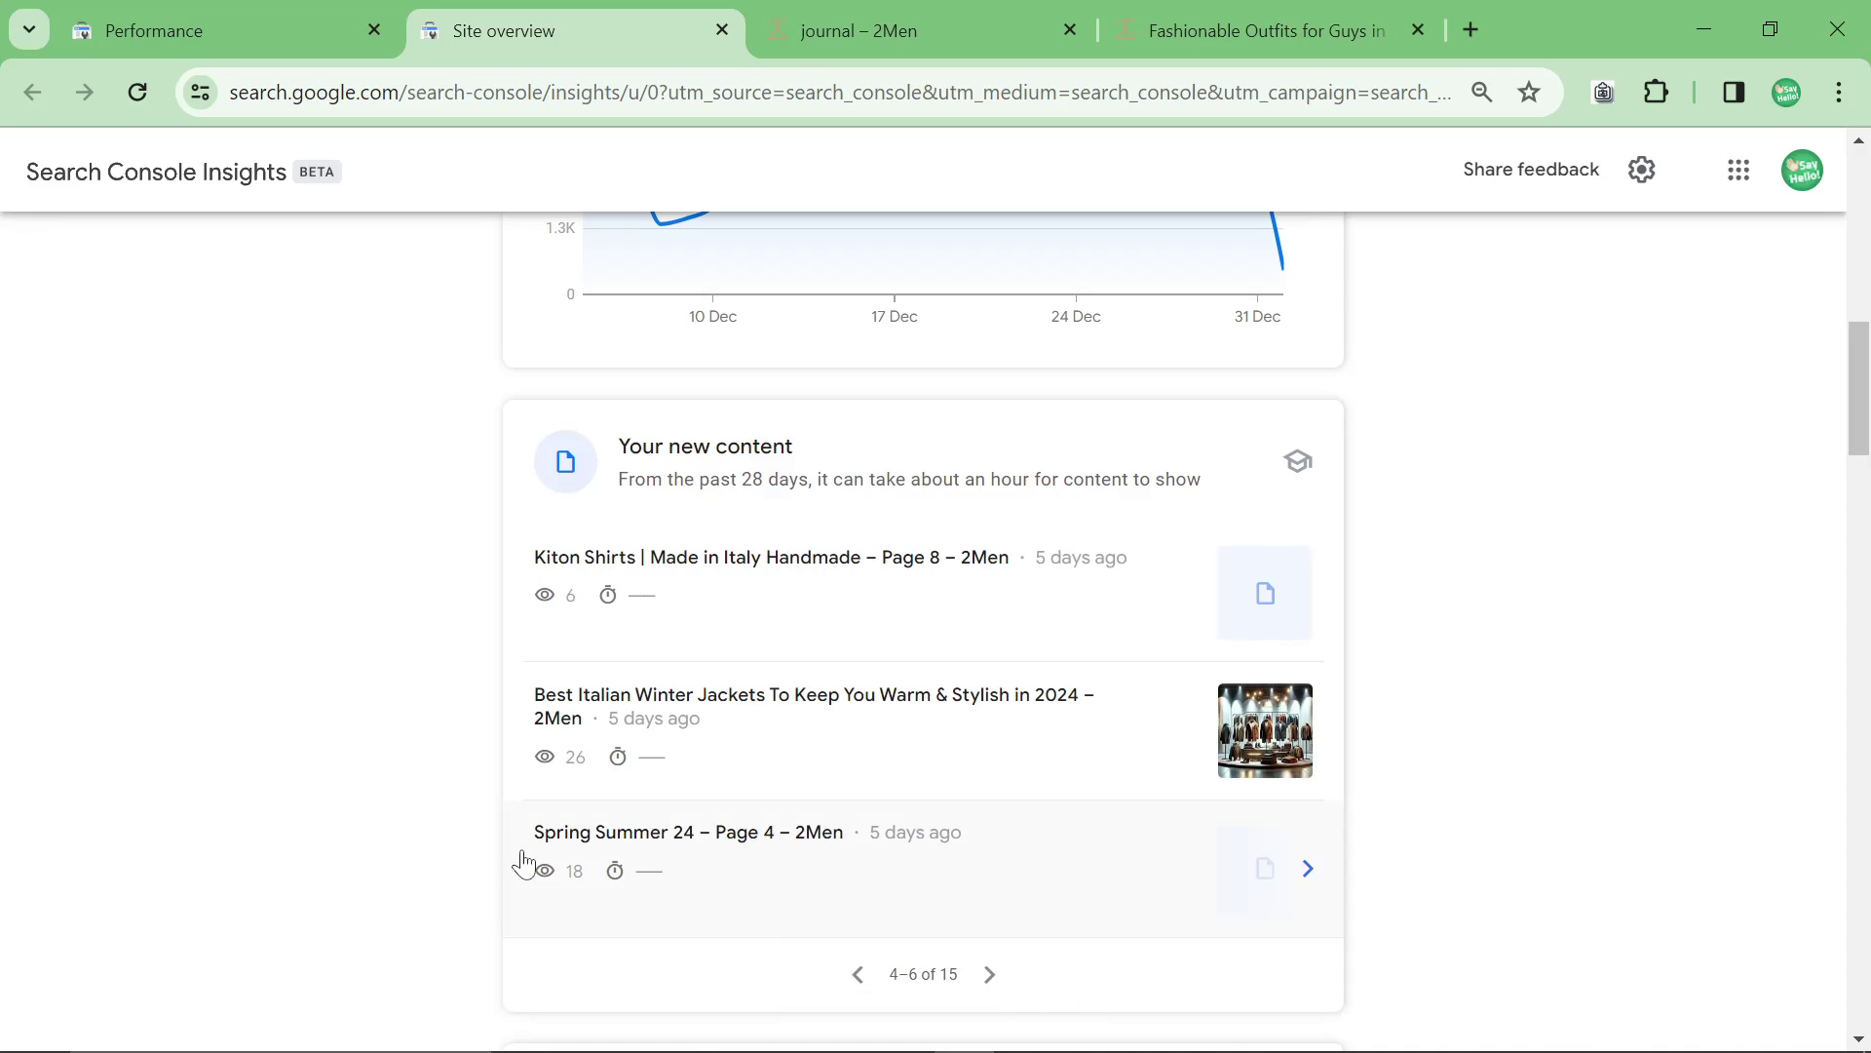
scroll(317, 775, down, 1)
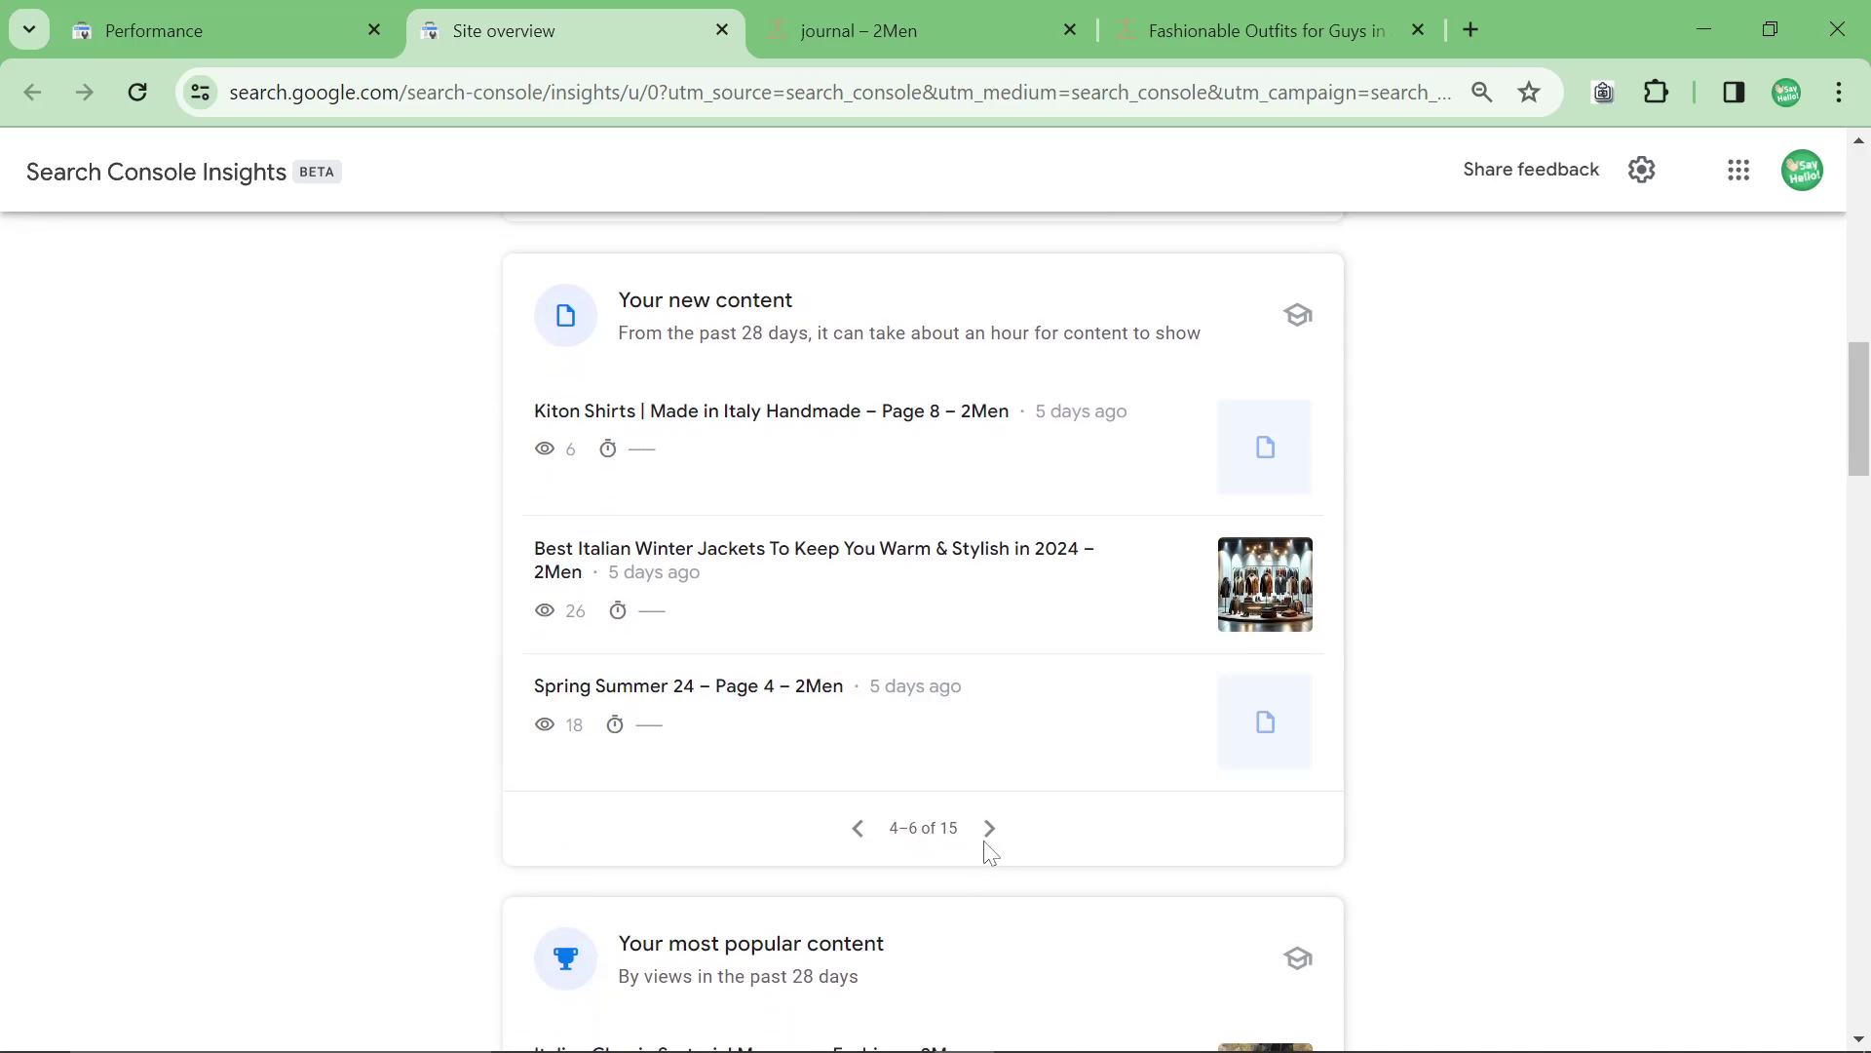
Scroll to Top traffic channels and highlight the Organic search and Paid Social rows
scroll(1358, 816, down, 8)
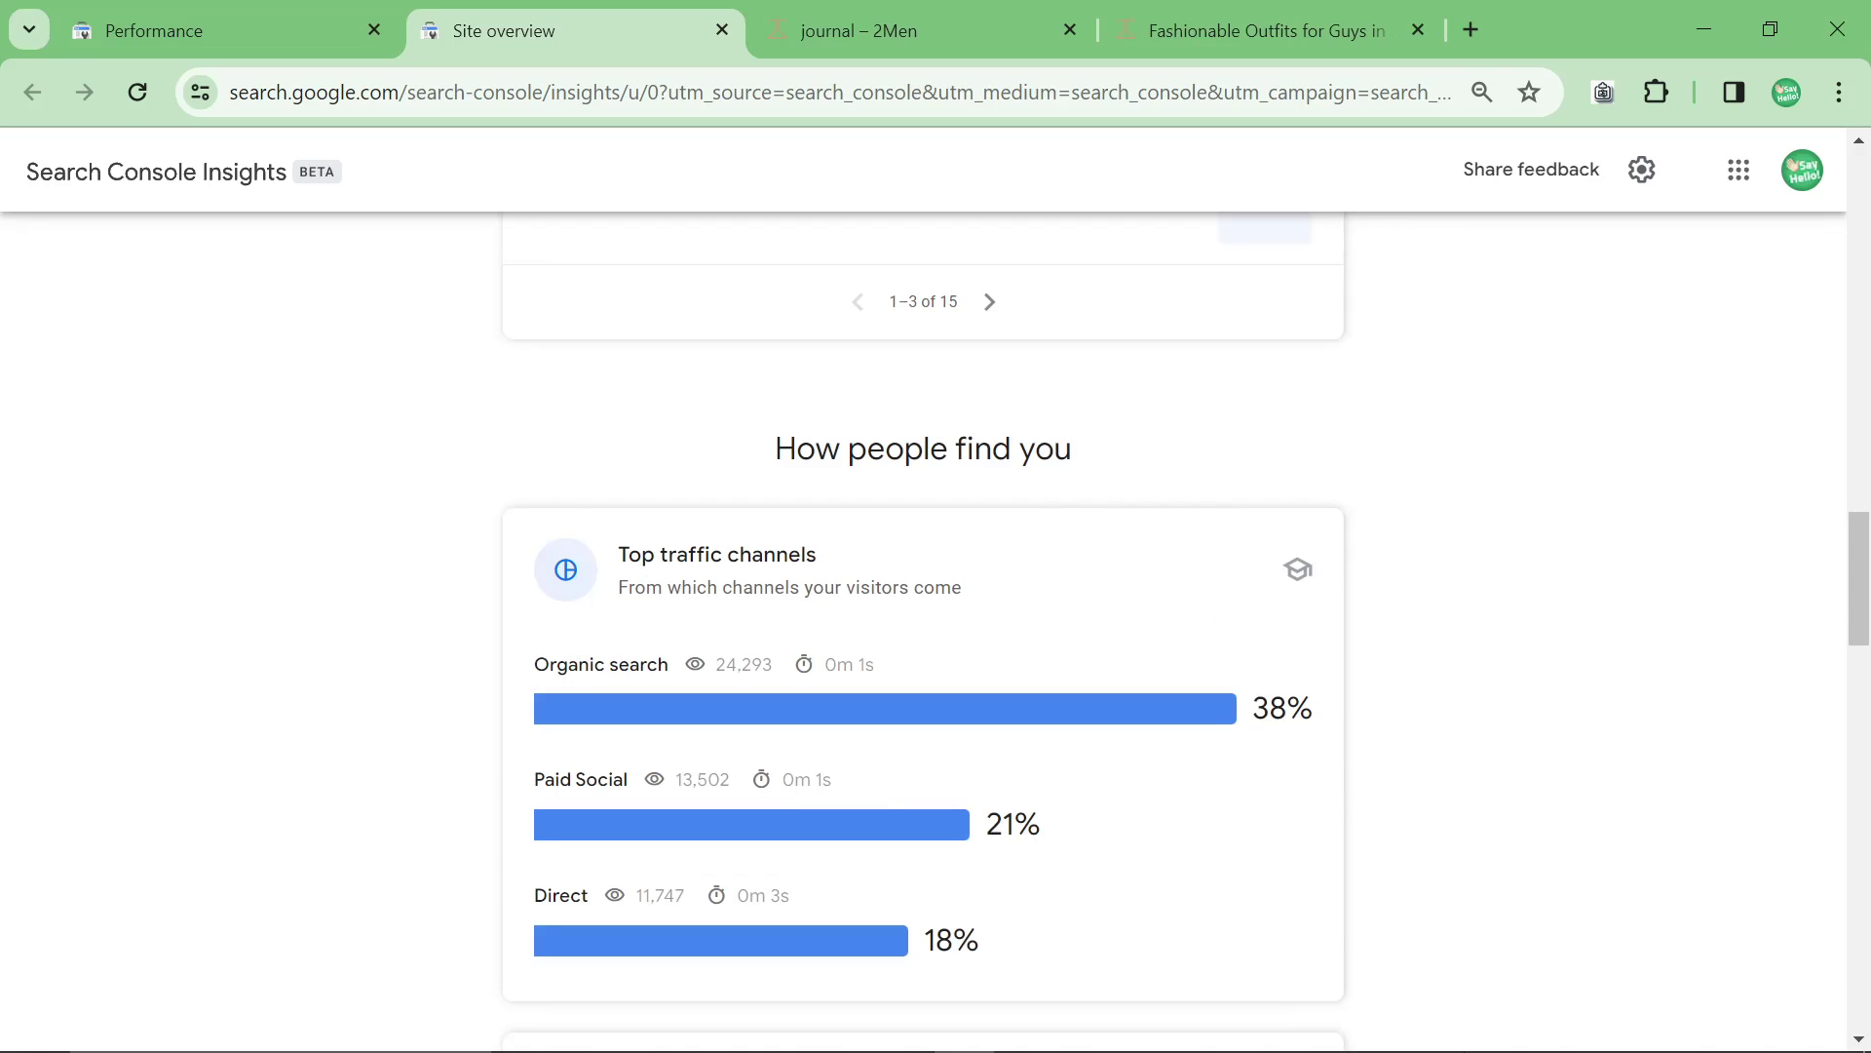
scroll(493, 576, down, 2)
drag(493, 564, 1095, 802)
click(530, 547)
drag(531, 547, 1312, 627)
click(1303, 638)
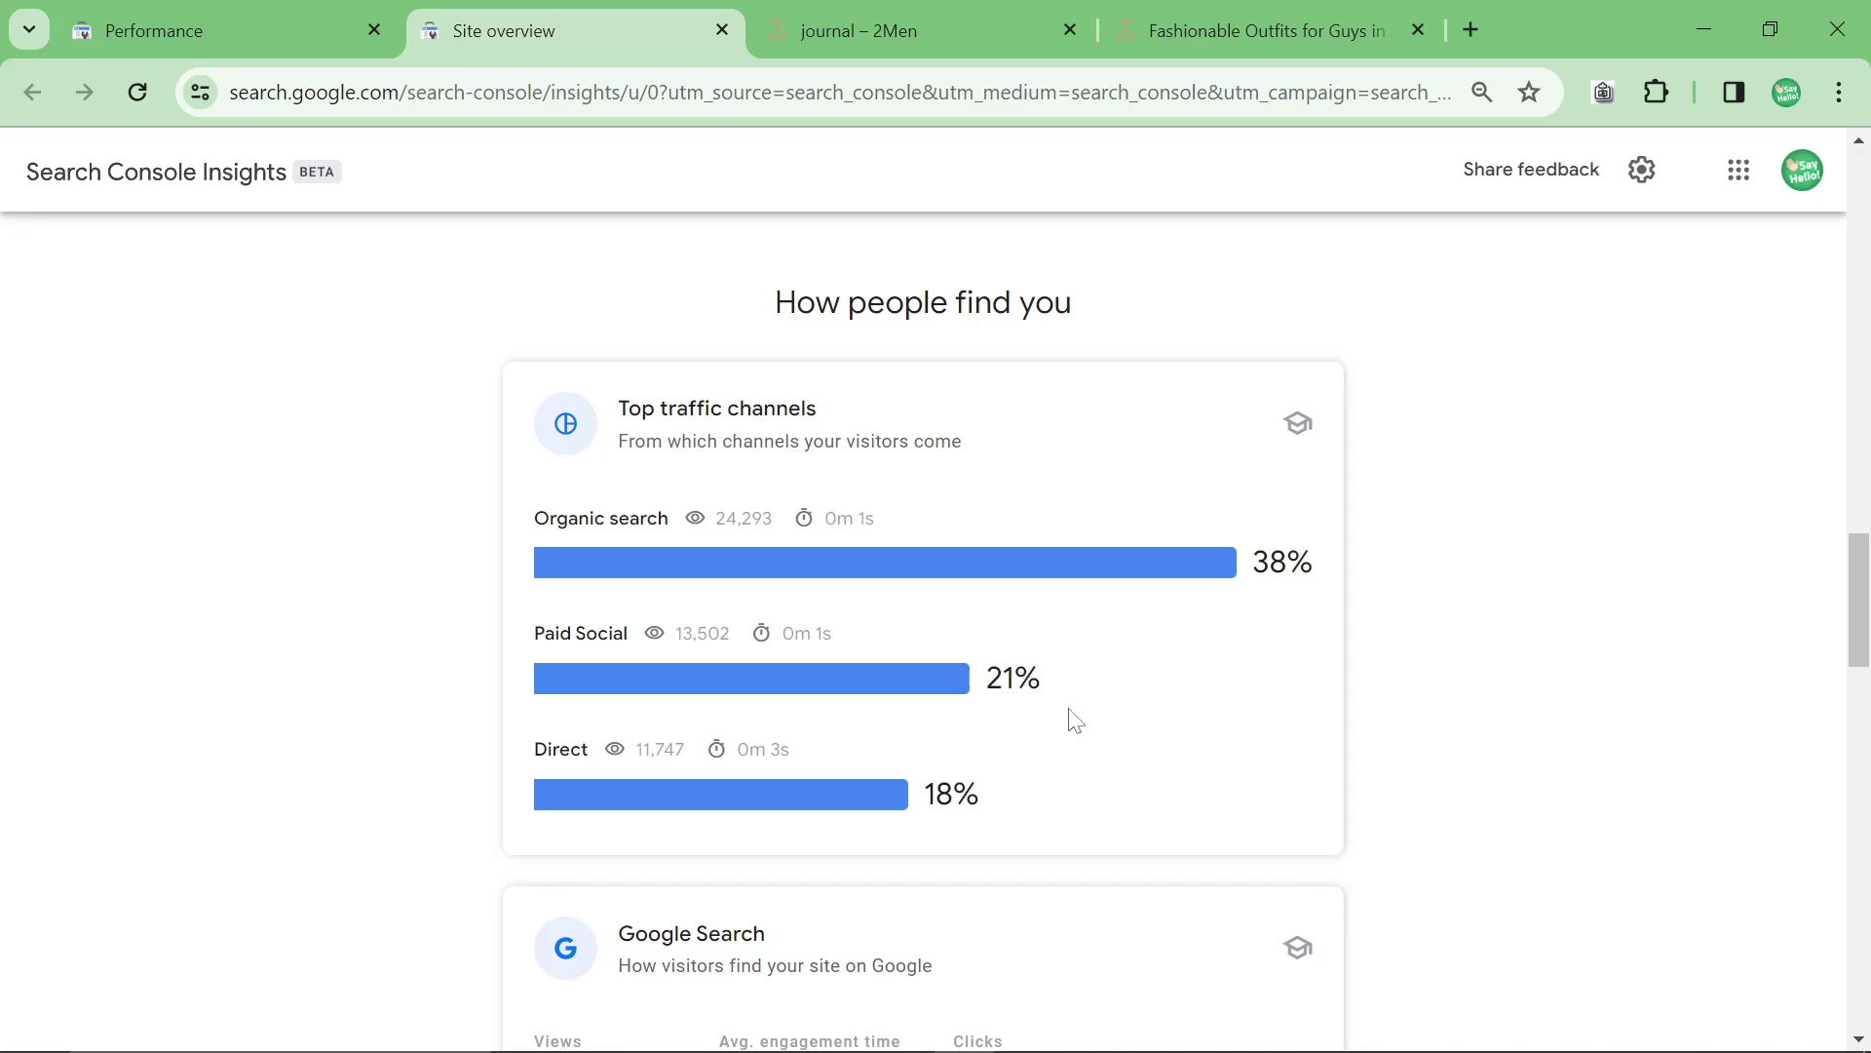
mouse_move(495, 634)
mouse_down()
mouse_move(1149, 656)
mouse_move(468, 647)
mouse_up()
click(1107, 685)
click(474, 650)
Page the Most searched queries list forward to items 16–20 of 50
scroll(585, 620, down, 3)
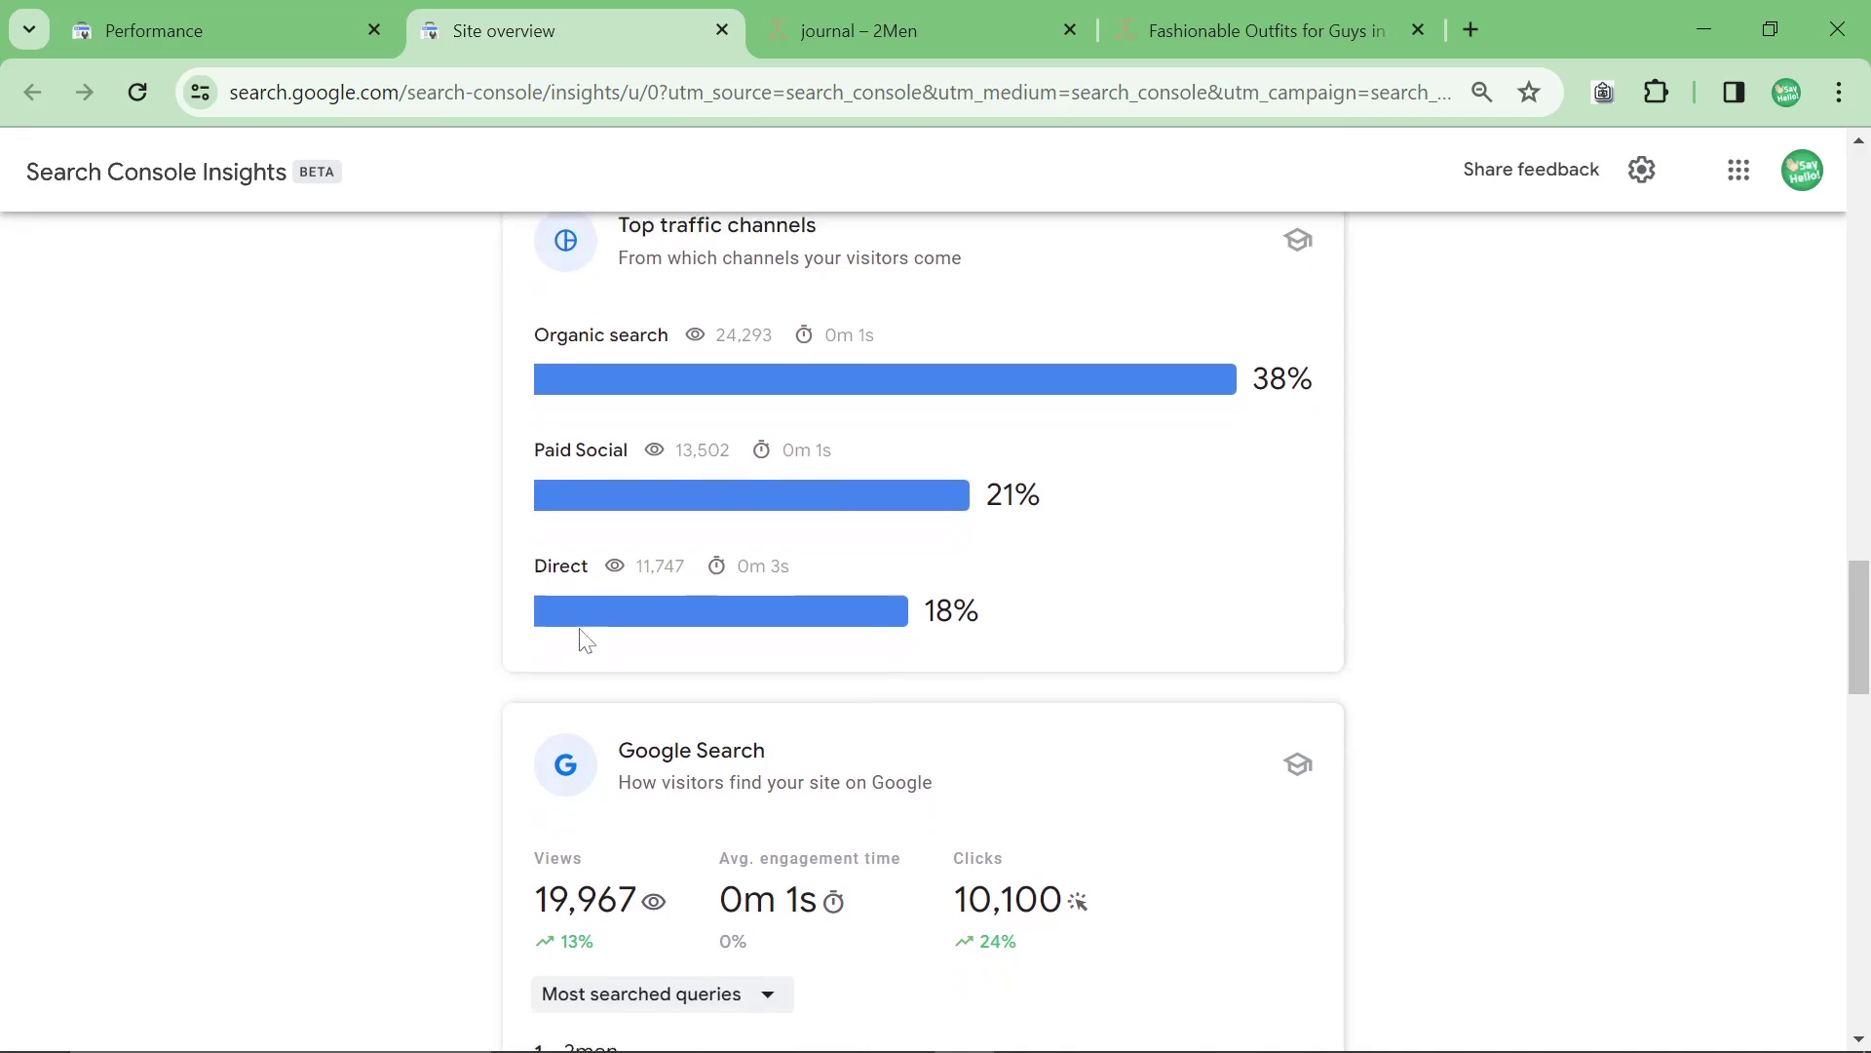
scroll(488, 419, up, 1)
scroll(1166, 454, down, 6)
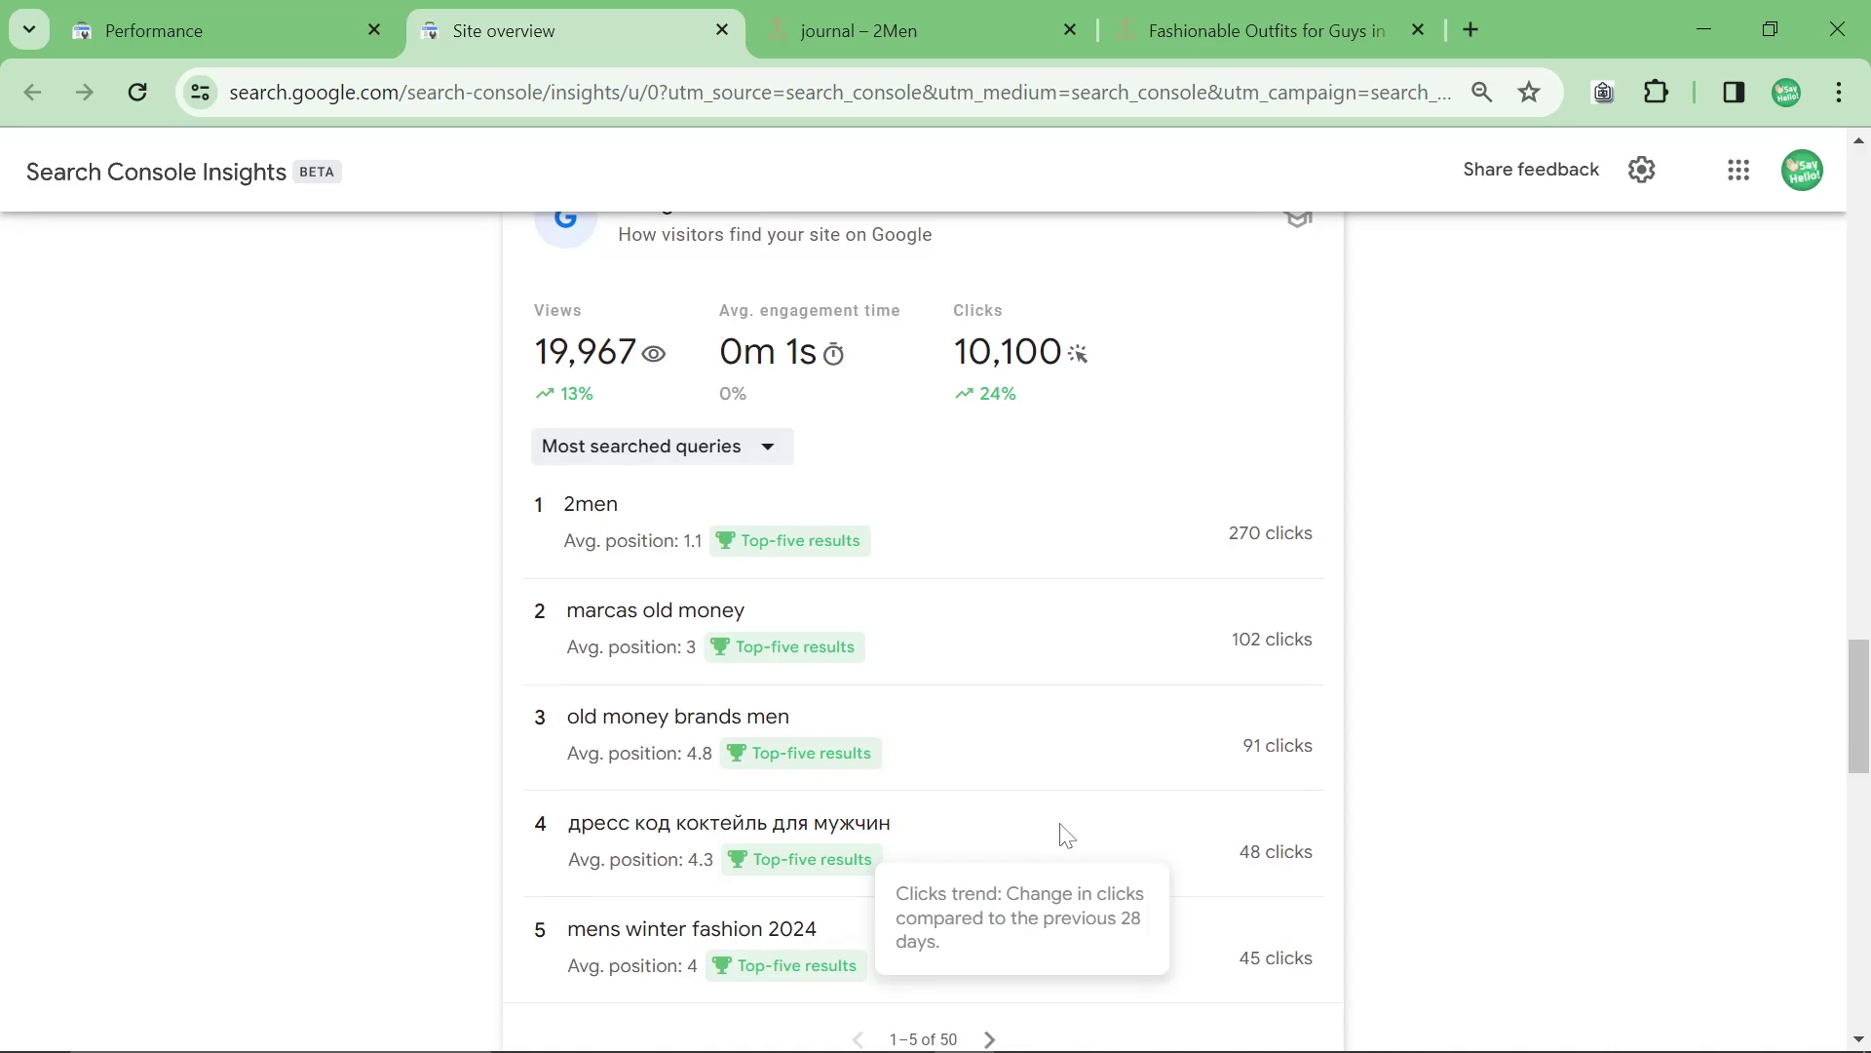
scroll(885, 855, down, 2)
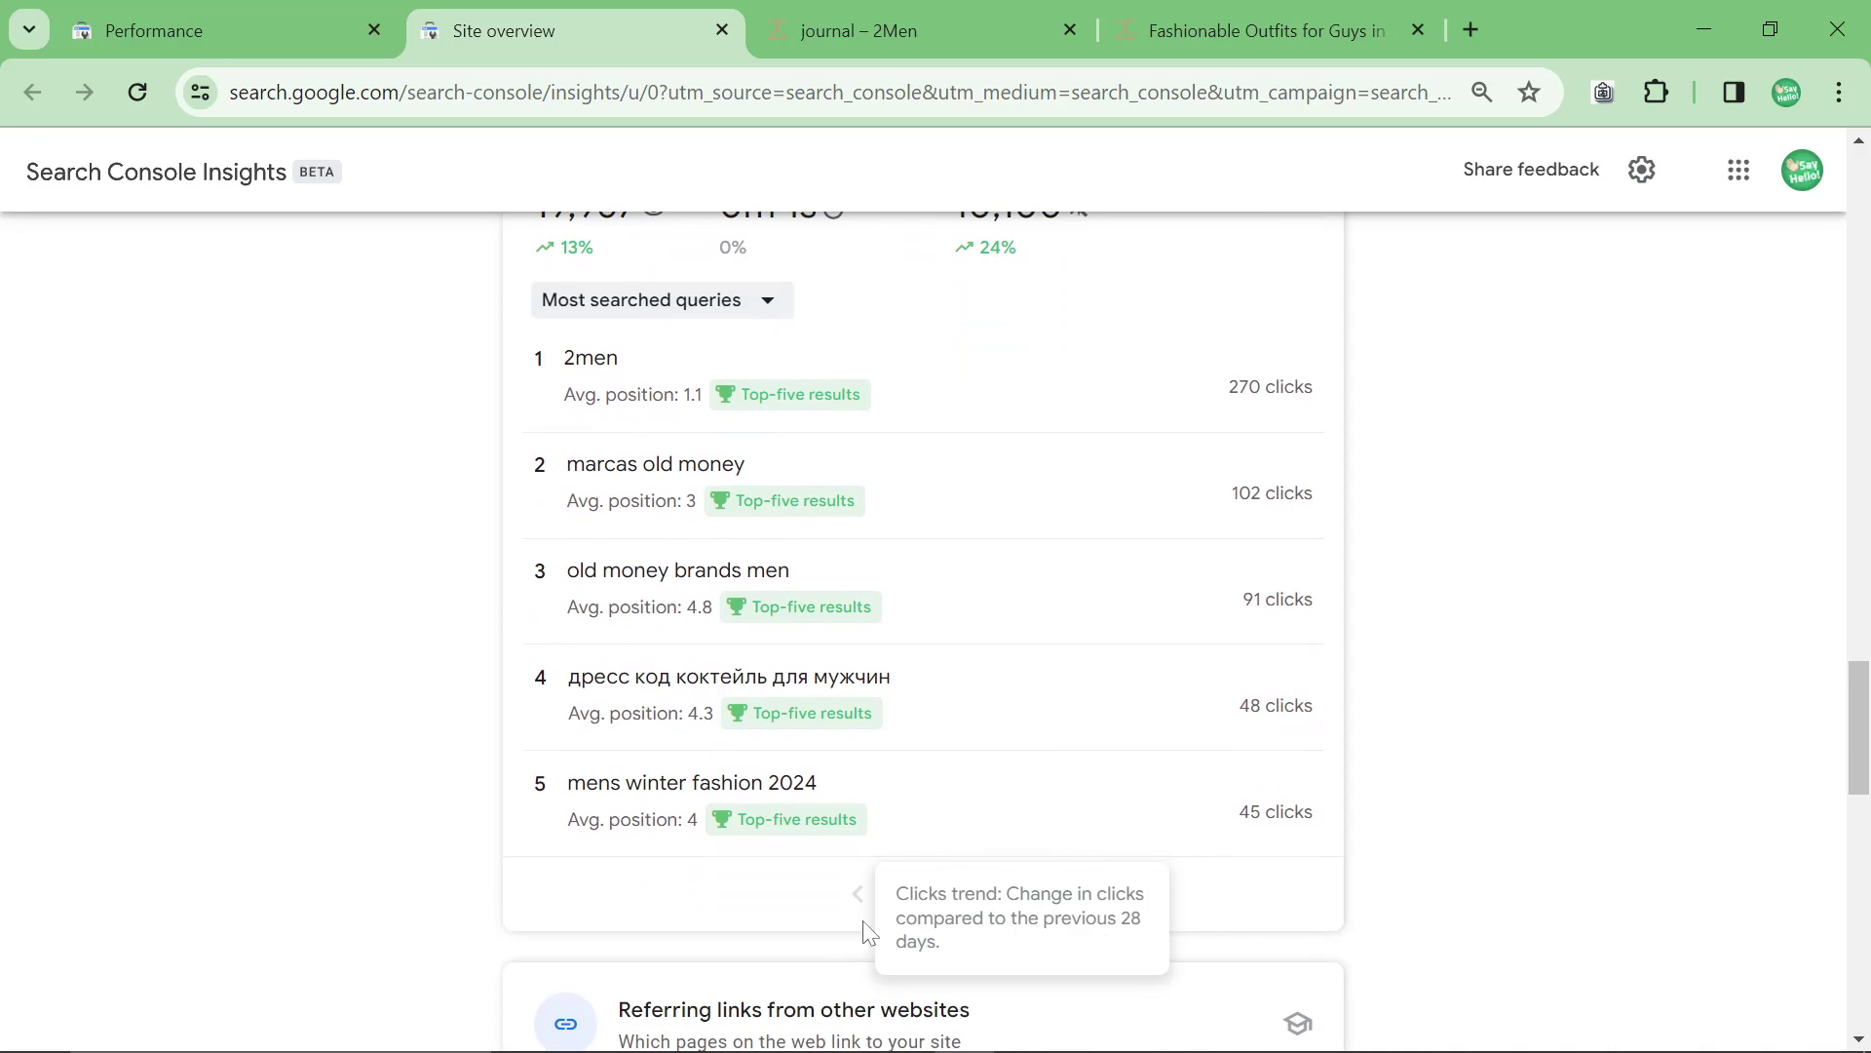
click(988, 899)
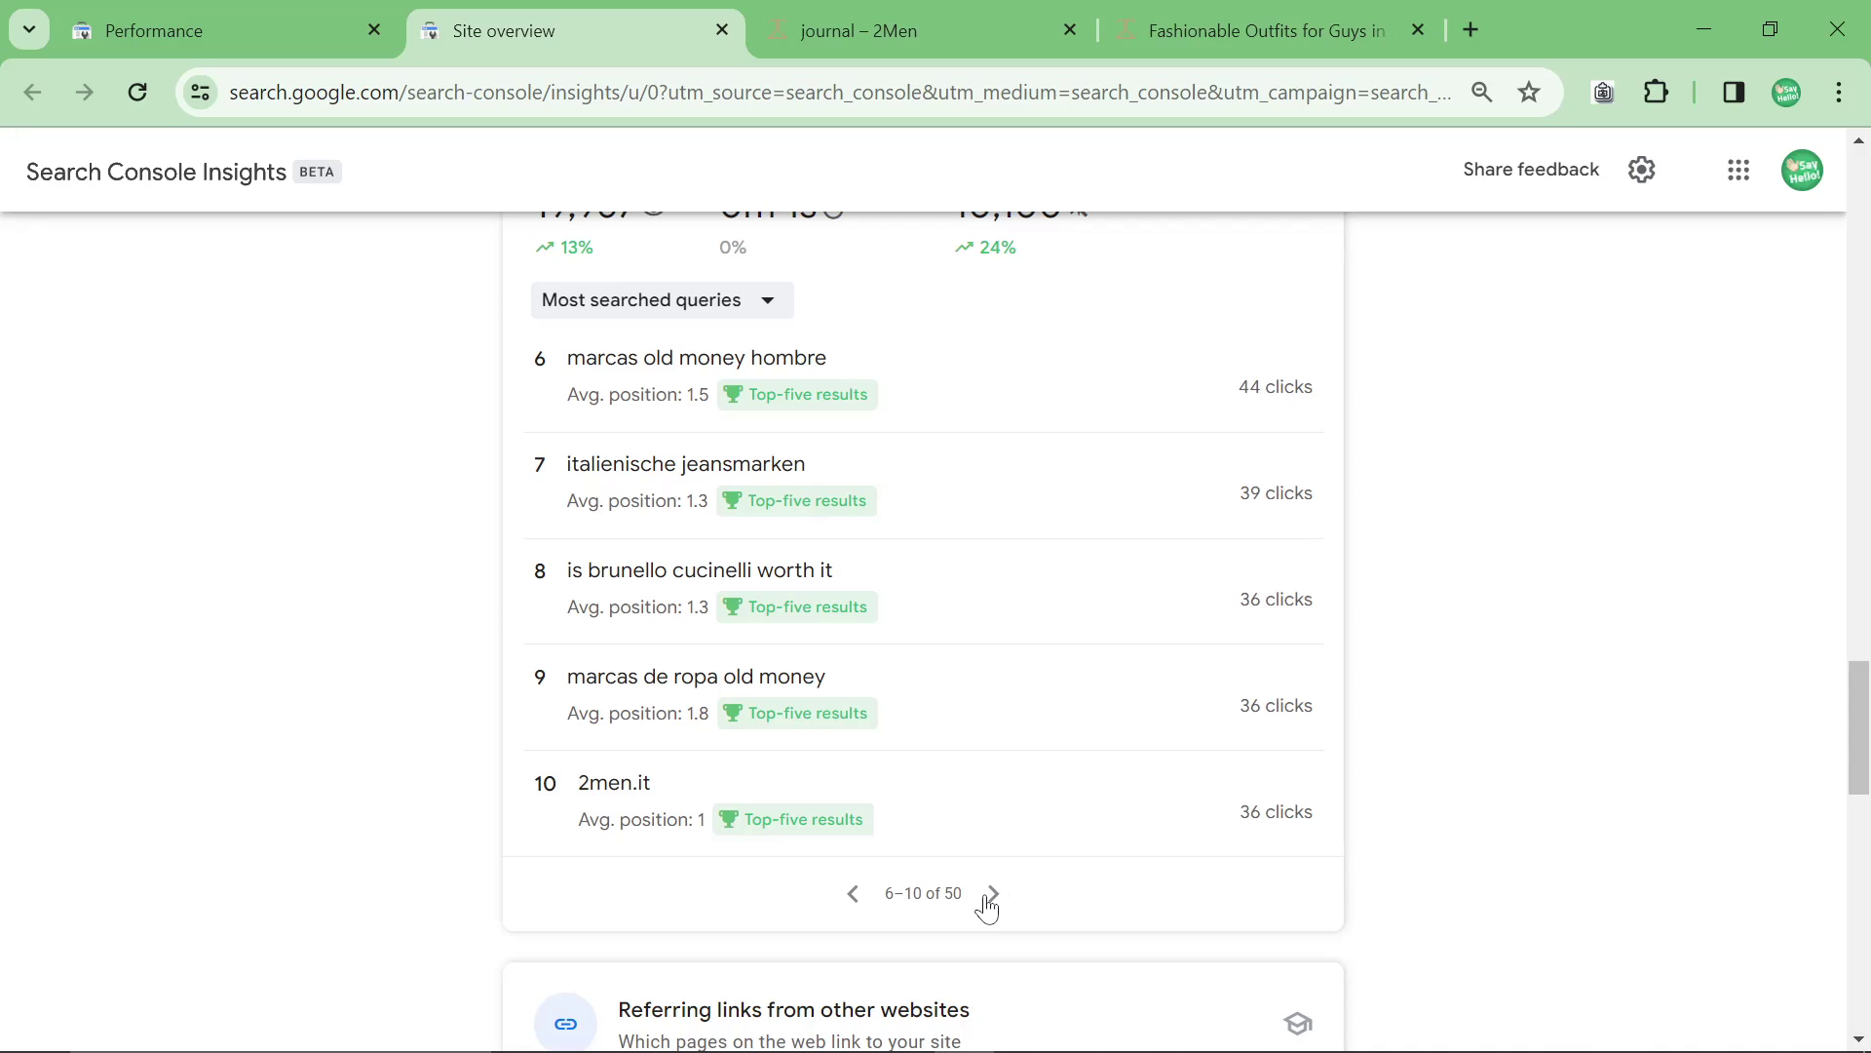
click(990, 898)
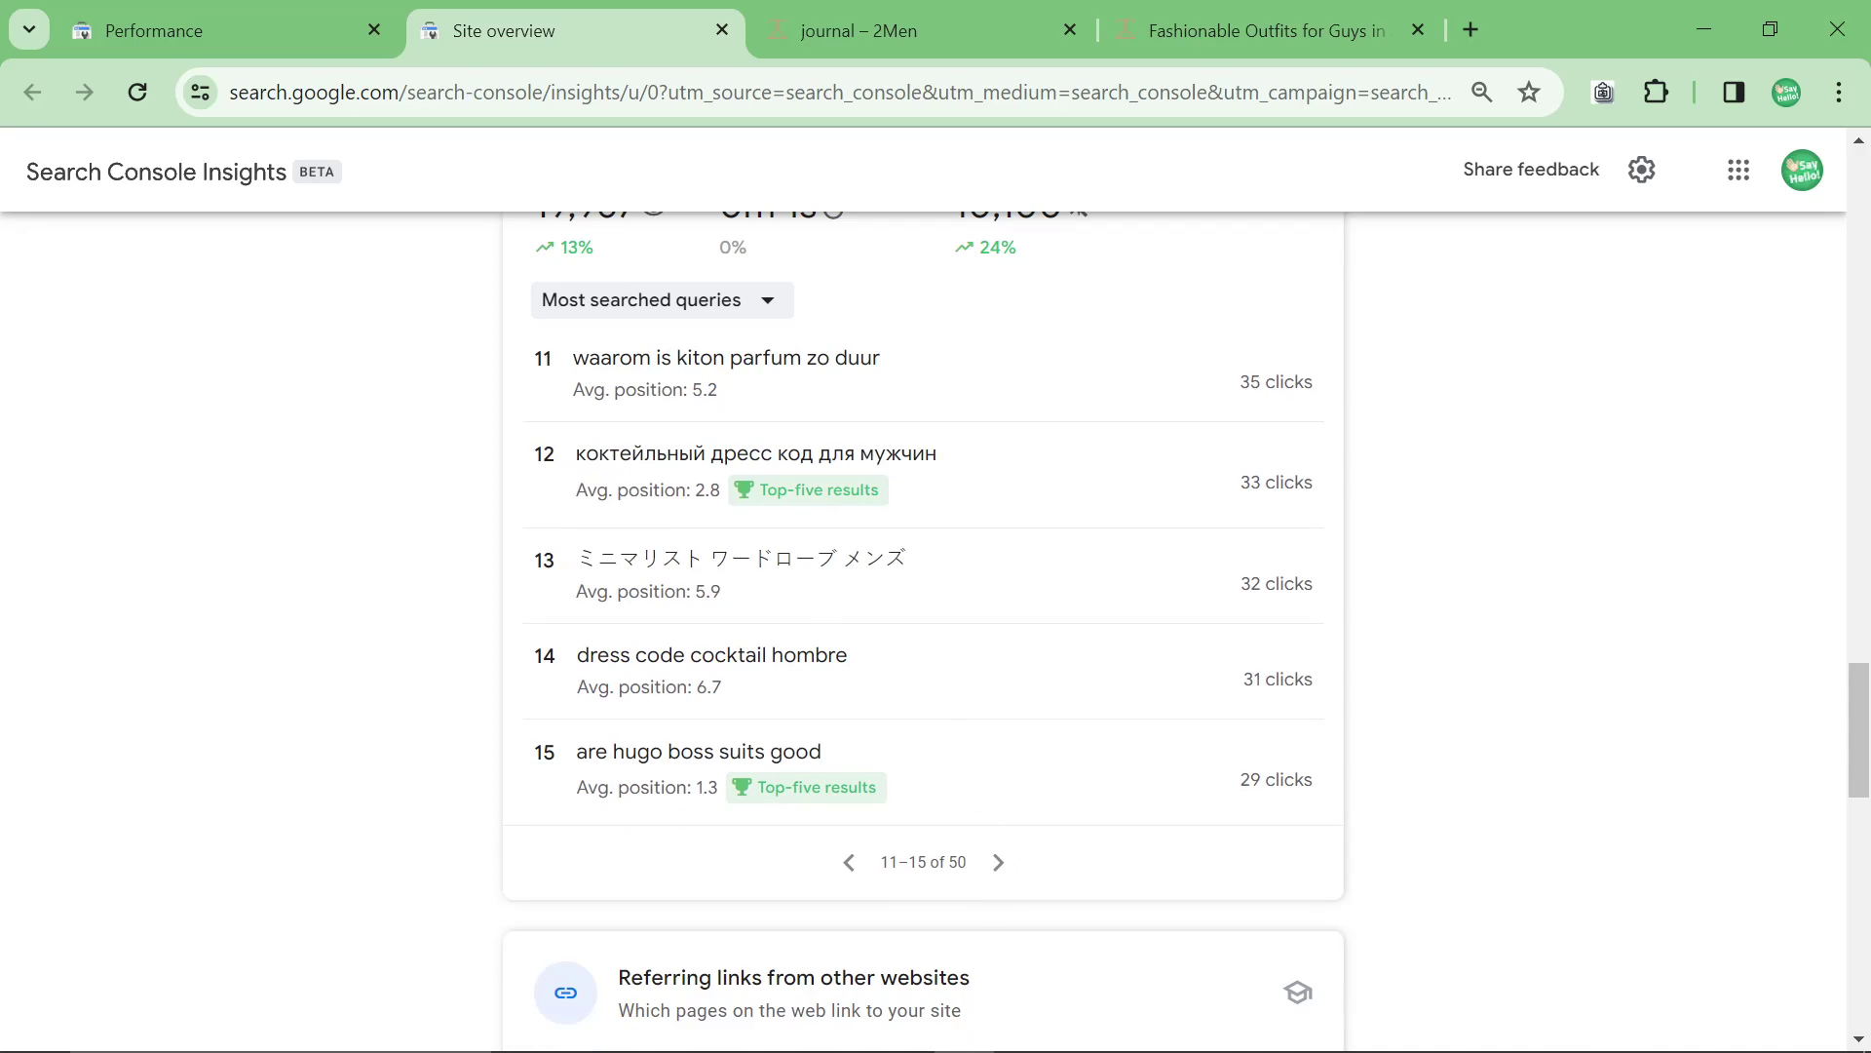
click(999, 862)
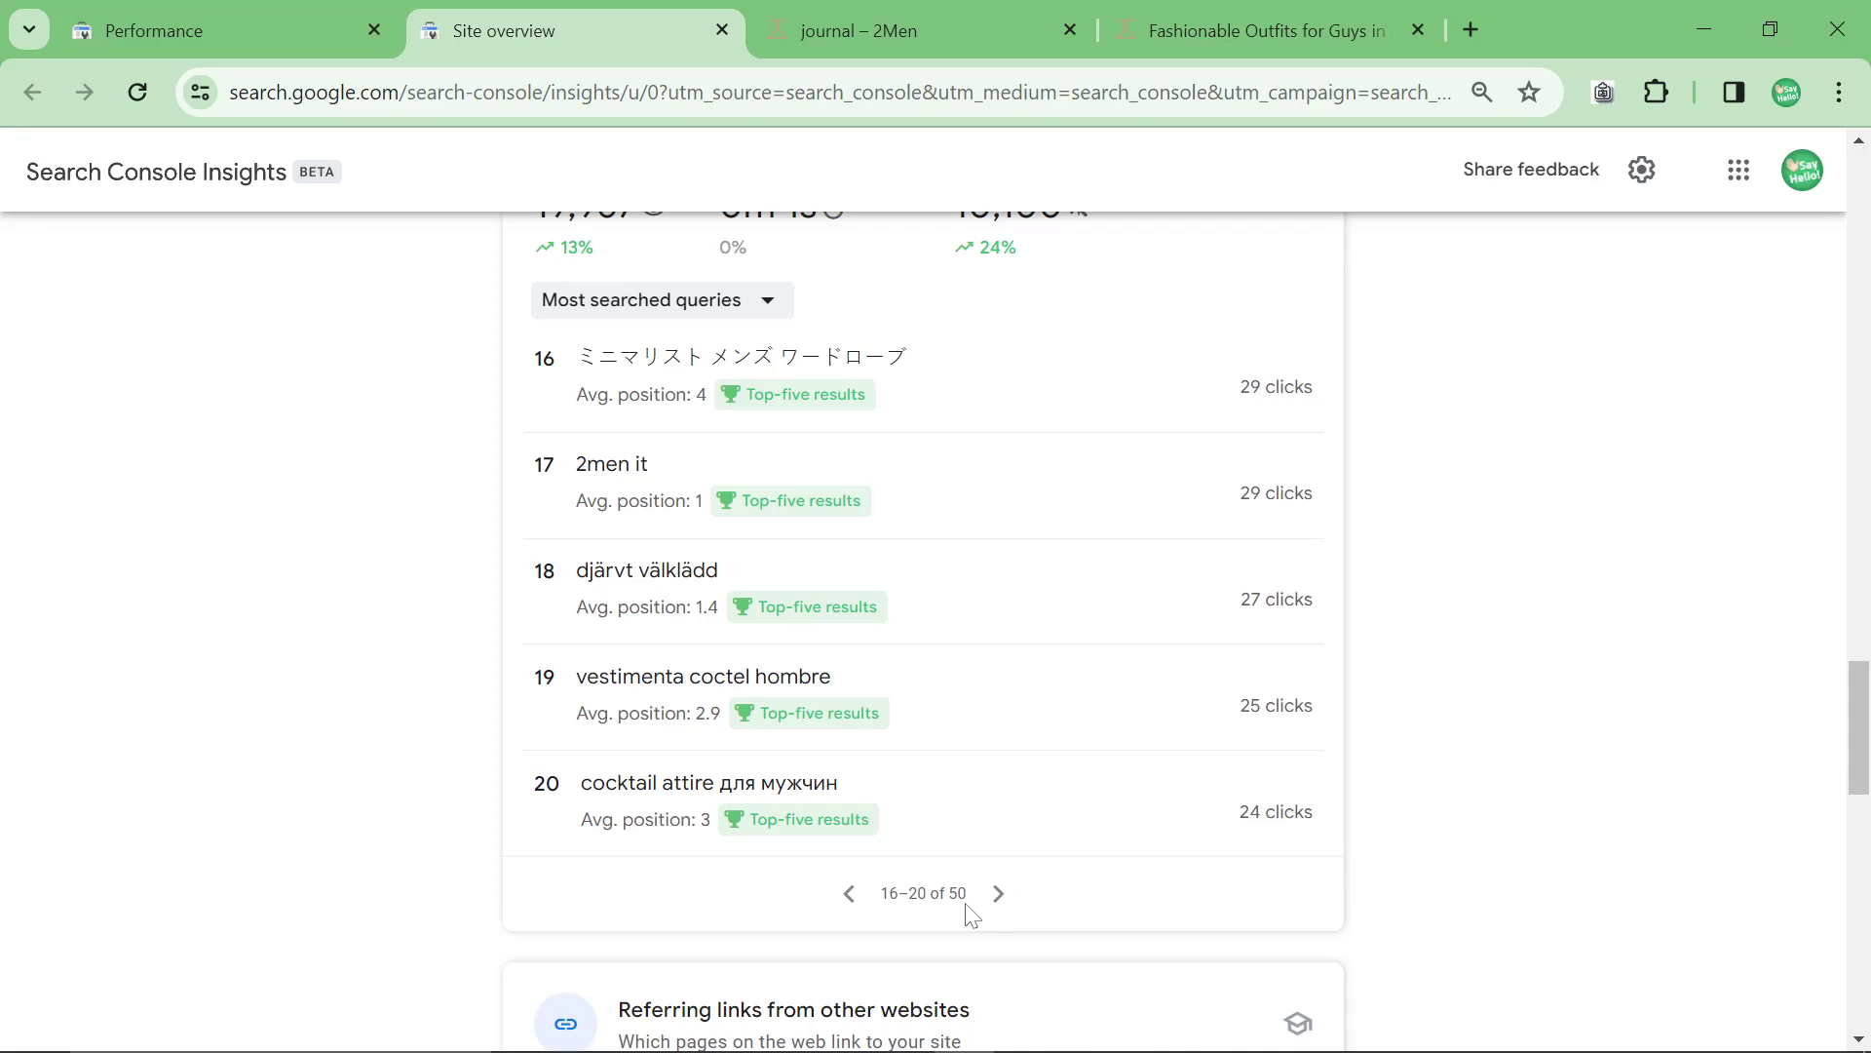
scroll(920, 890, up, 15)
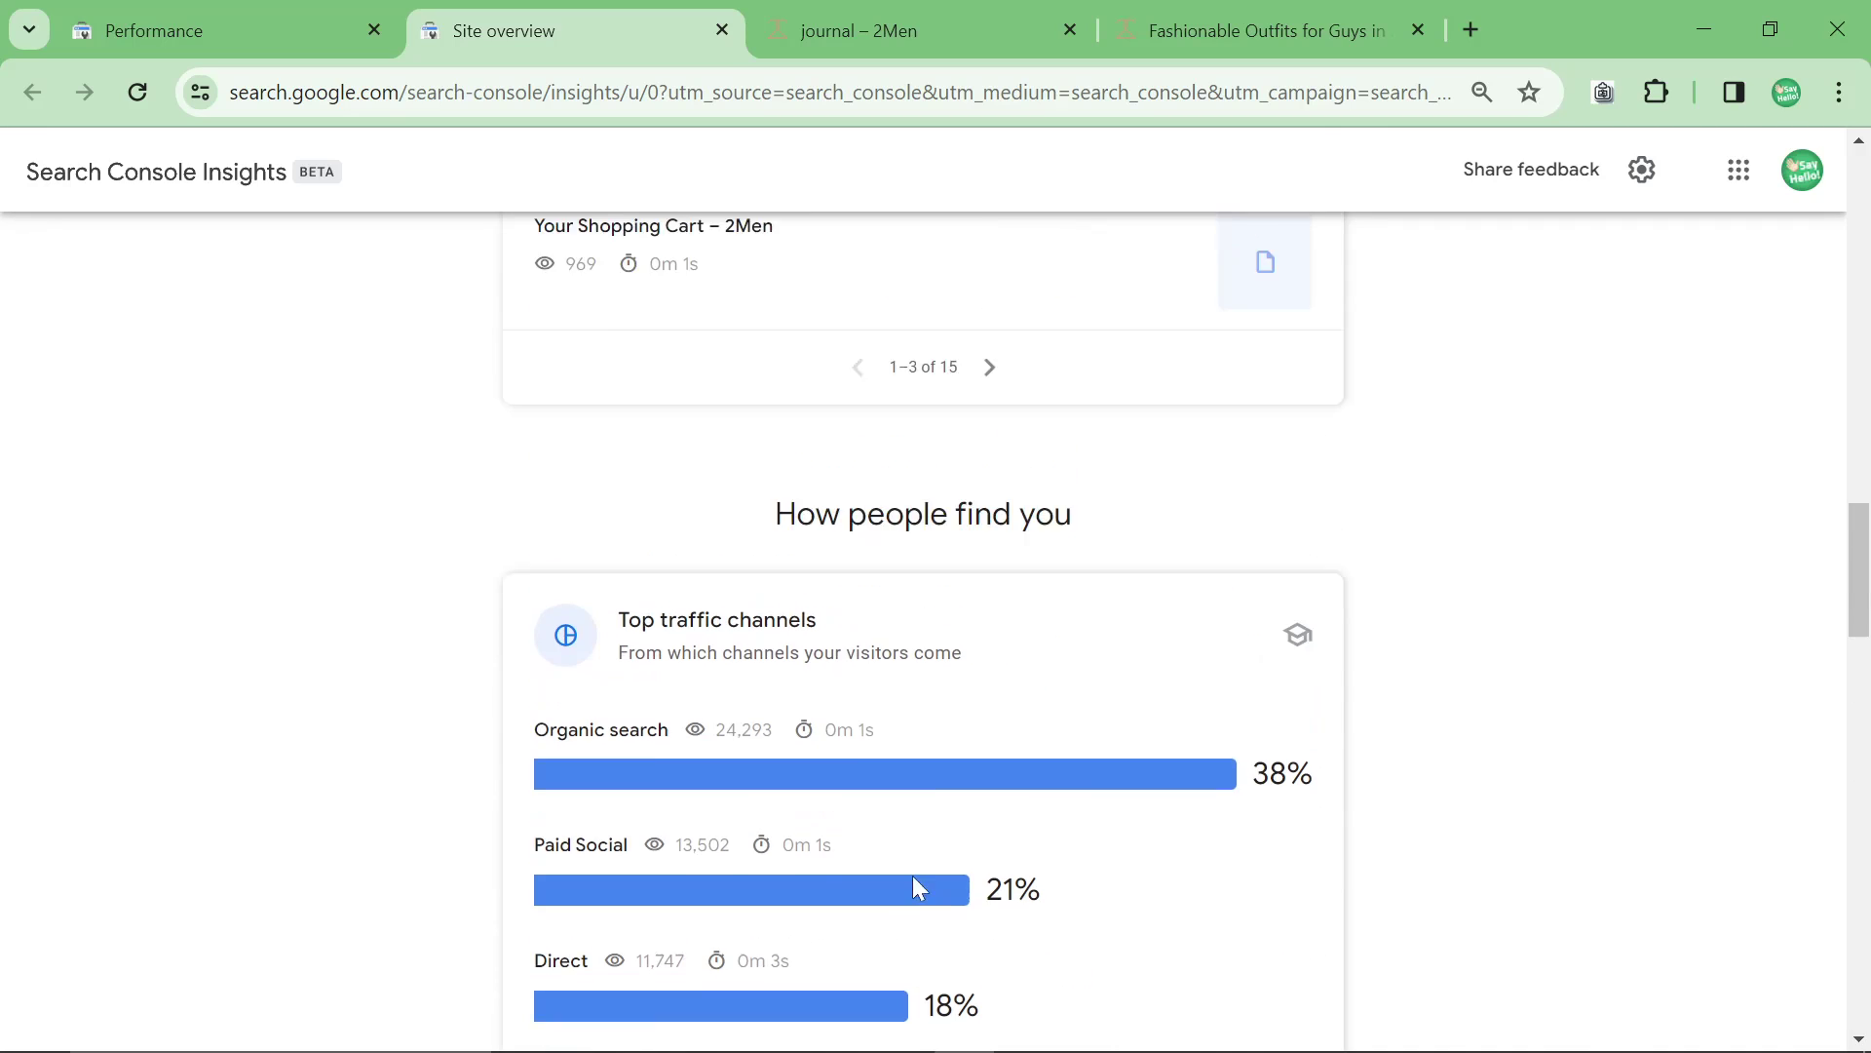
scroll(916, 887, up, 8)
scroll(1249, 1009, down, 18)
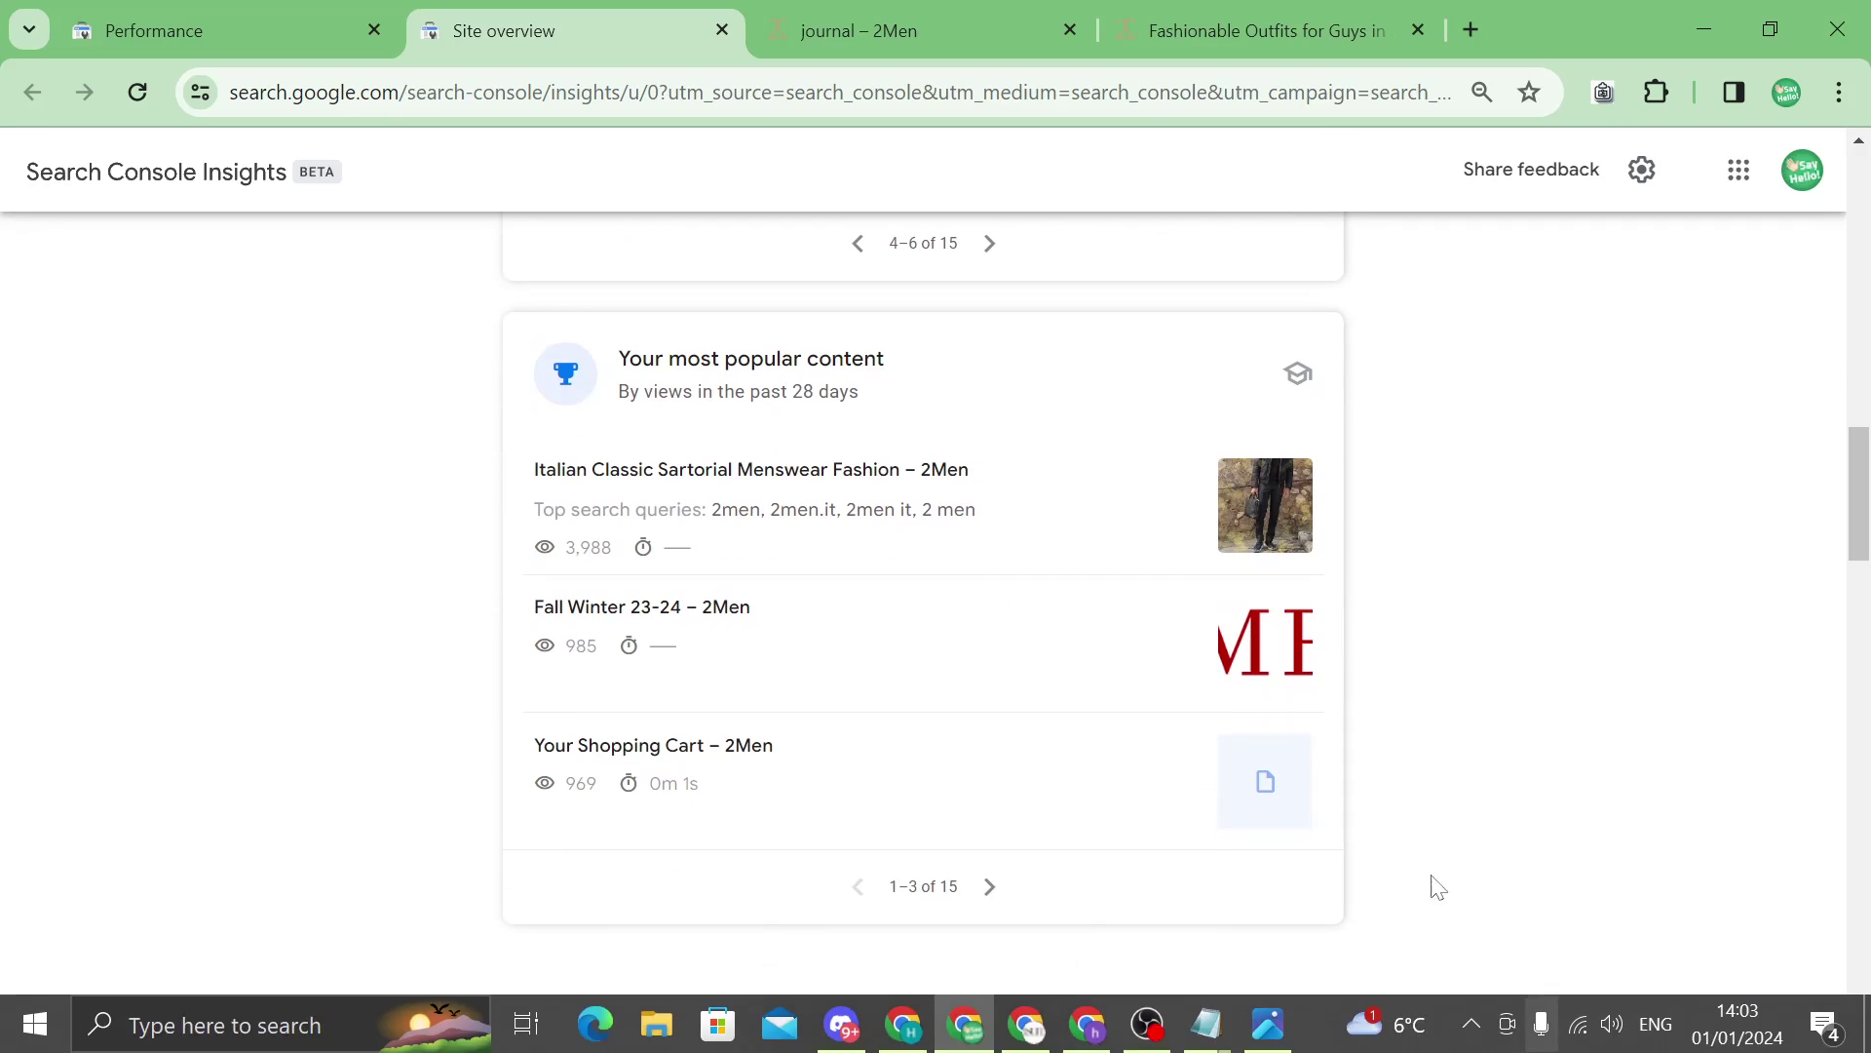
Page Top referring links forward, noting ya.ru's 11 views
scroll(1011, 712, down, 20)
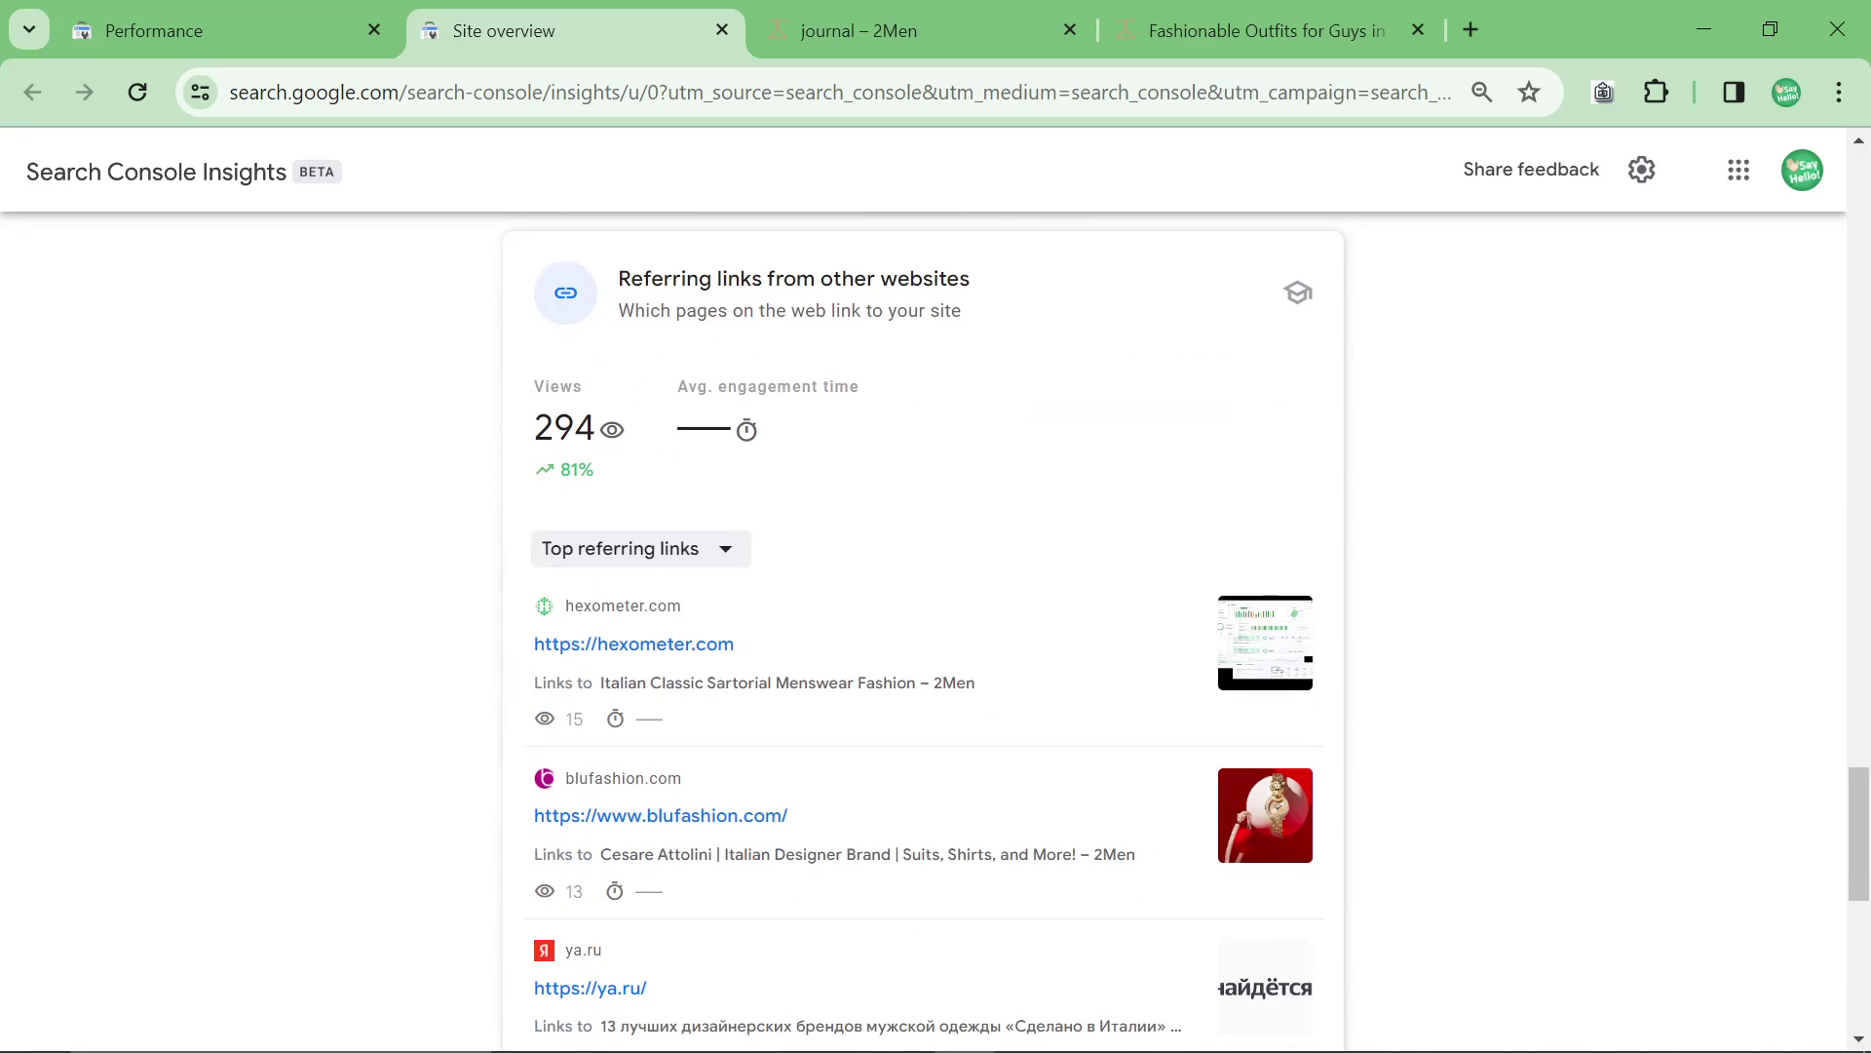
scroll(826, 794, down, 3)
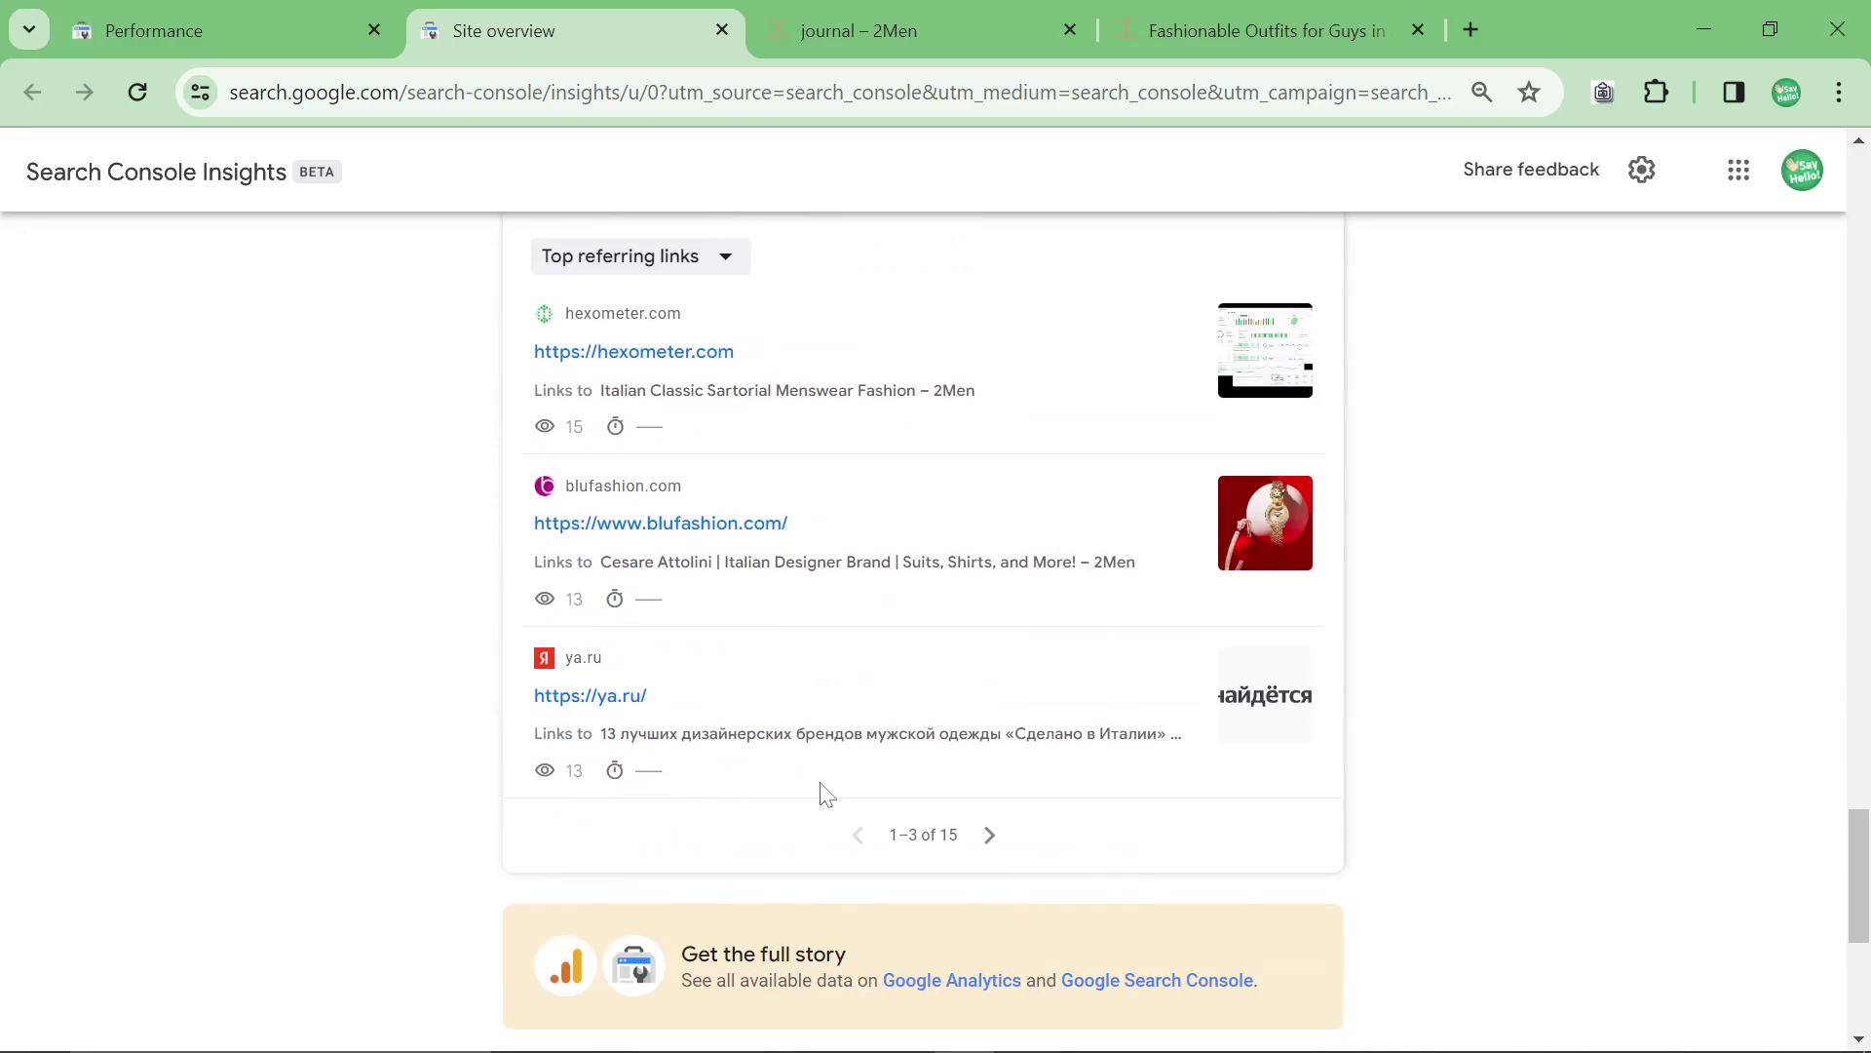
scroll(961, 848, up, 2)
click(991, 982)
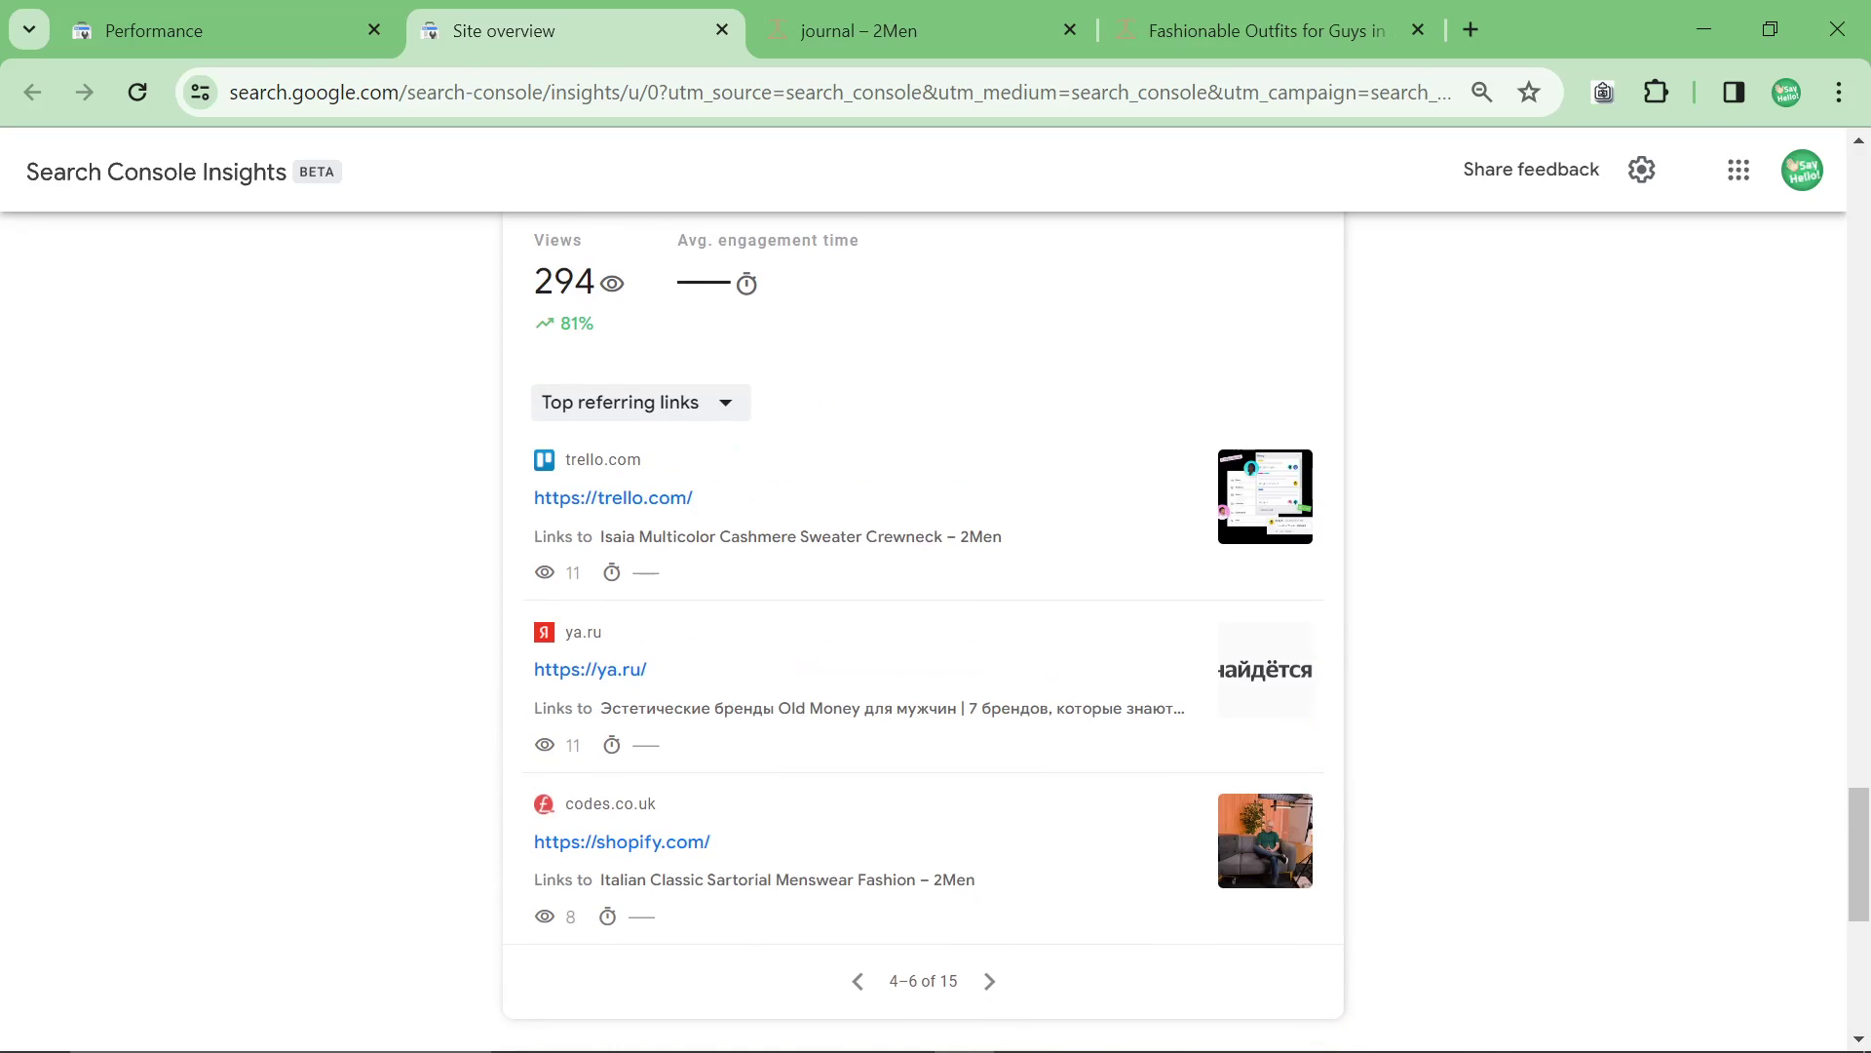
drag(522, 747, 598, 760)
click(989, 982)
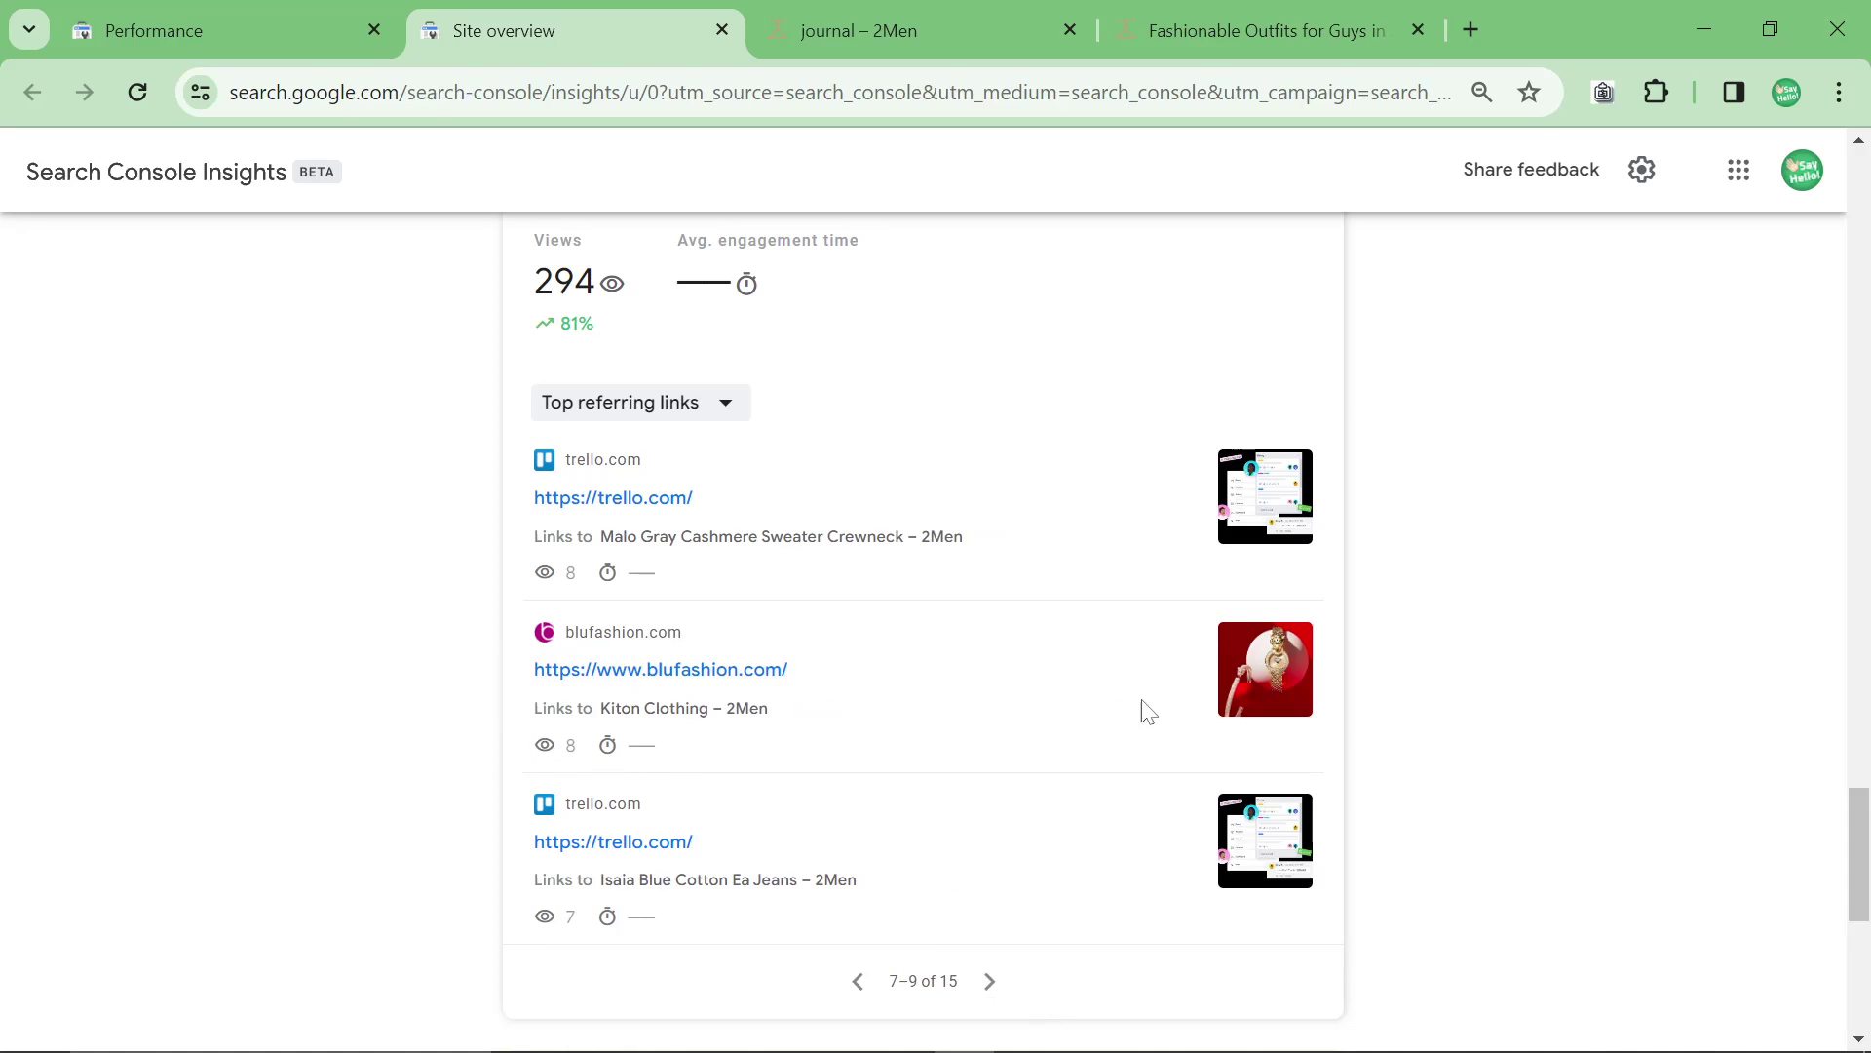
Open the blufashion referrer in a new tab, then note its 8 views in Insights
right_click(672, 673)
click(751, 292)
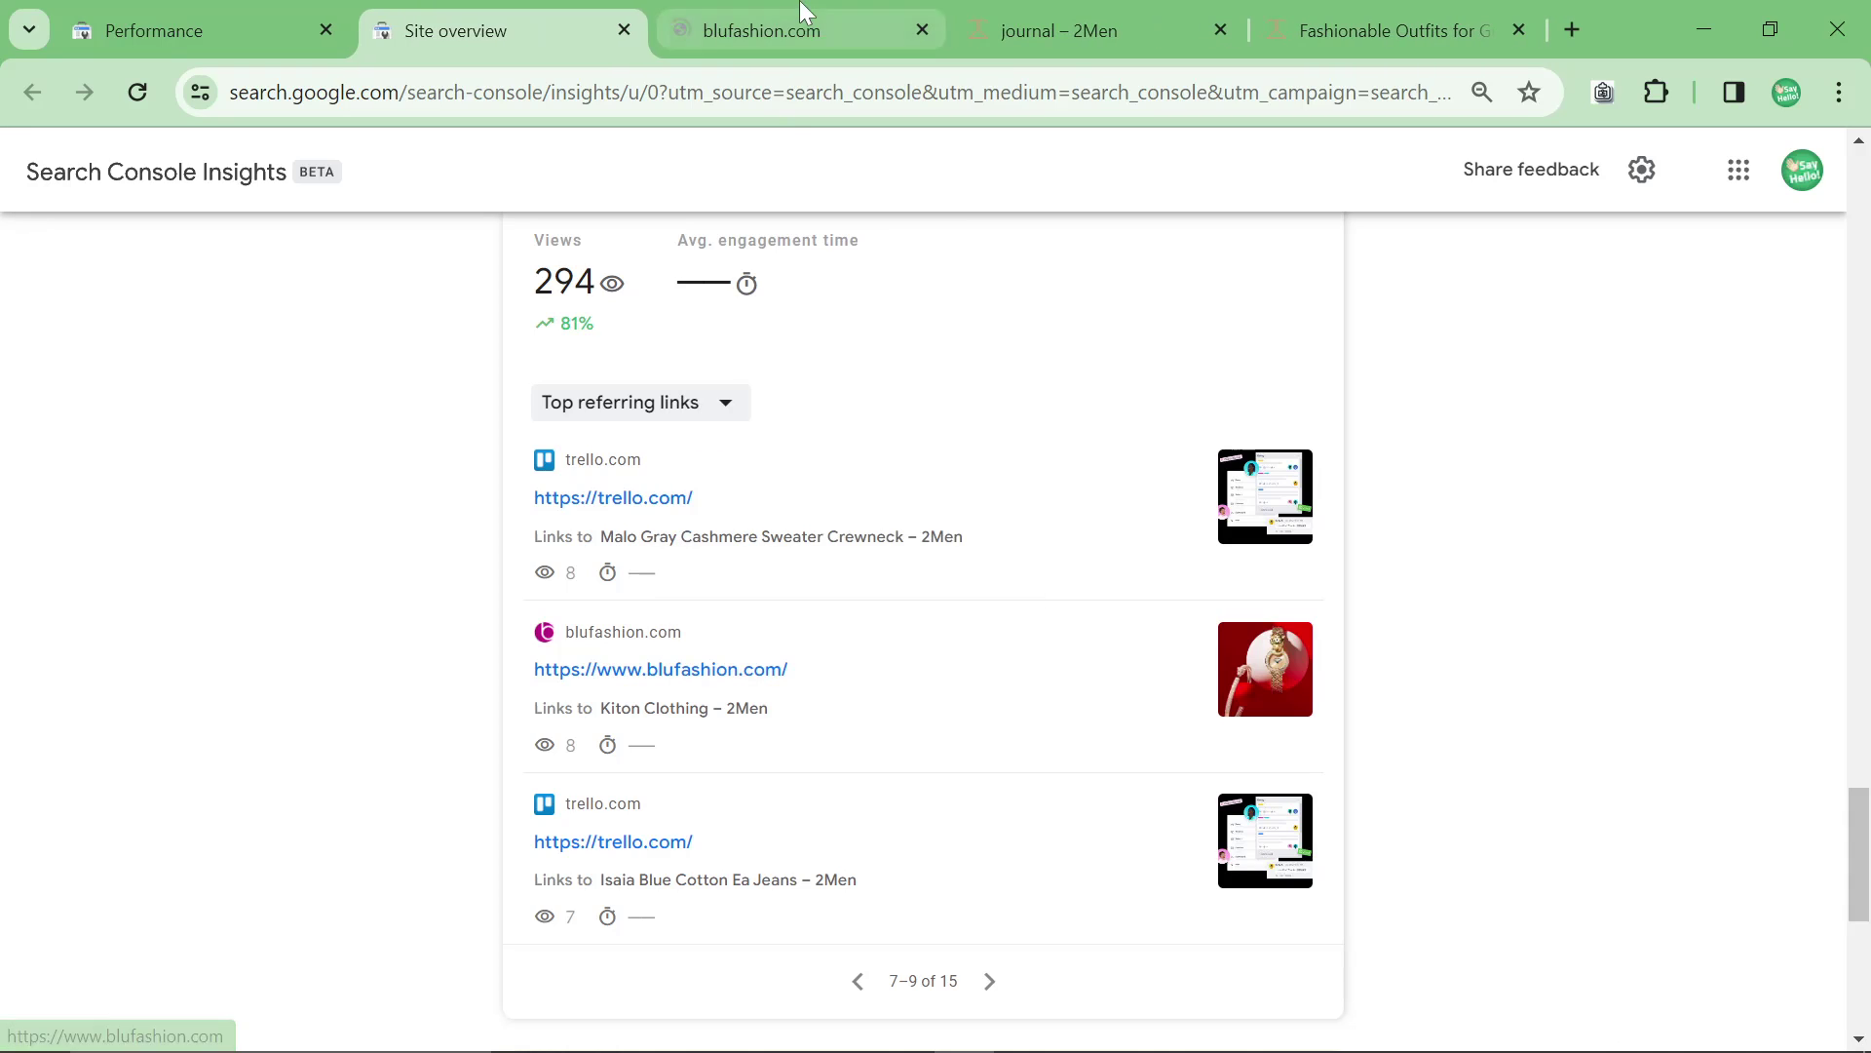
click(809, 27)
click(482, 39)
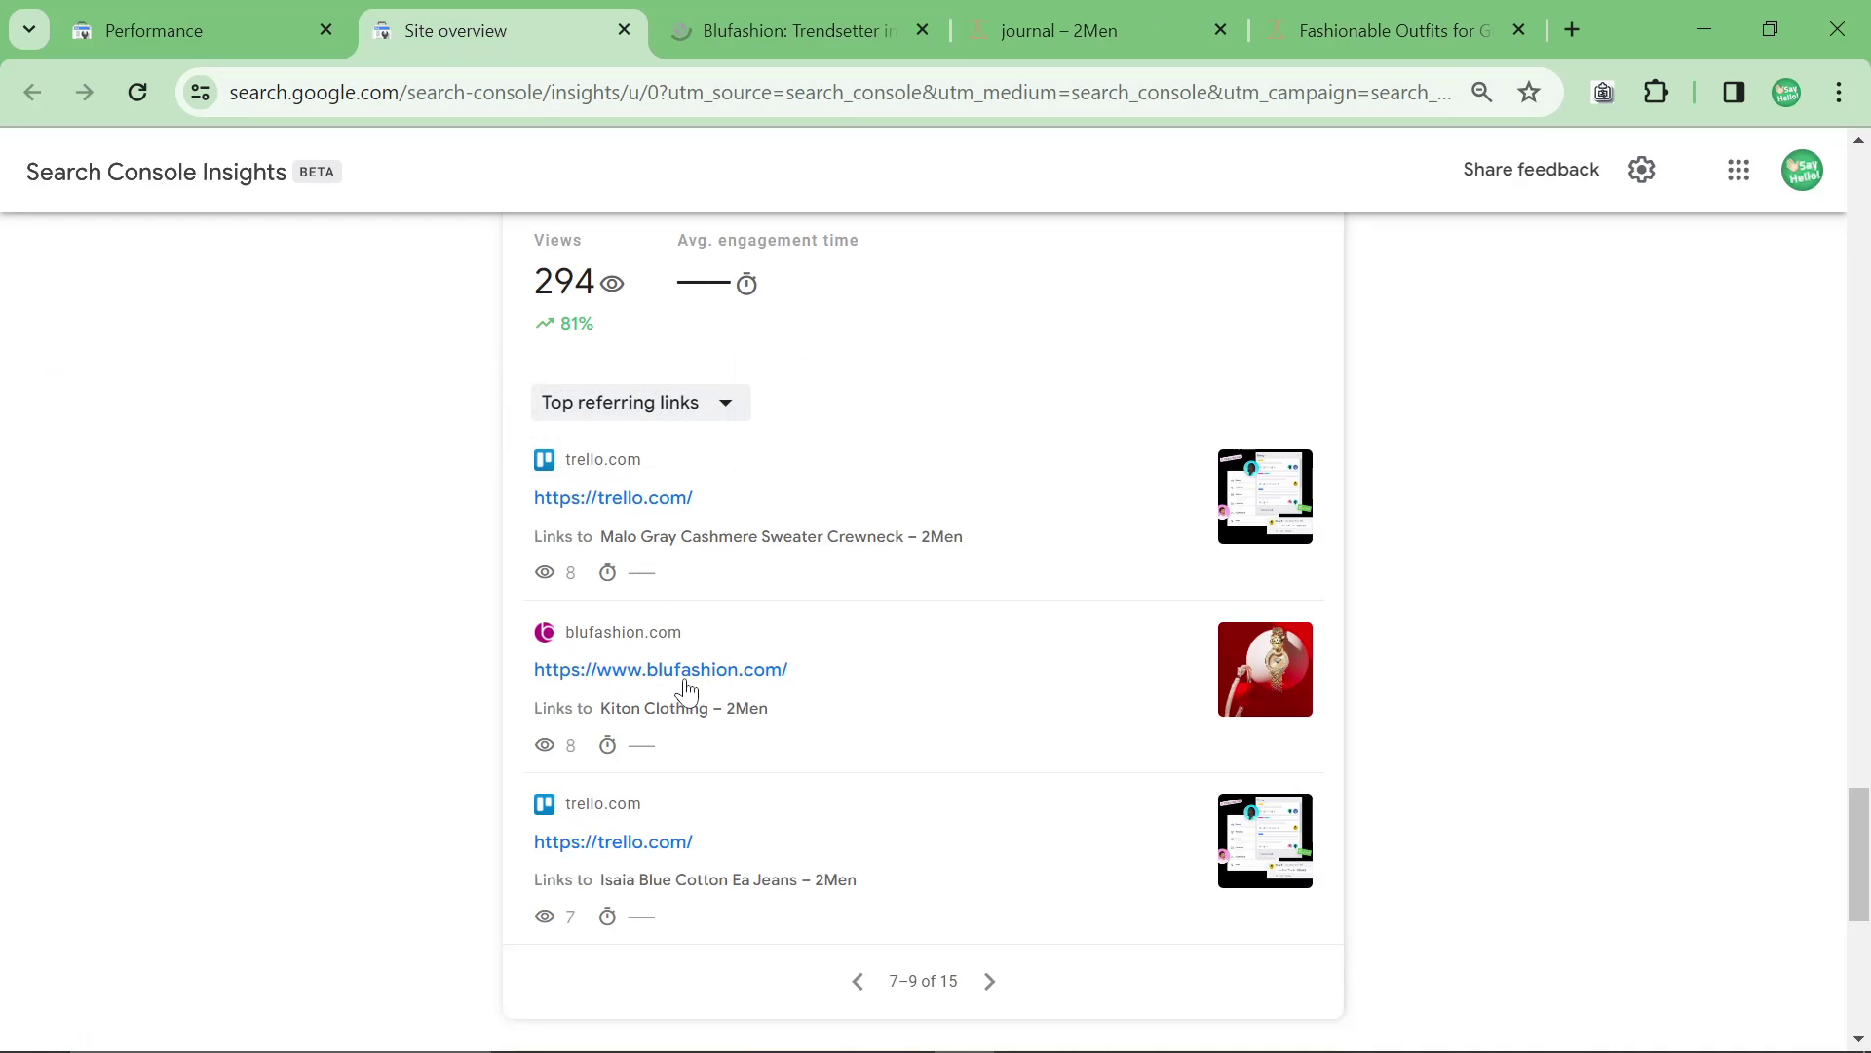
drag(534, 755, 578, 752)
click(471, 706)
Show referring links 10–12, briefly open fashionglee, and note its Kiton Clothing target page
scroll(480, 715, up, 1)
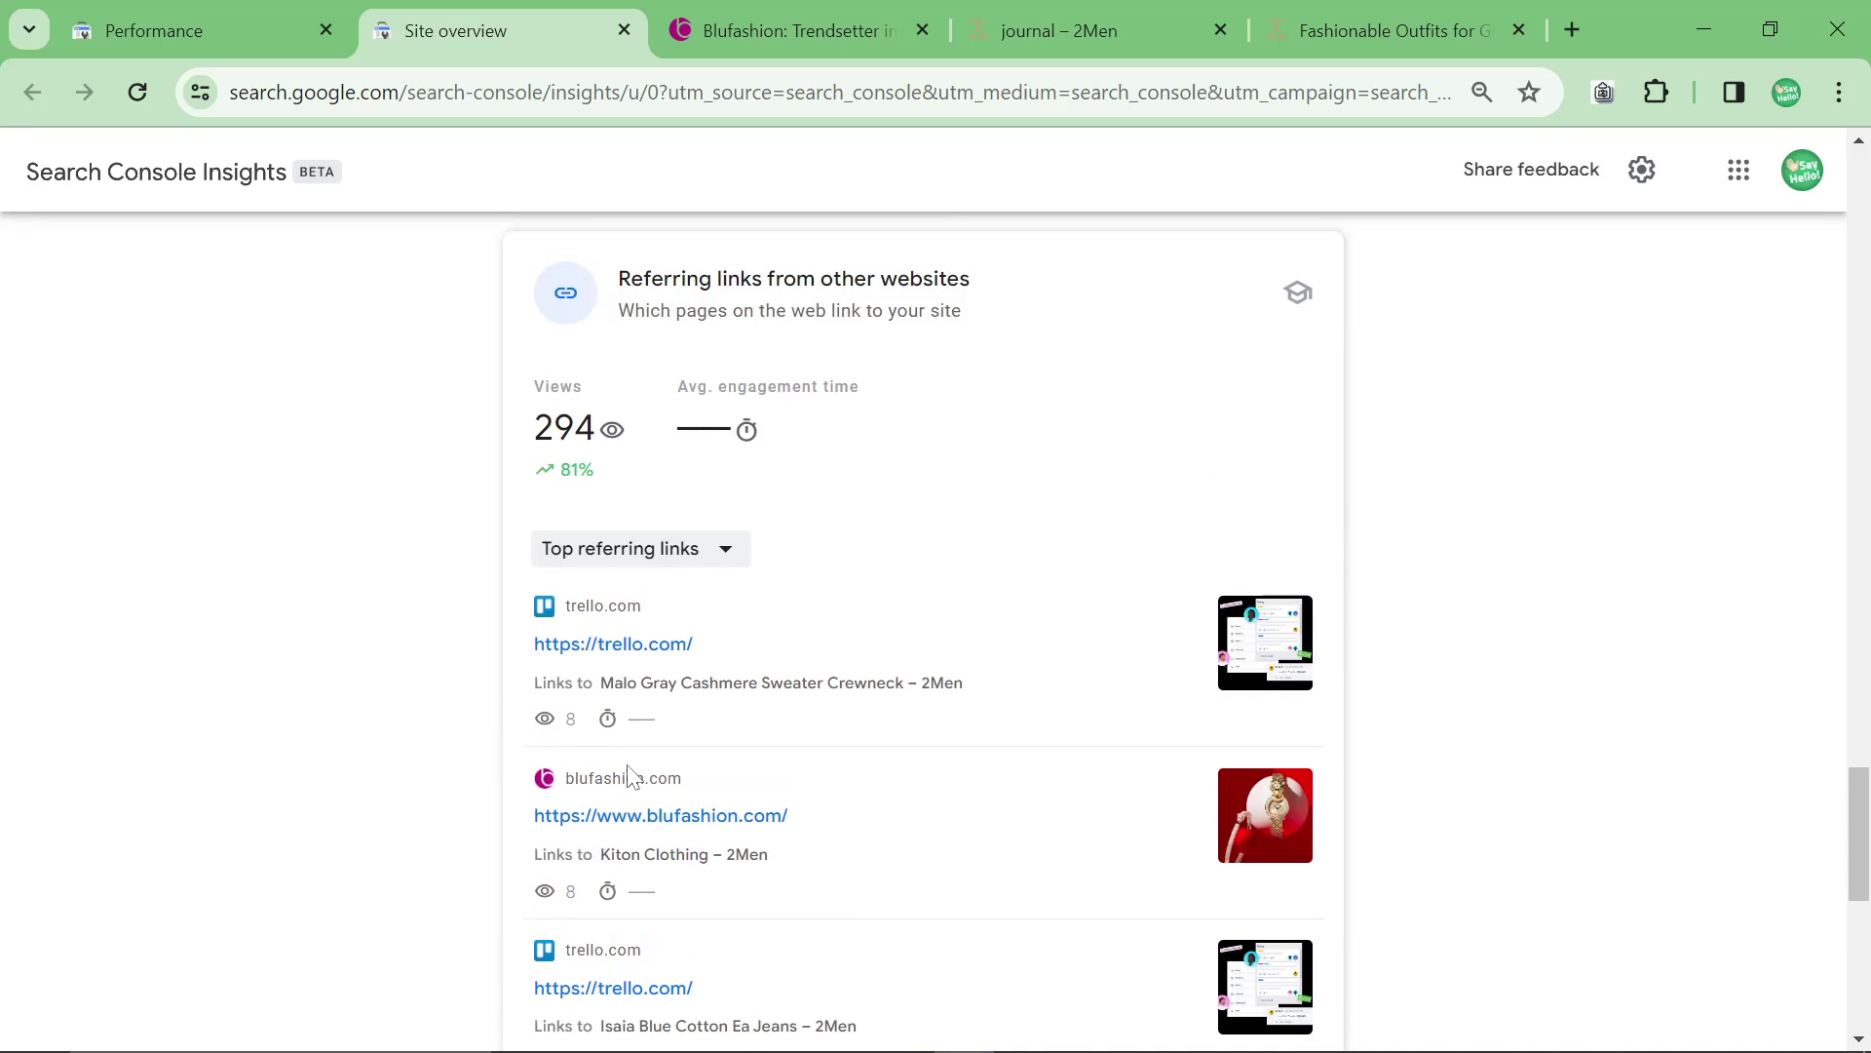
scroll(797, 835, down, 3)
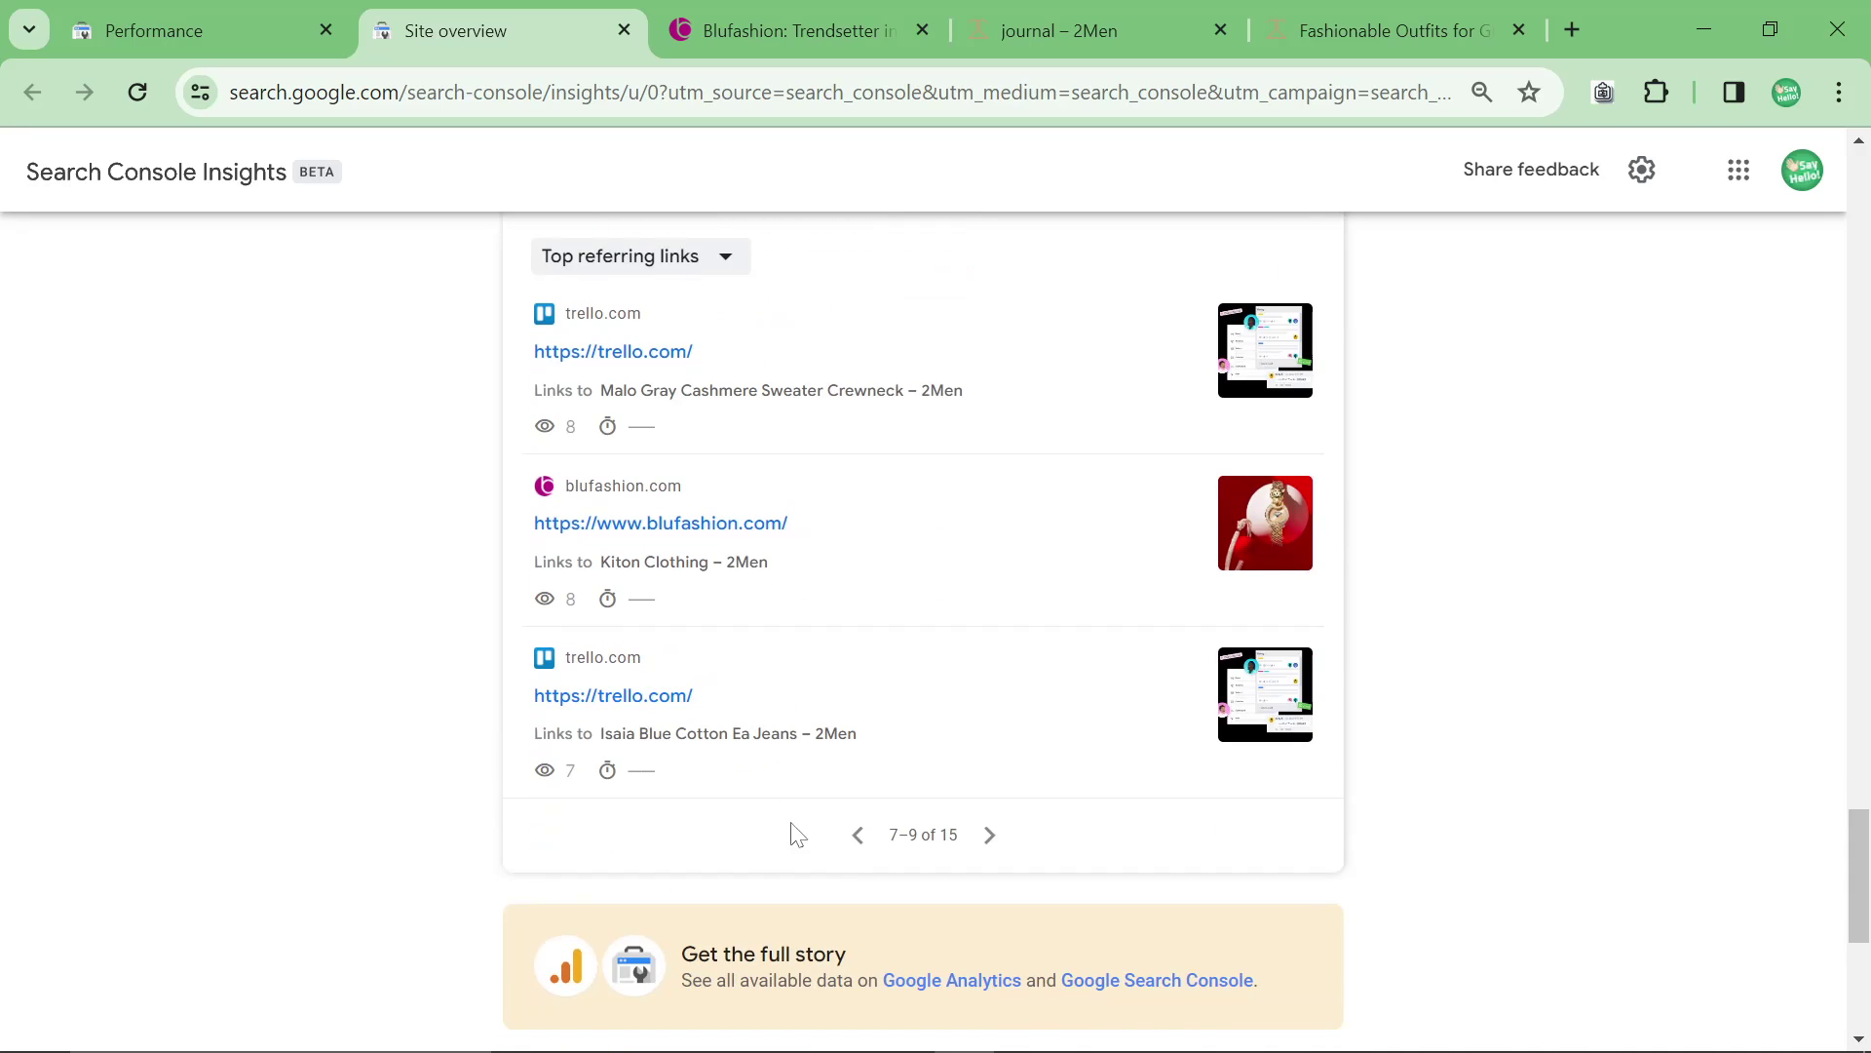
click(991, 836)
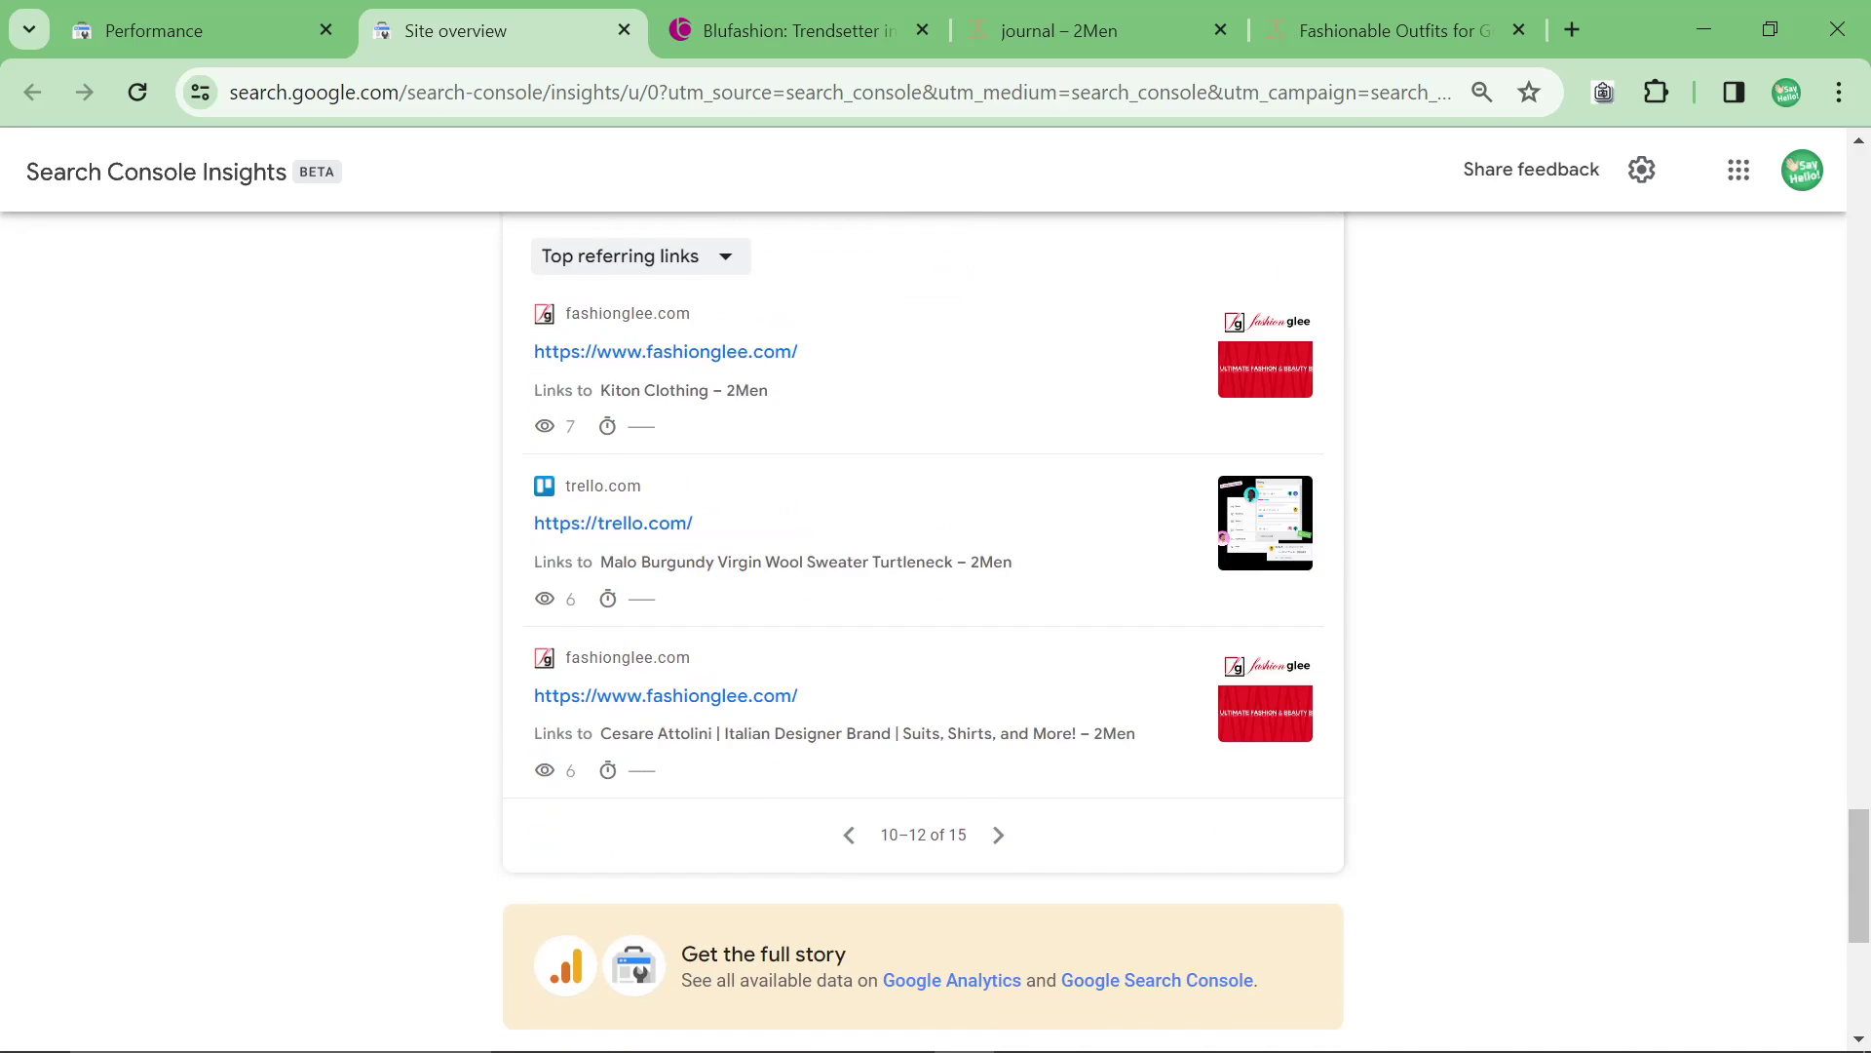
click(709, 353)
key(ctrl+shift+Tab)
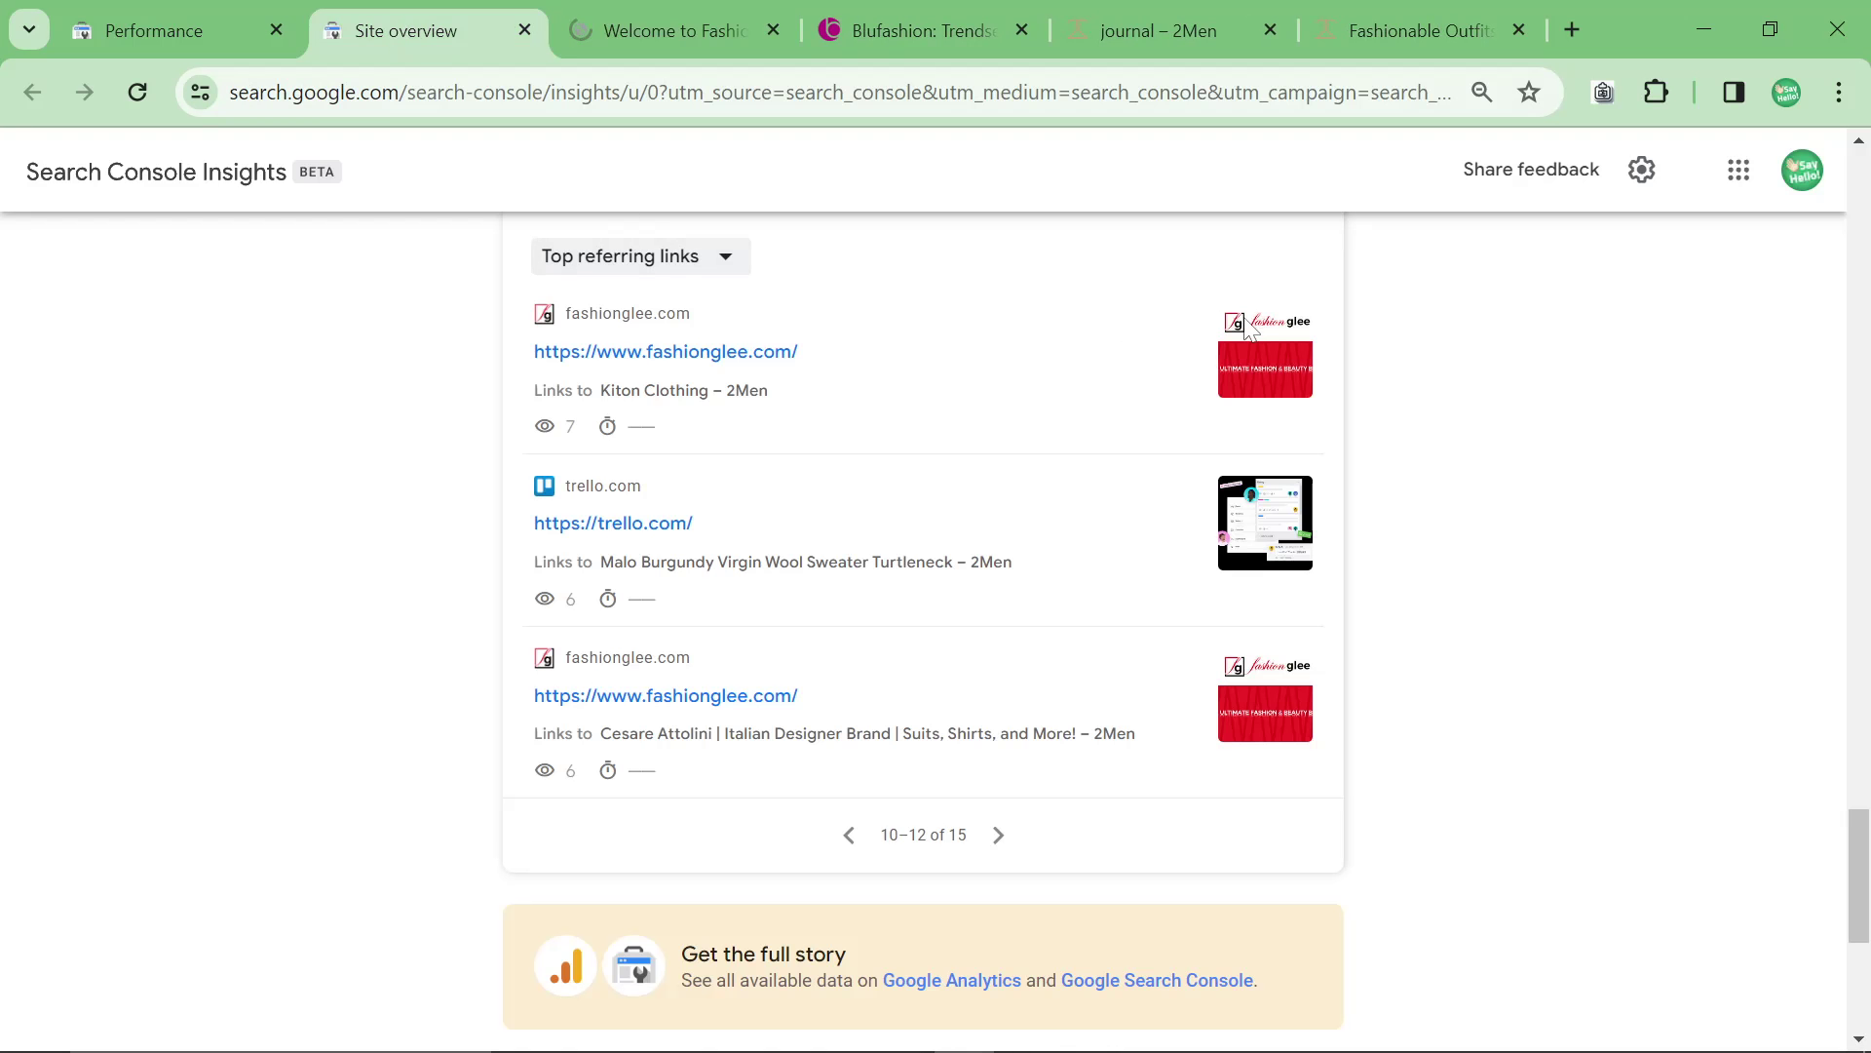
click(776, 30)
drag(620, 403, 702, 392)
click(590, 436)
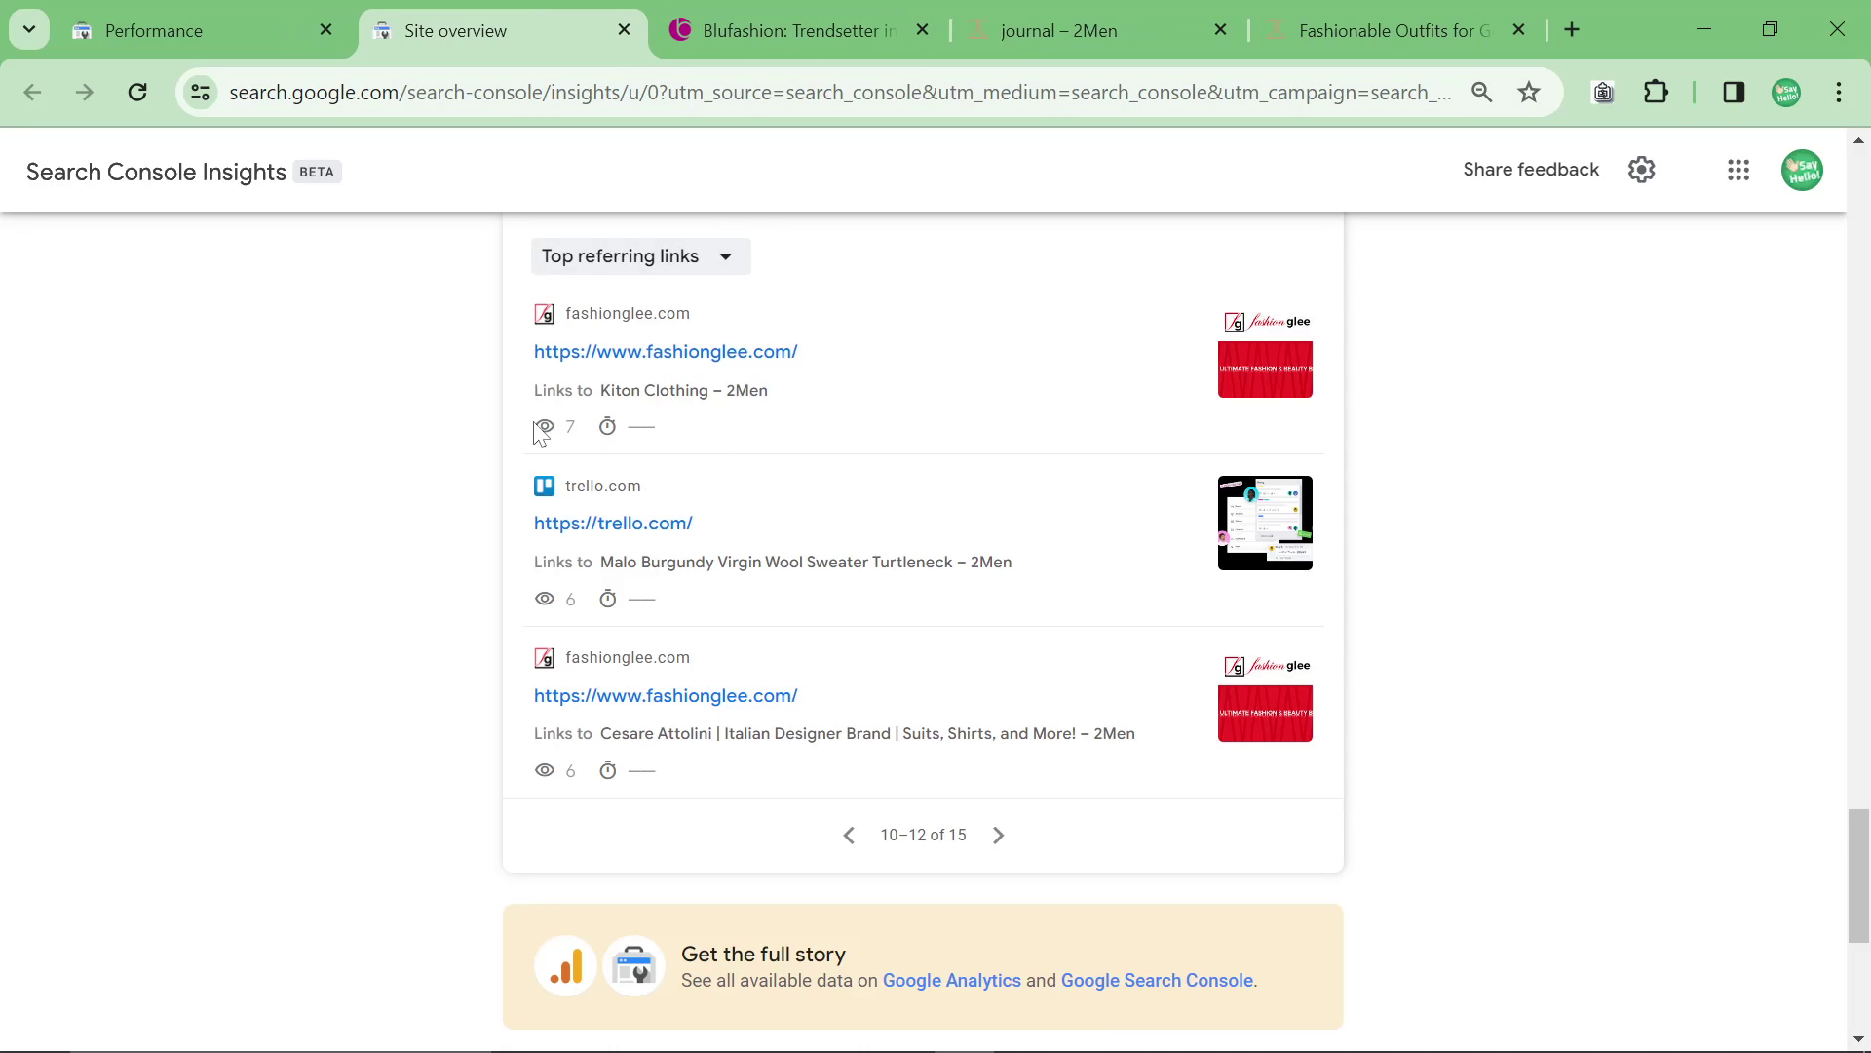
triple_click(541, 434)
click(426, 448)
Scroll through the Insights overview cards around the referring links
scroll(877, 546, down, 3)
scroll(925, 632, up, 3)
scroll(1431, 786, down, 3)
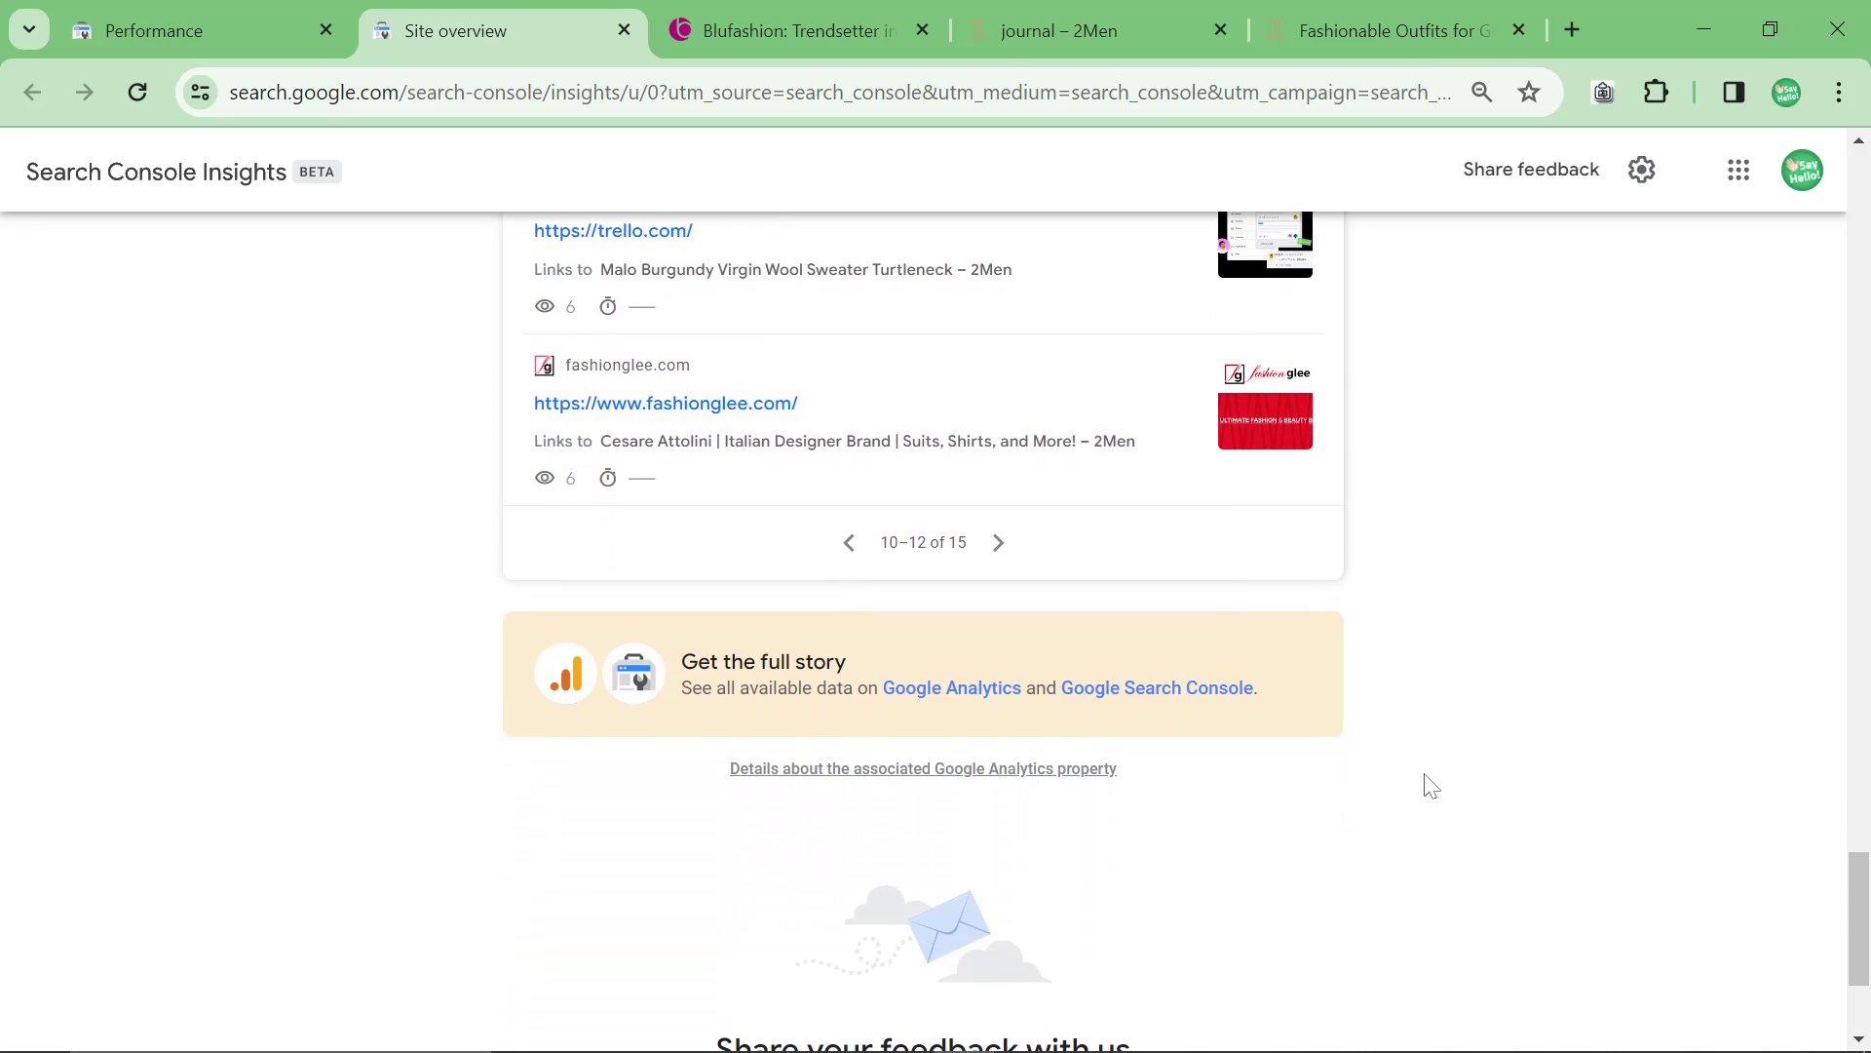
scroll(1431, 785, down, 3)
scroll(1402, 792, up, 20)
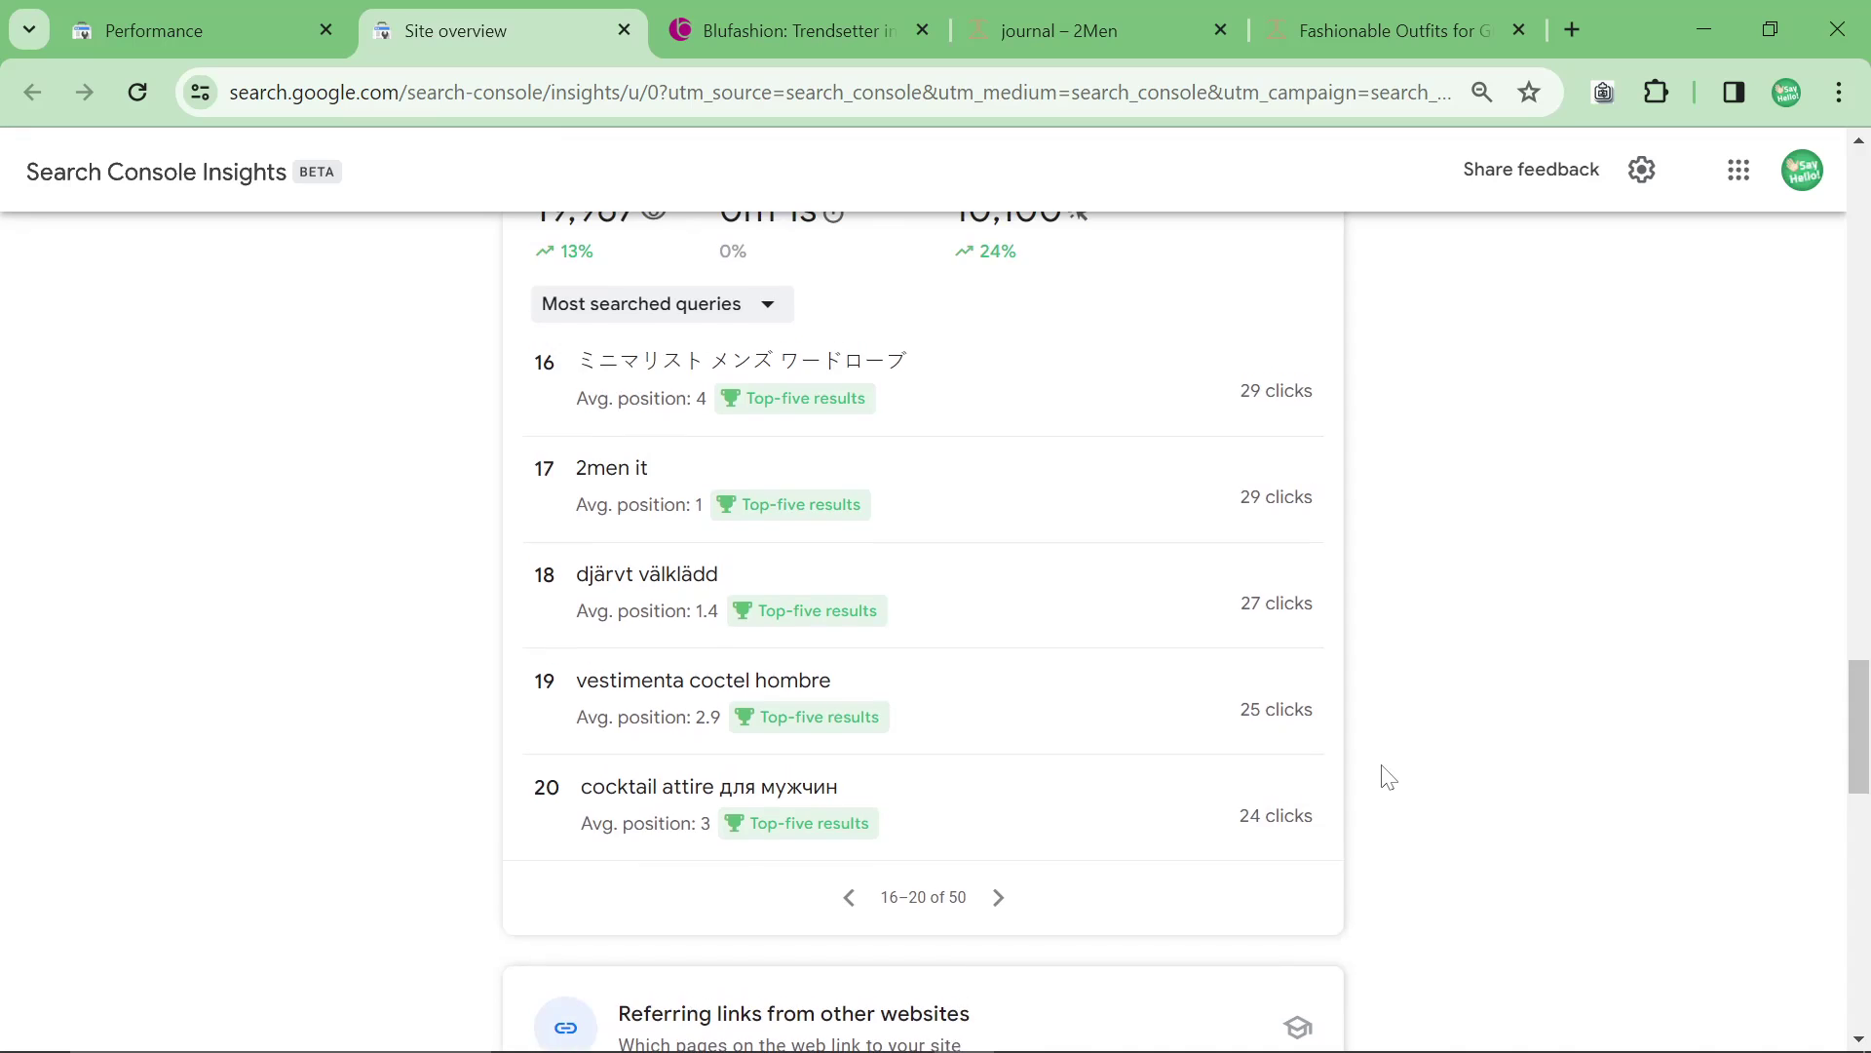
scroll(845, 809, down, 10)
scroll(844, 809, down, 2)
drag(497, 438, 1202, 693)
click(1357, 707)
Page to the last referring links 13–15, then switch to the Performance report
scroll(887, 825, down, 6)
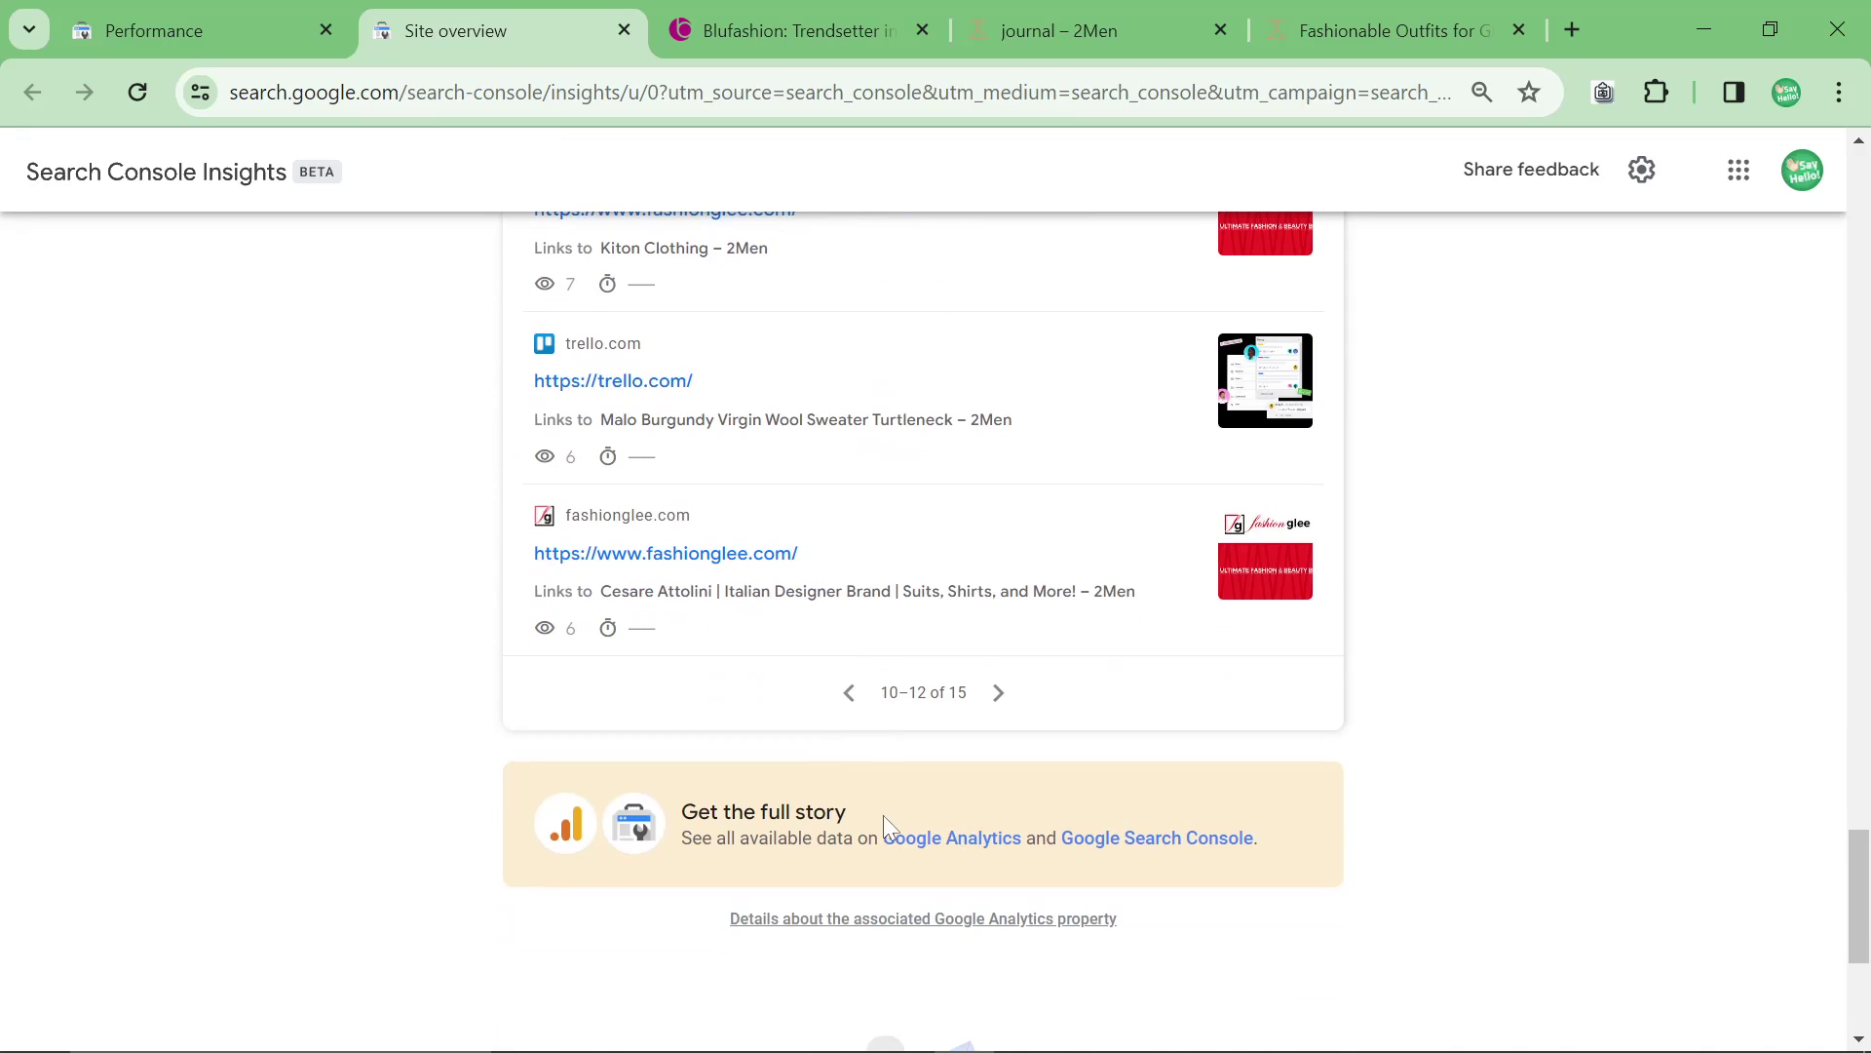
click(850, 693)
click(999, 693)
click(998, 693)
scroll(938, 828, up, 2)
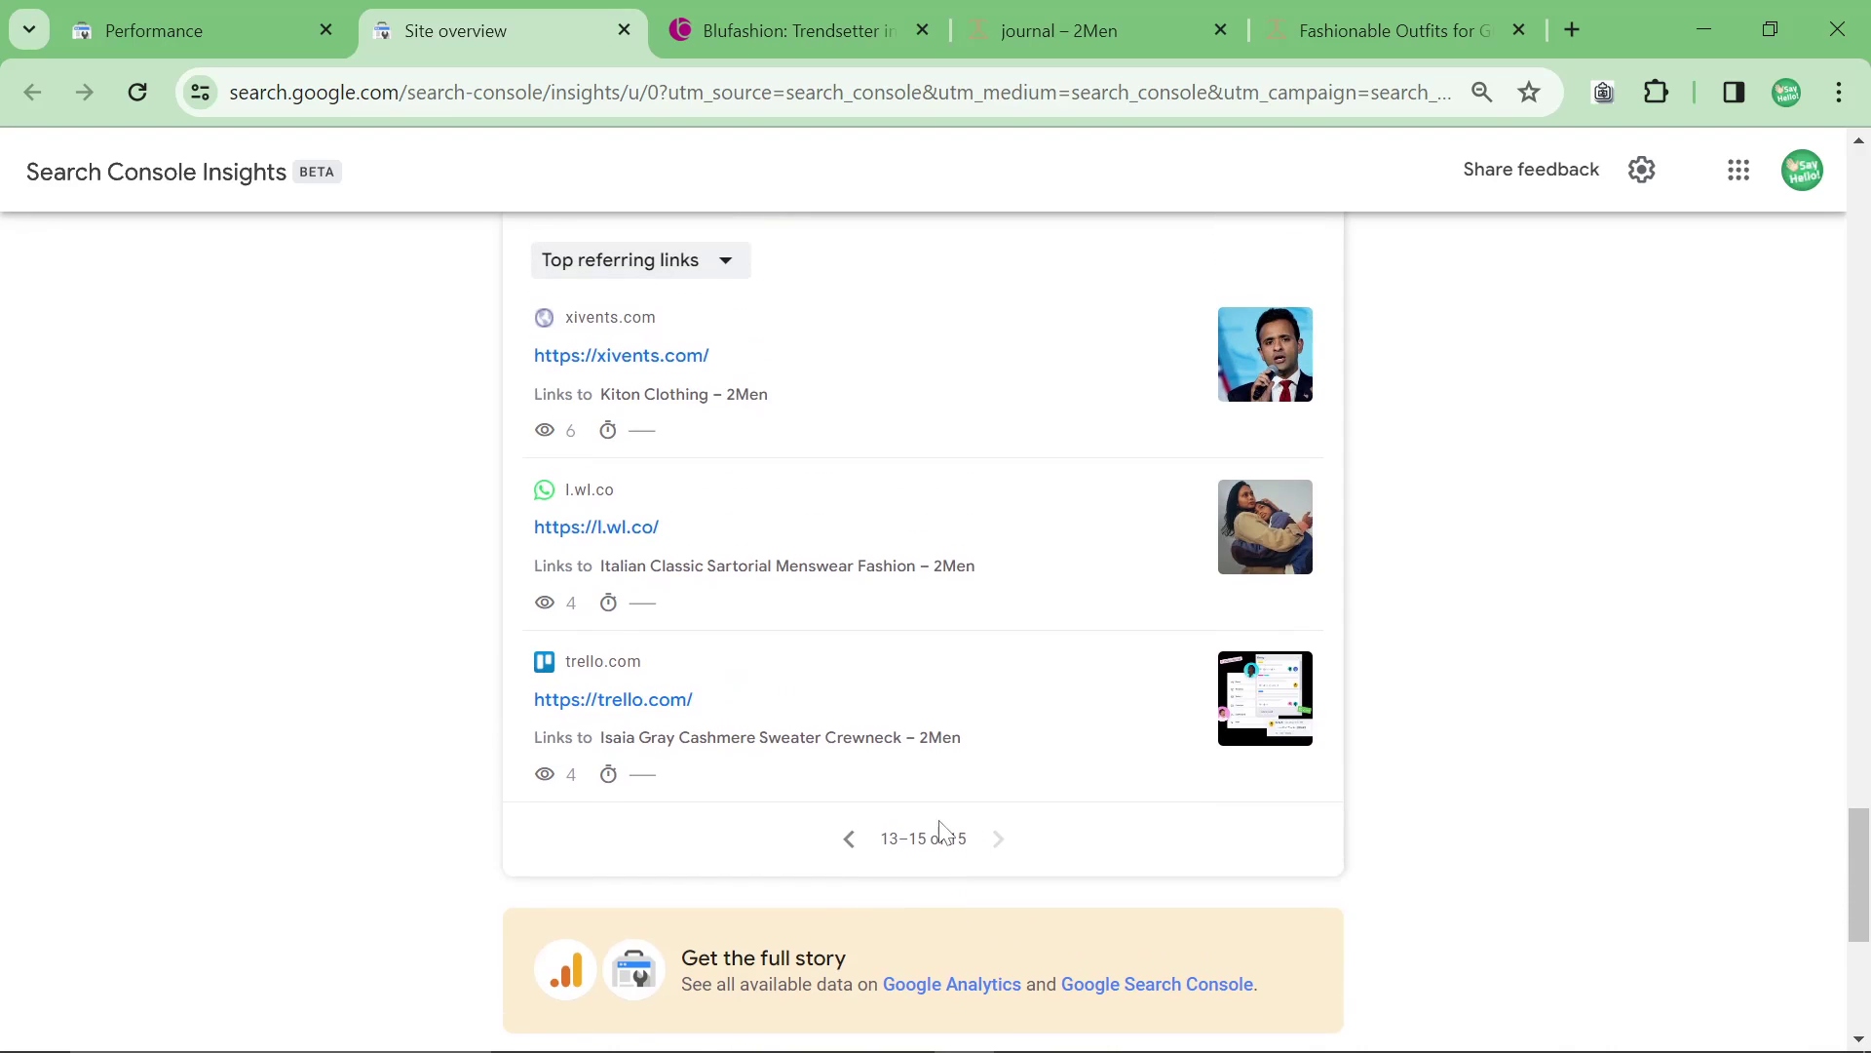
scroll(935, 826, up, 2)
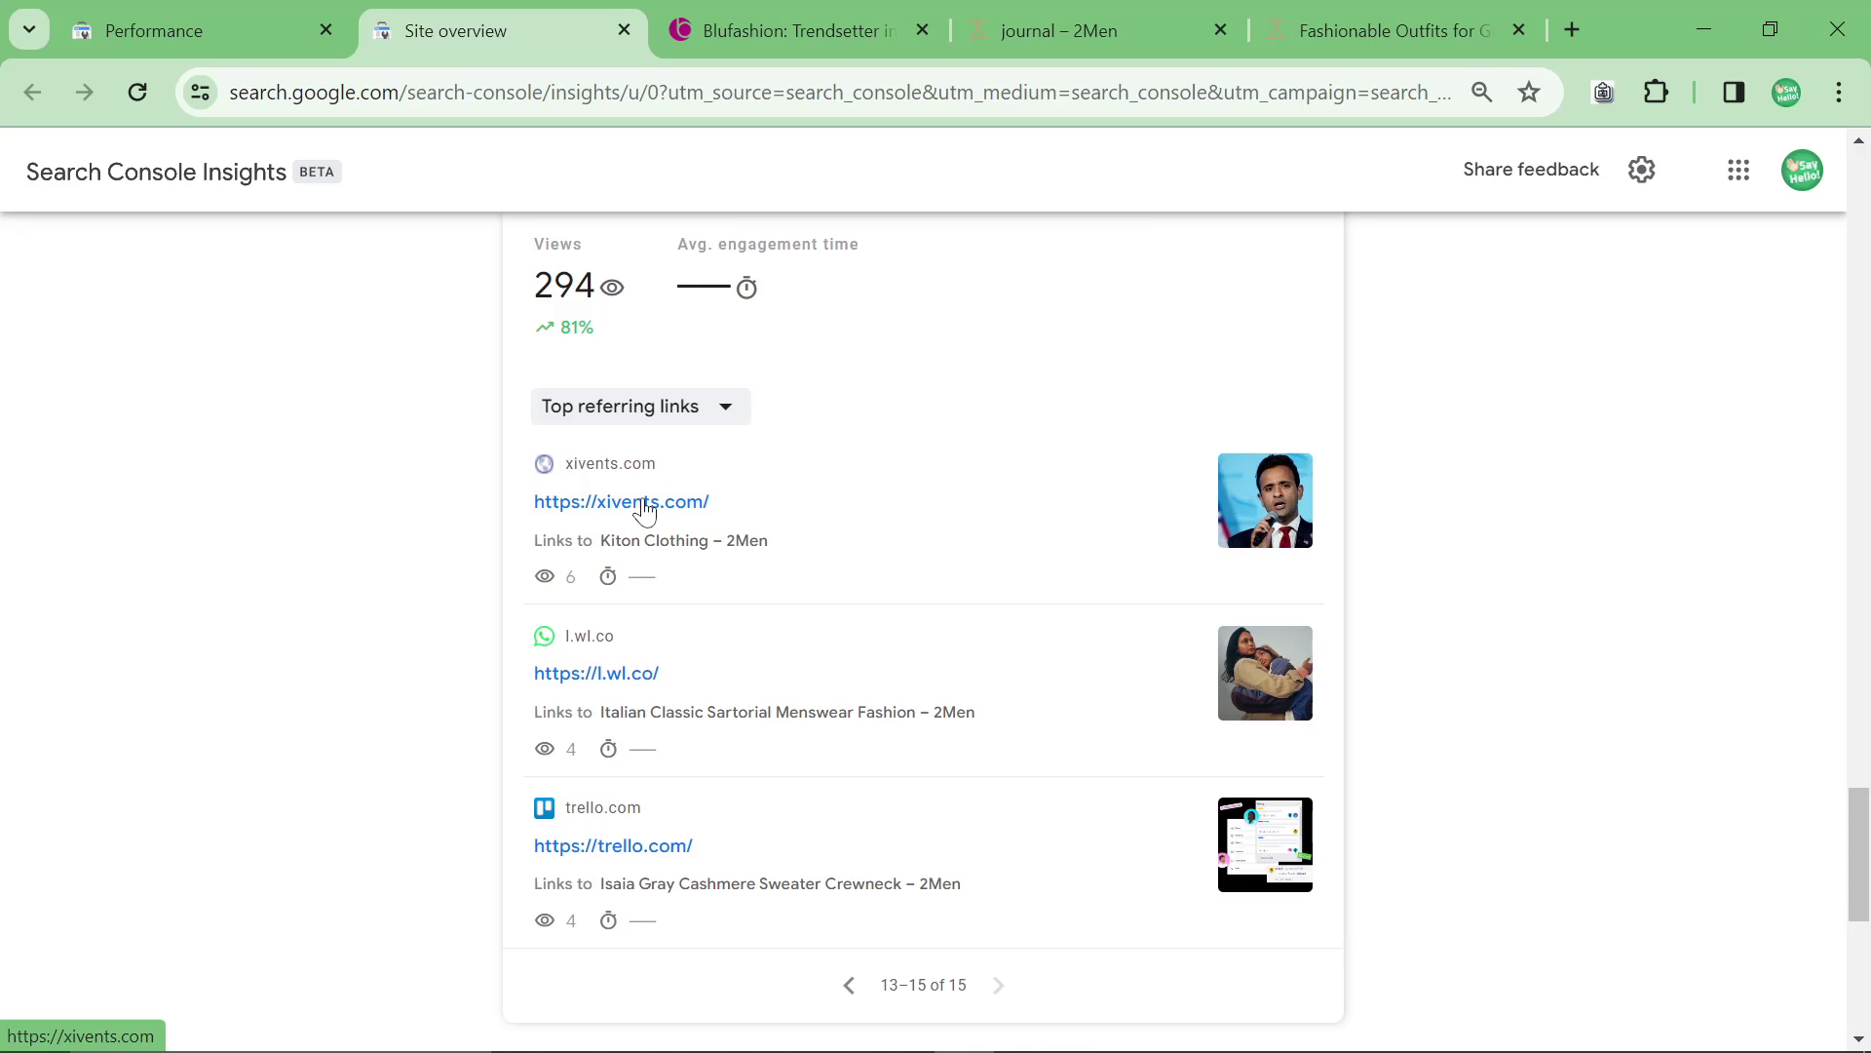
key(ctrl+shift+Tab)
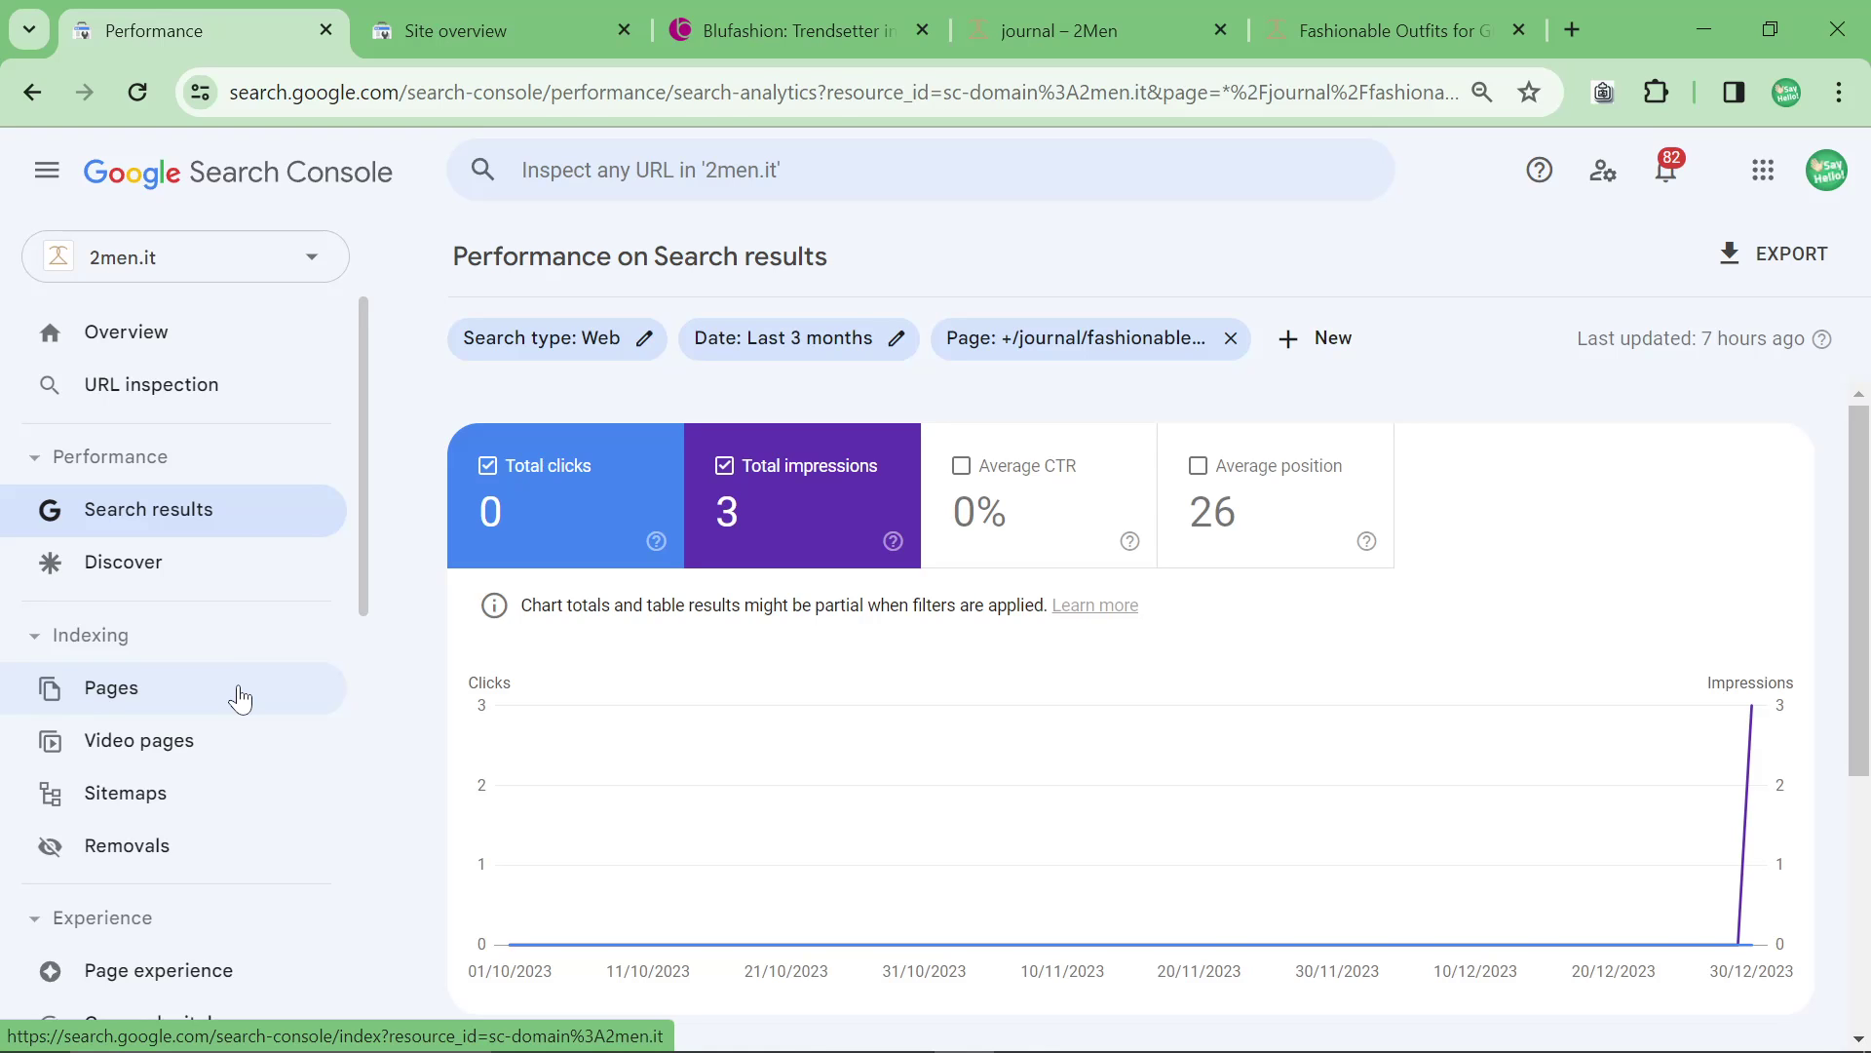
Open the Page indexing report and chart only not-indexed pages
click(240, 698)
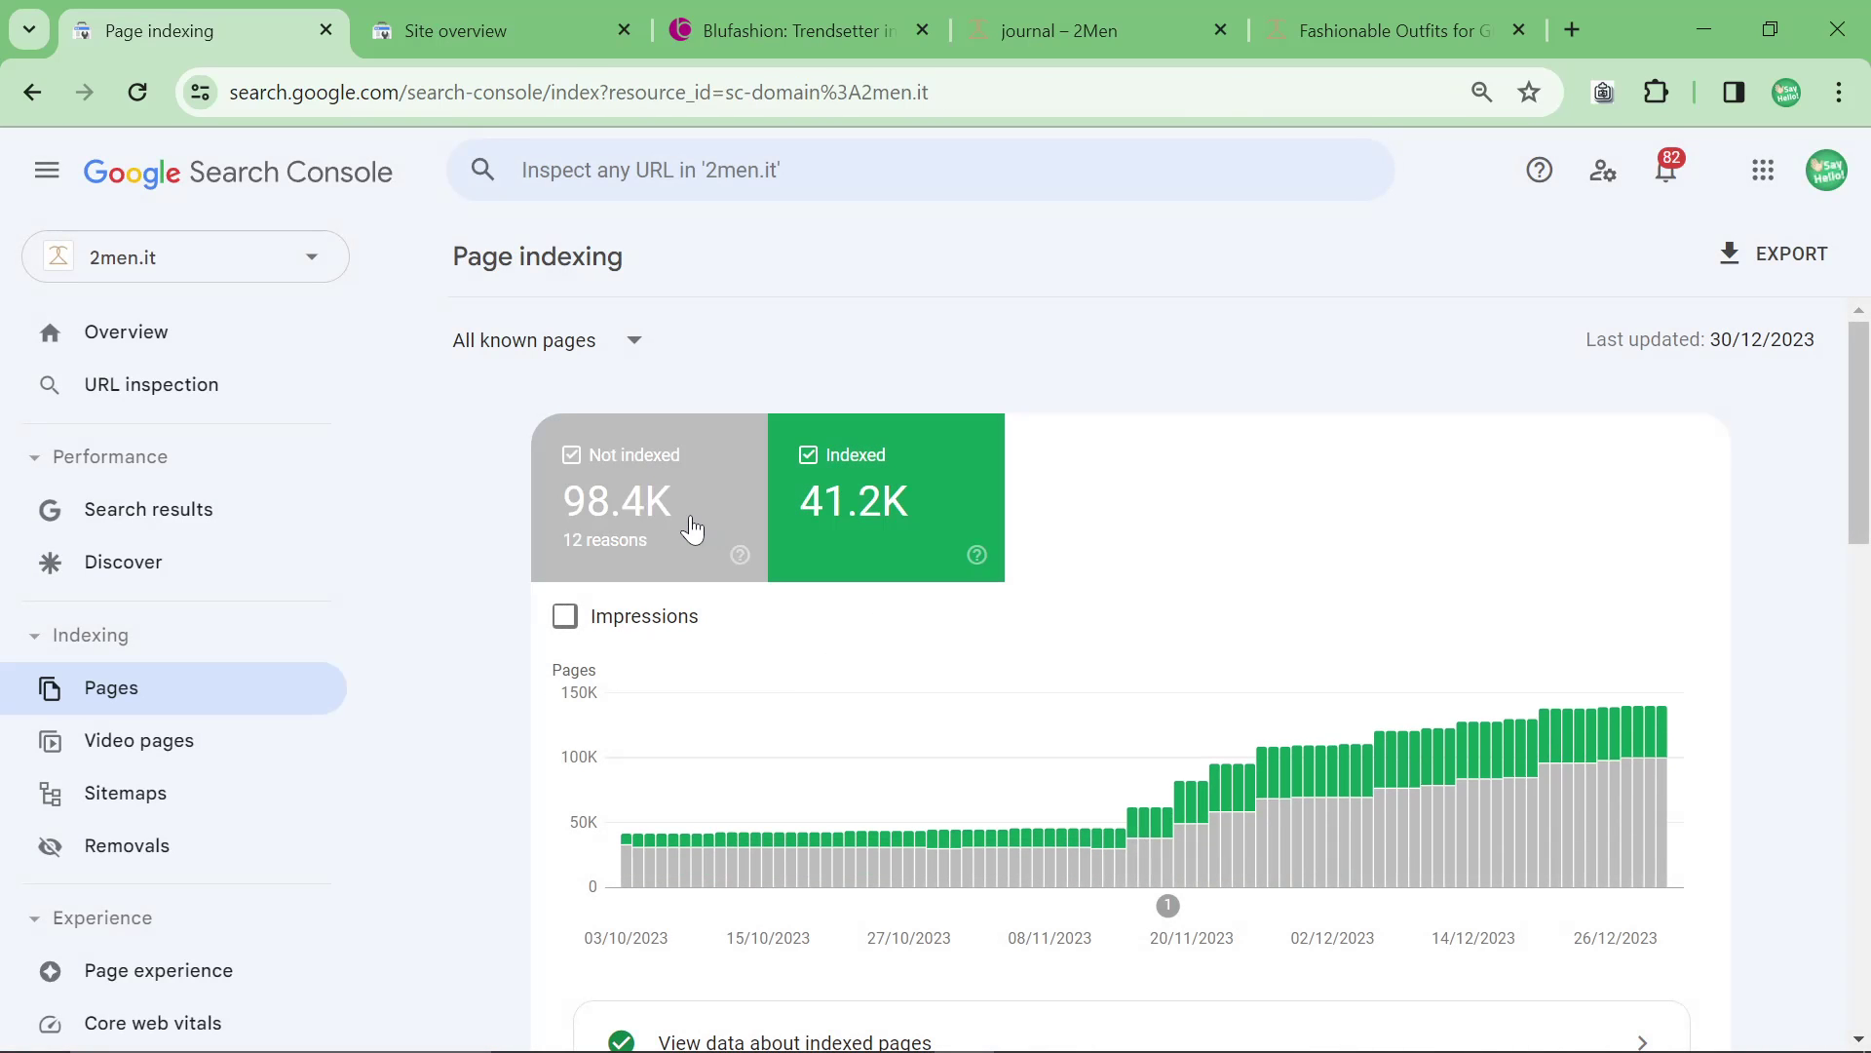
click(890, 466)
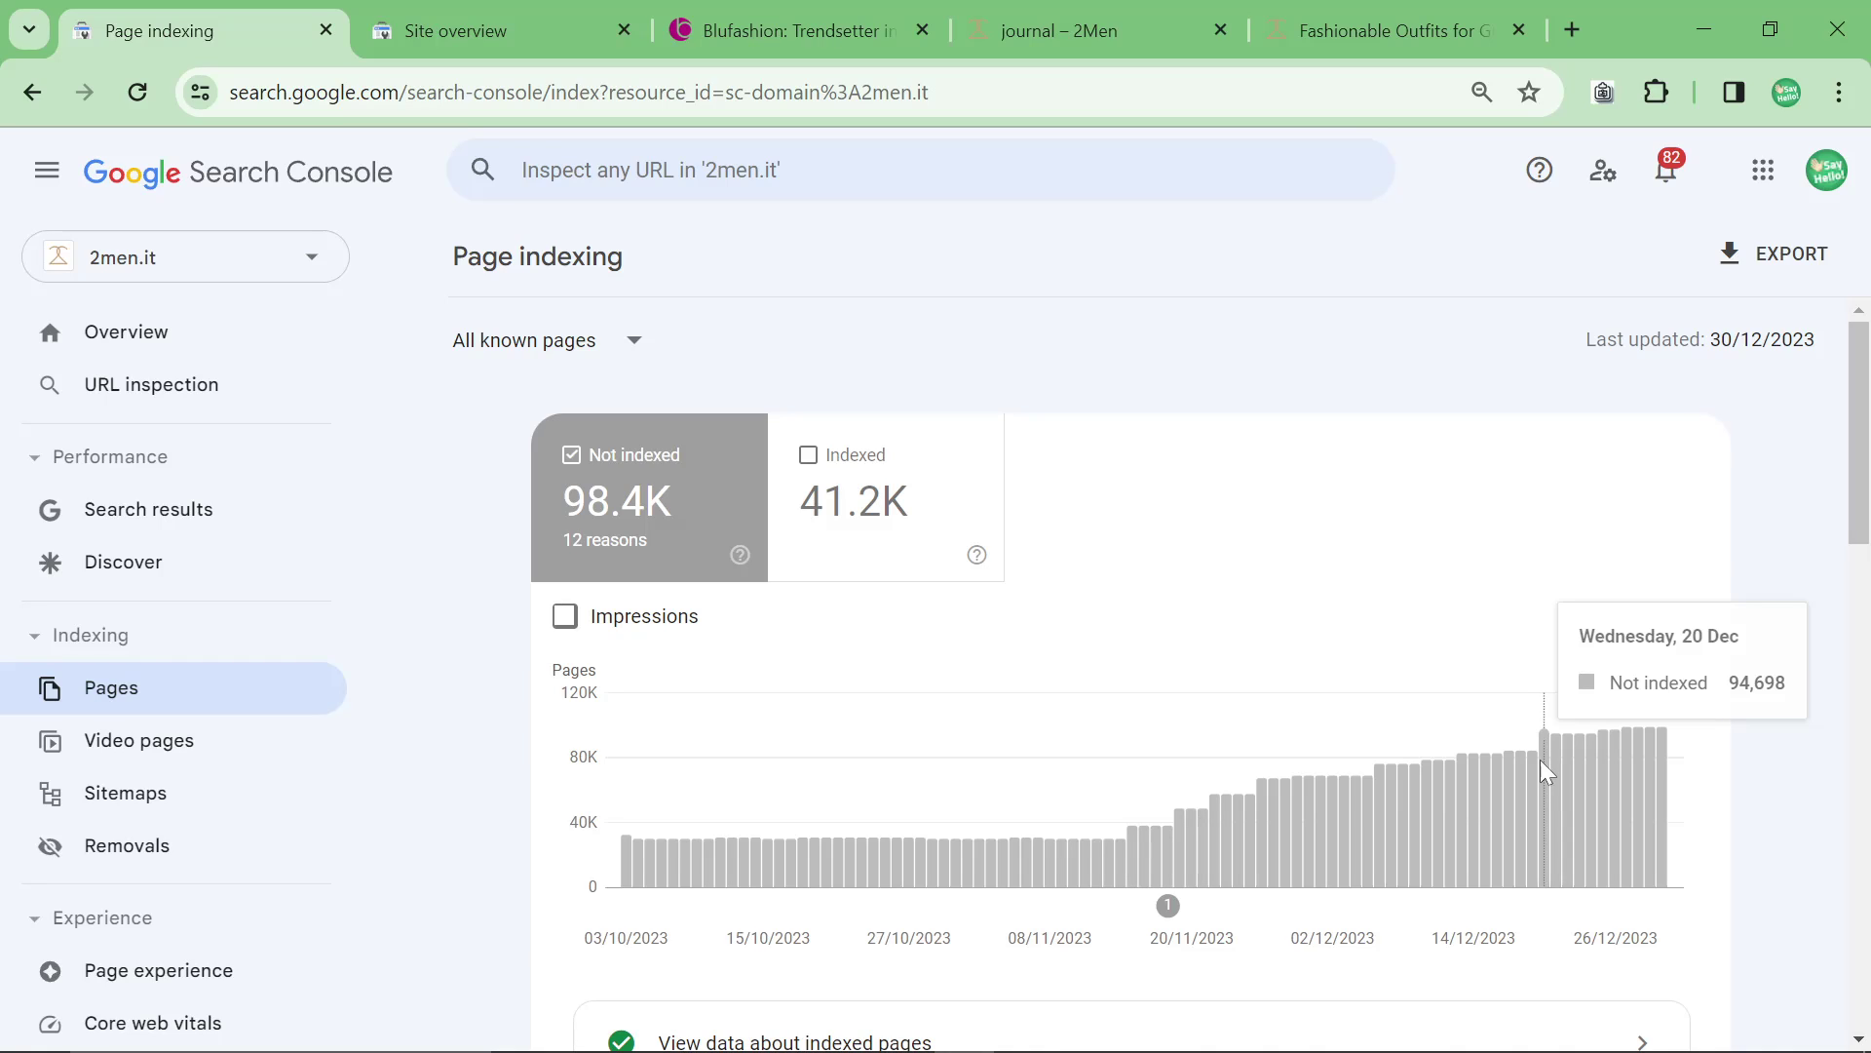
scroll(1160, 576, down, 7)
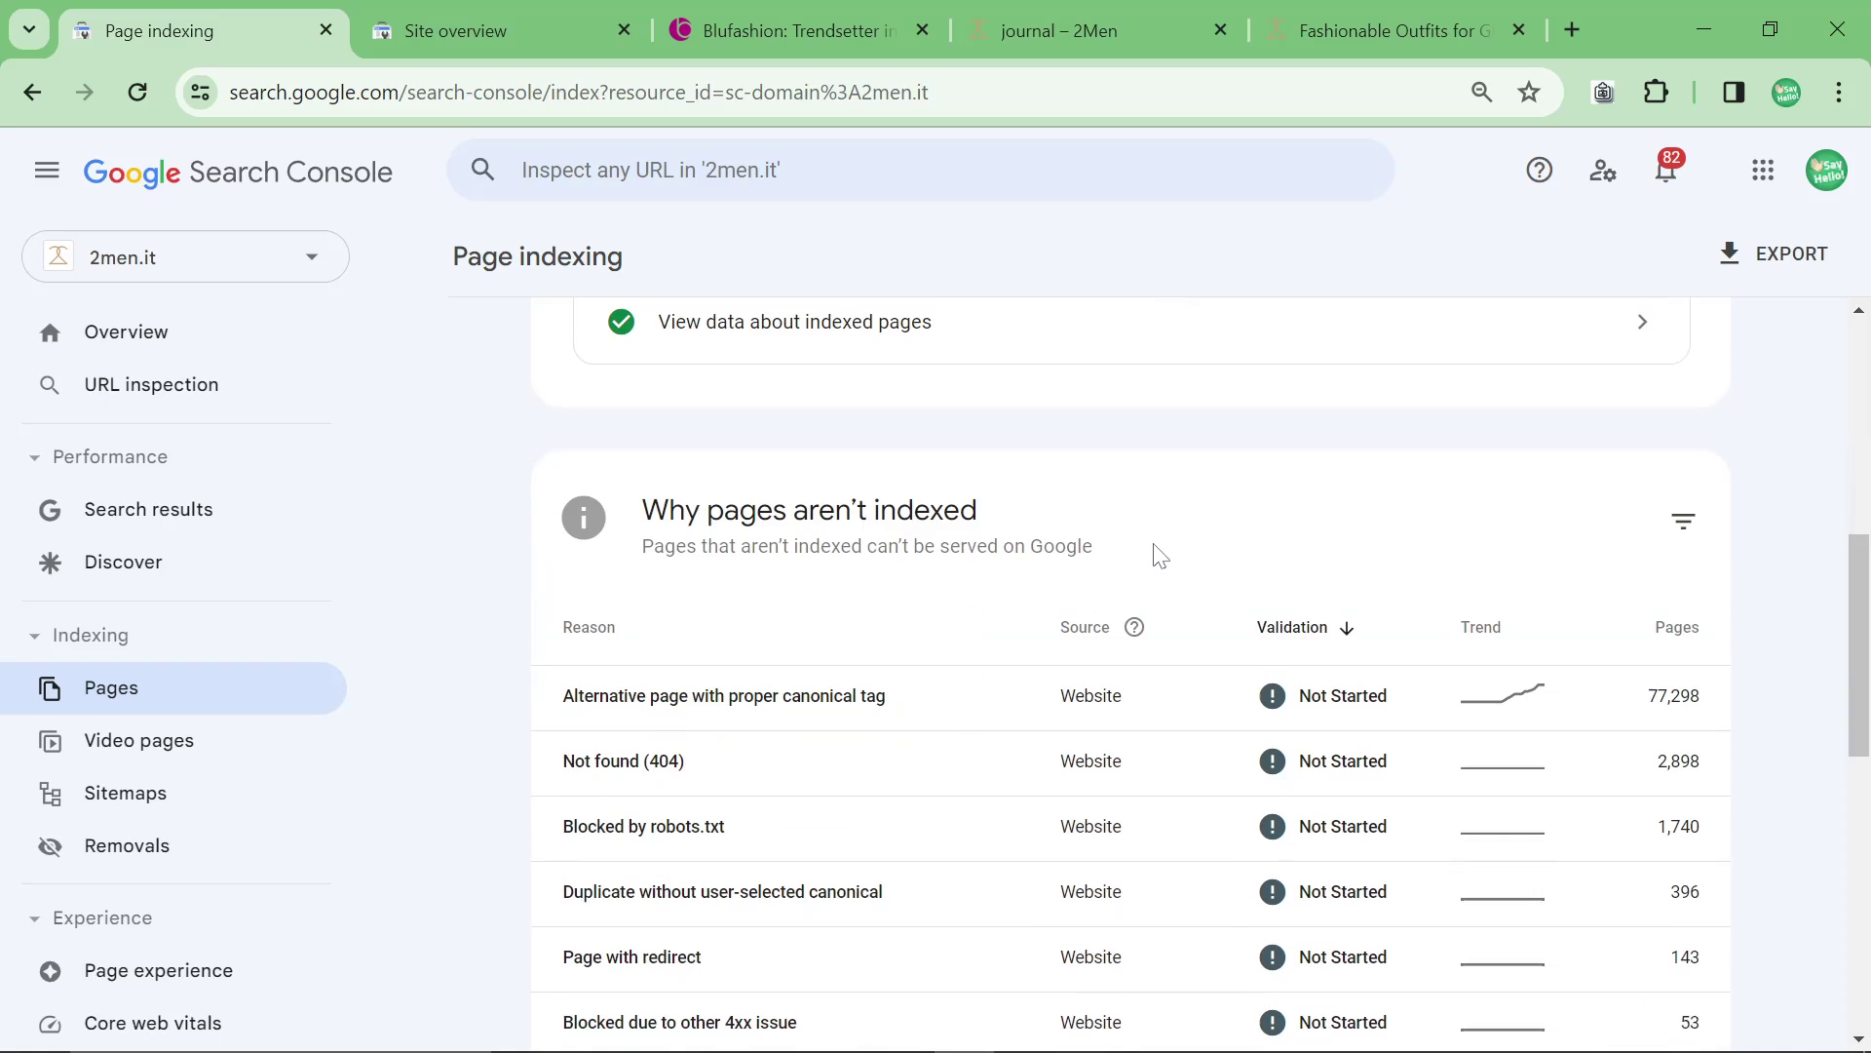
scroll(1174, 539, down, 3)
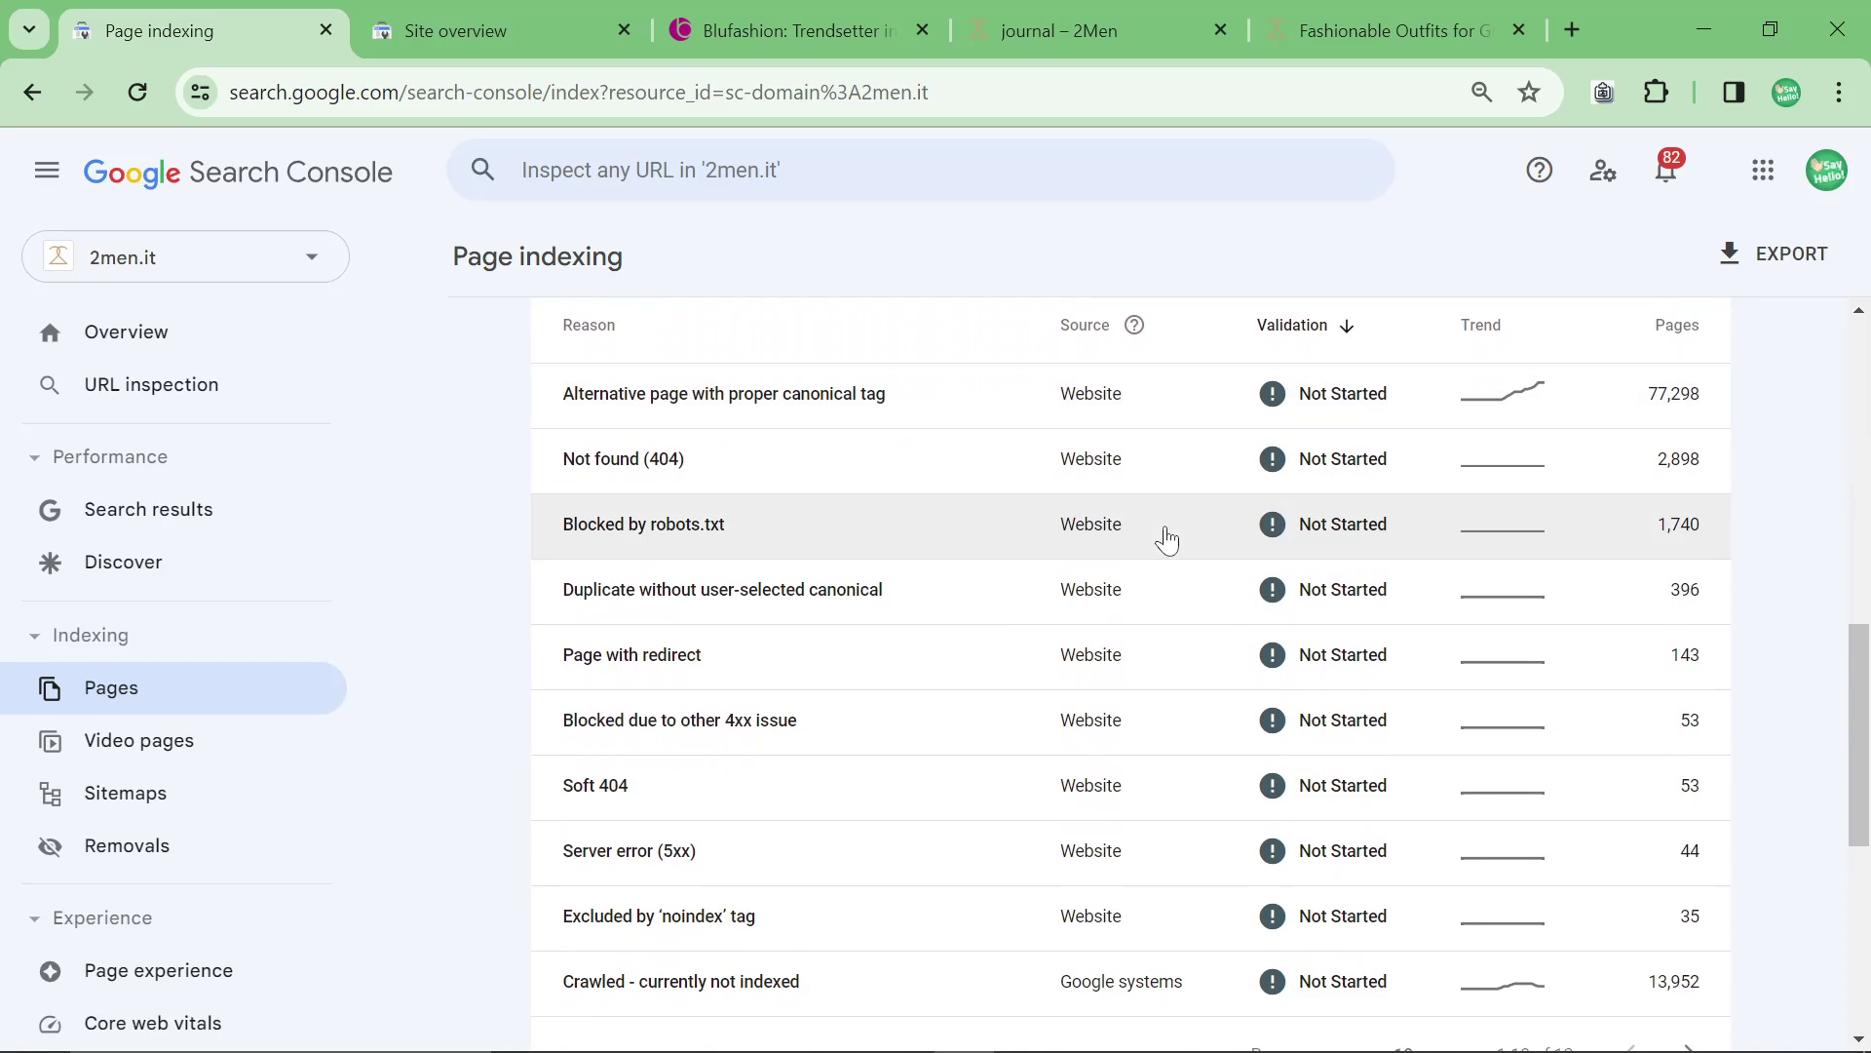
scroll(808, 444, down, 2)
scroll(807, 434, up, 2)
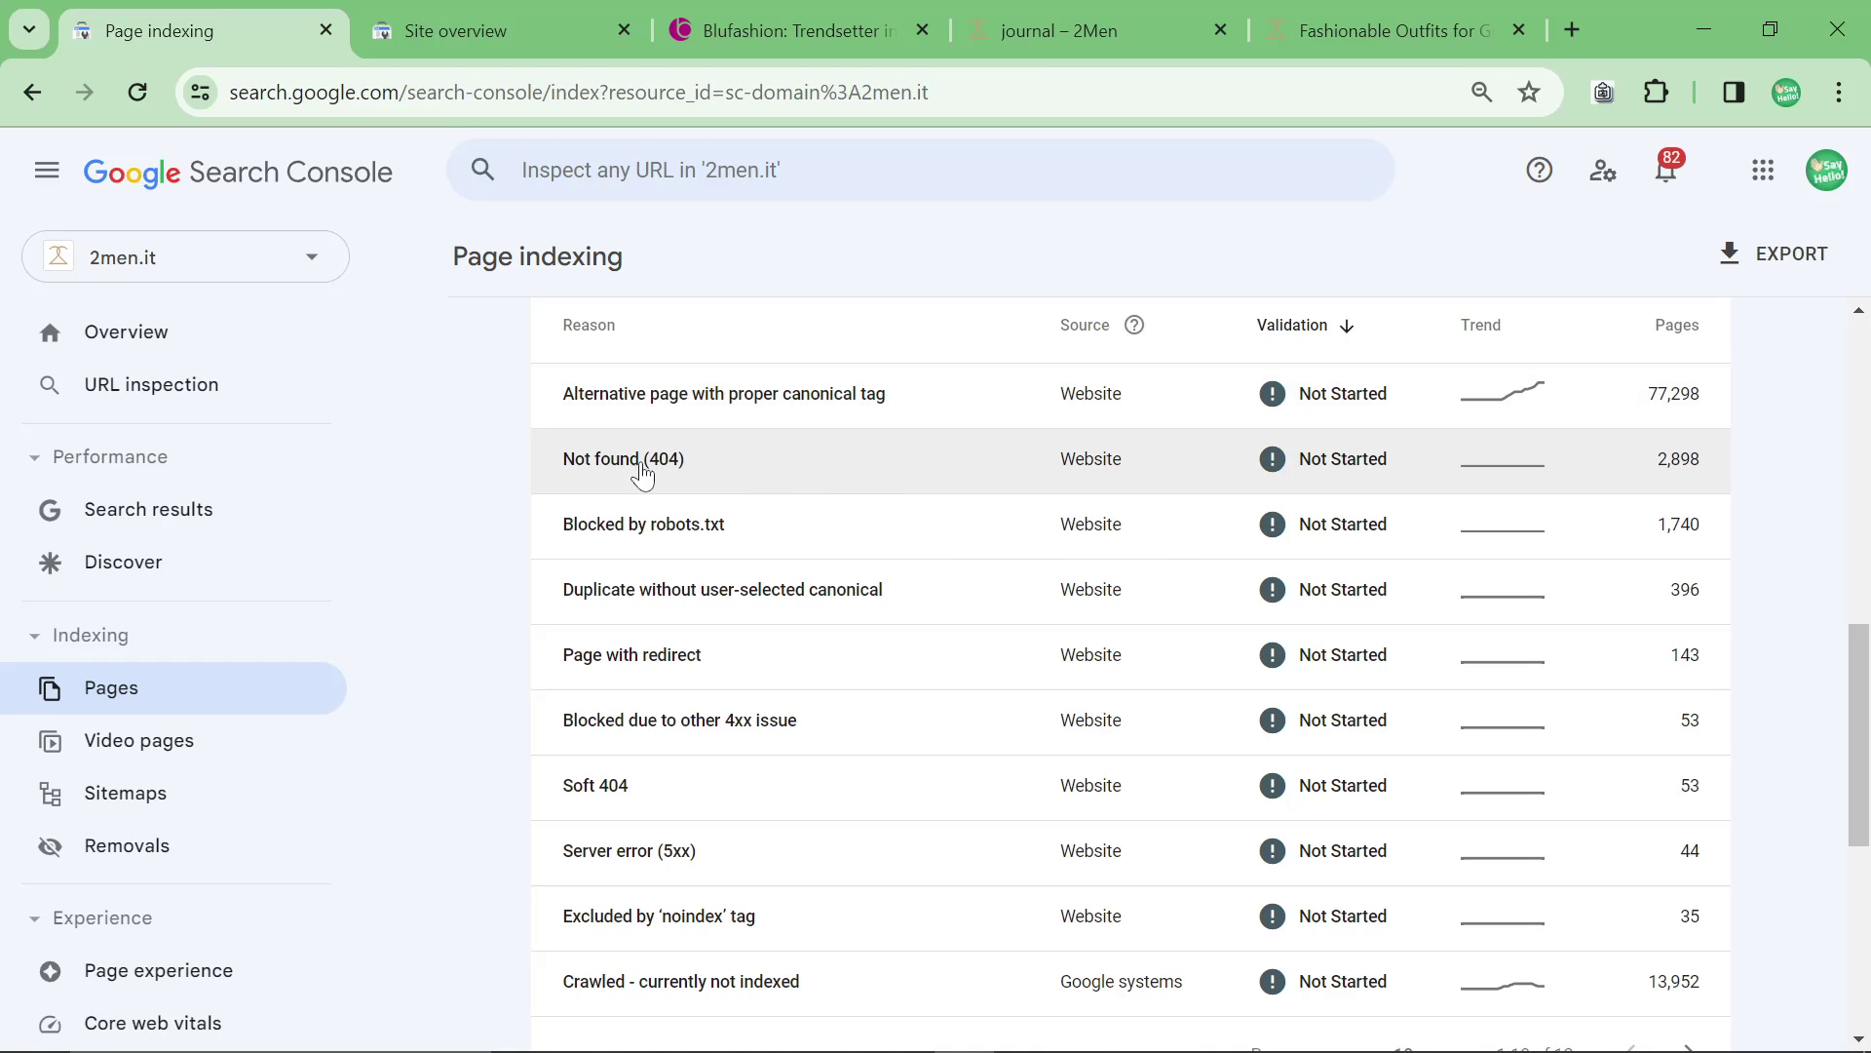
View the Not found (404) pages, then return to the not-indexed reasons table
click(788, 474)
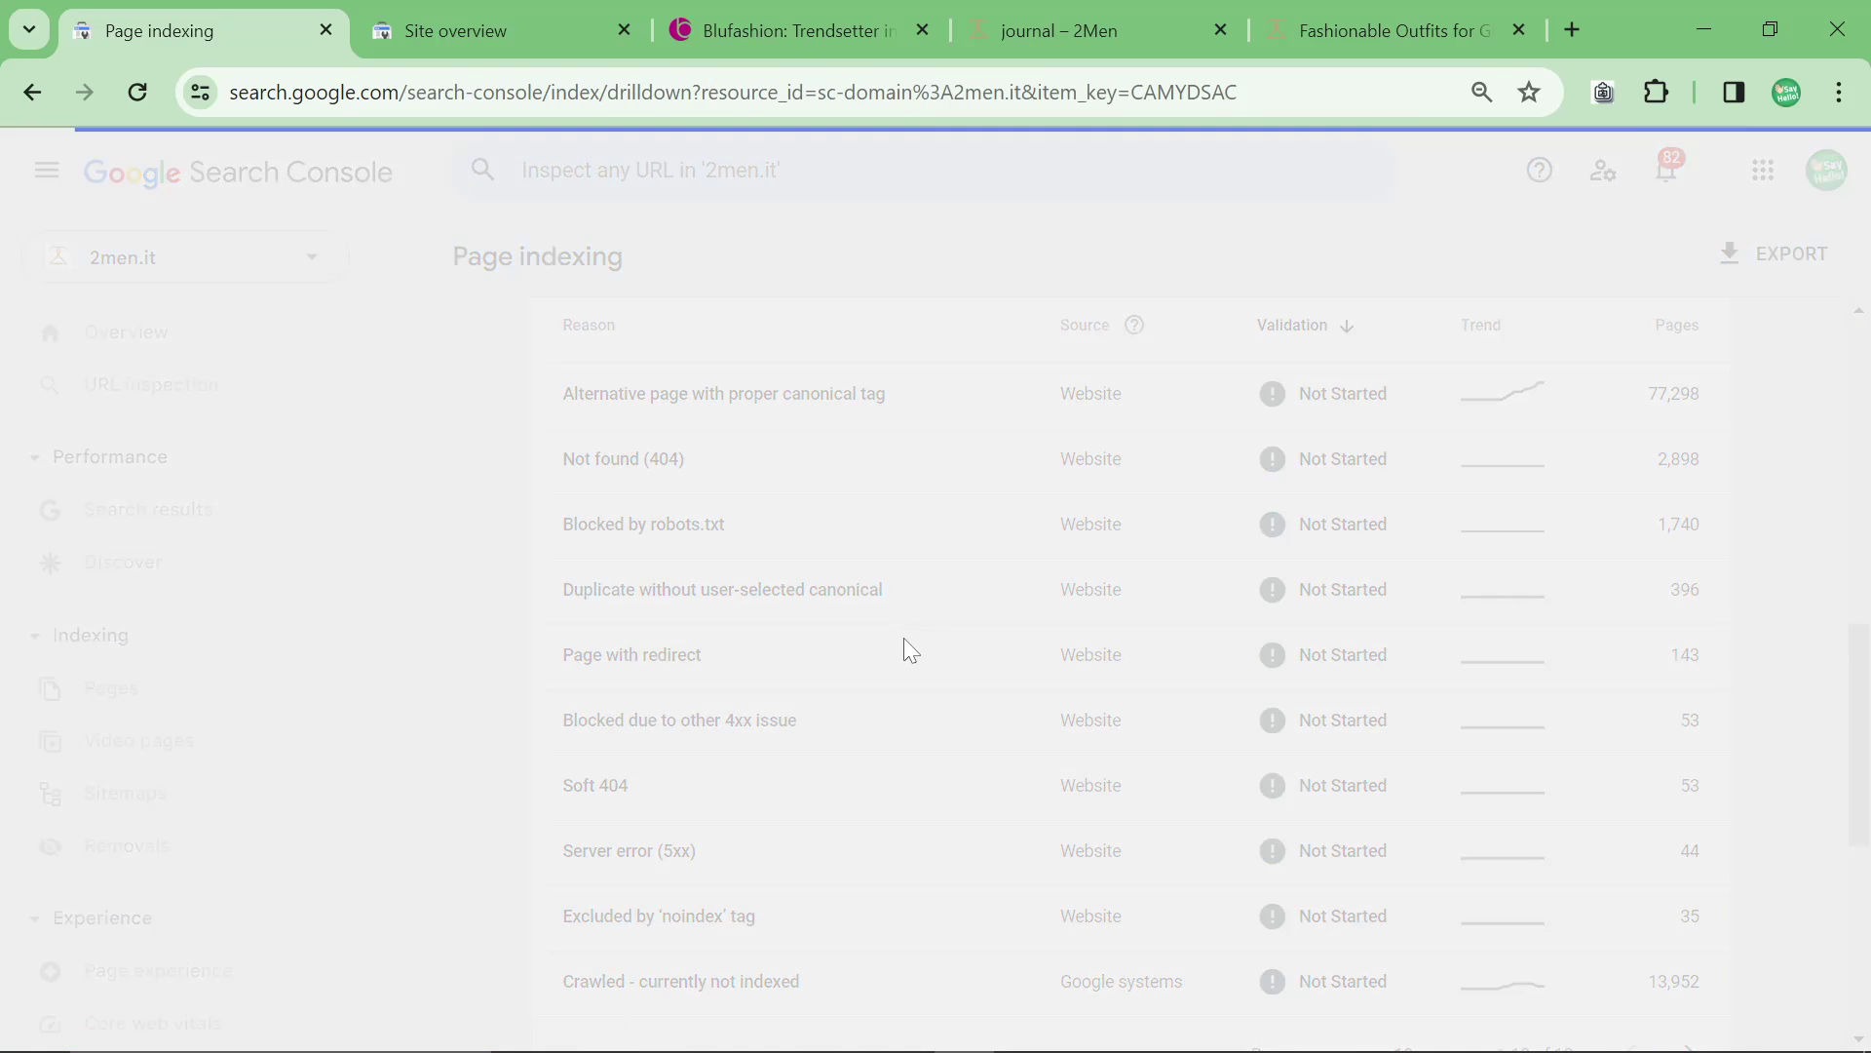
scroll(898, 618, down, 10)
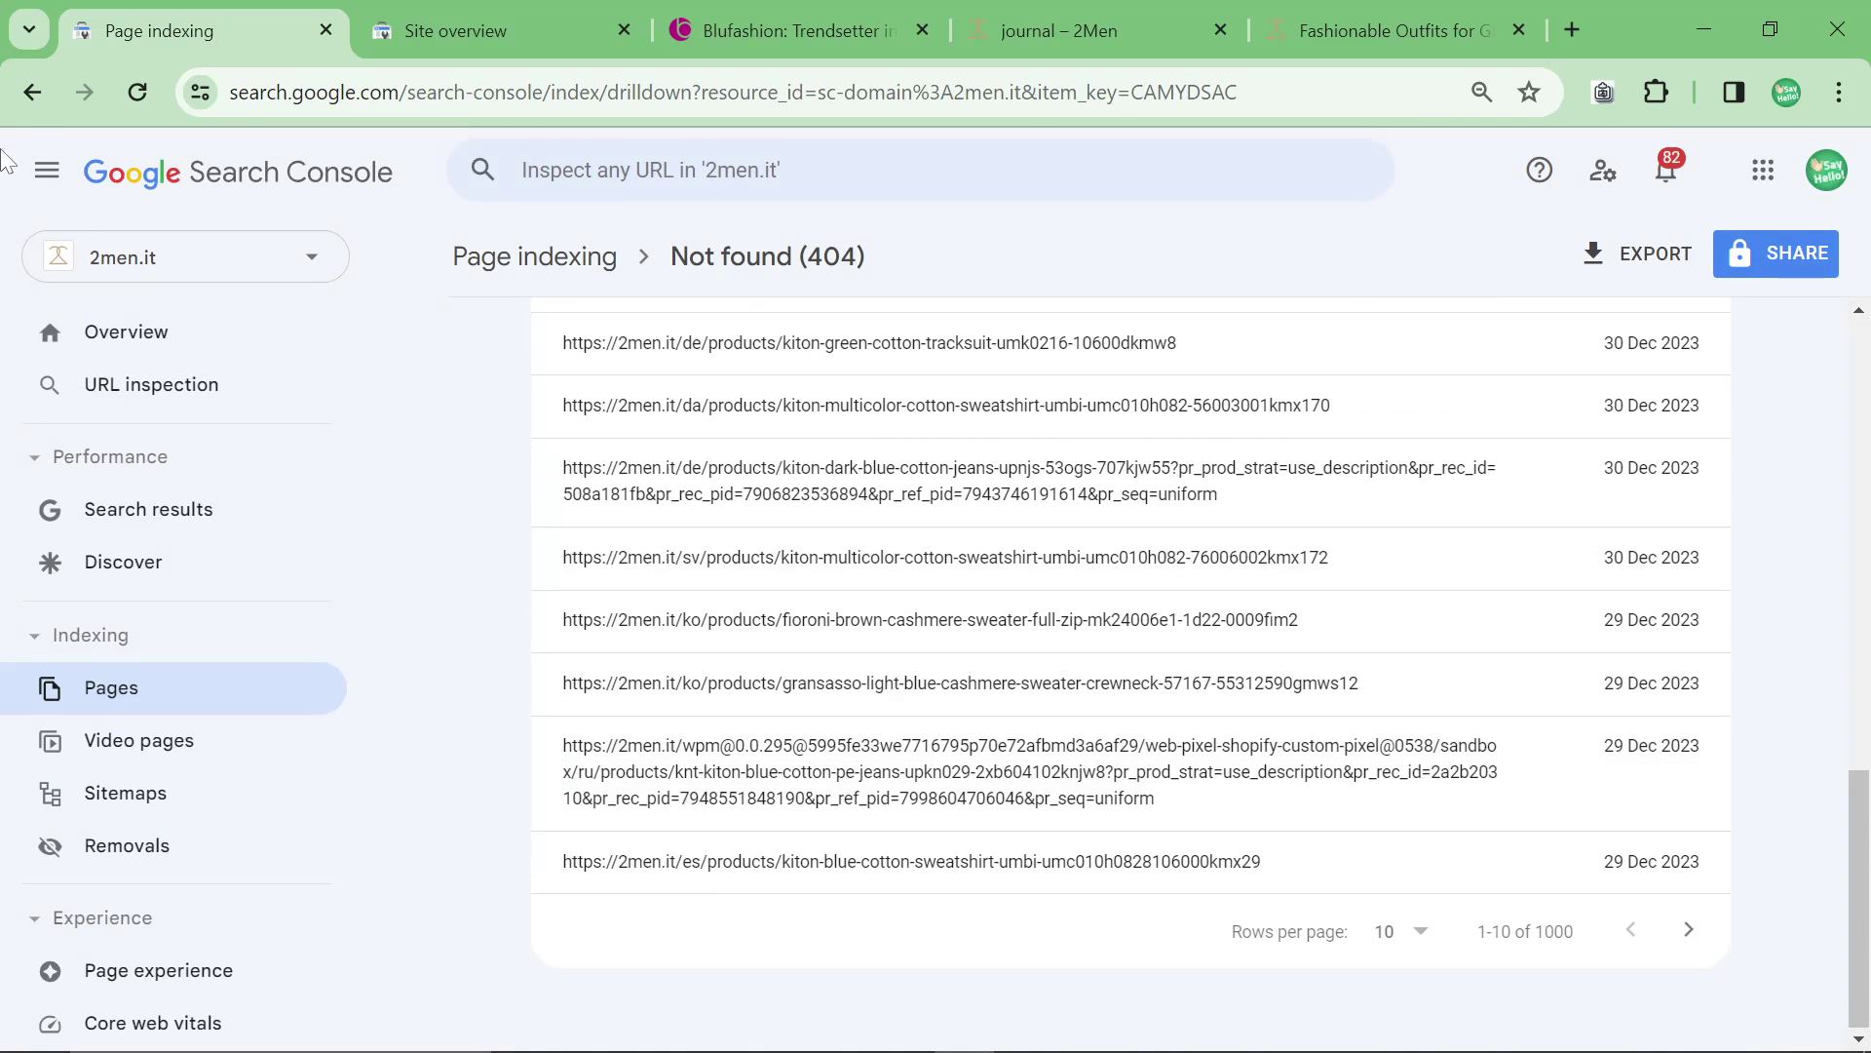
click(32, 92)
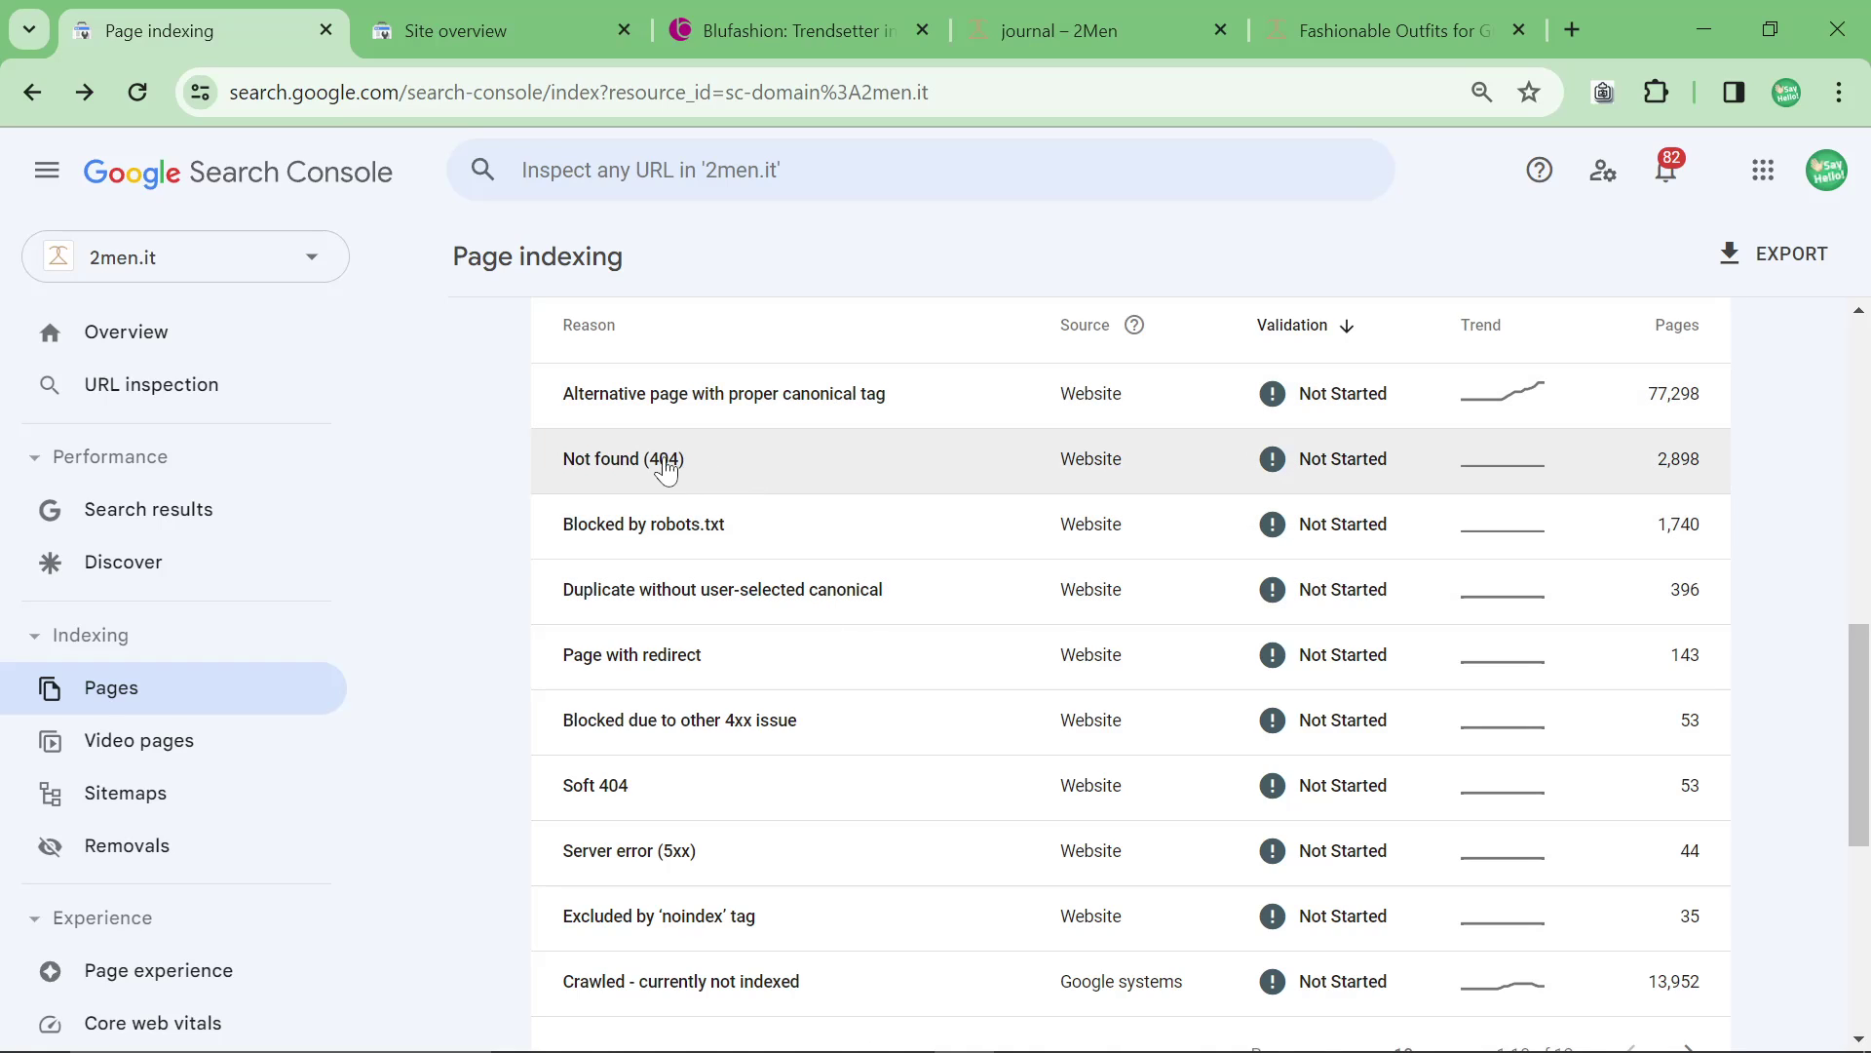
drag(542, 467, 1802, 480)
click(1801, 483)
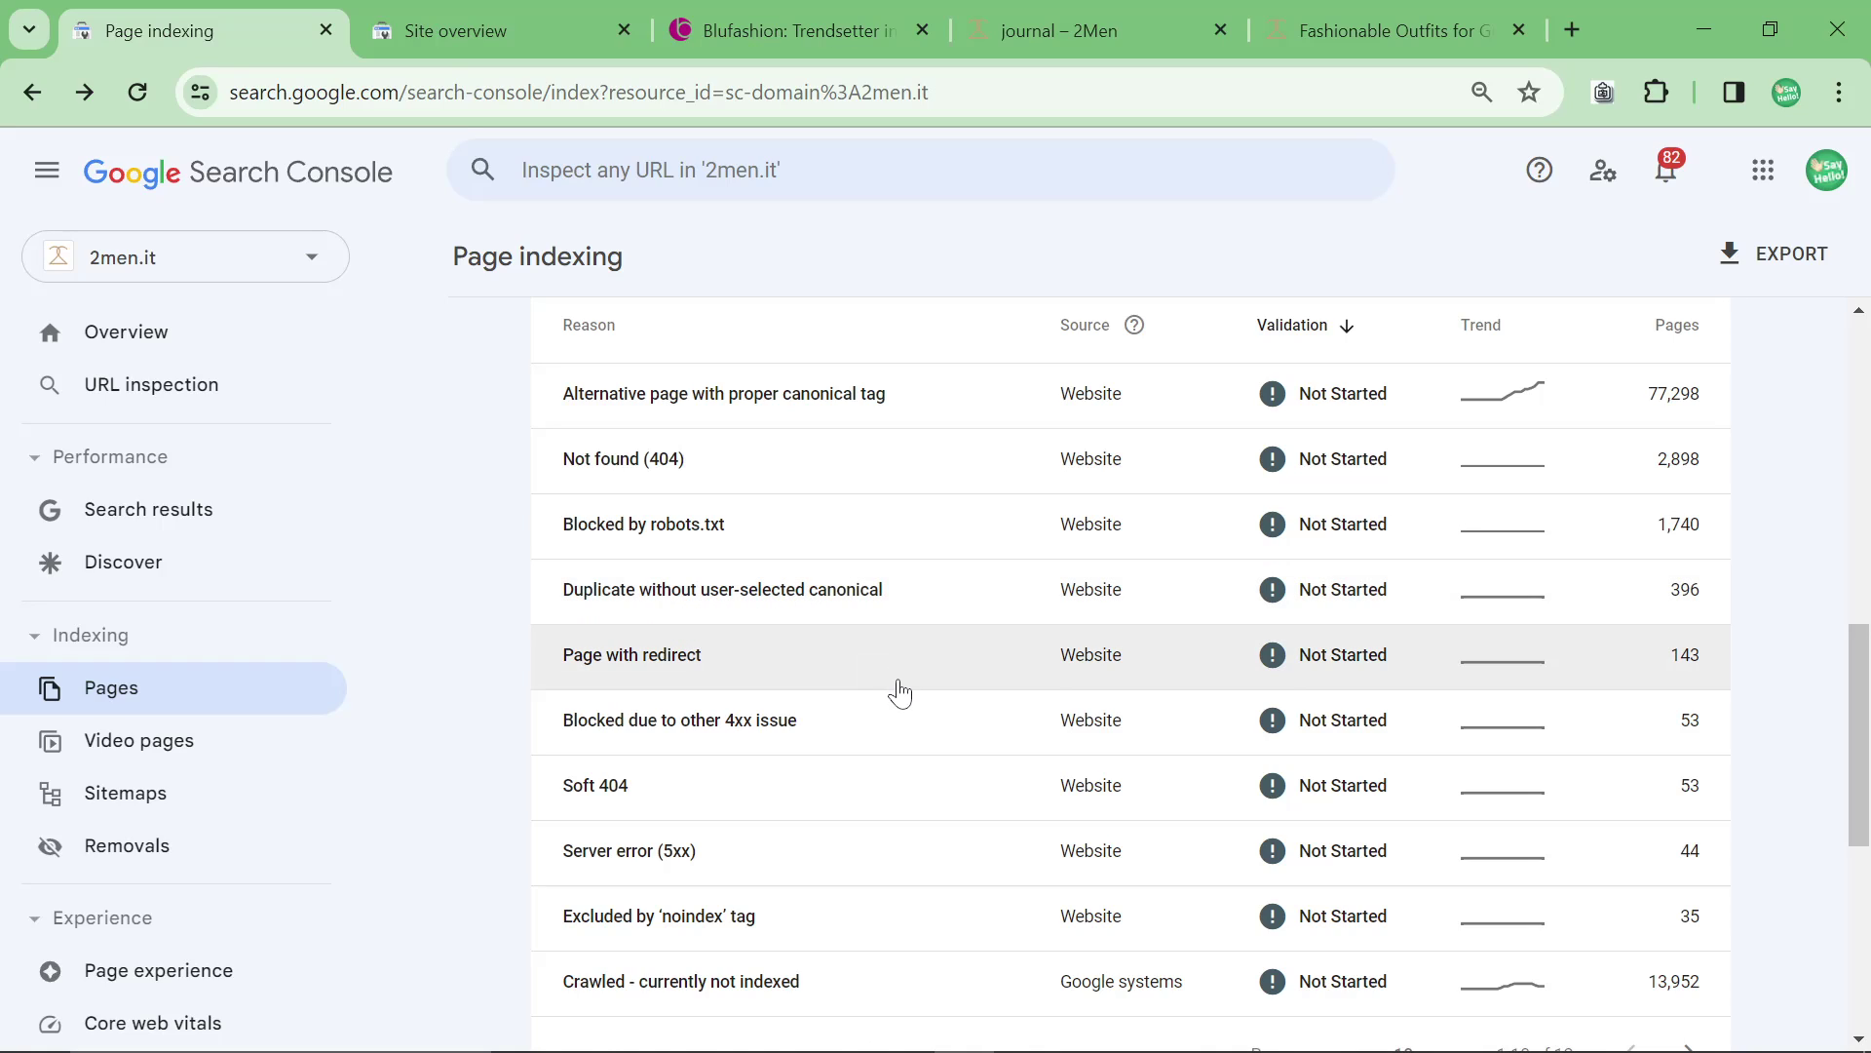
scroll(894, 685, down, 1)
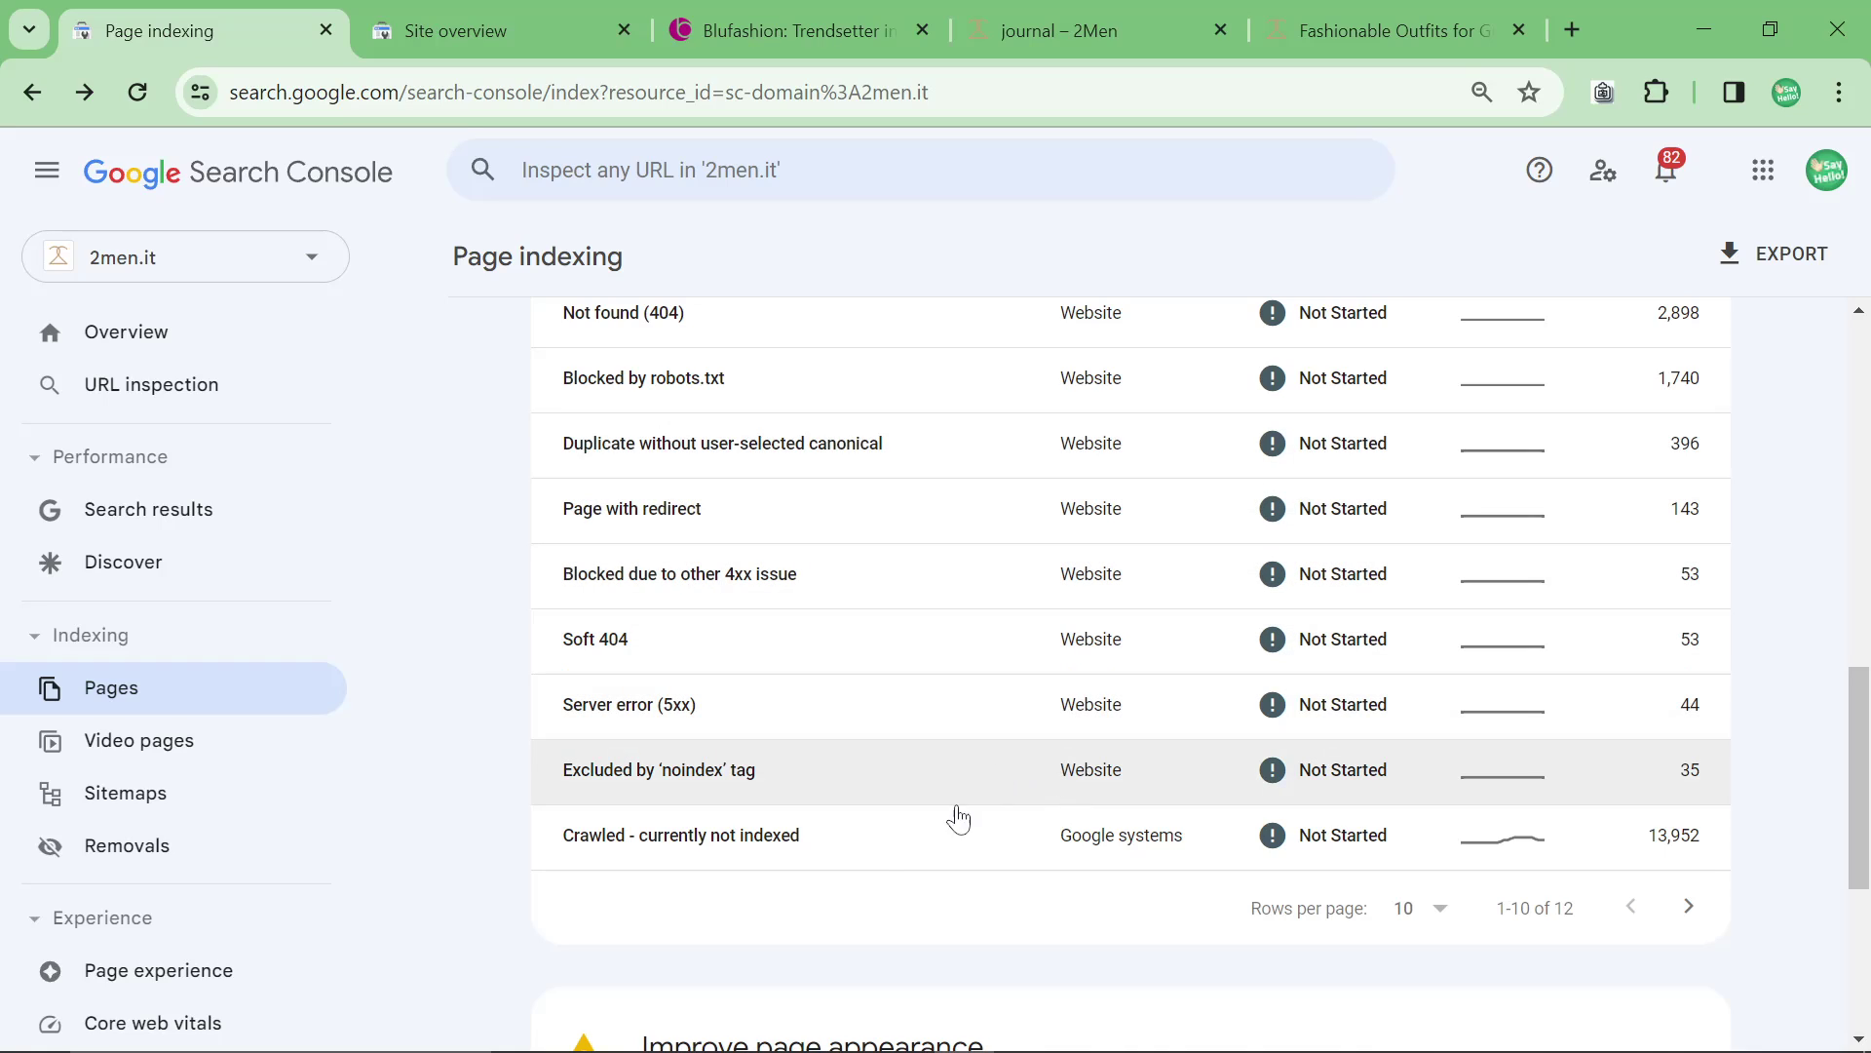
Open Crawled – currently not indexed and sort its example URLs alphabetically by URL
click(813, 840)
scroll(953, 689, down, 1)
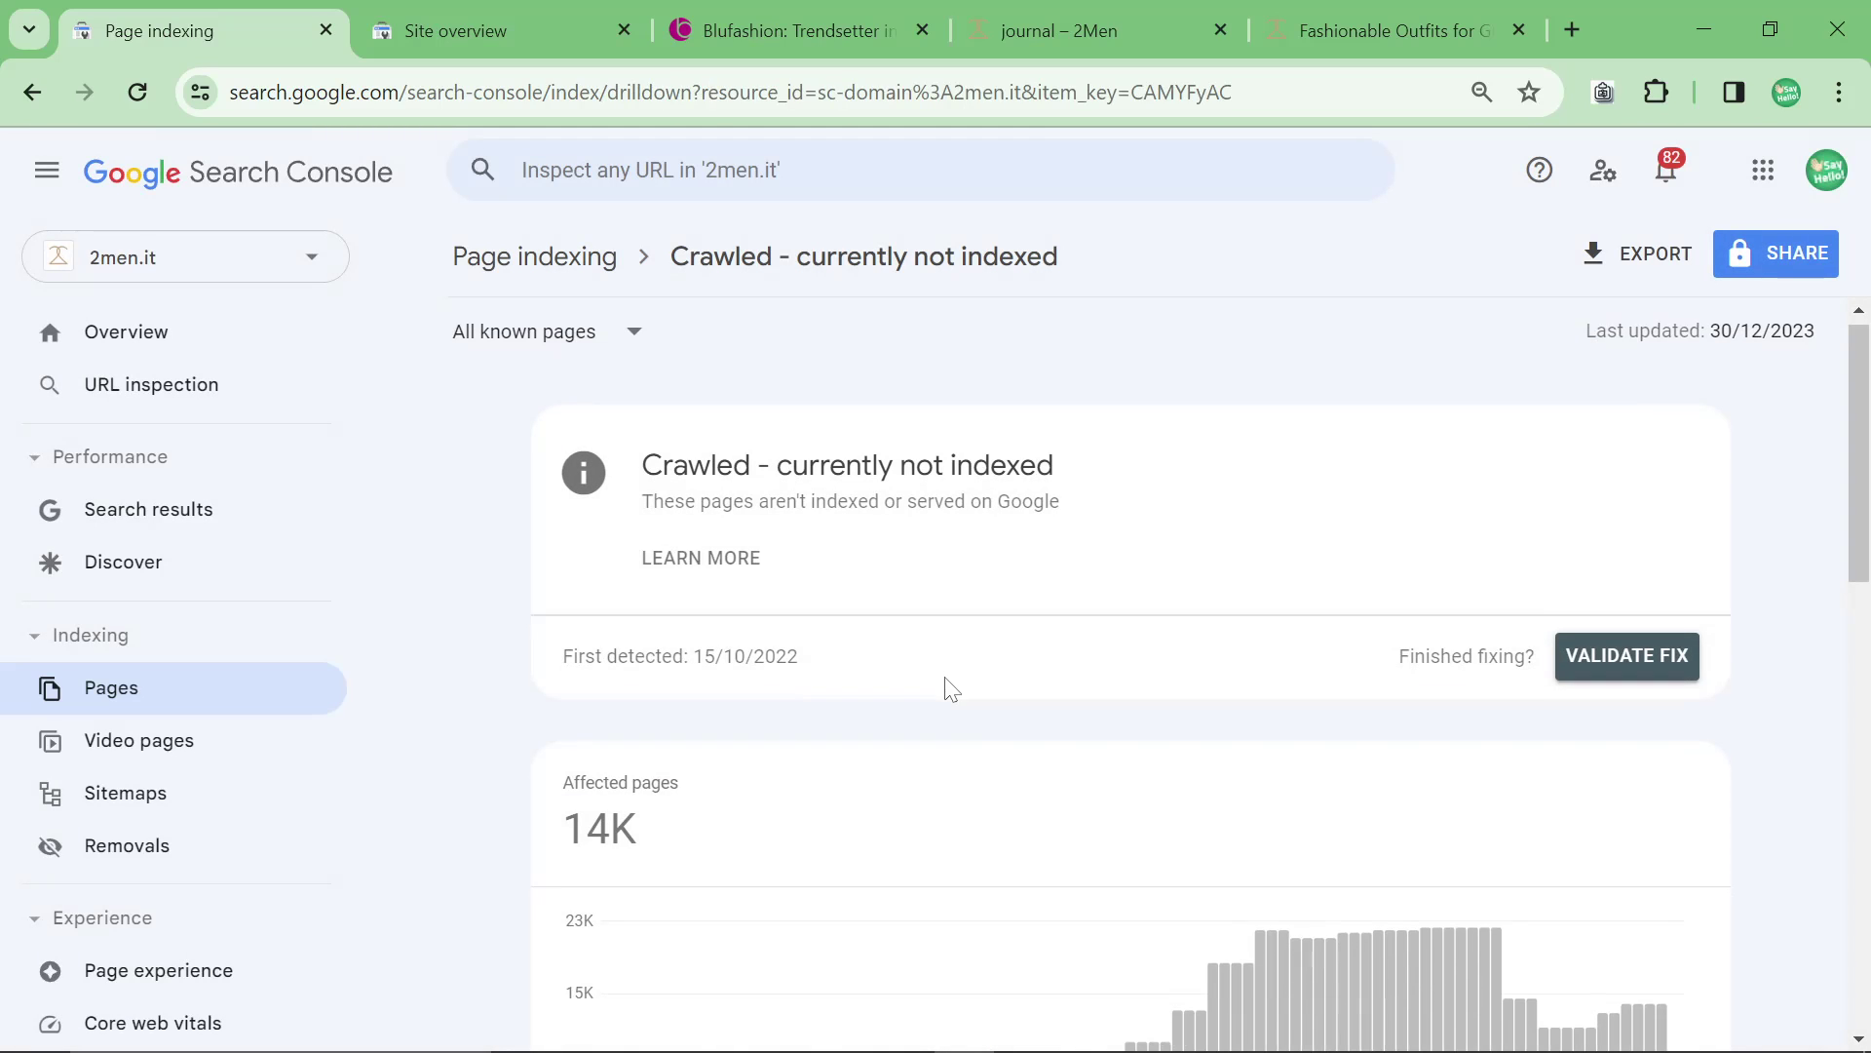
scroll(952, 689, down, 2)
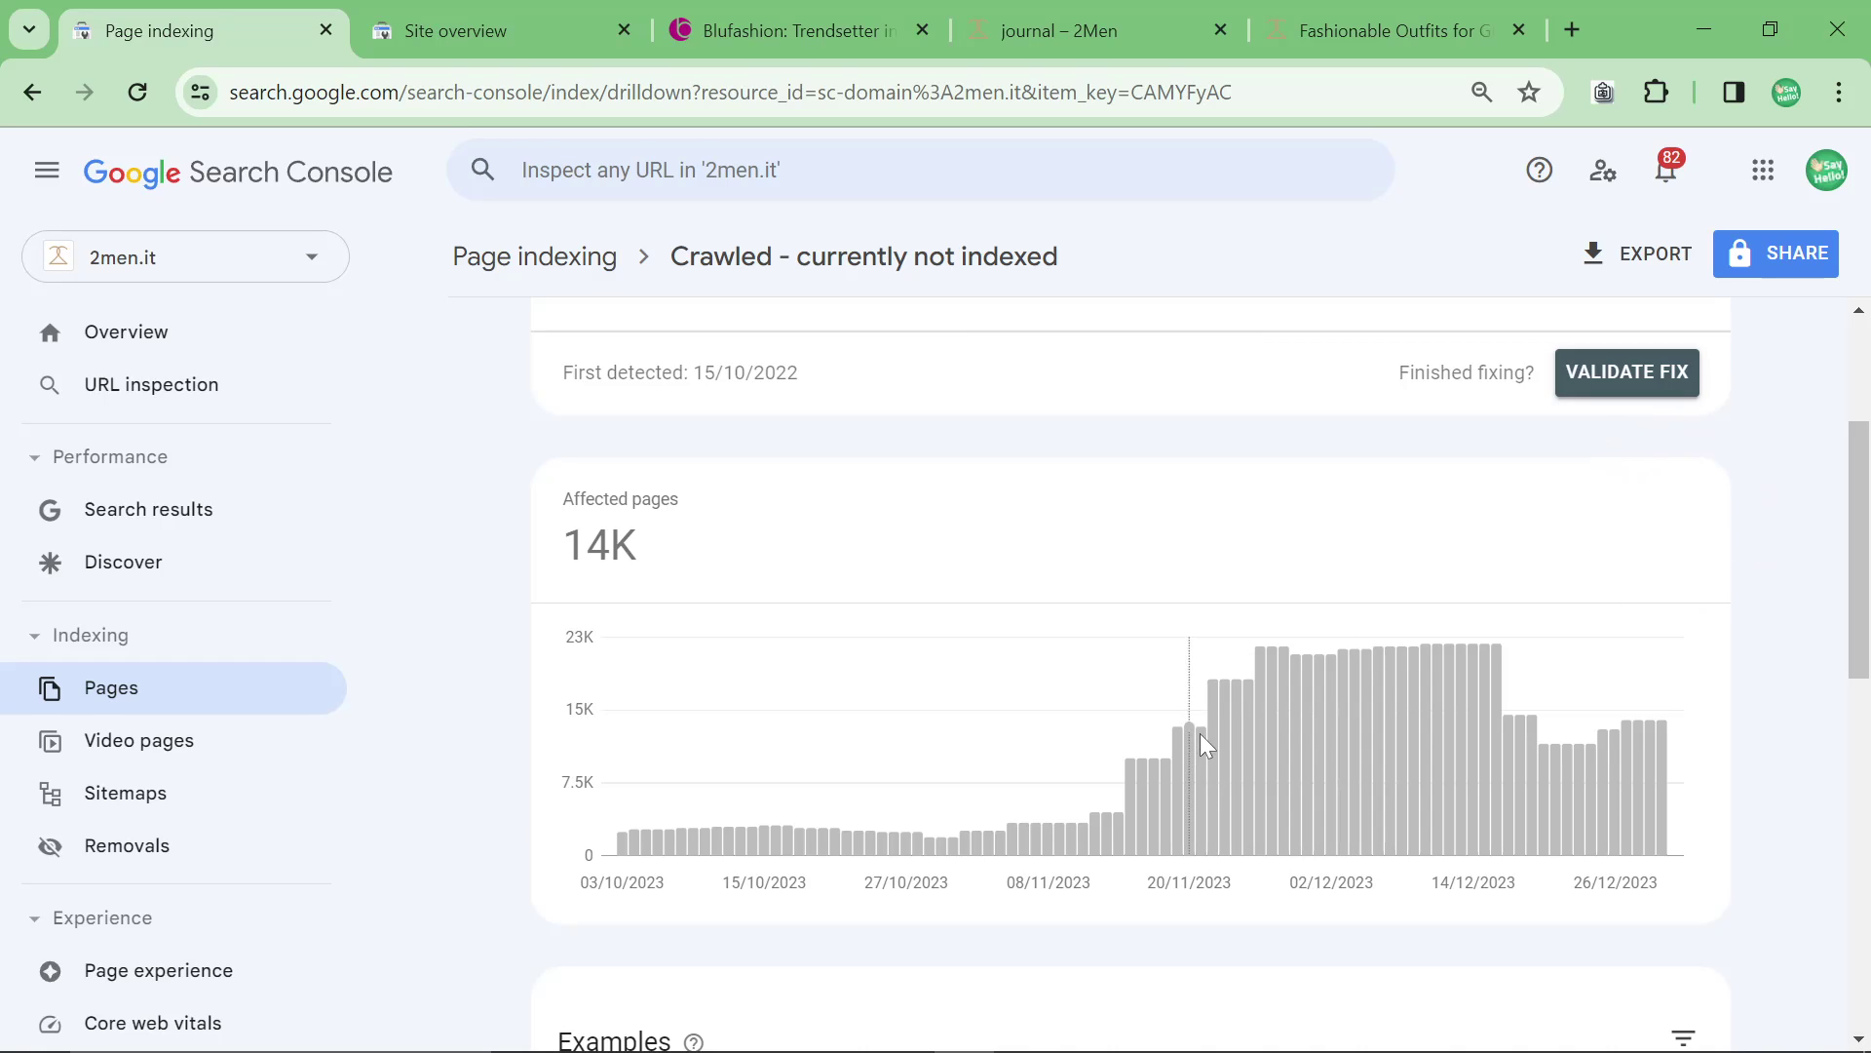
scroll(1036, 695, down, 4)
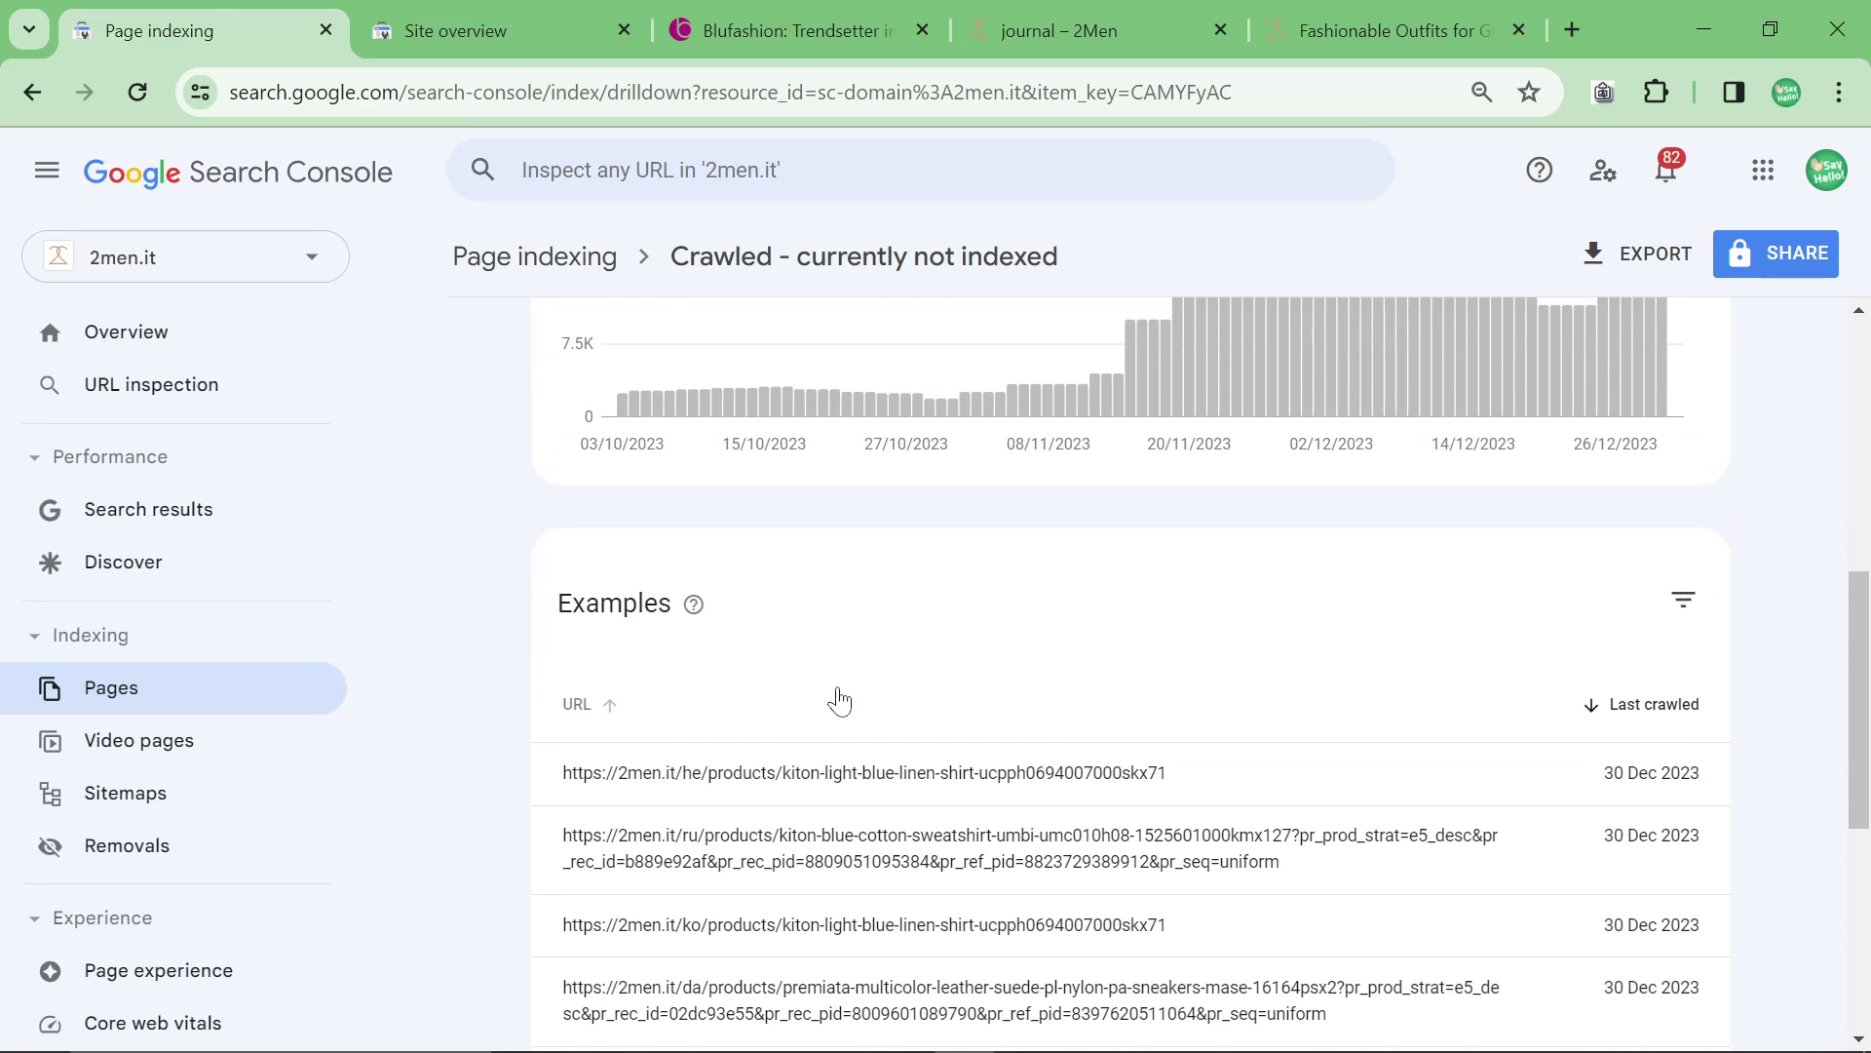
click(613, 699)
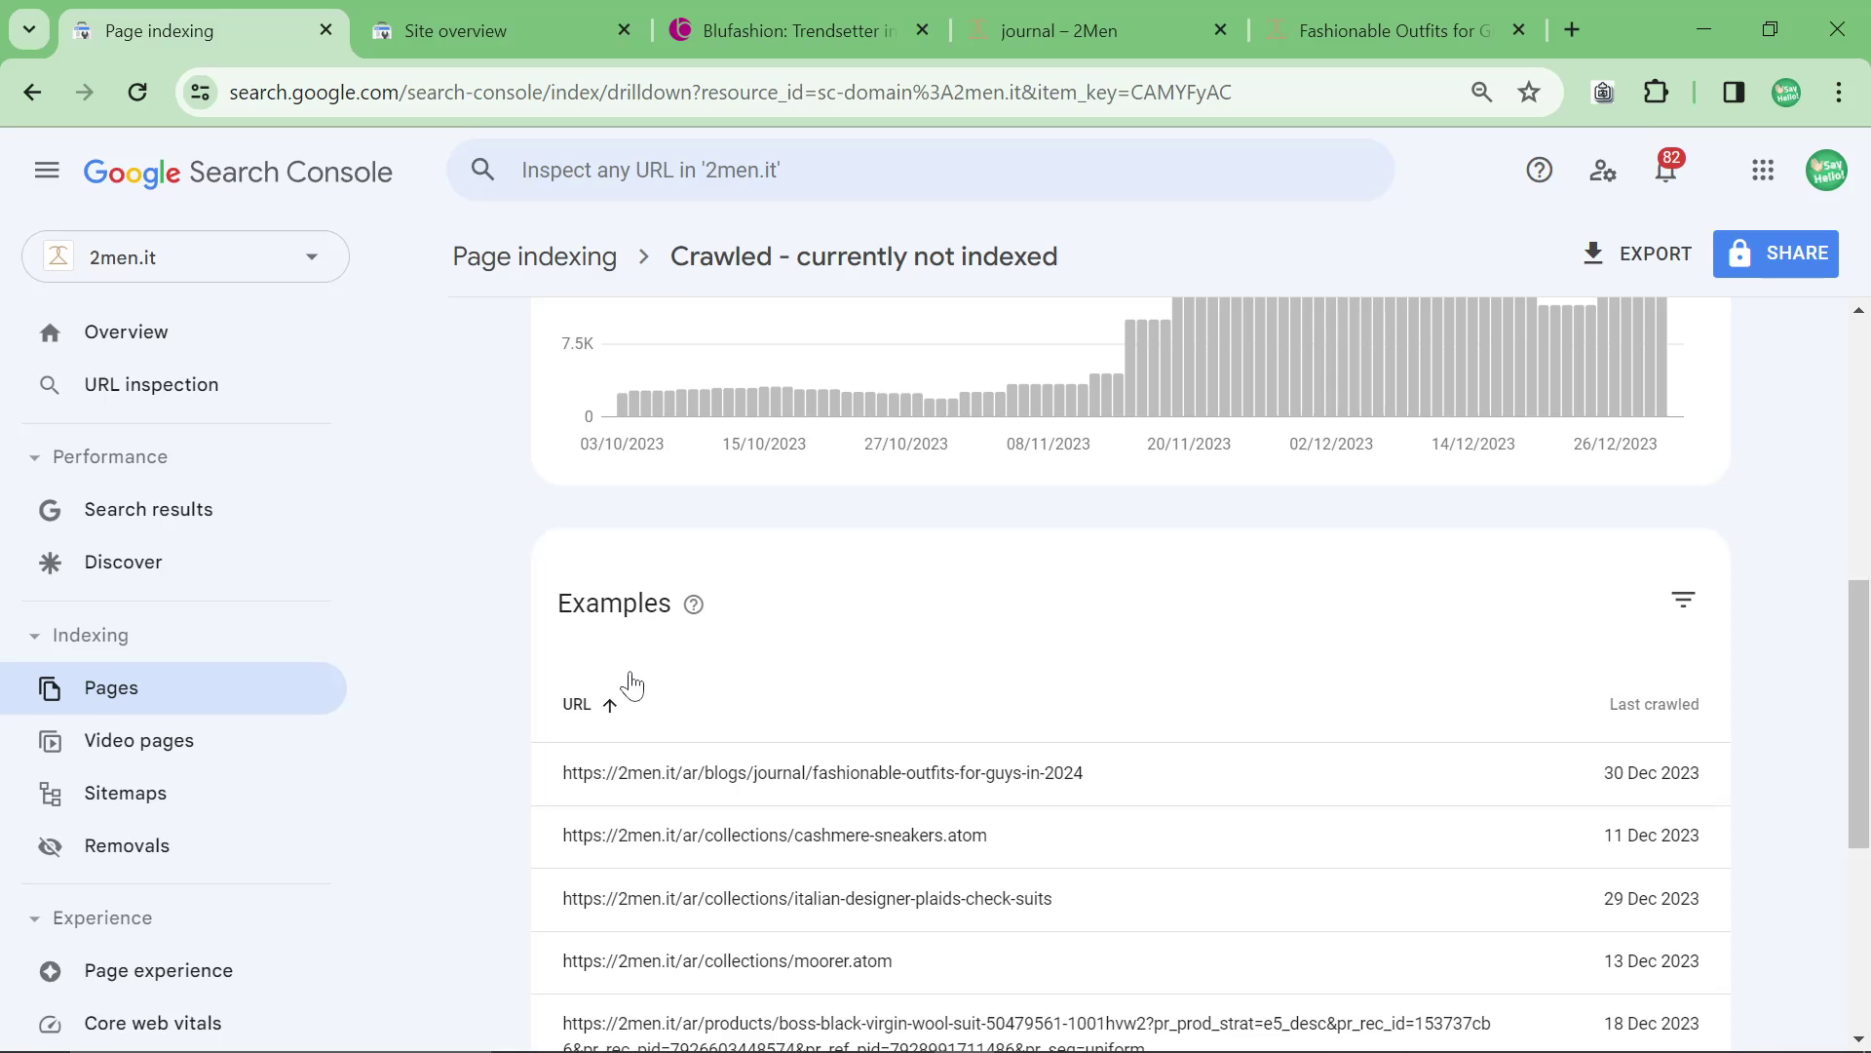
scroll(614, 673, down, 1)
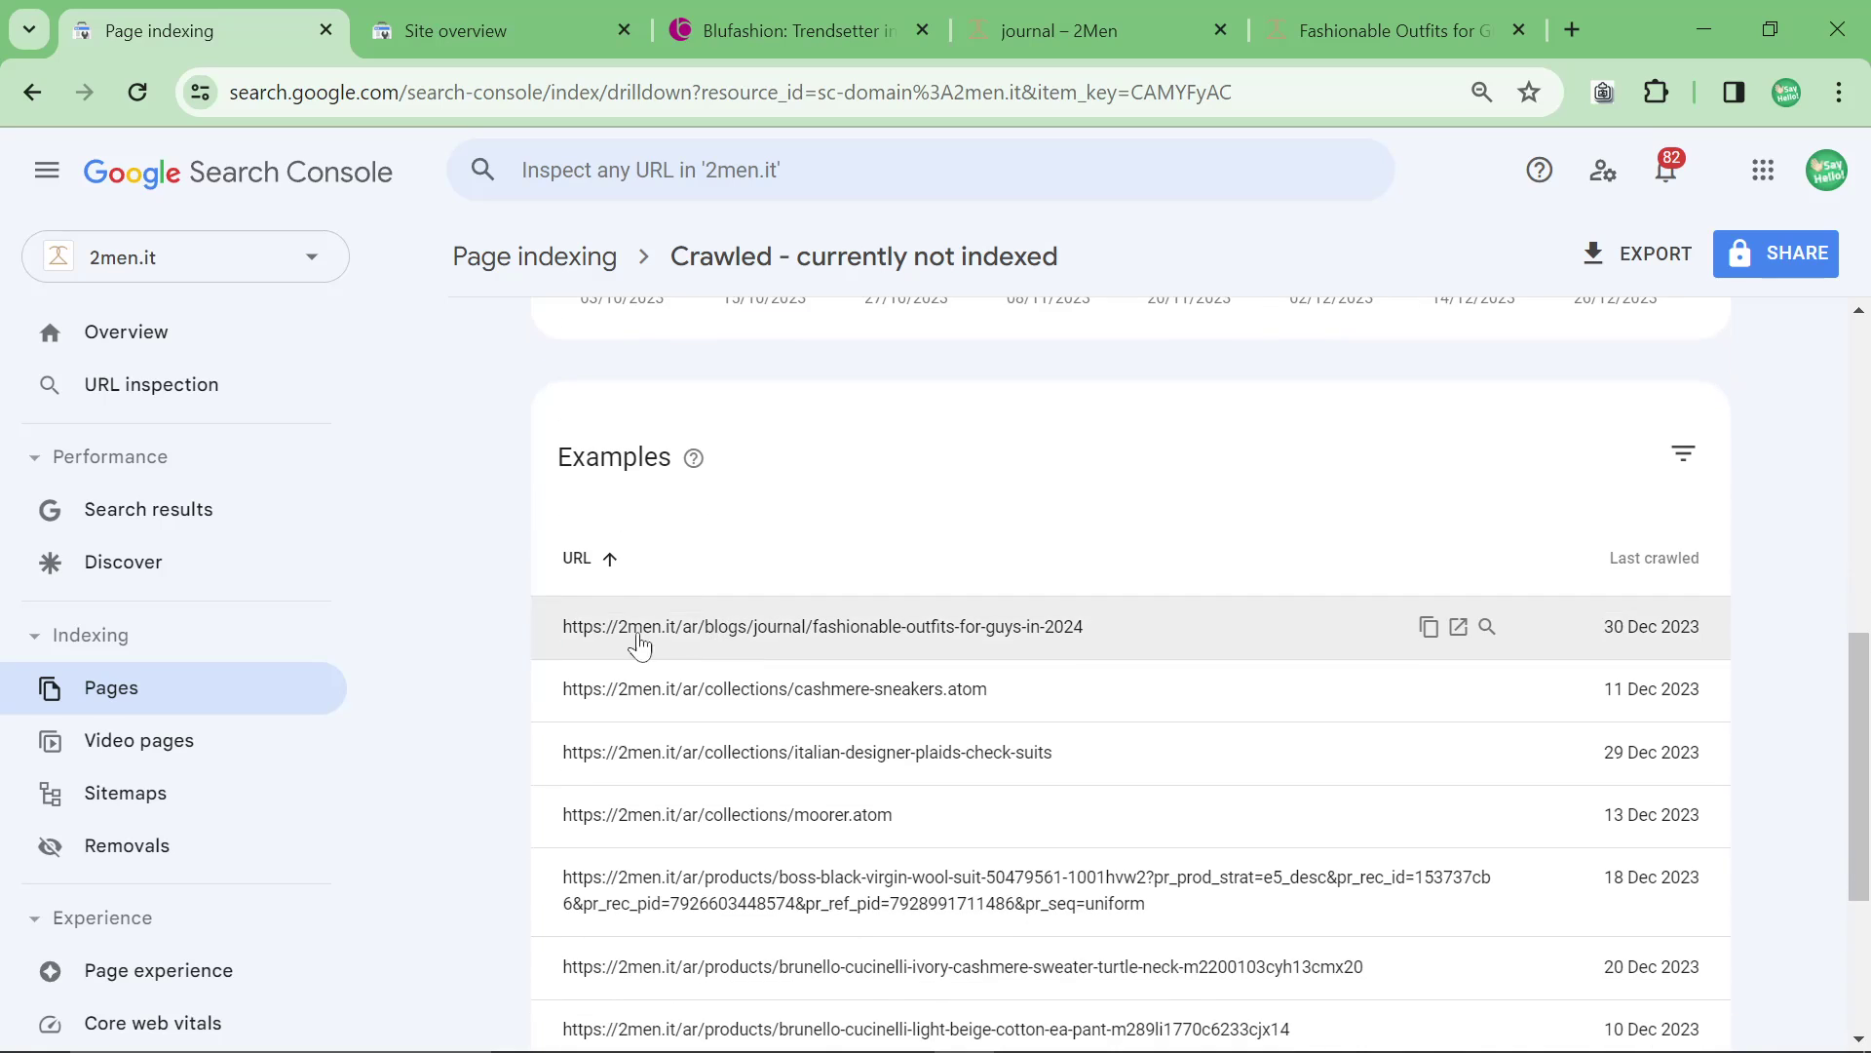
drag(556, 634, 547, 698)
click(556, 624)
click(558, 593)
click(603, 559)
click(605, 559)
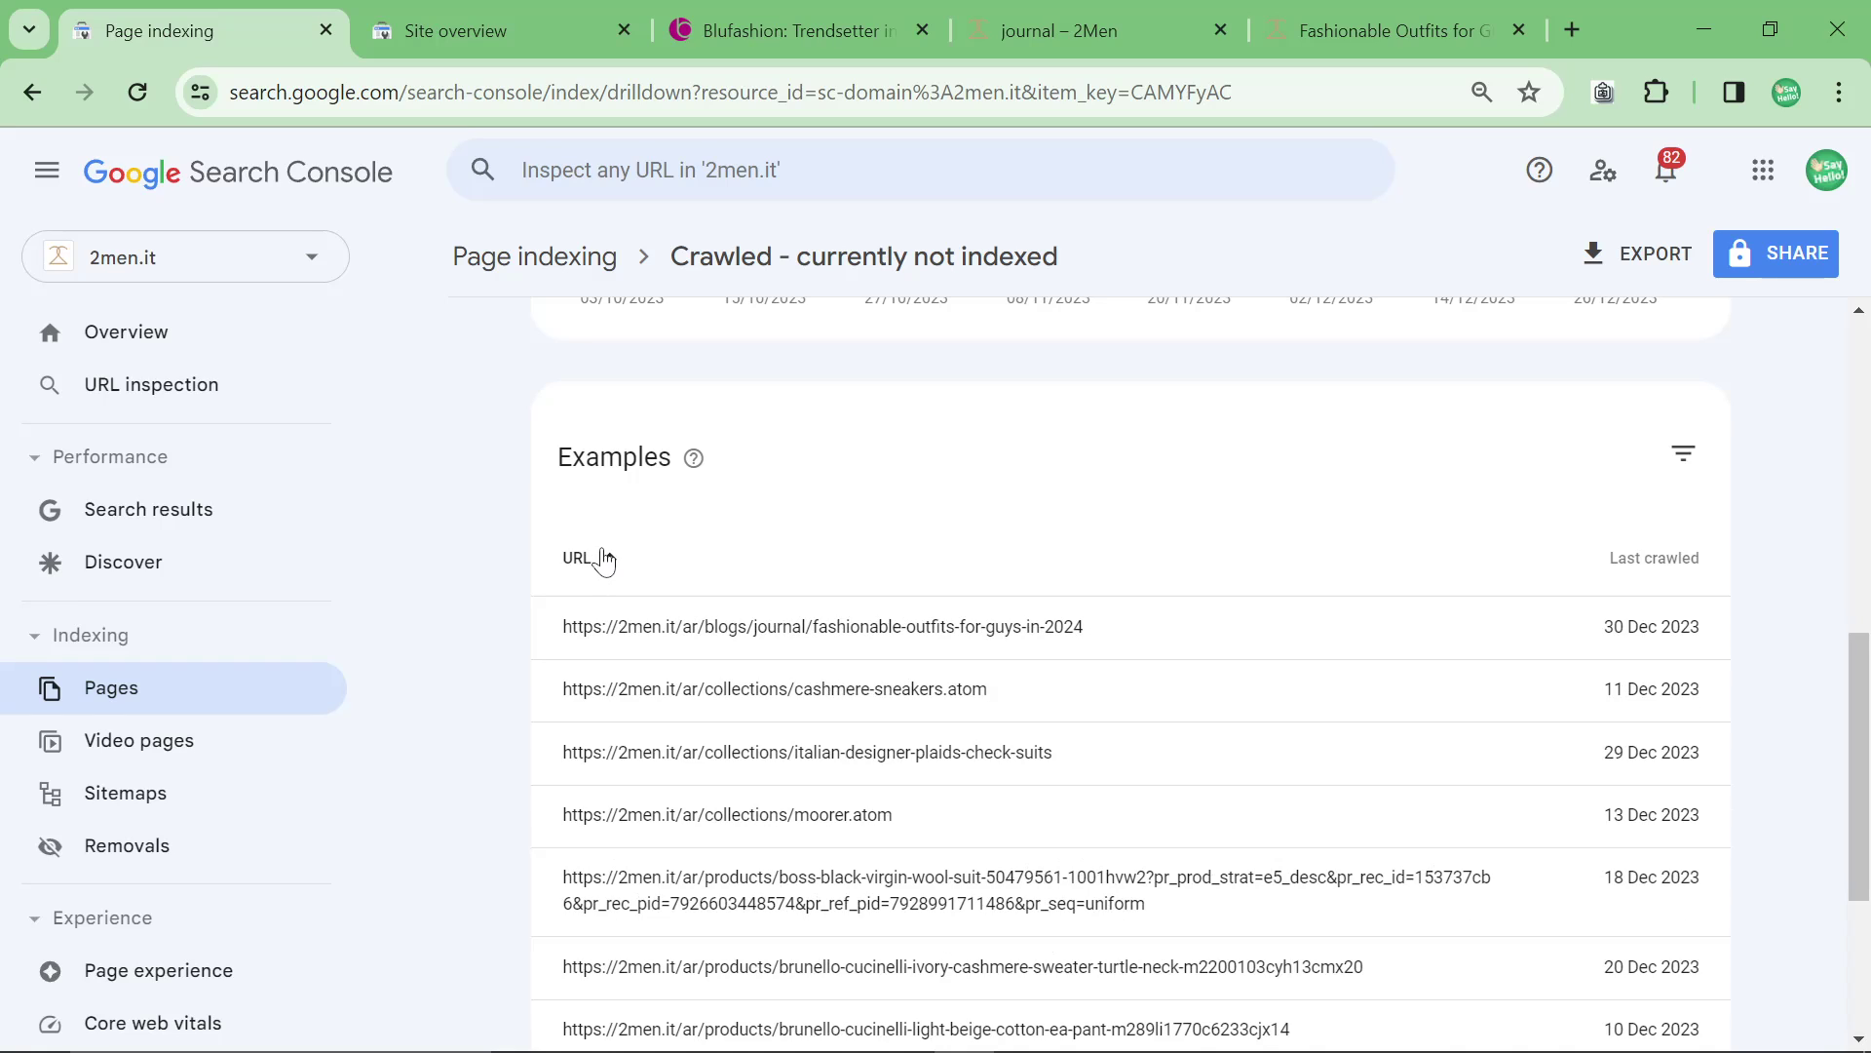
scroll(877, 770, down, 4)
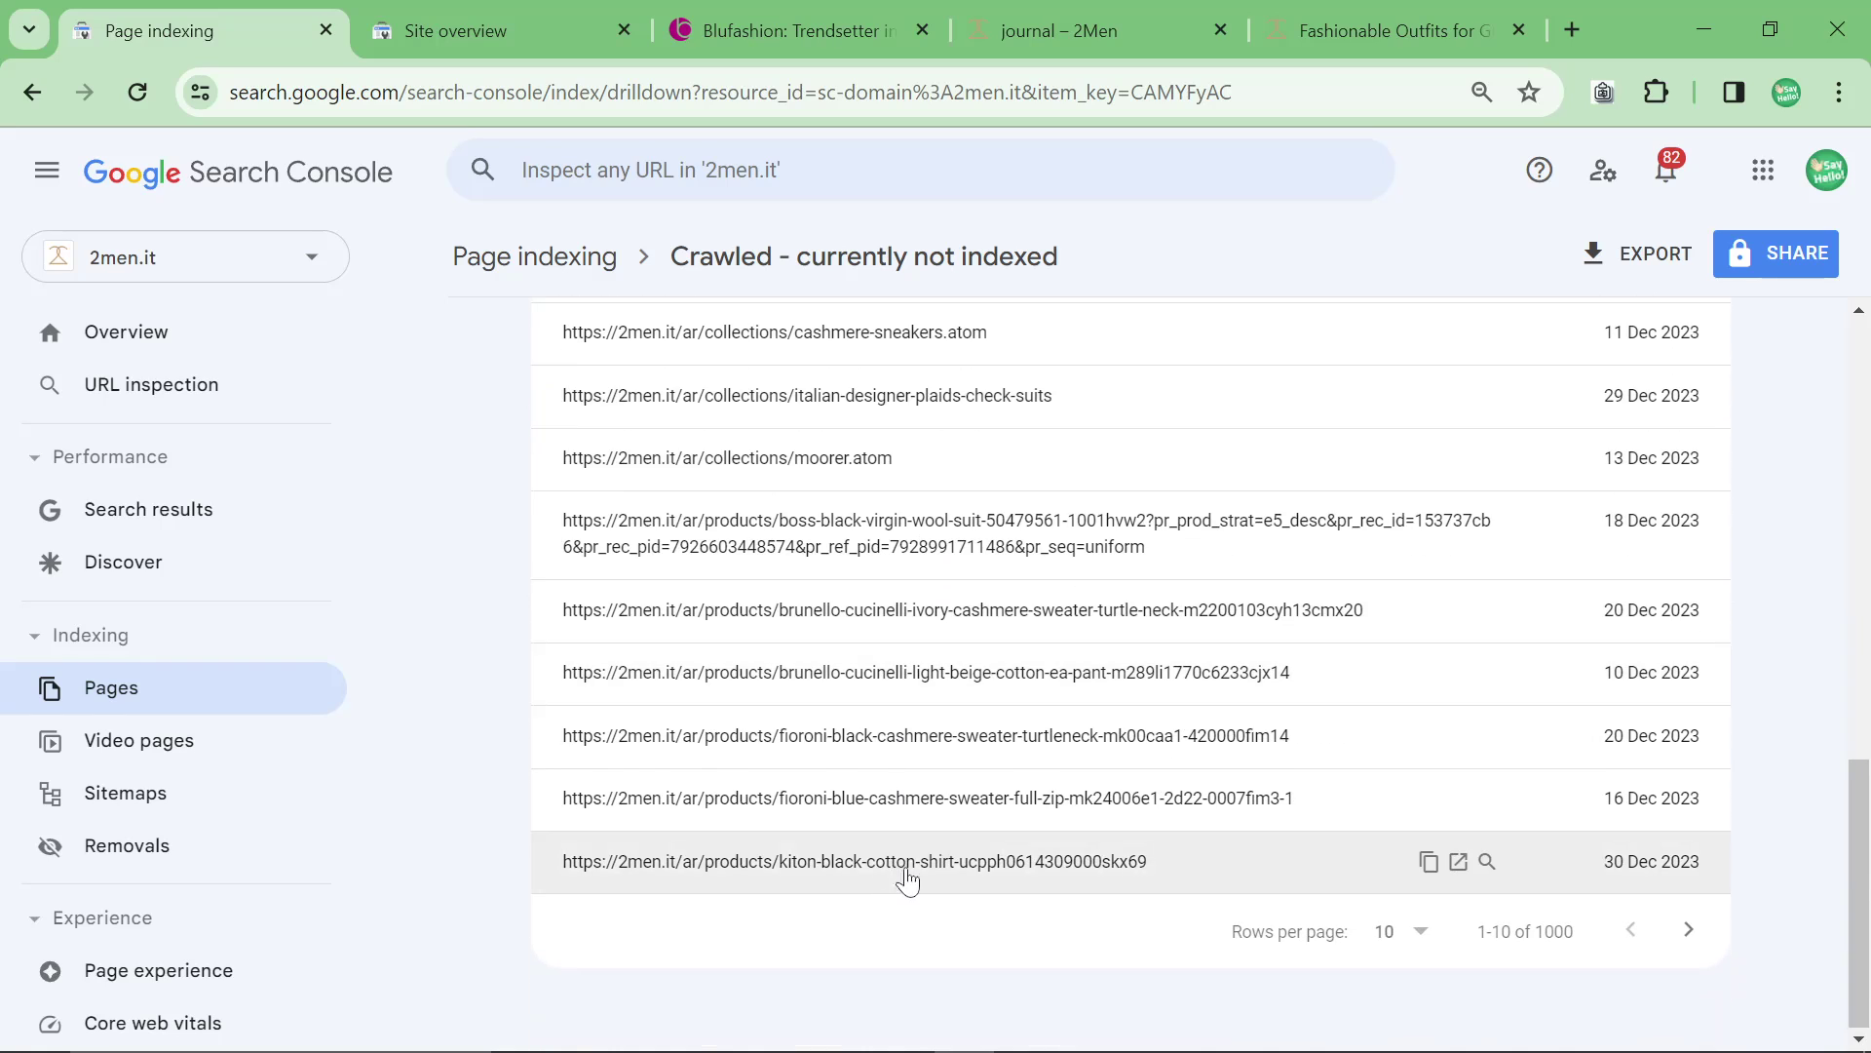
Sort the examples by last crawled, newest first, page through them, and go back
click(1689, 929)
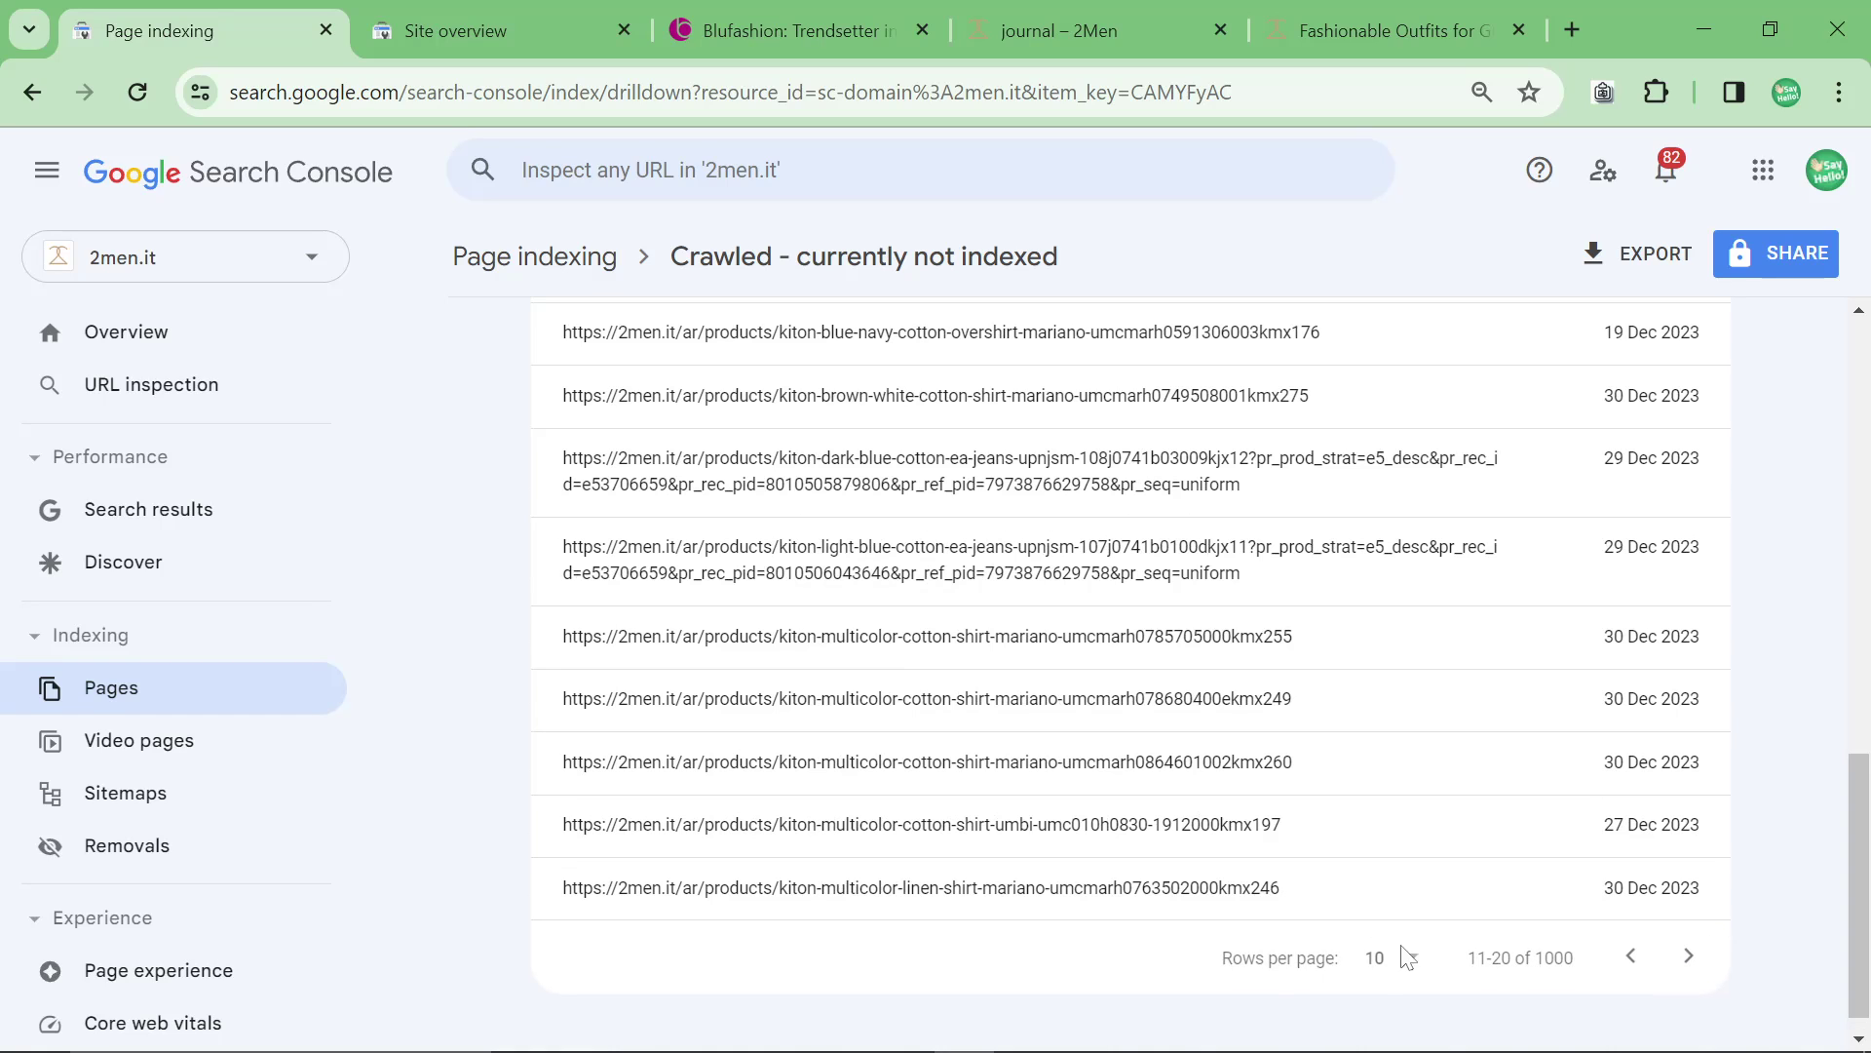
scroll(1377, 951, up, 4)
click(1650, 494)
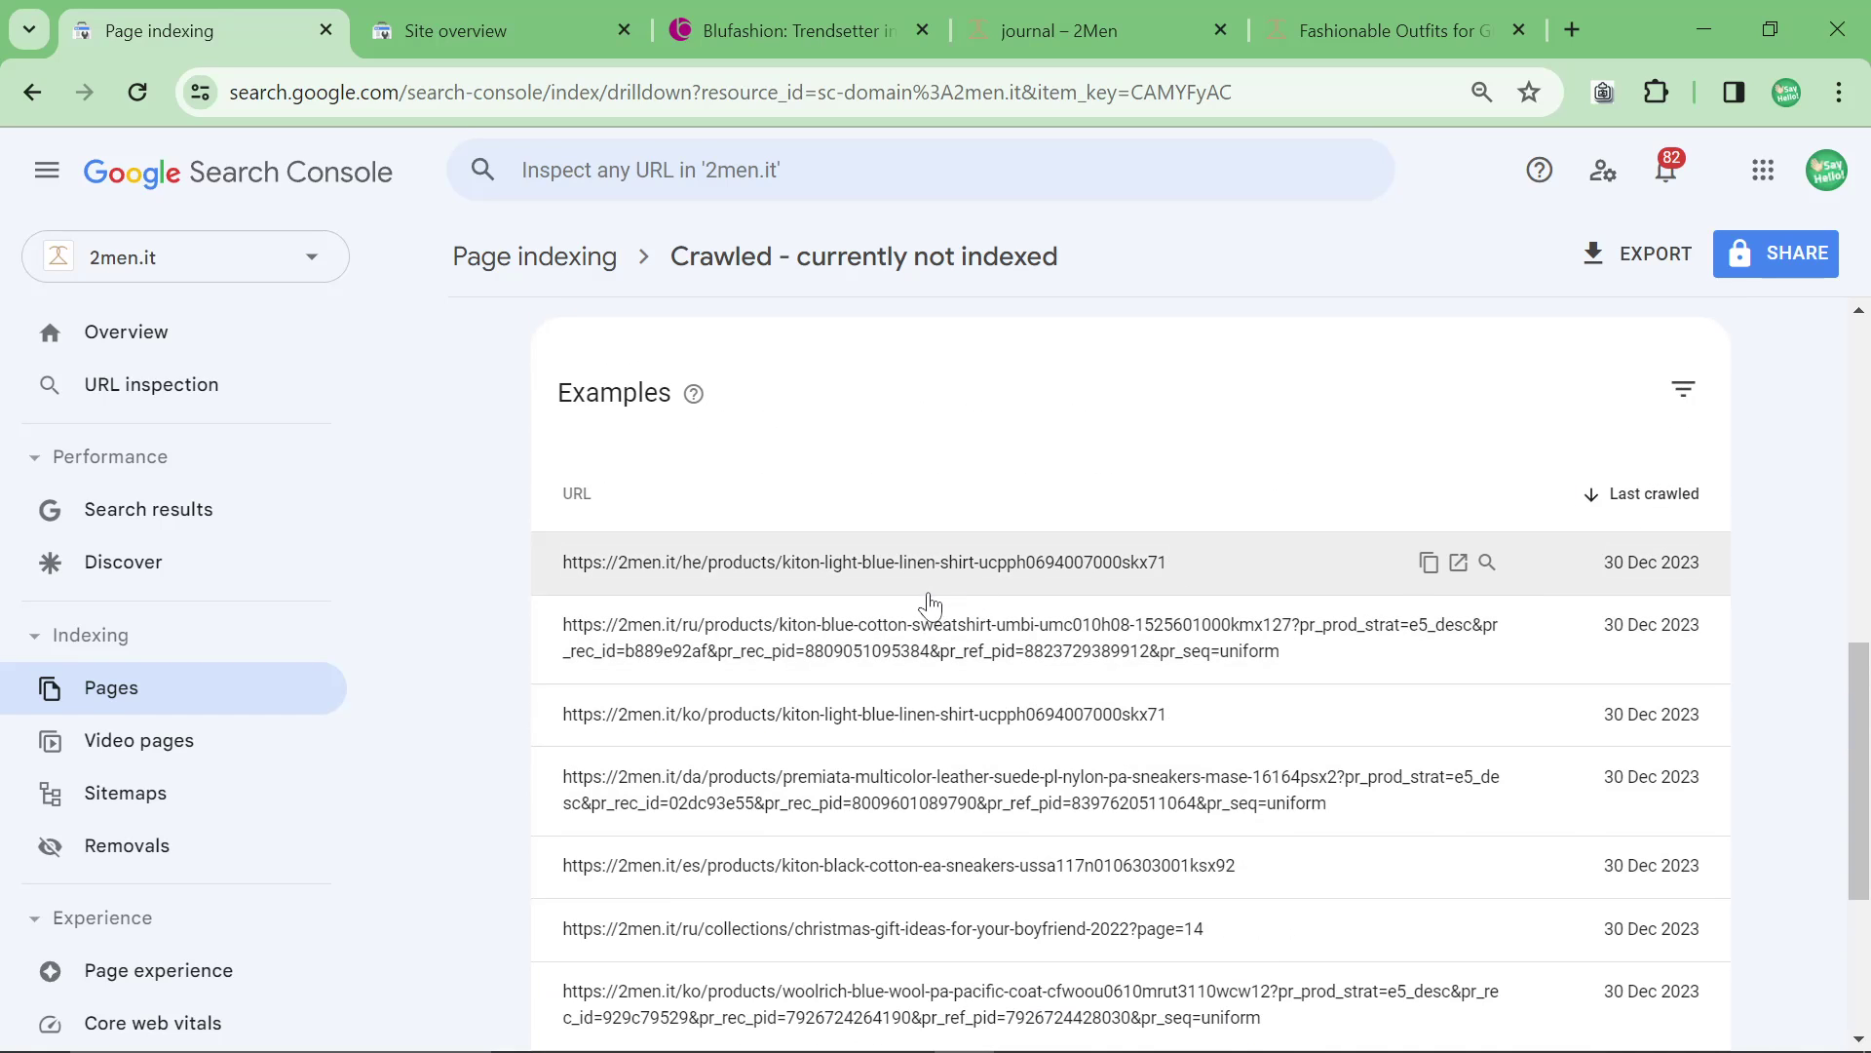
scroll(929, 624, down, 3)
scroll(1170, 858, down, 1)
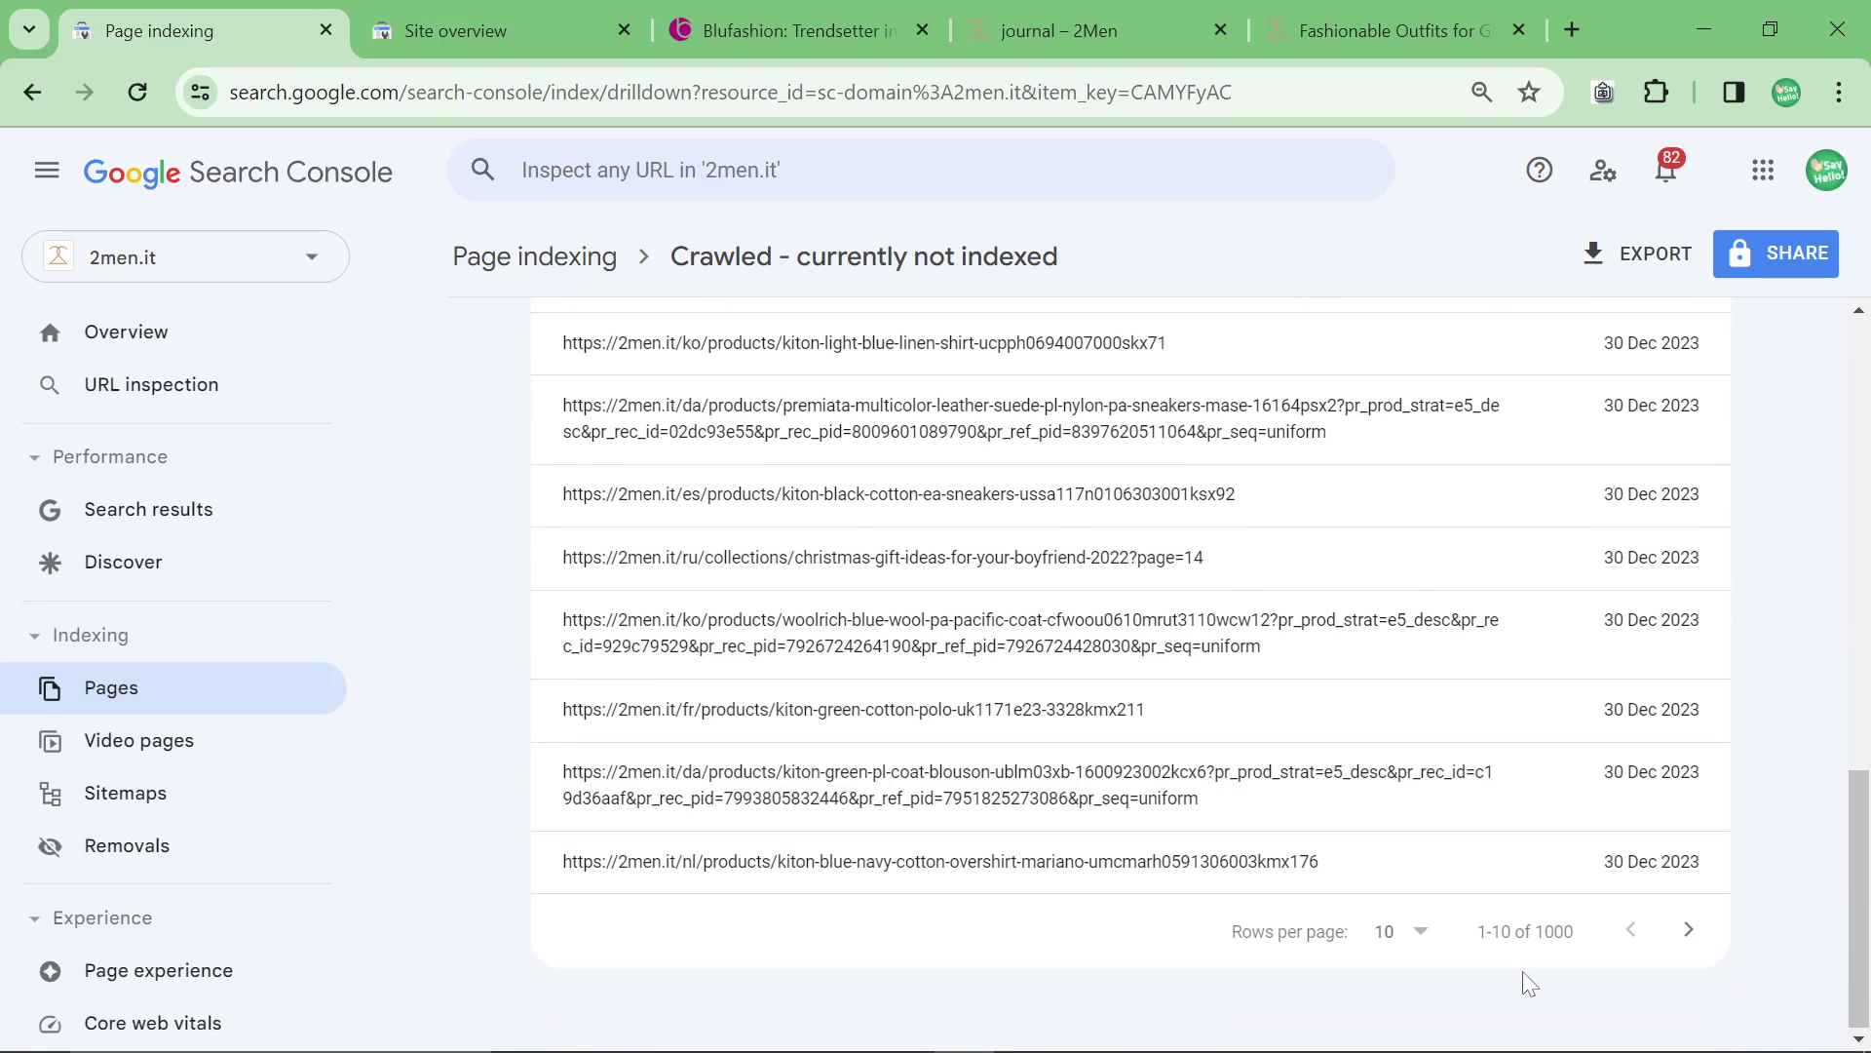
click(1688, 931)
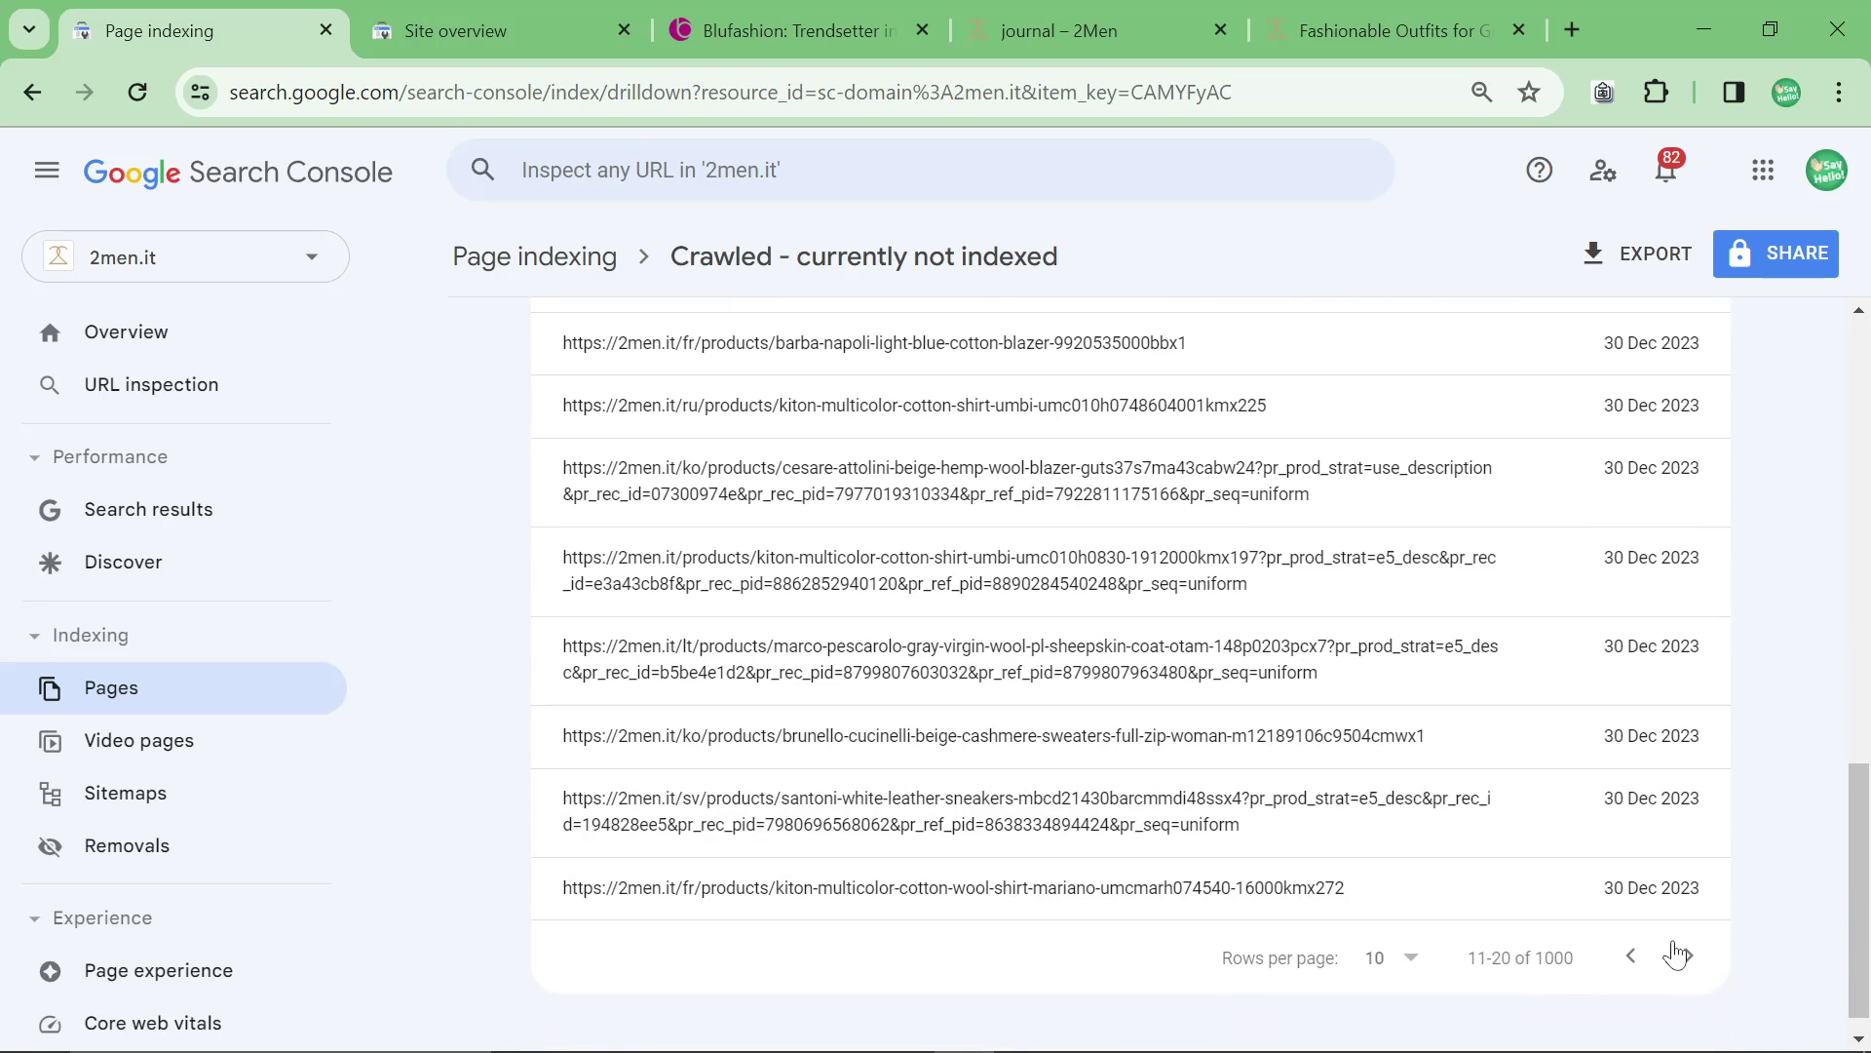
click(1678, 956)
click(1693, 979)
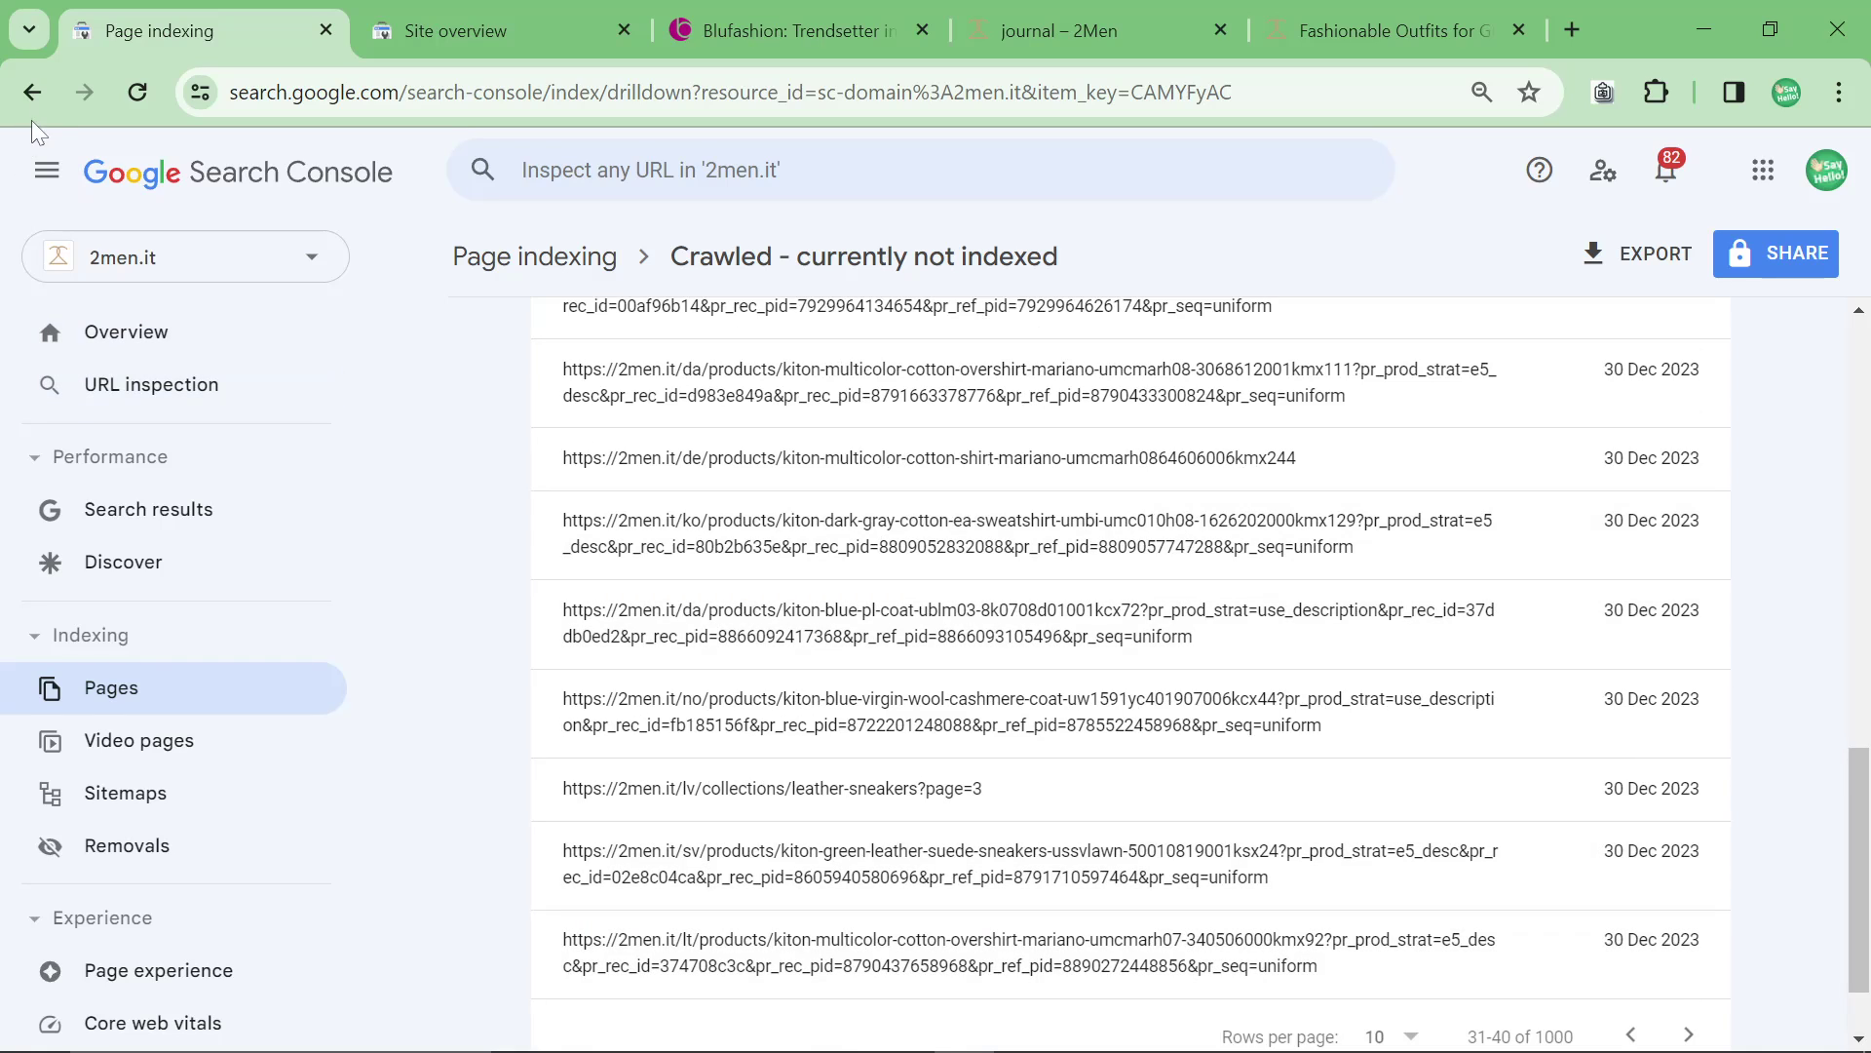
click(34, 90)
On the Page indexing summary, show the remaining reasons pages aren't indexed
click(34, 91)
click(85, 91)
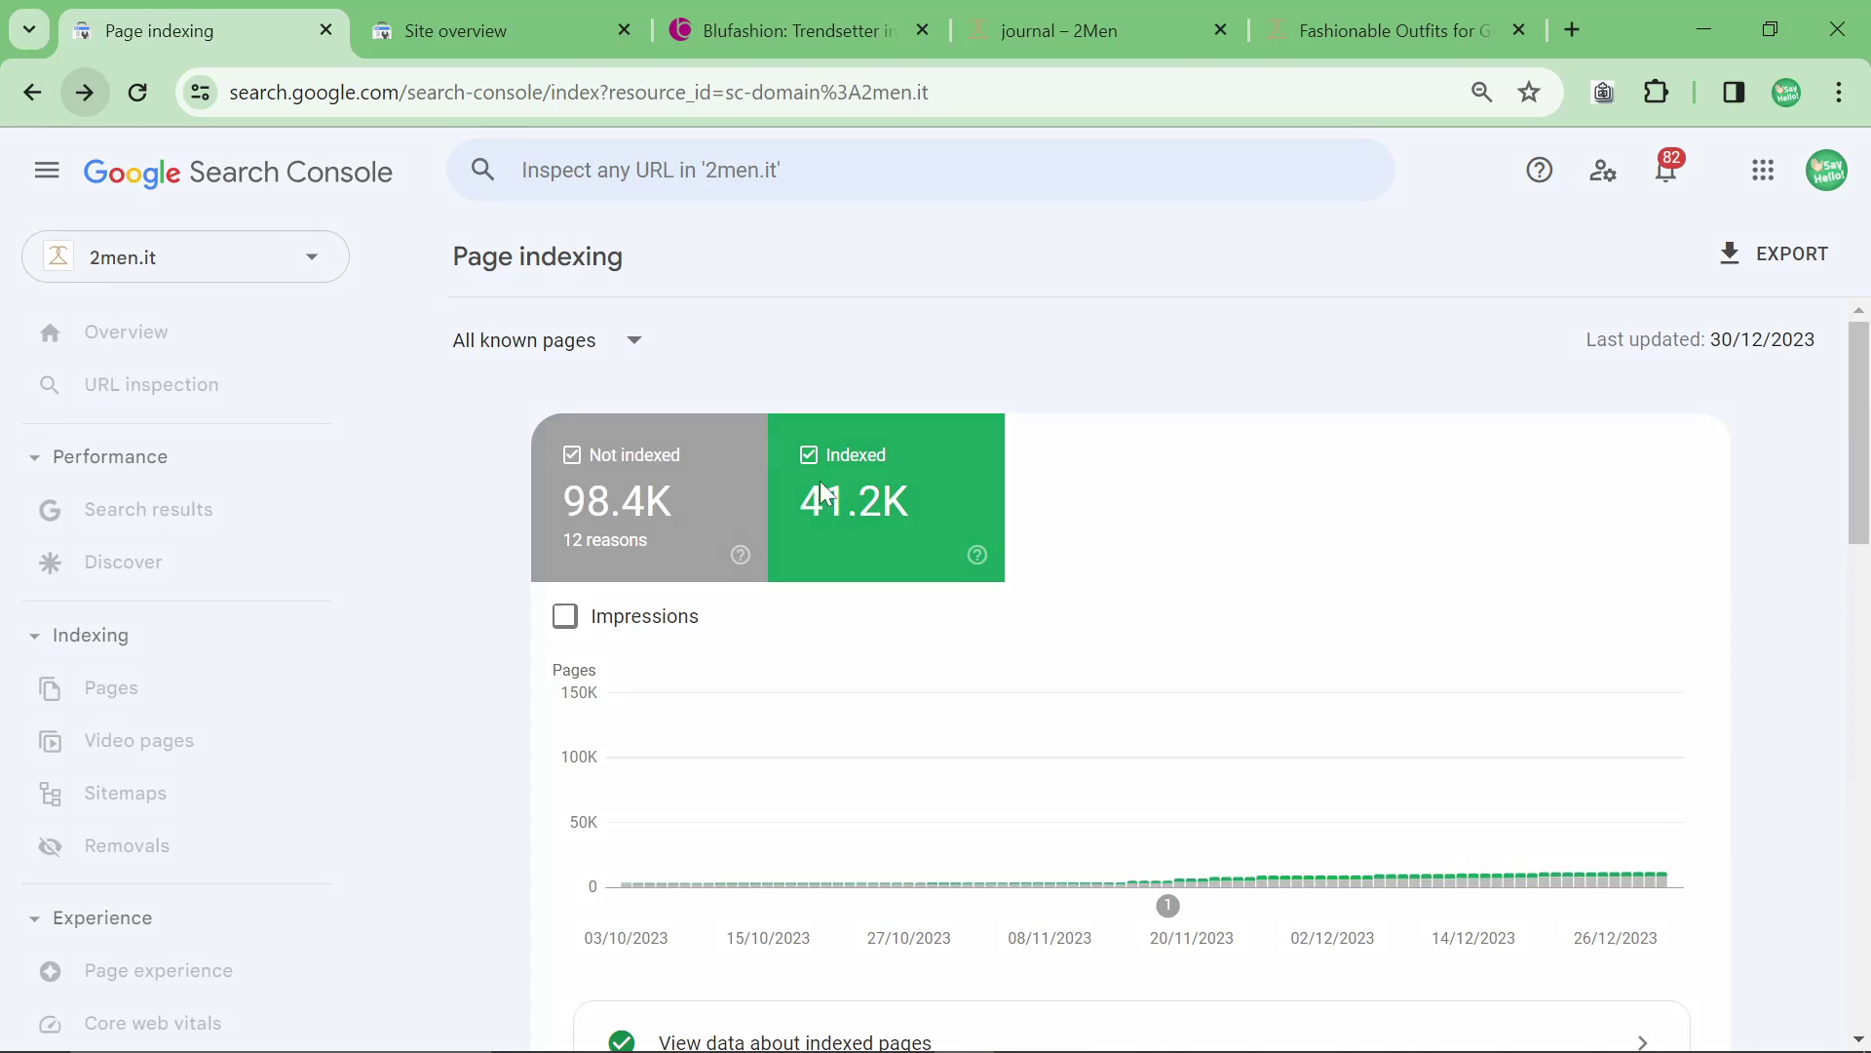
scroll(962, 792, down, 8)
scroll(958, 866, down, 4)
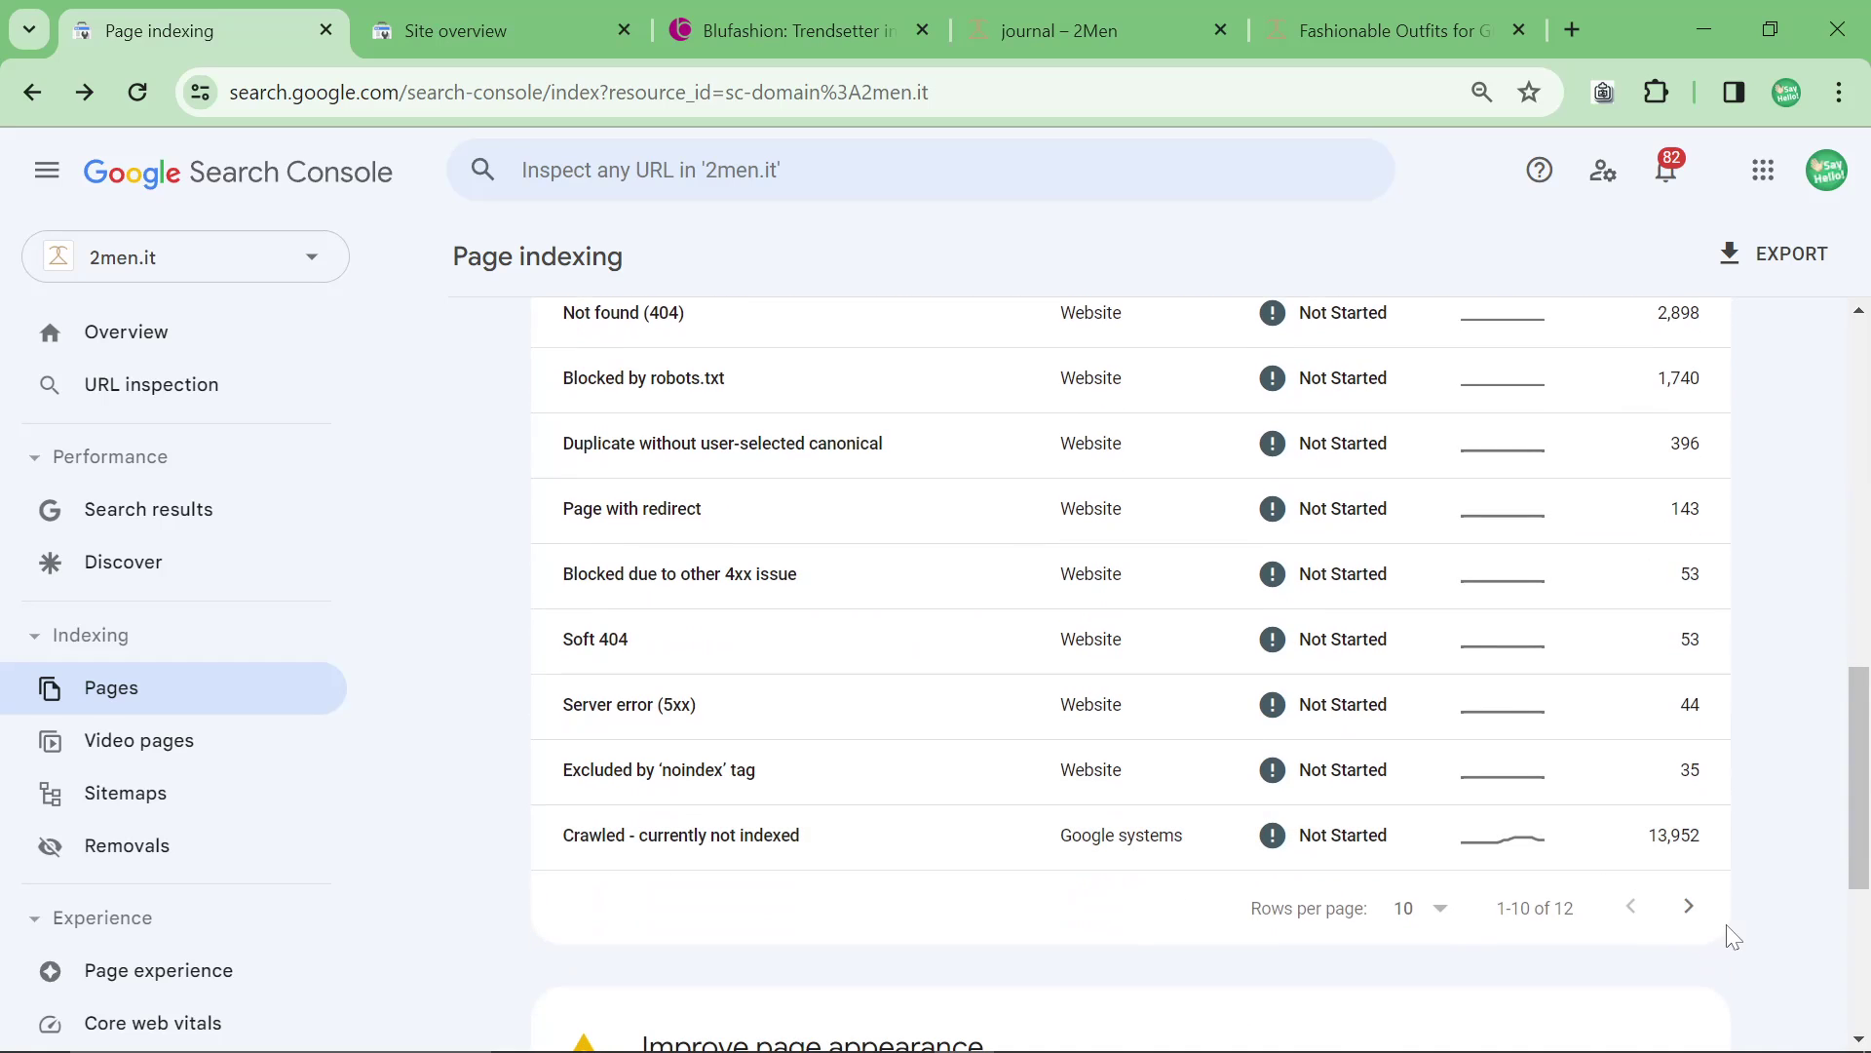
click(1689, 904)
scroll(714, 787, up, 5)
scroll(760, 785, down, 1)
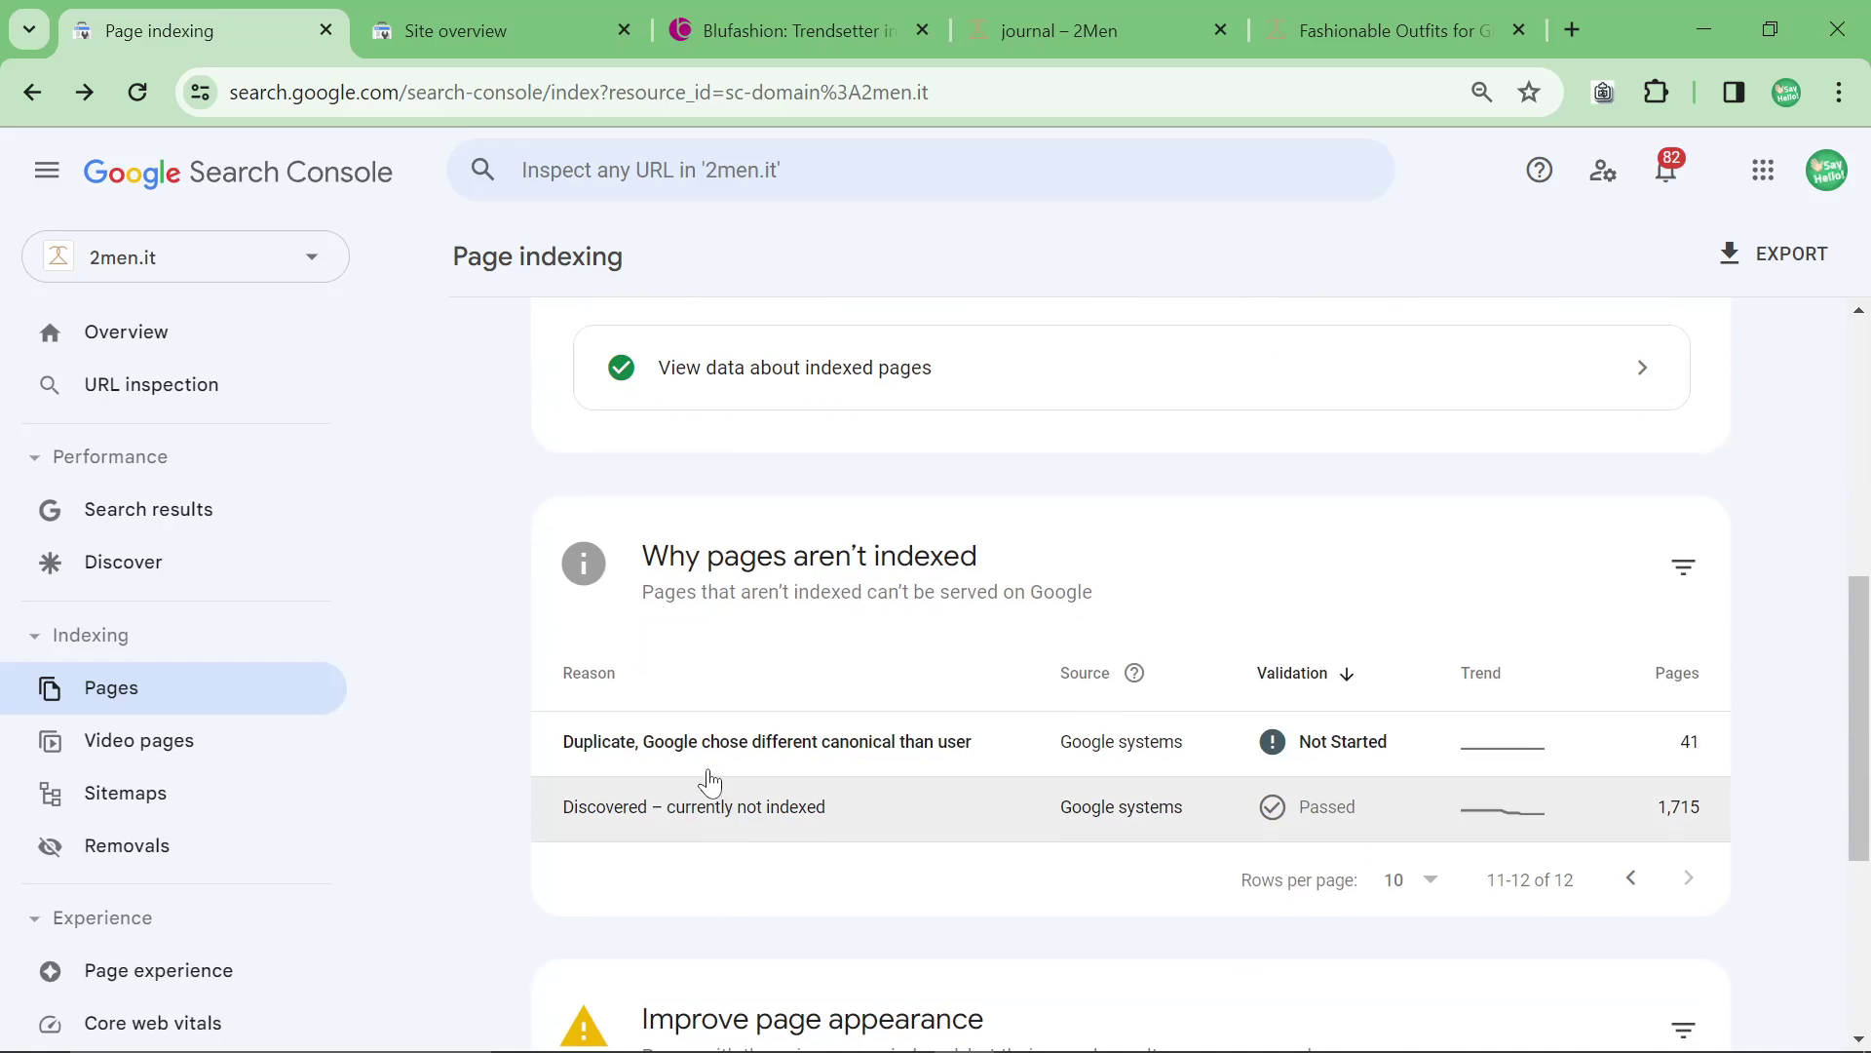
Sort Discovered – currently not indexed examples by URL and last crawled, then open Search results
click(698, 822)
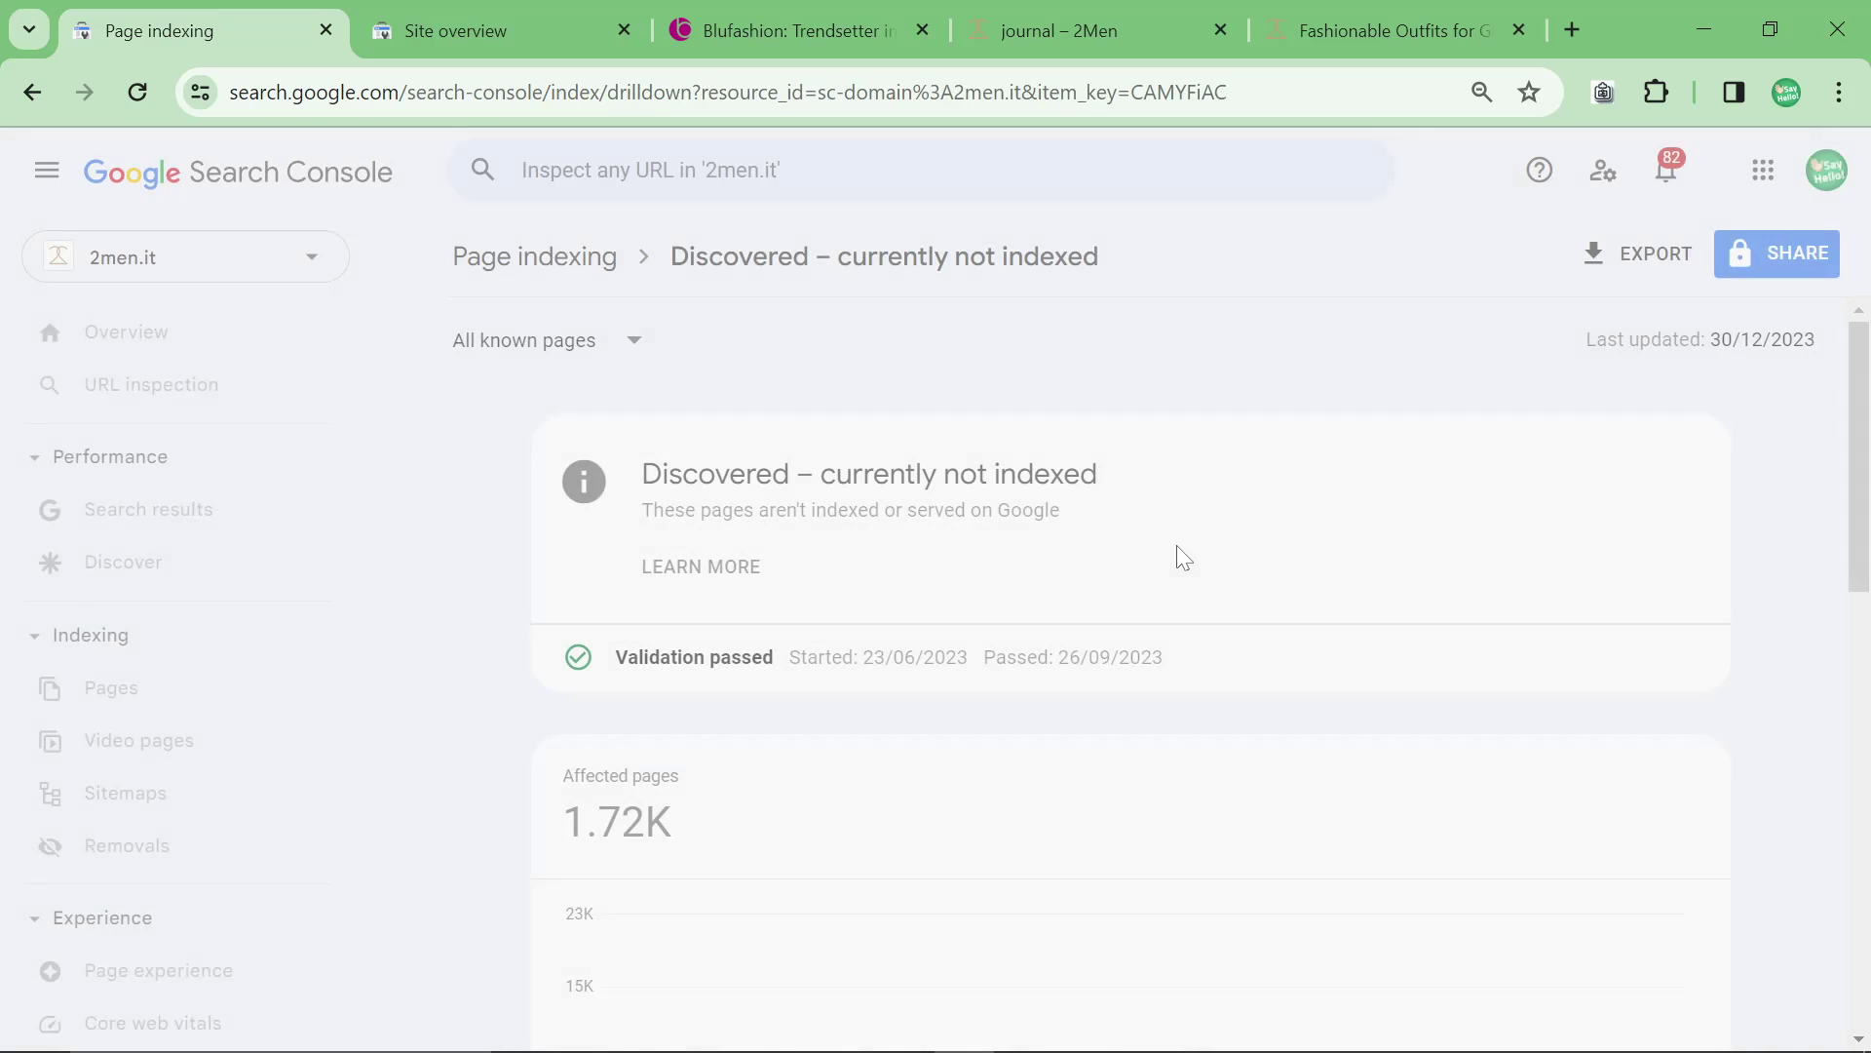
scroll(1141, 682, down, 6)
scroll(1120, 727, down, 3)
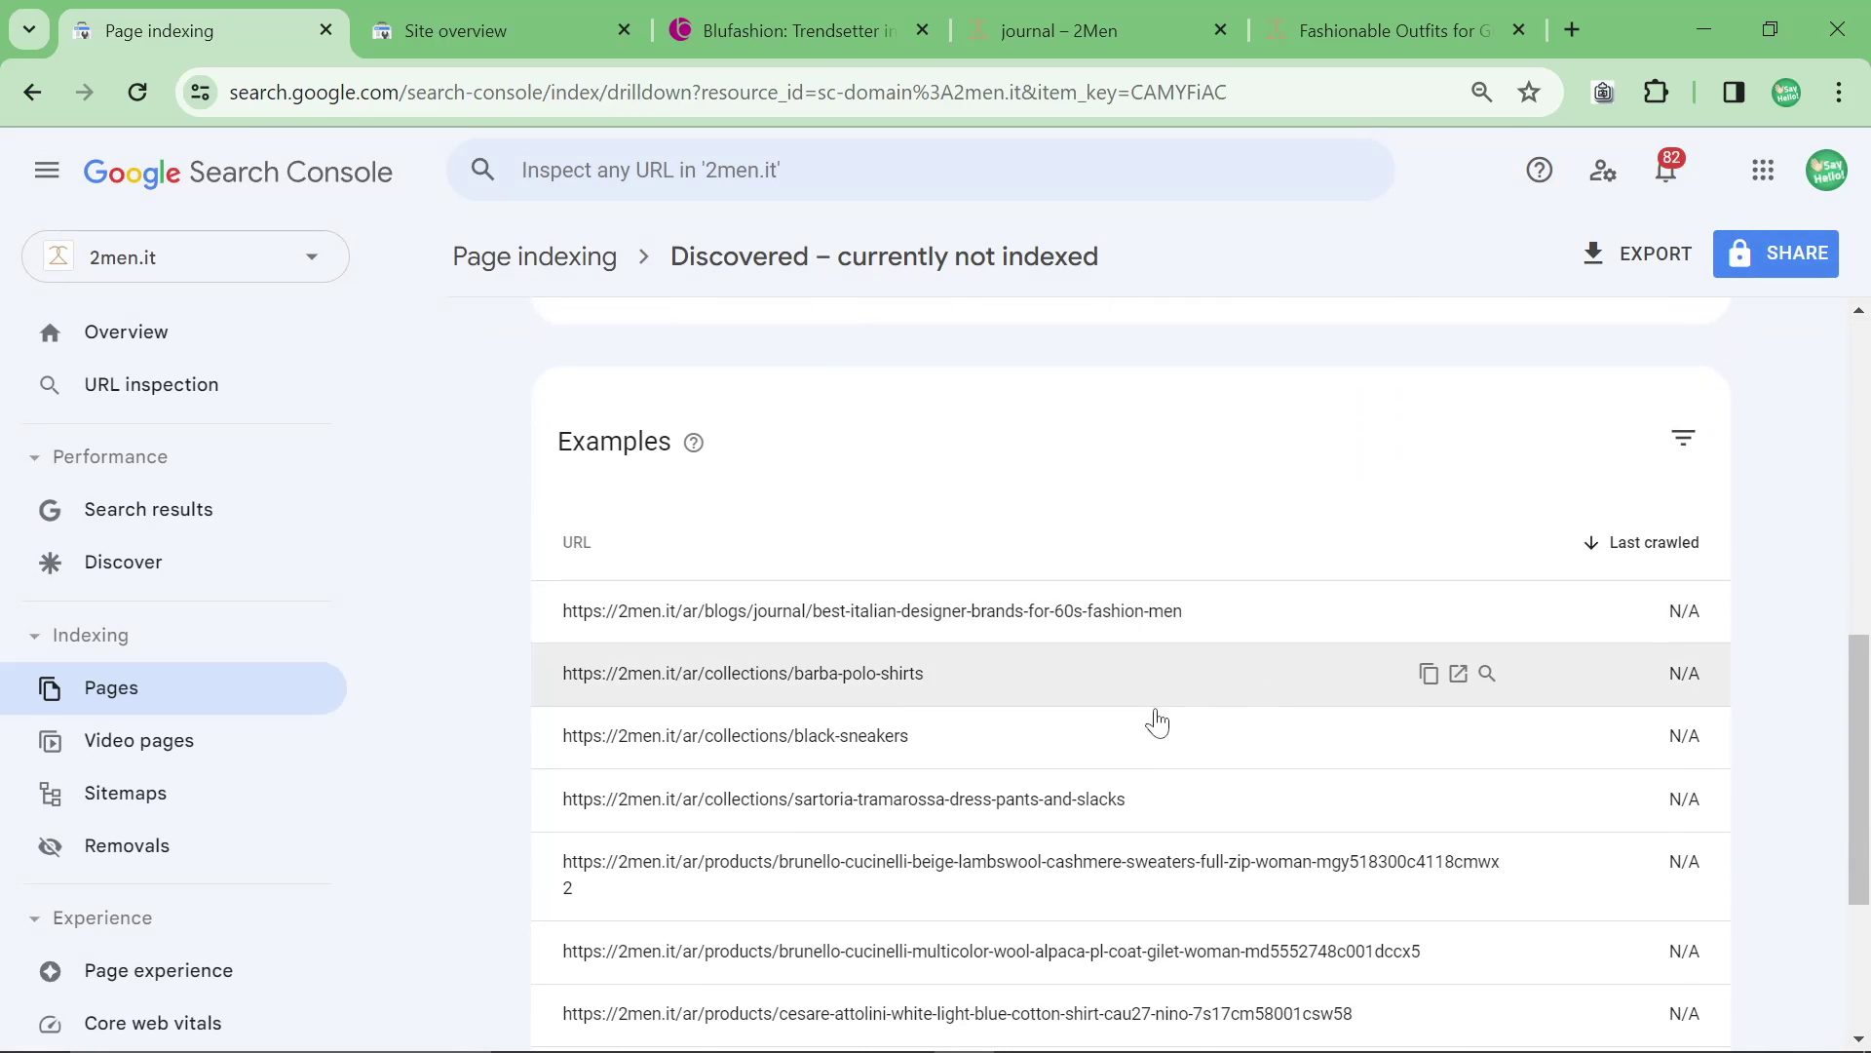
click(789, 557)
click(792, 562)
click(1494, 559)
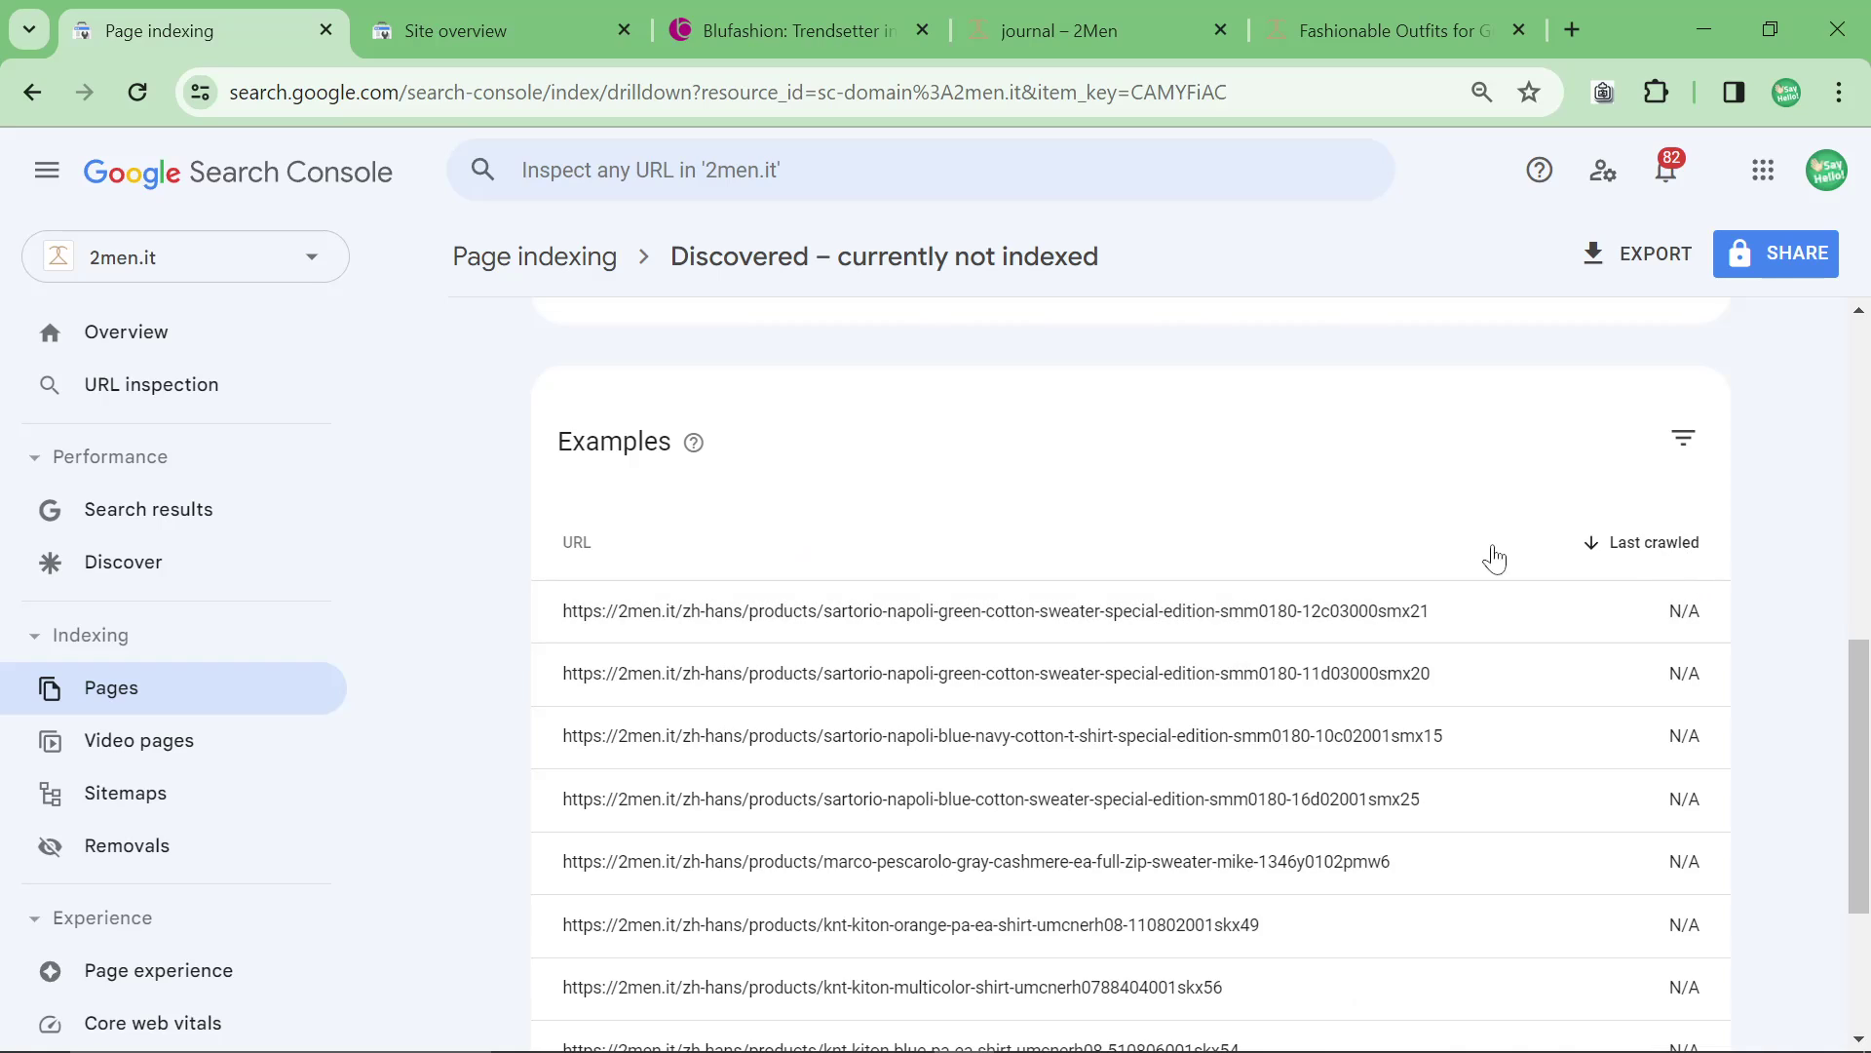
double_click(1623, 546)
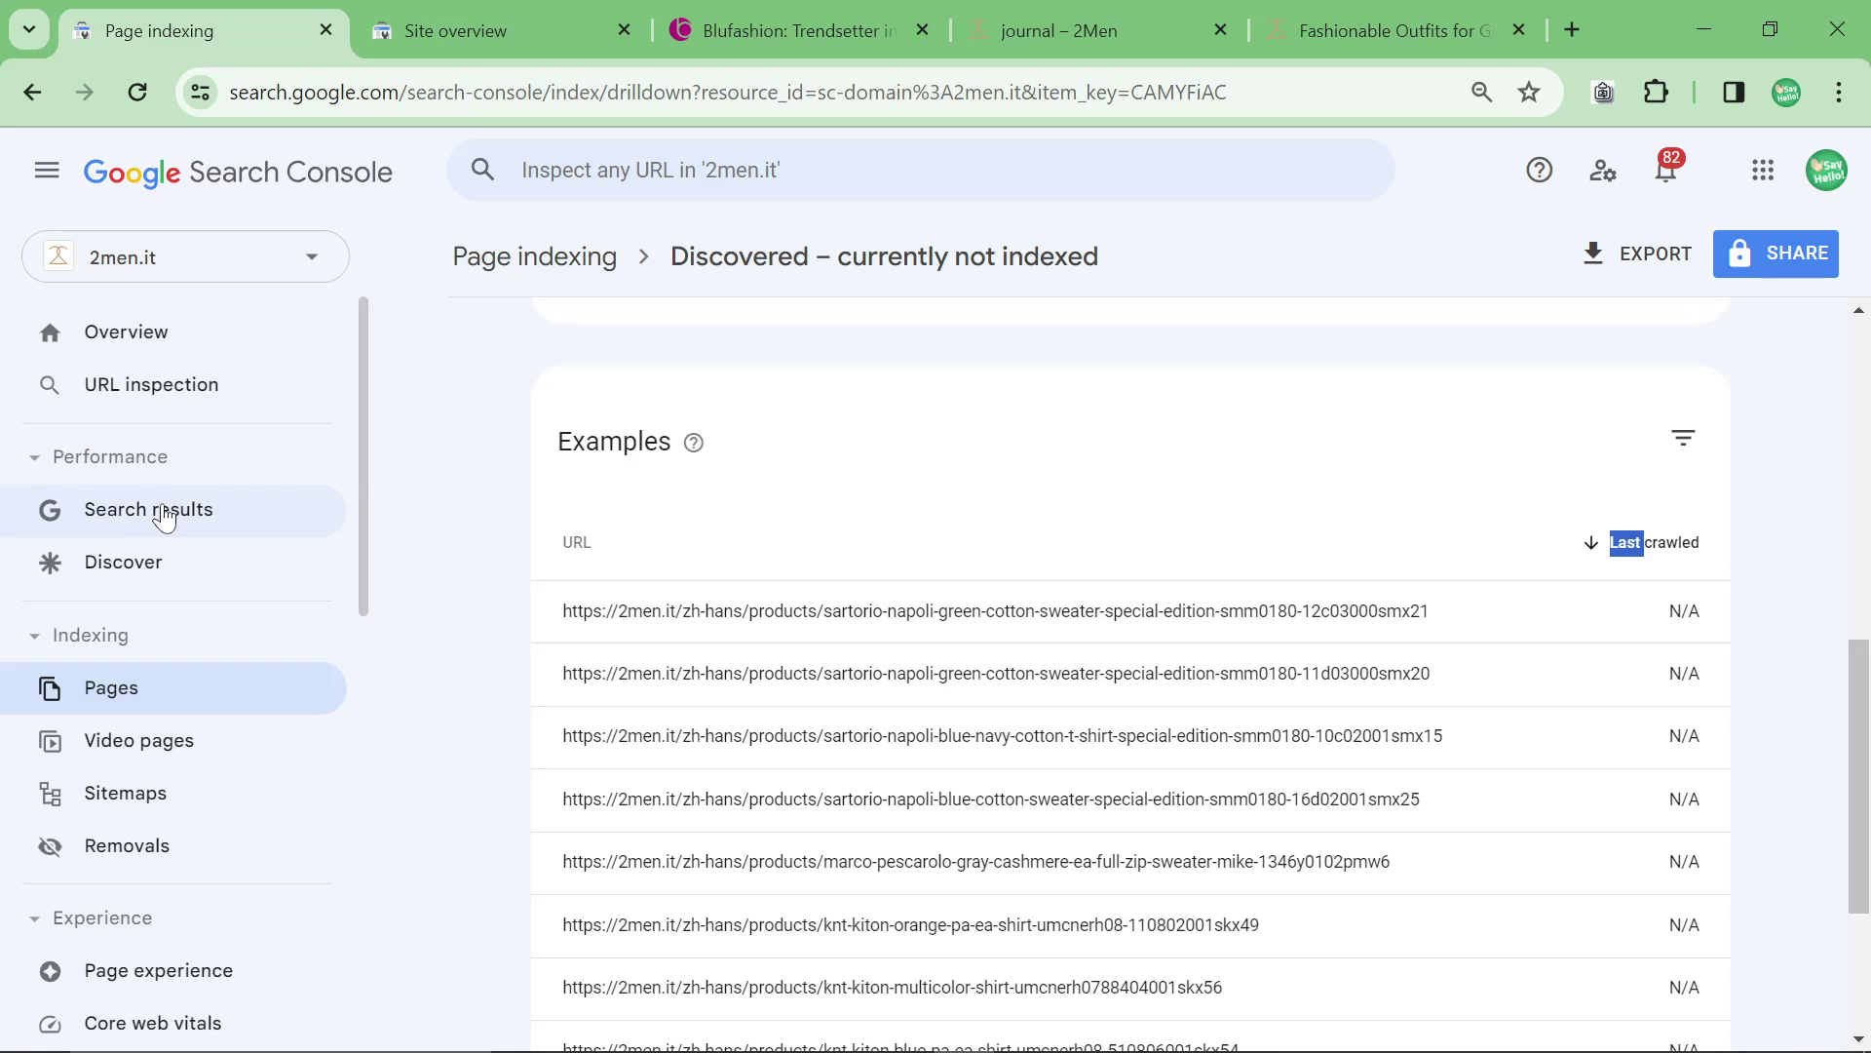
click(466, 511)
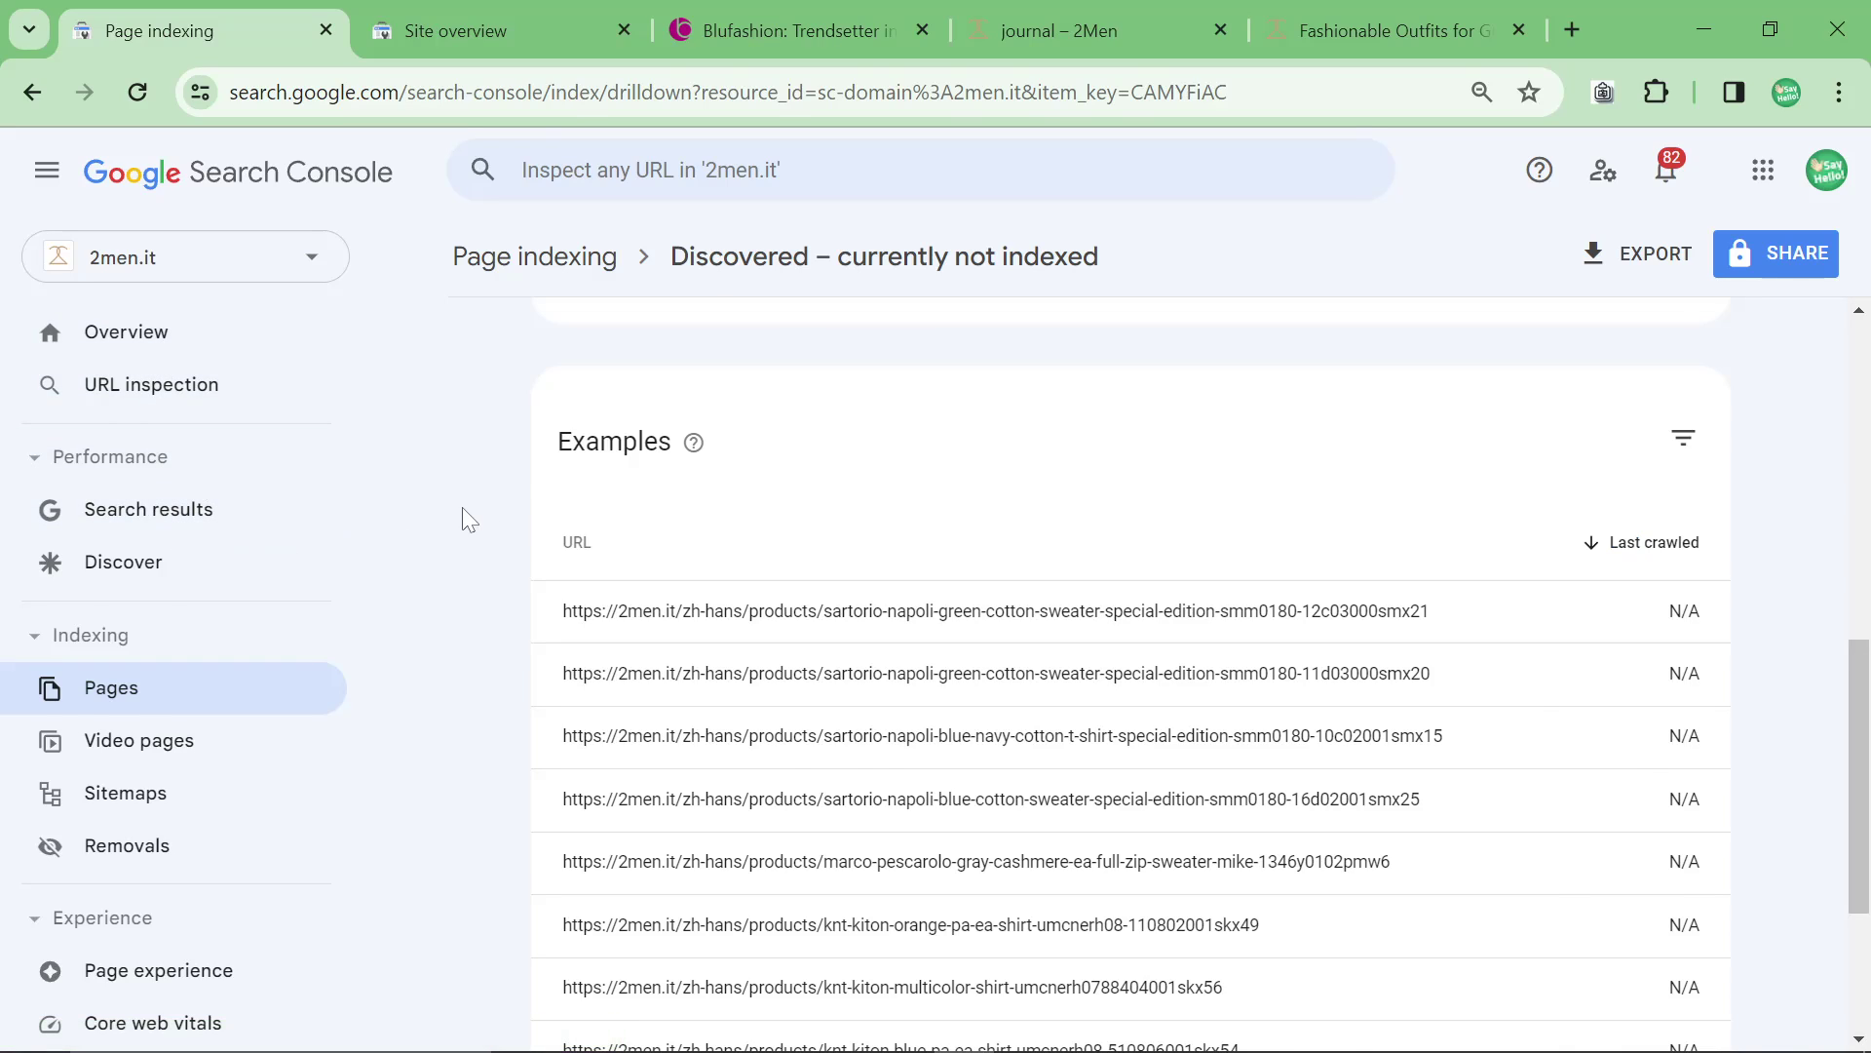
click(148, 508)
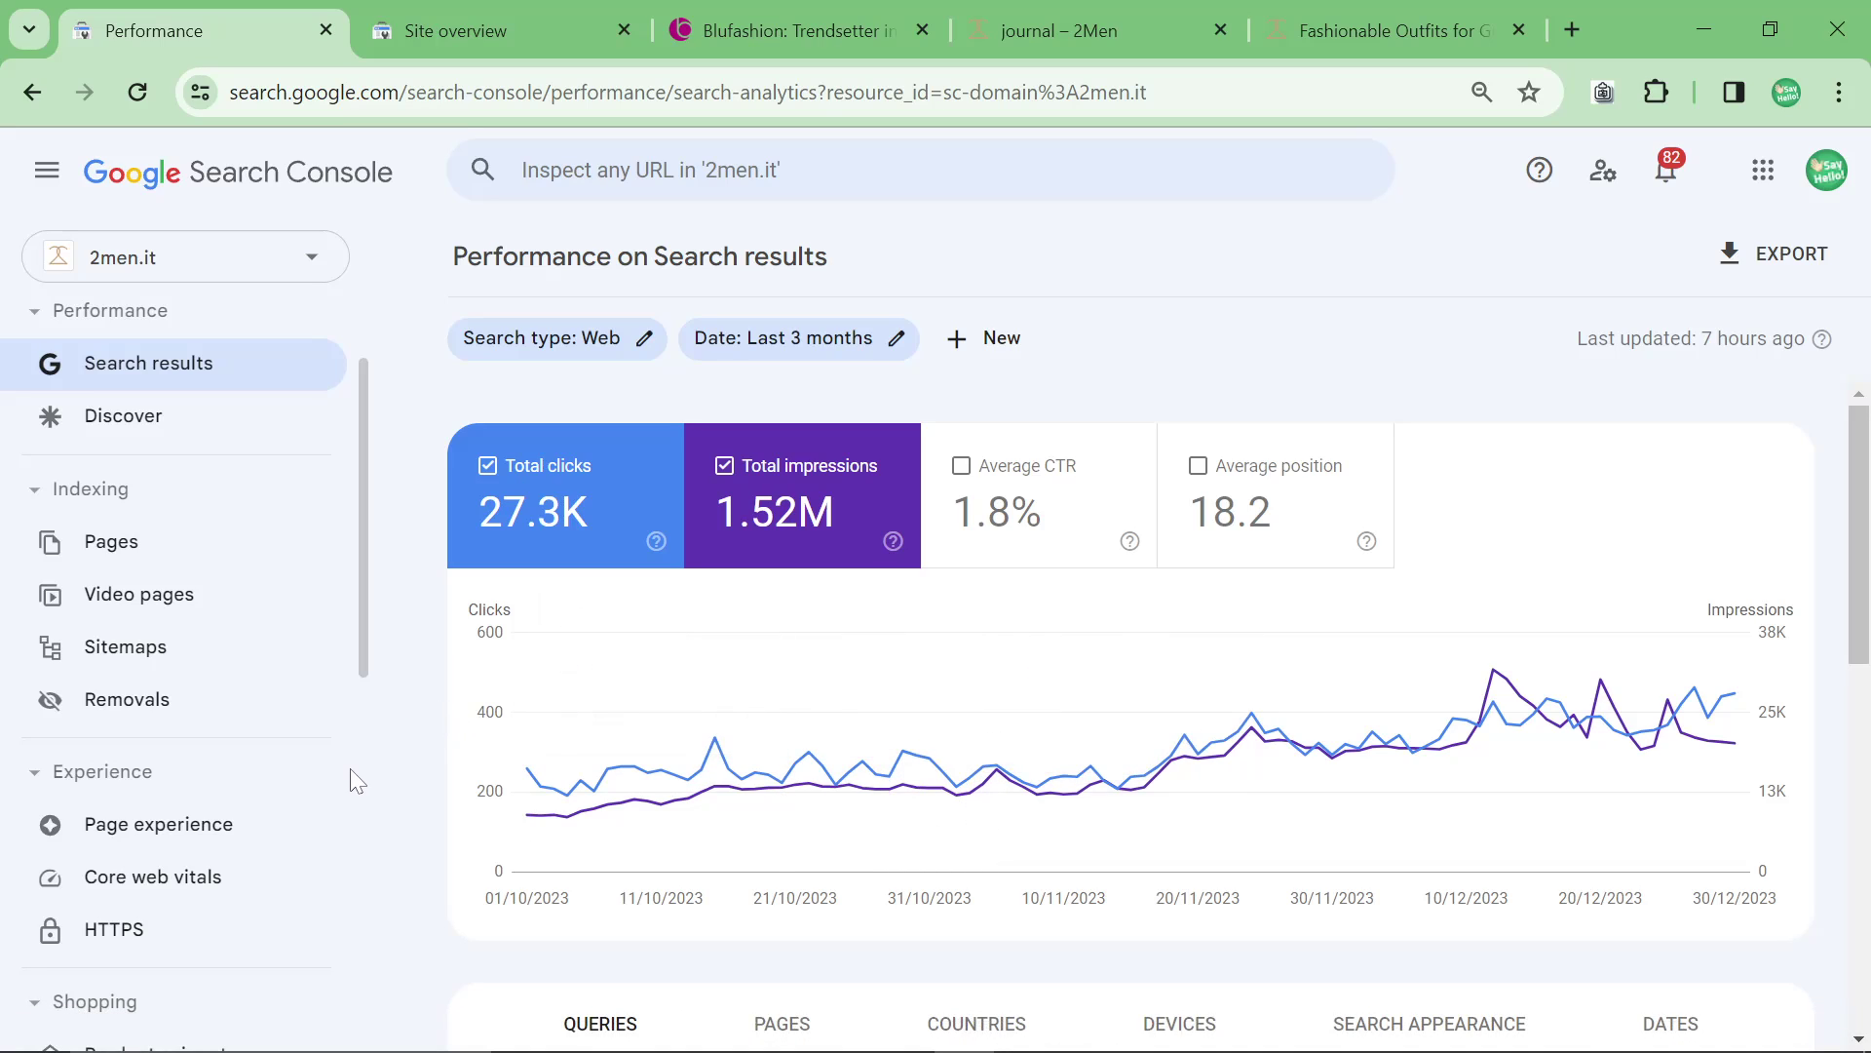
Go to Page experience and bring up the mobile Core Web Vitals report
click(251, 823)
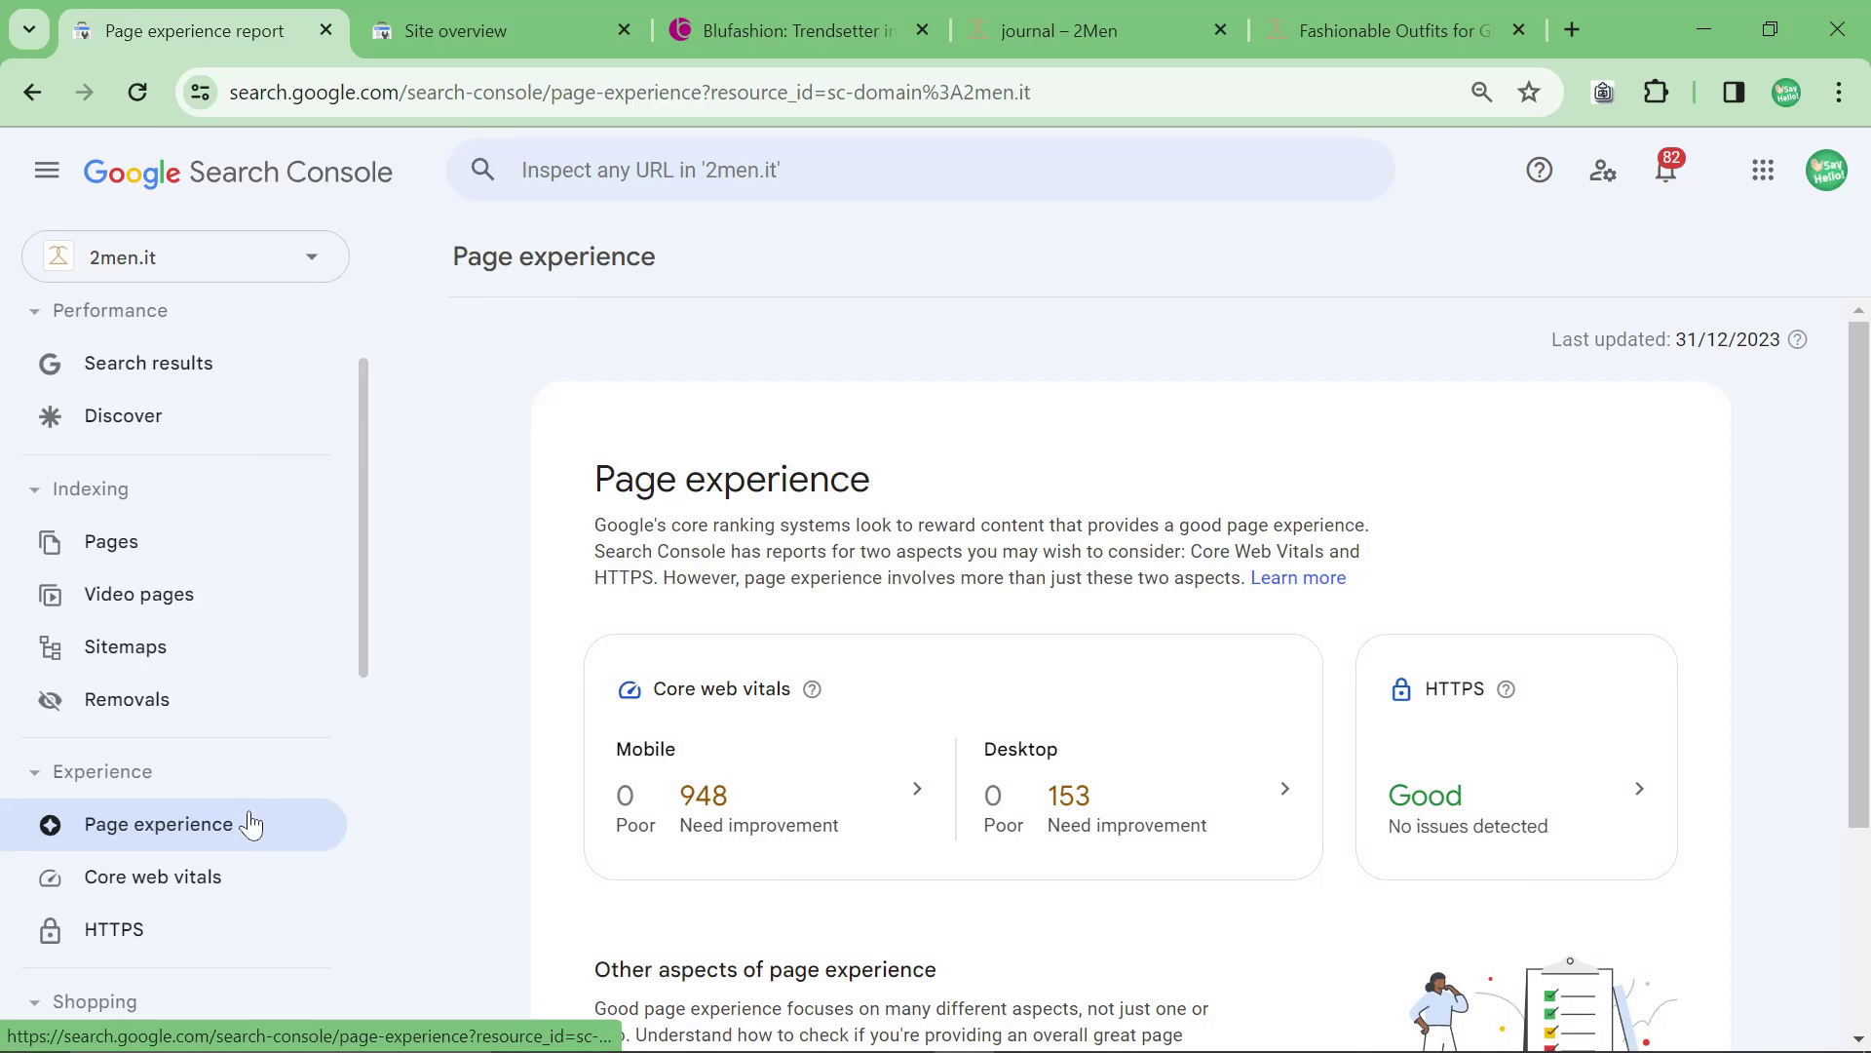
scroll(831, 827, down, 3)
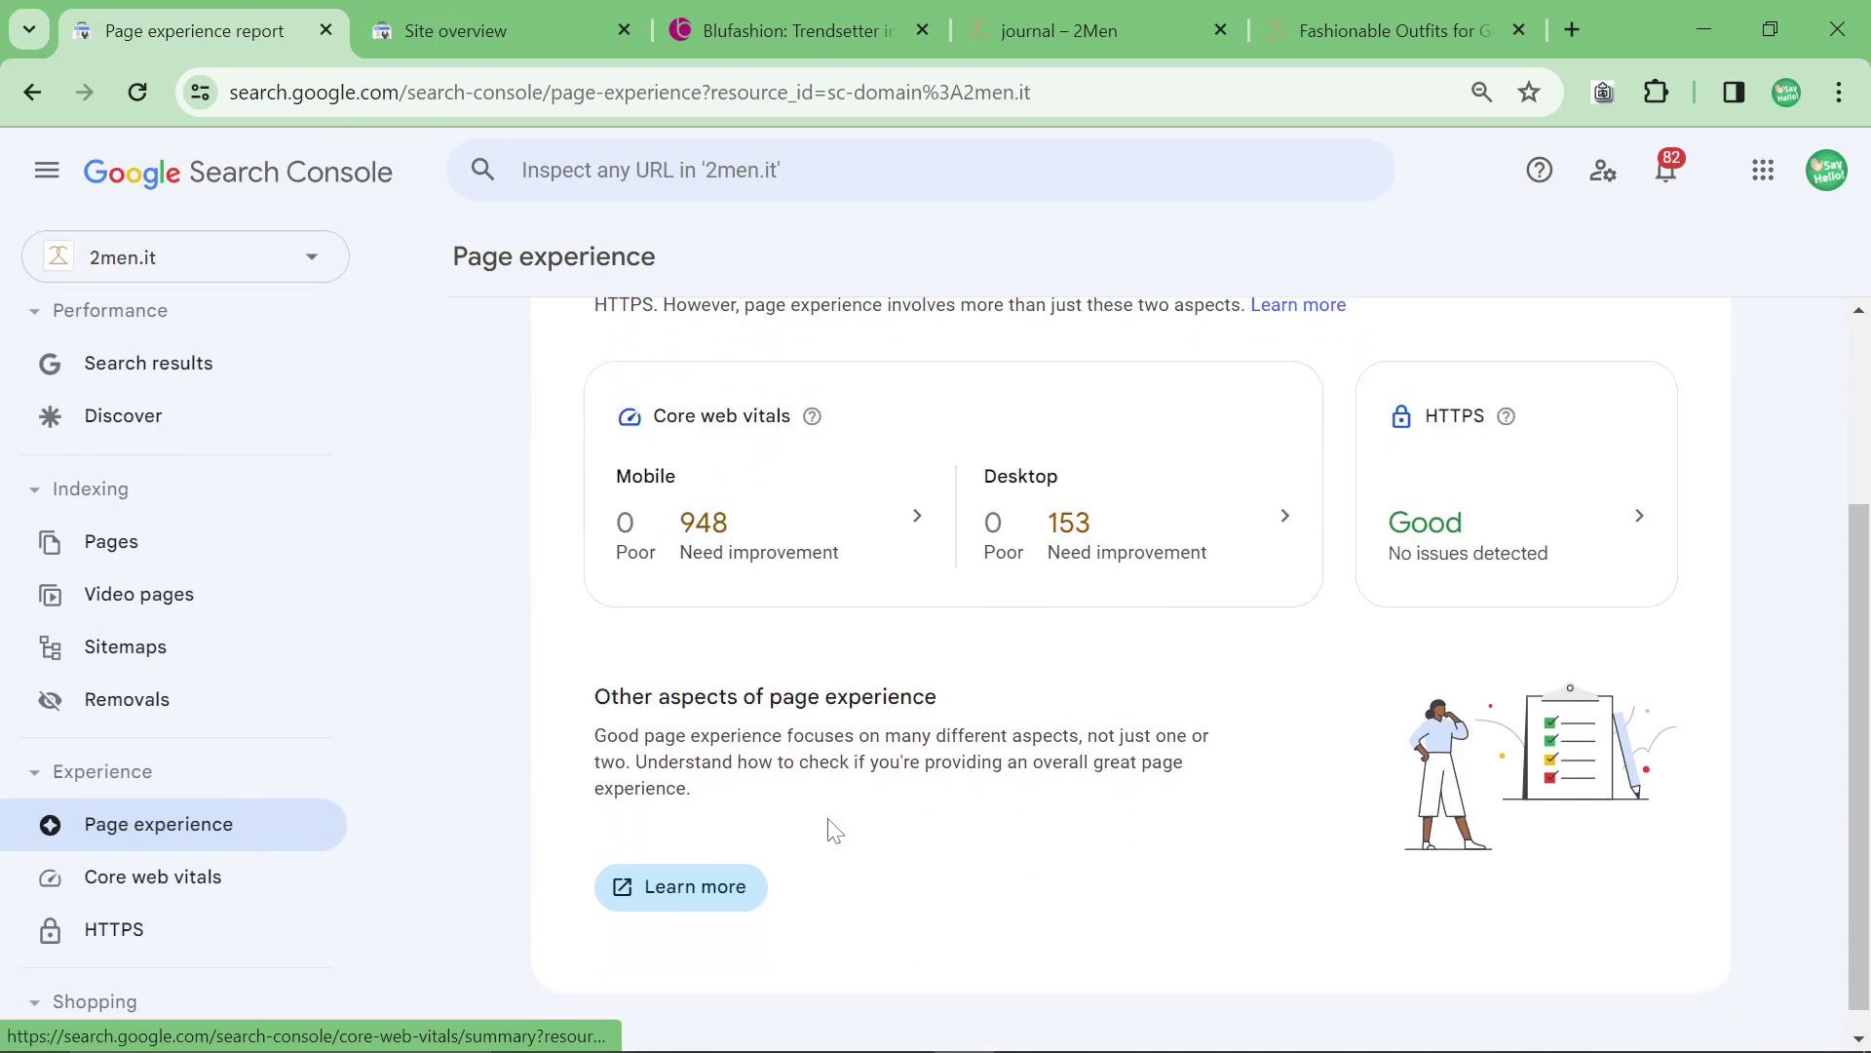
scroll(806, 848, up, 3)
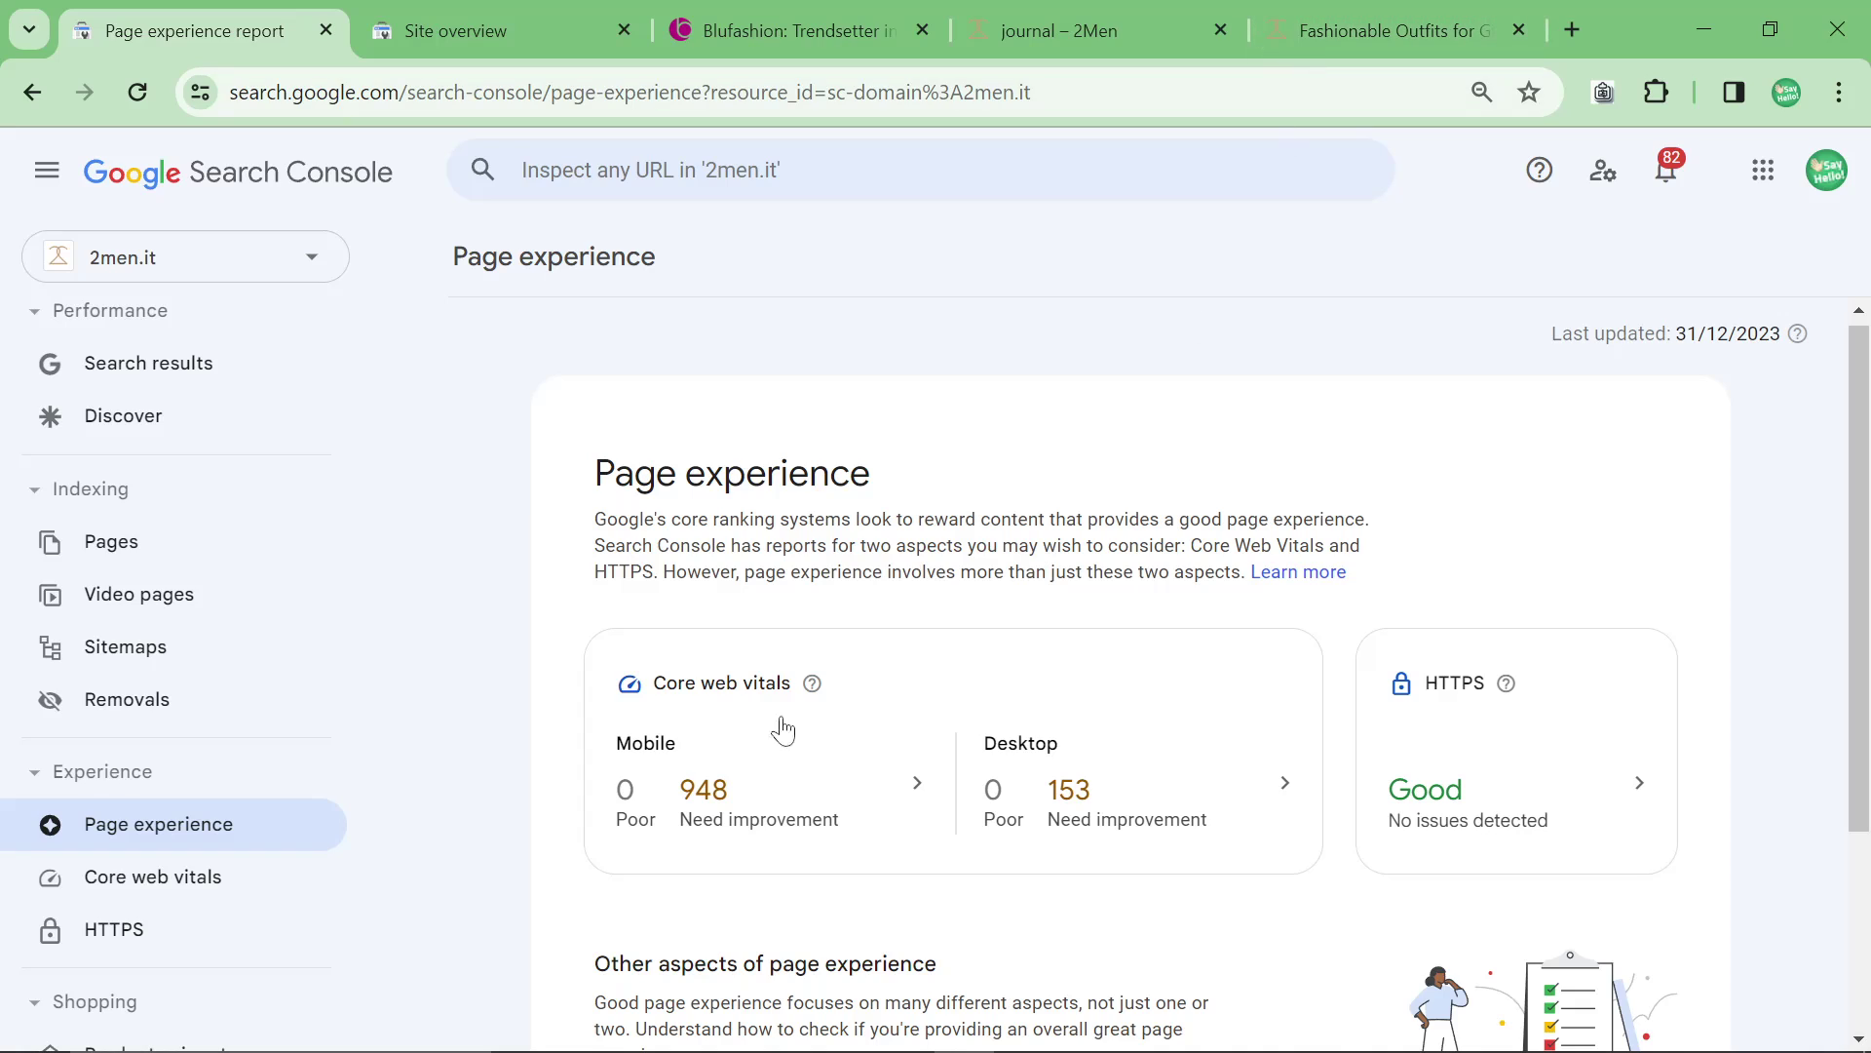
scroll(722, 781, down, 3)
click(745, 464)
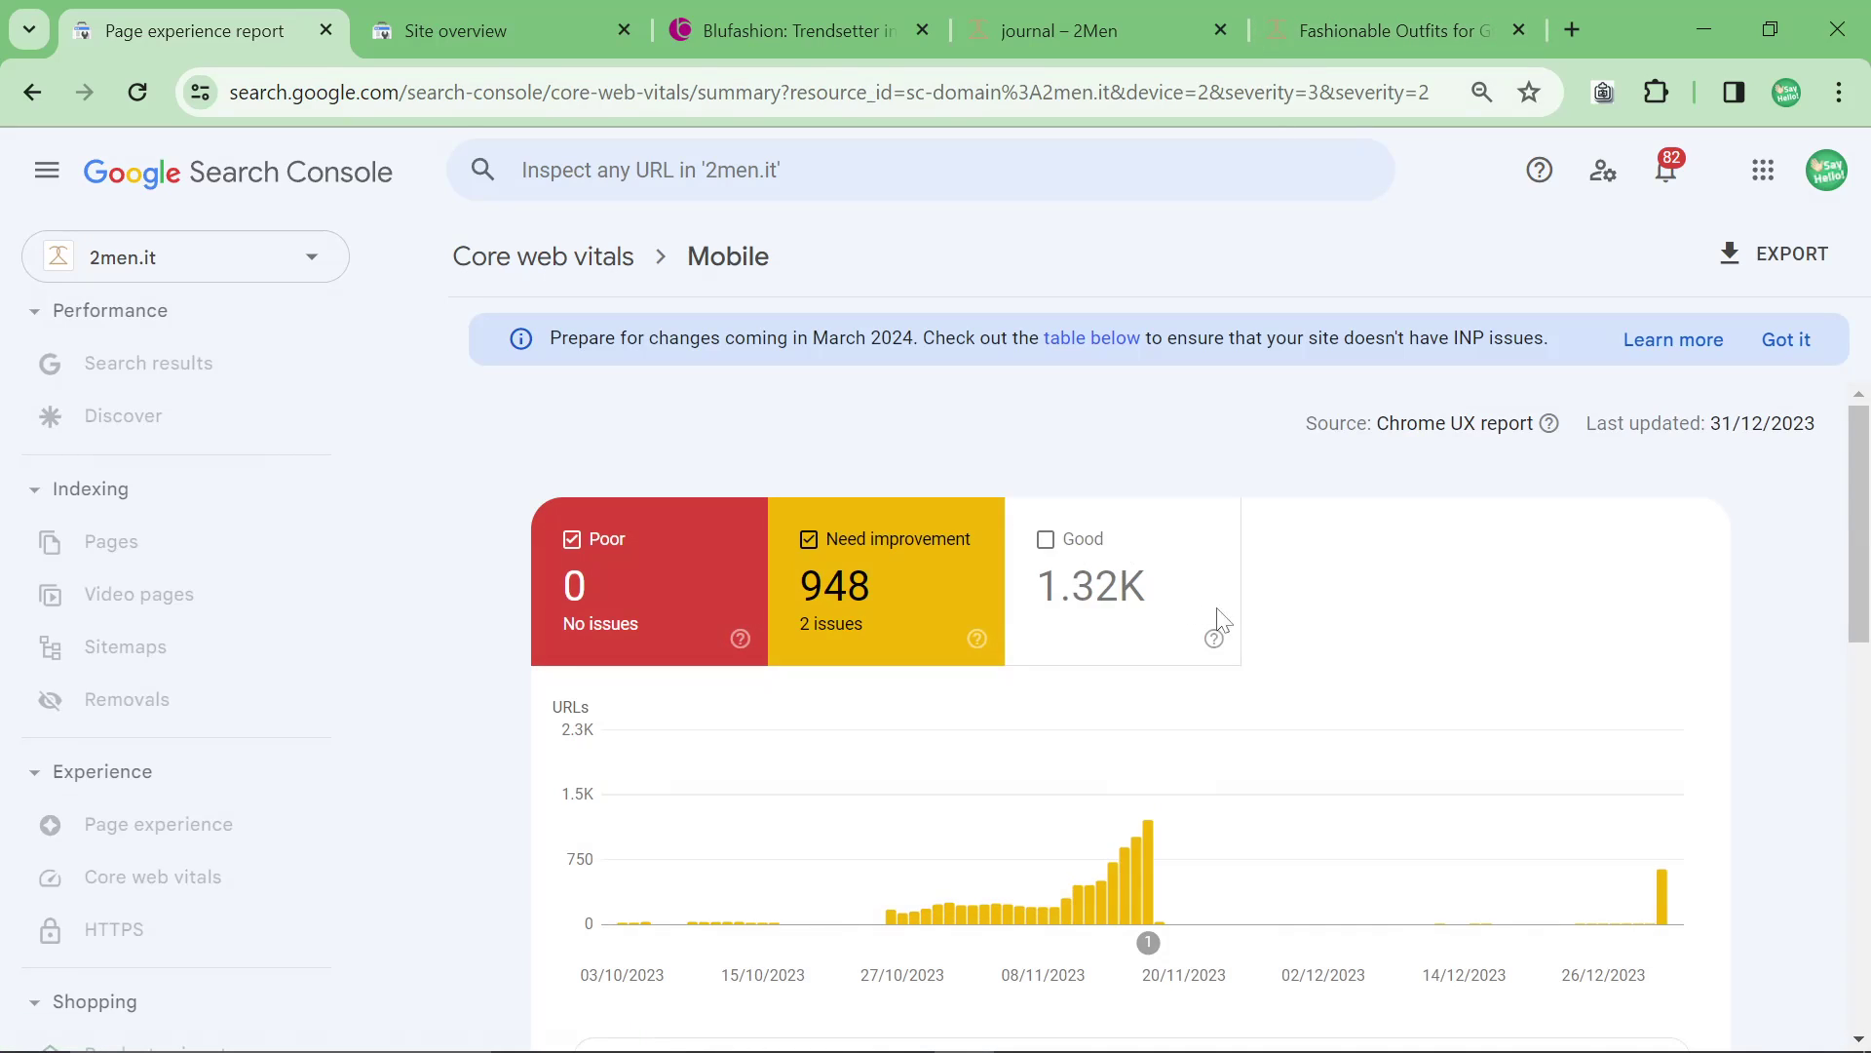
Toggle the Good and Need improvement status cards to change what the chart shows
mouse_move(1675, 872)
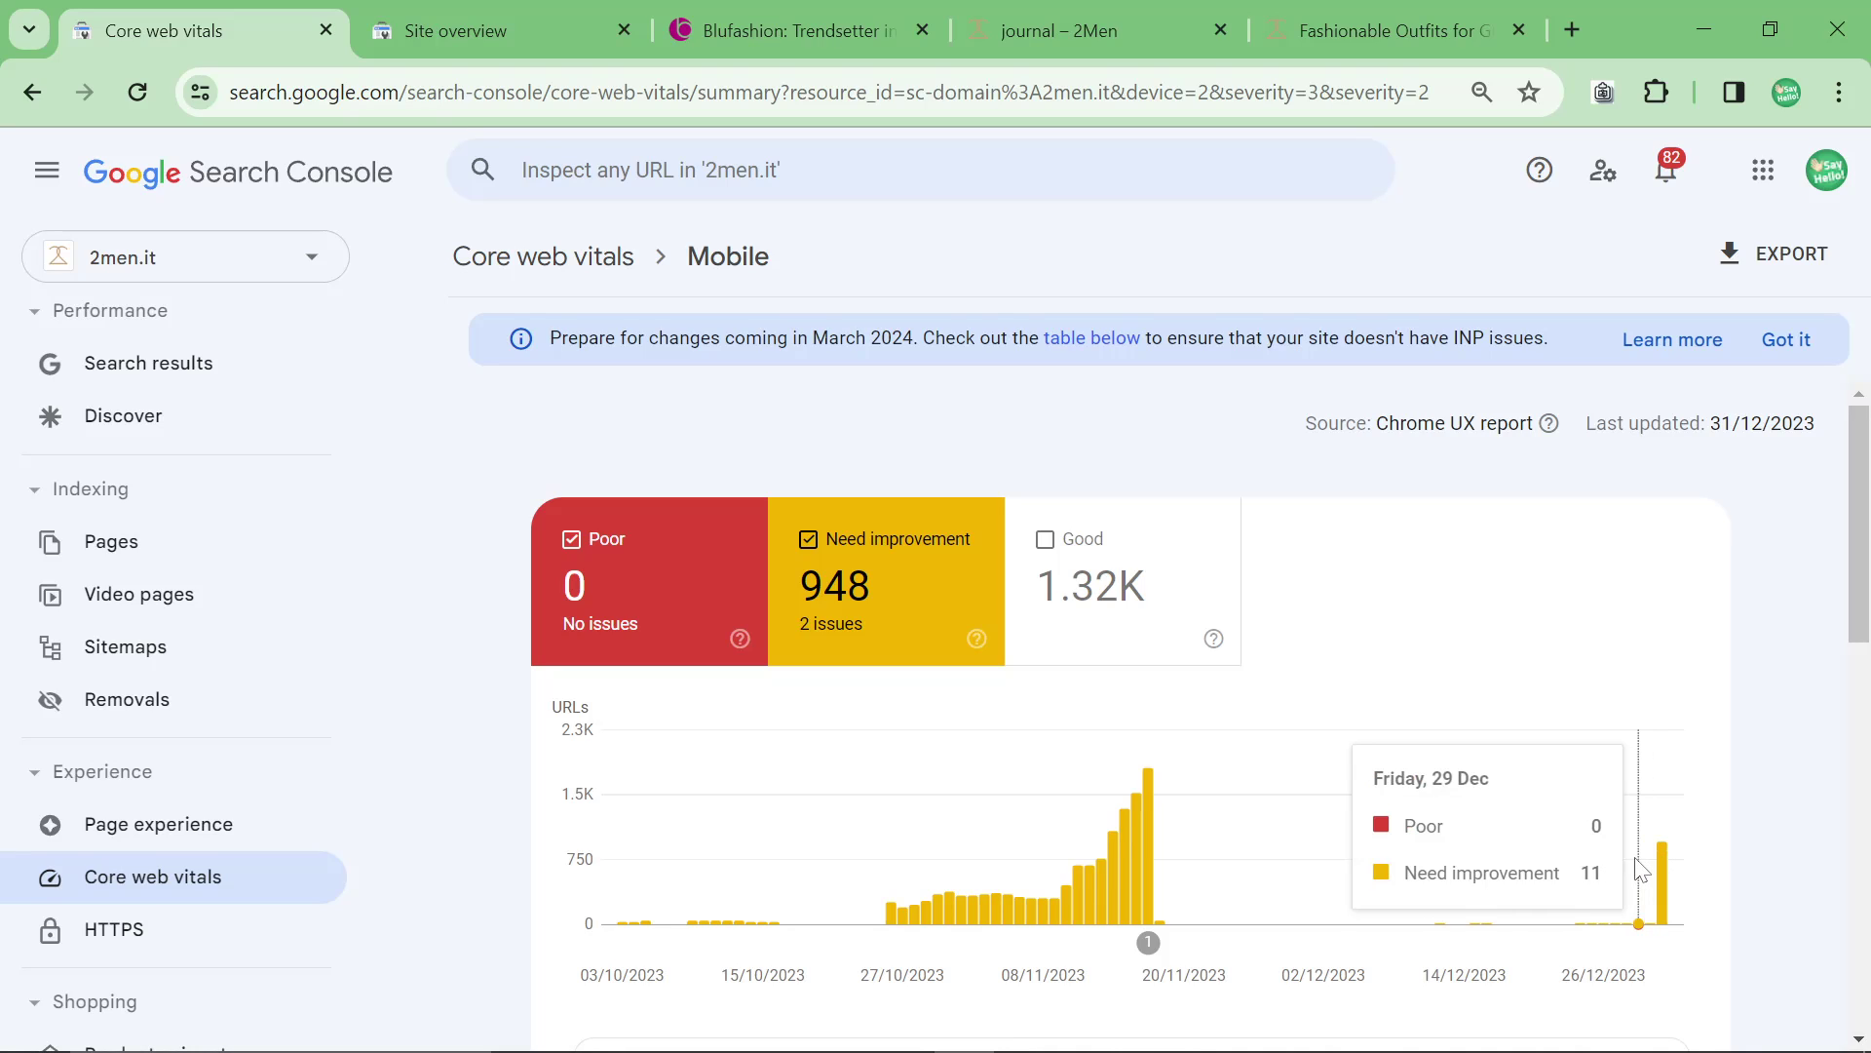
click(1013, 614)
click(992, 644)
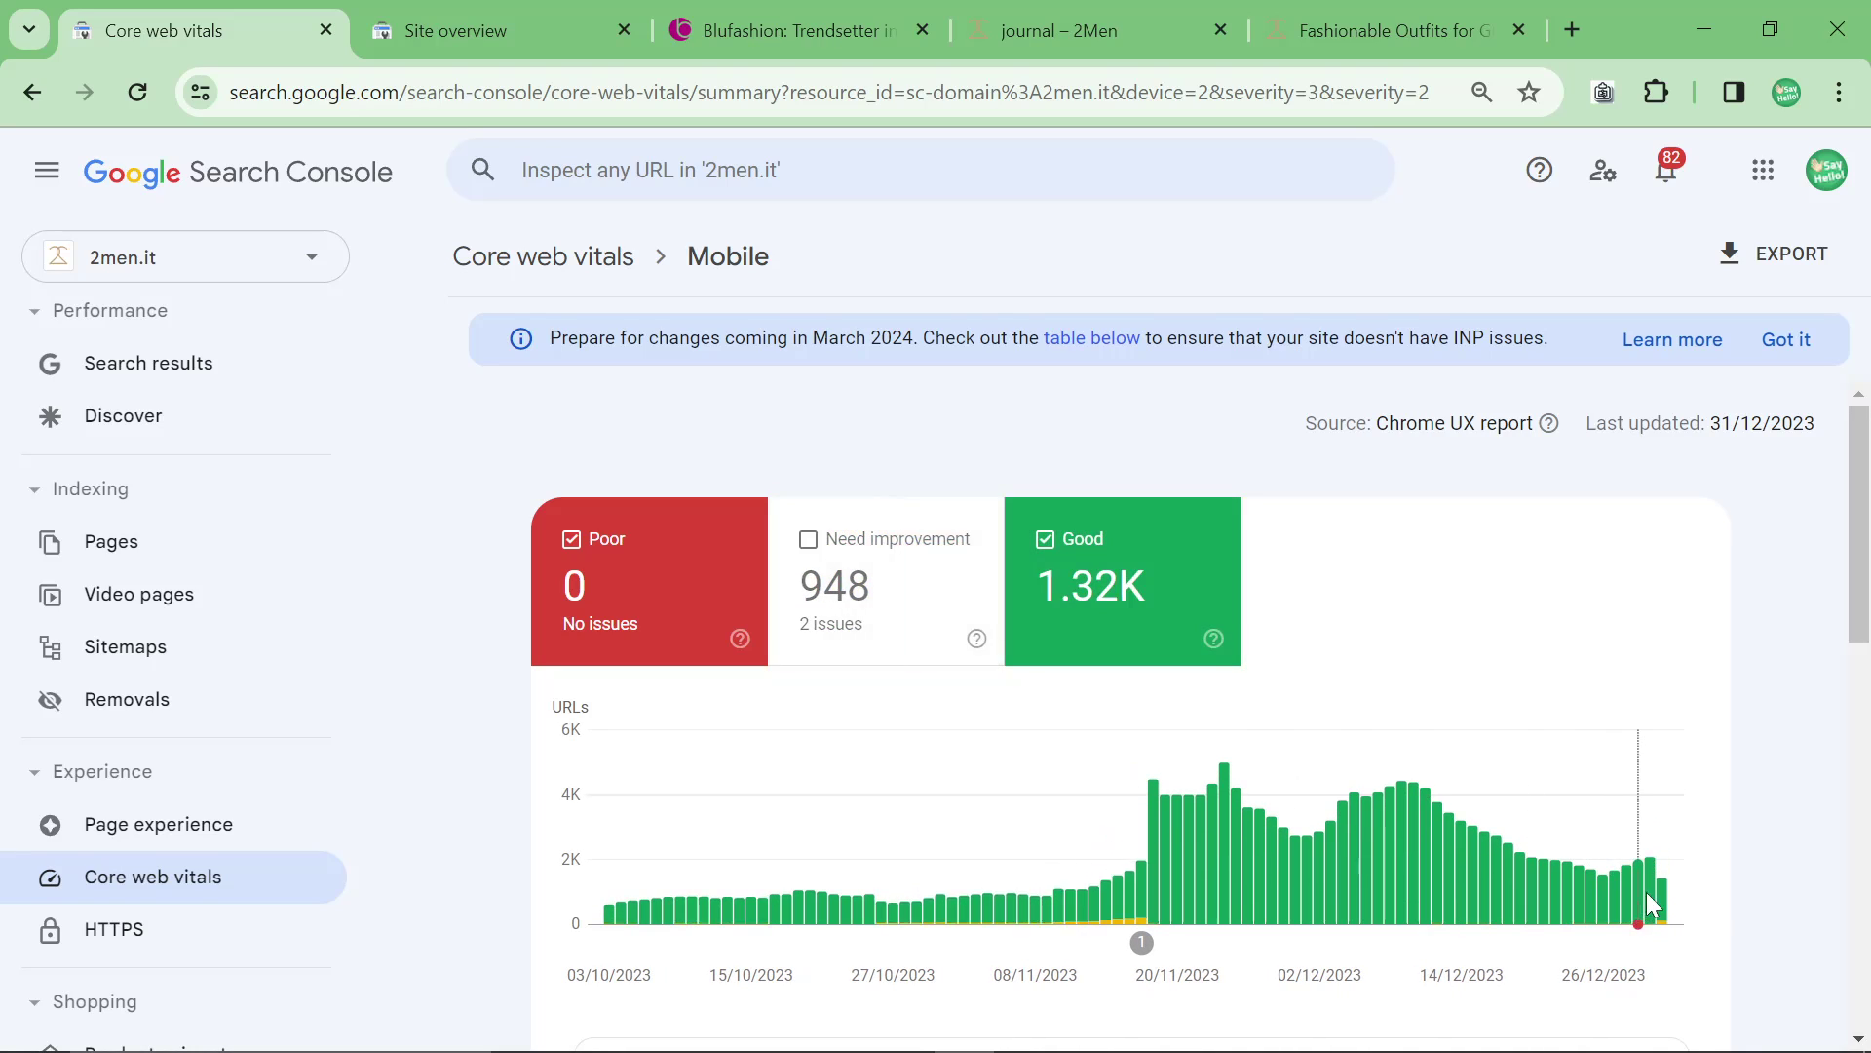
click(807, 583)
click(1155, 641)
Open the 'LCP issue: longer than 2.5s' row and review its three URL groups
scroll(1336, 881, down, 6)
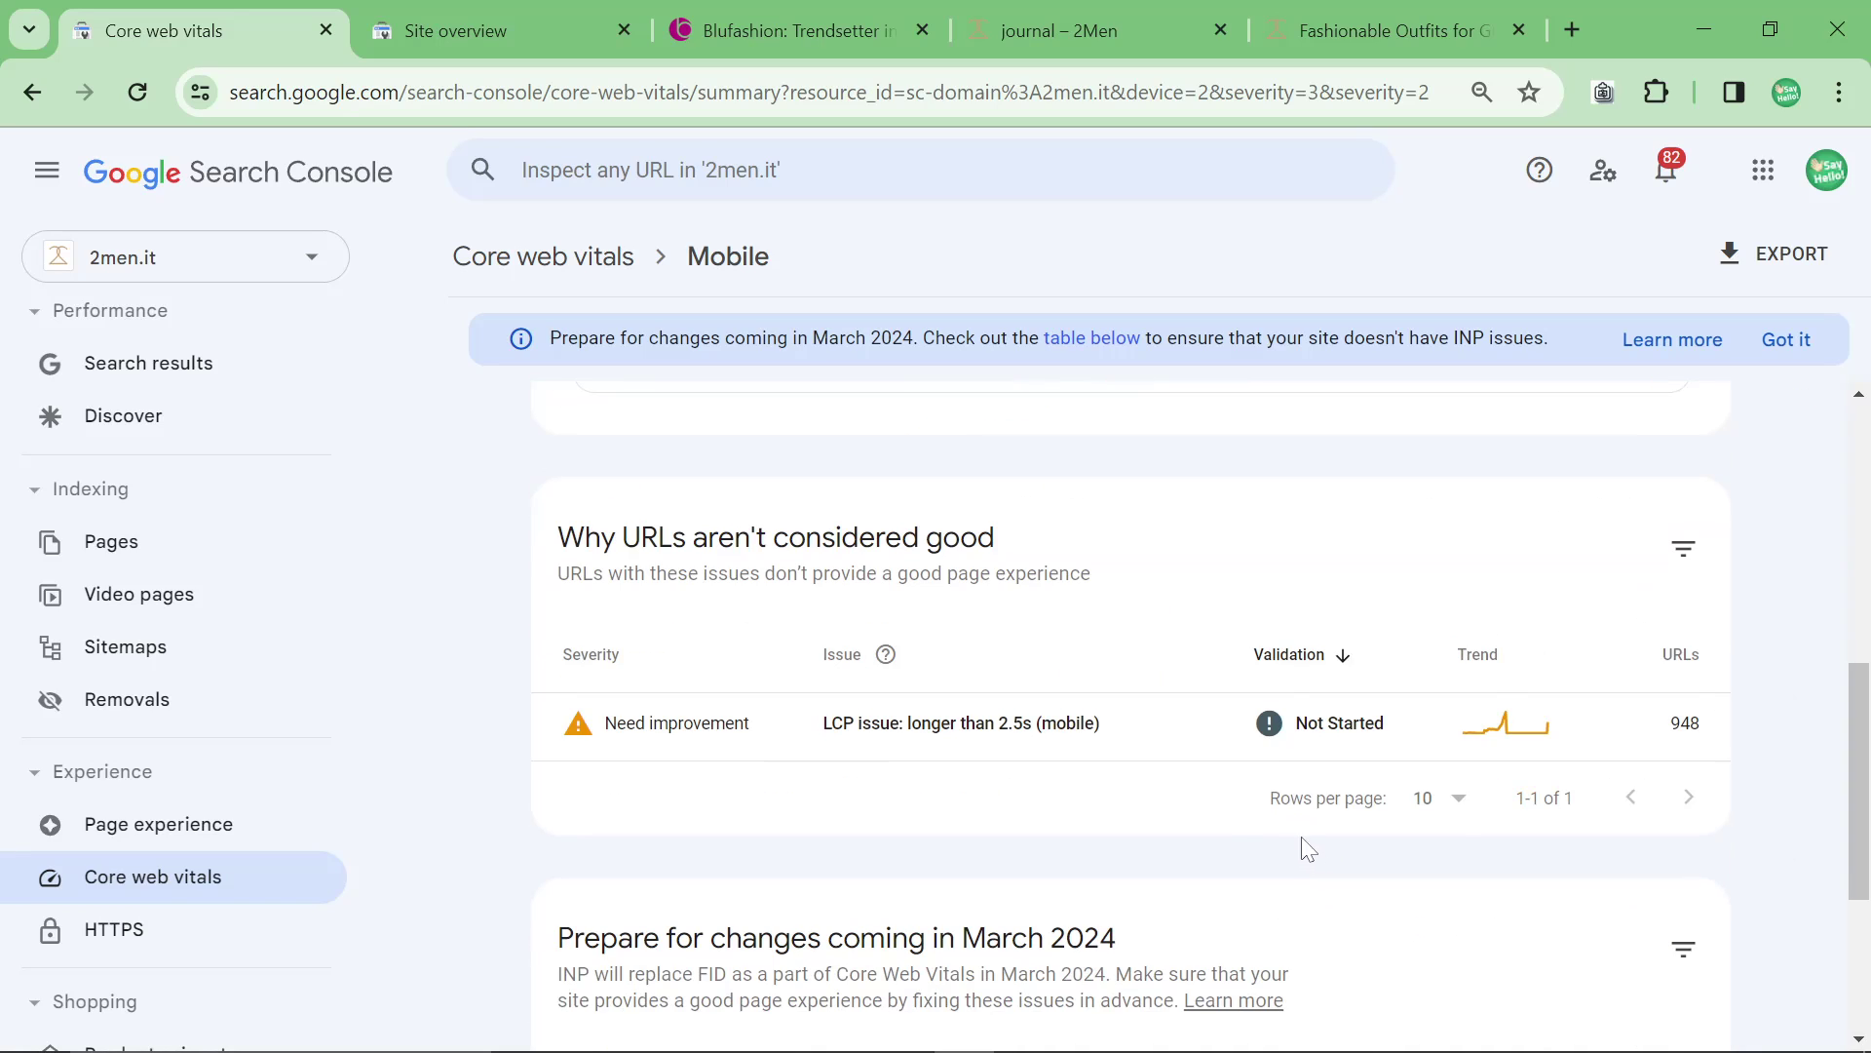
scroll(822, 818, up, 4)
scroll(829, 816, down, 5)
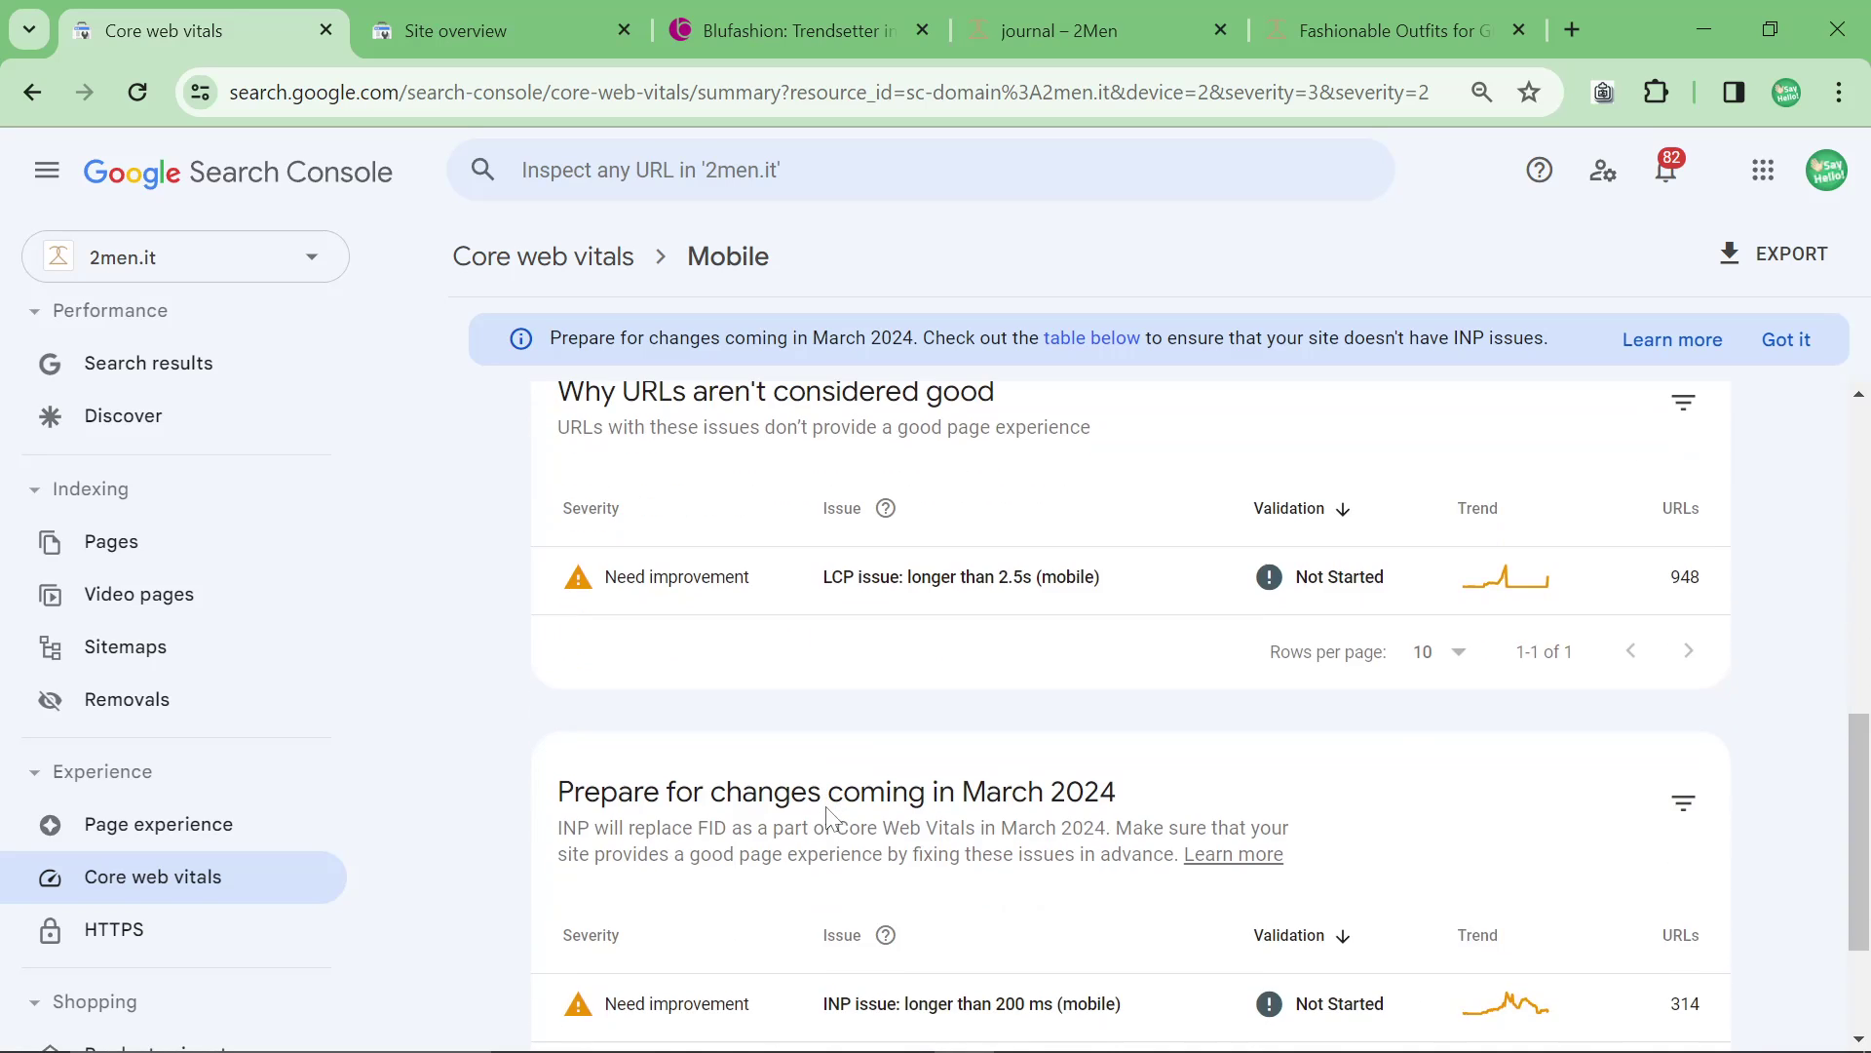
scroll(828, 814, down, 2)
scroll(830, 809, up, 3)
click(829, 723)
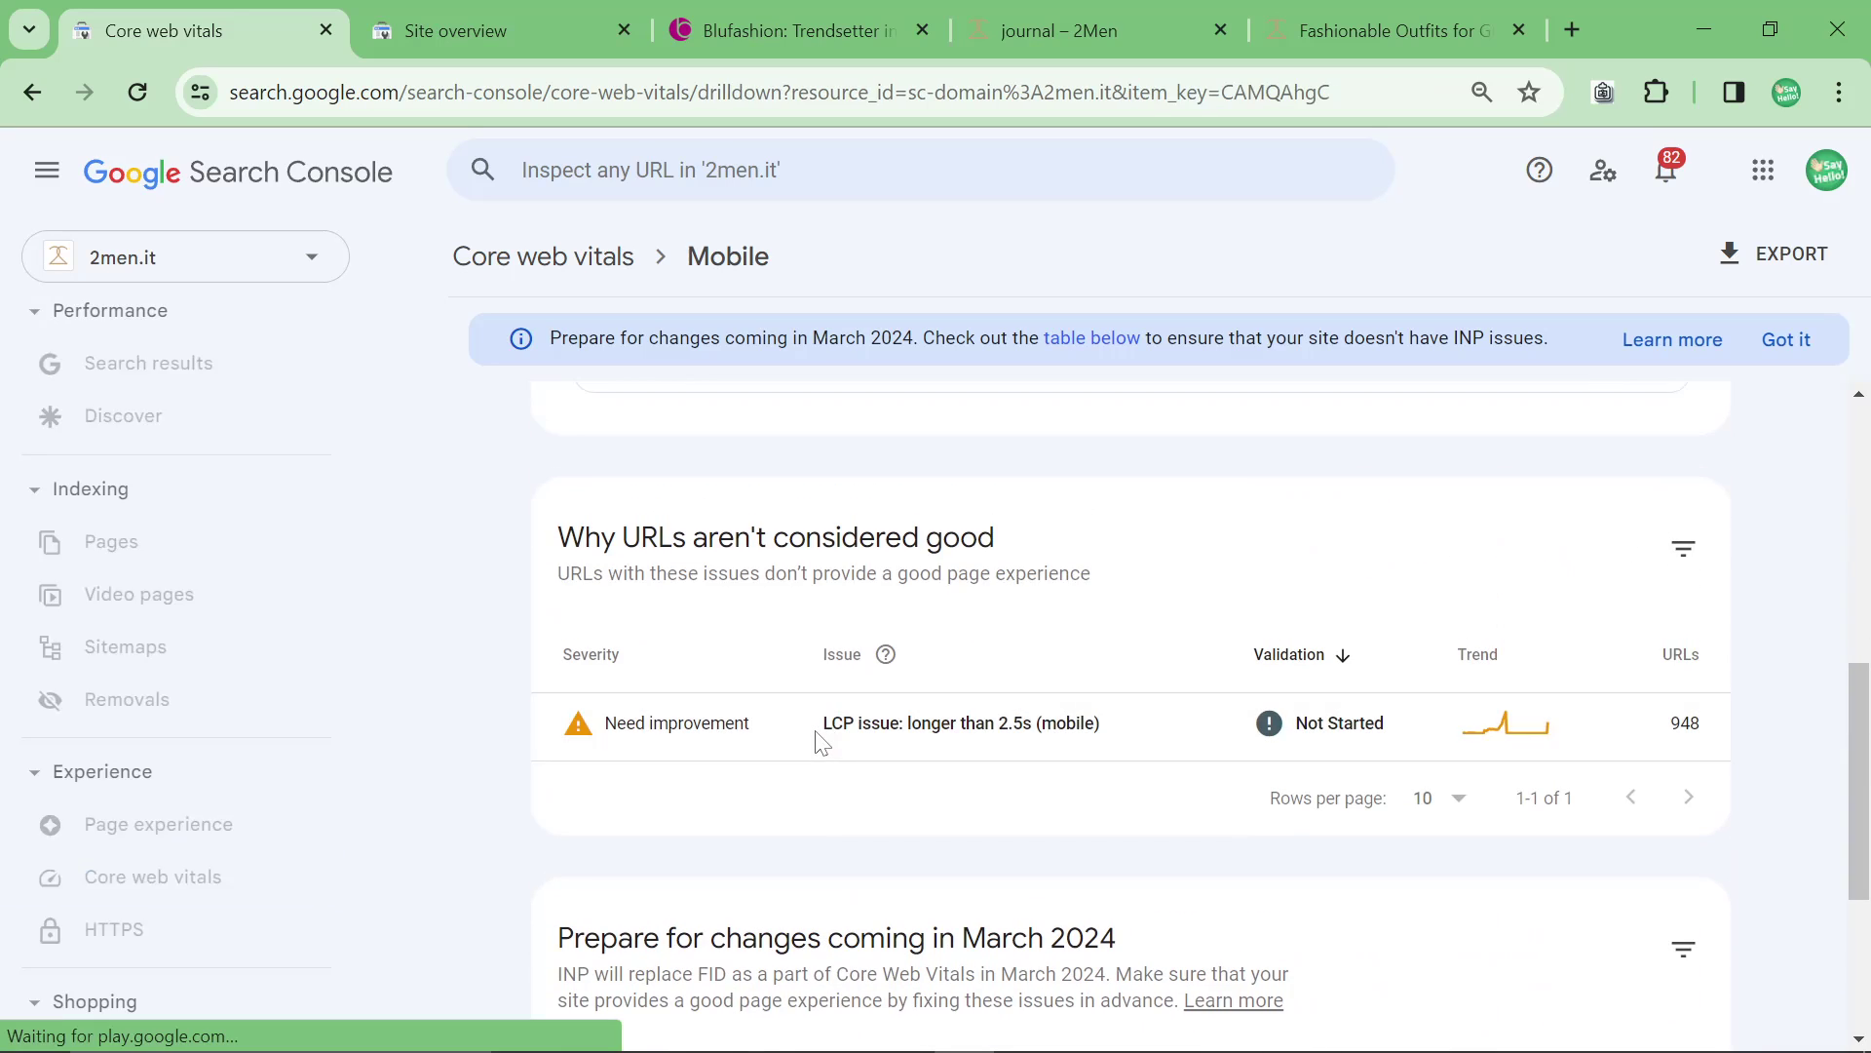
scroll(1336, 802, down, 3)
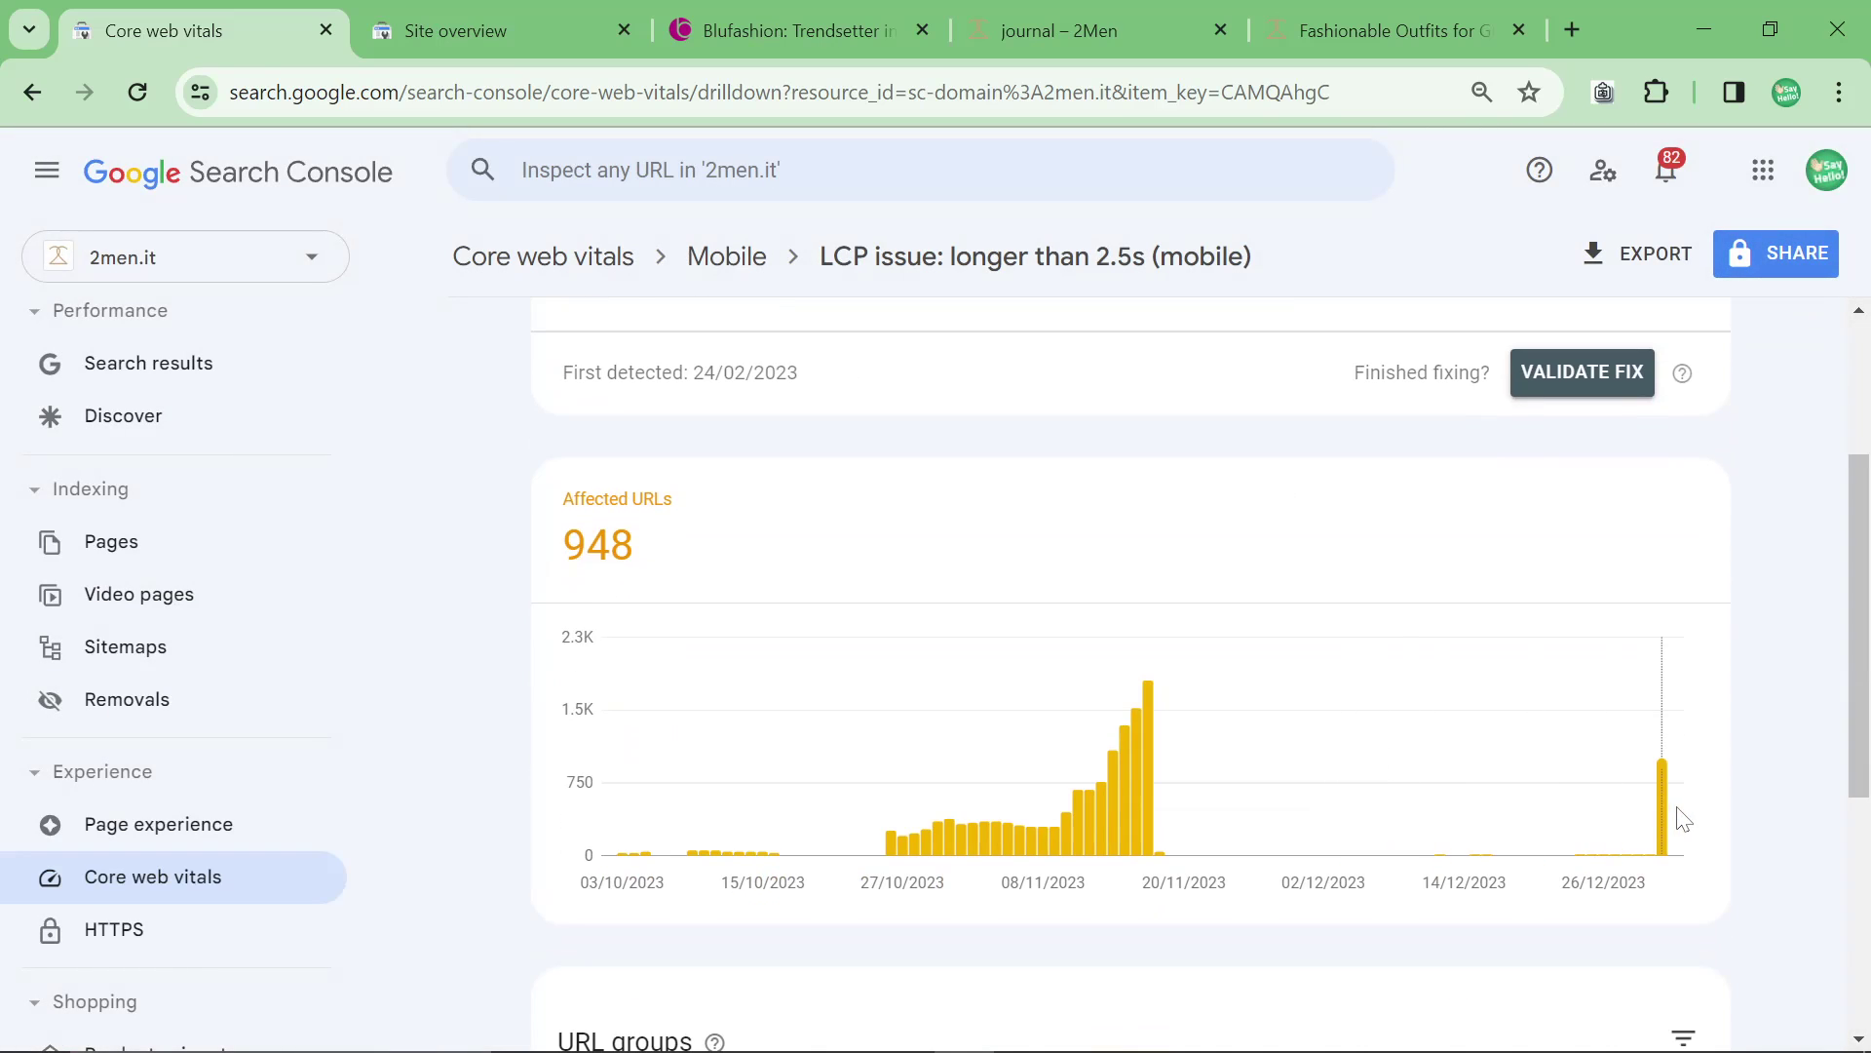
scroll(1608, 814, down, 4)
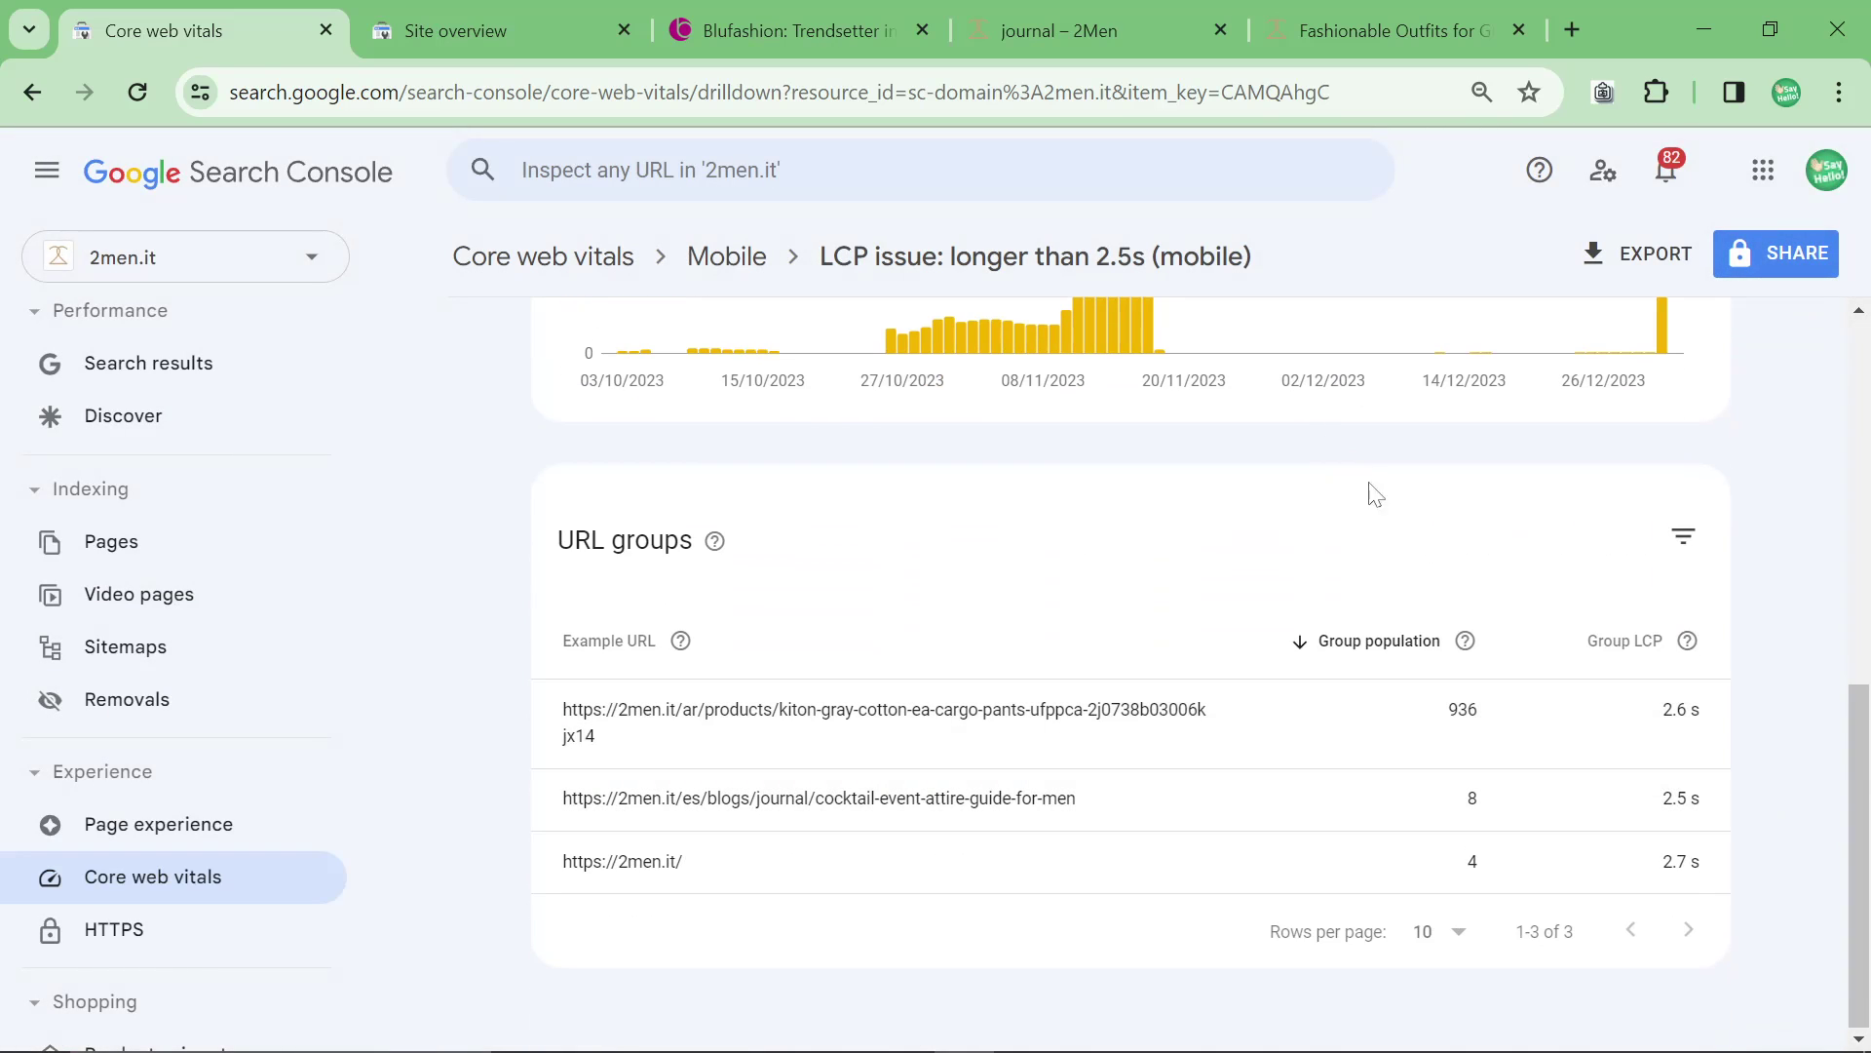
scroll(1384, 514, up, 1)
scroll(1422, 603, down, 2)
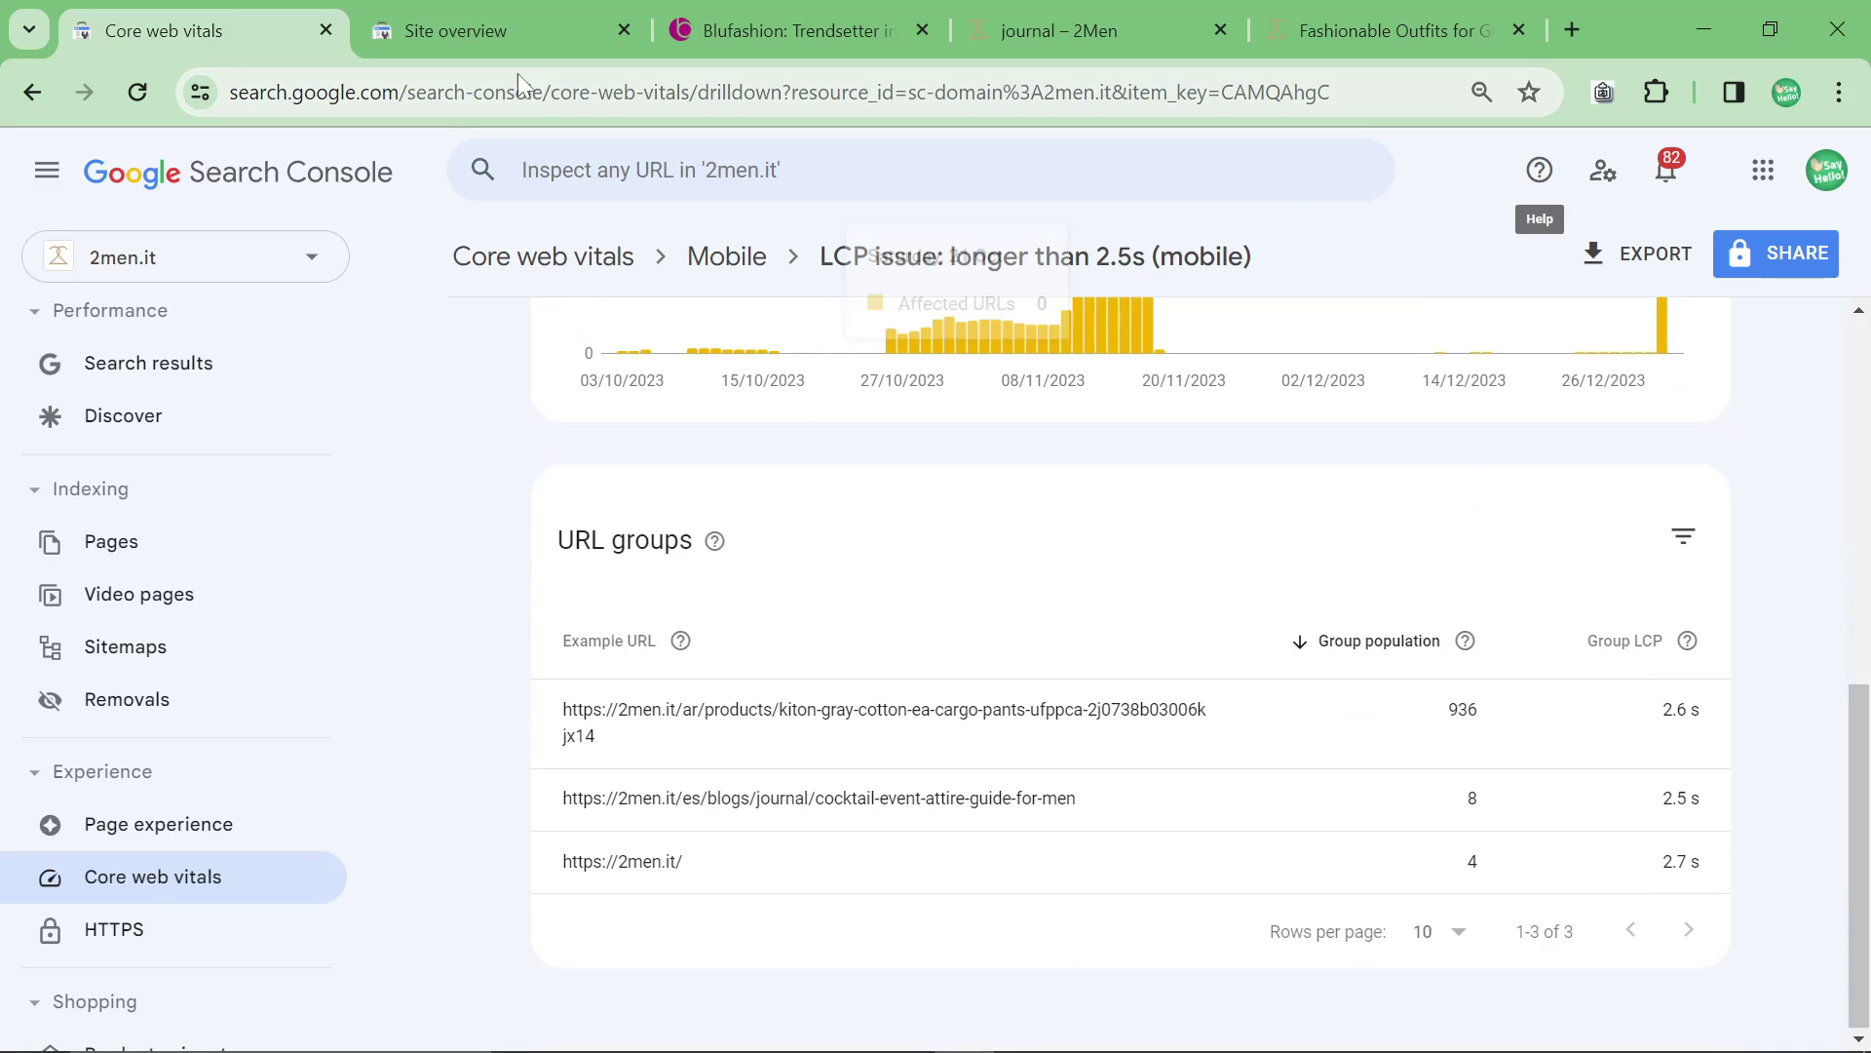
On Shopify's Themes page, confirm the theme is on Dawn 12.0.0, the latest version
key(ctrl+4)
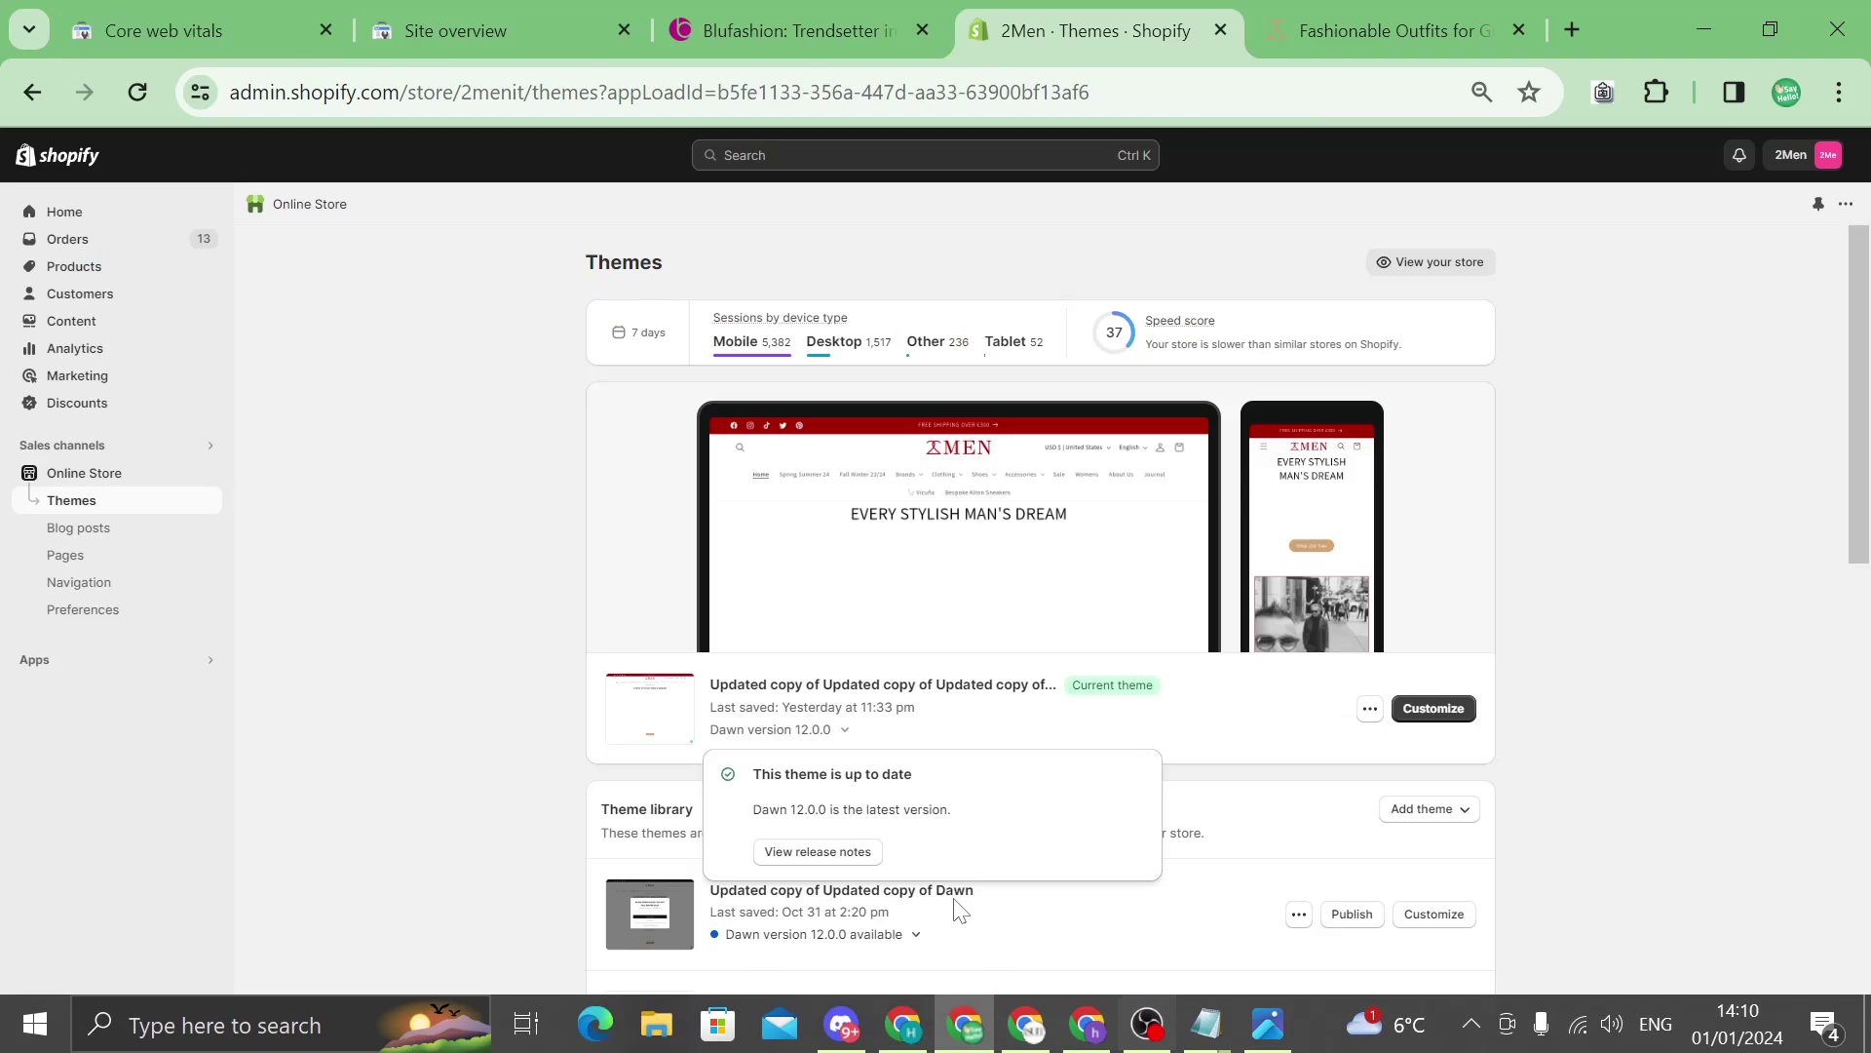
drag(802, 812, 960, 814)
click(995, 829)
triple_click(853, 809)
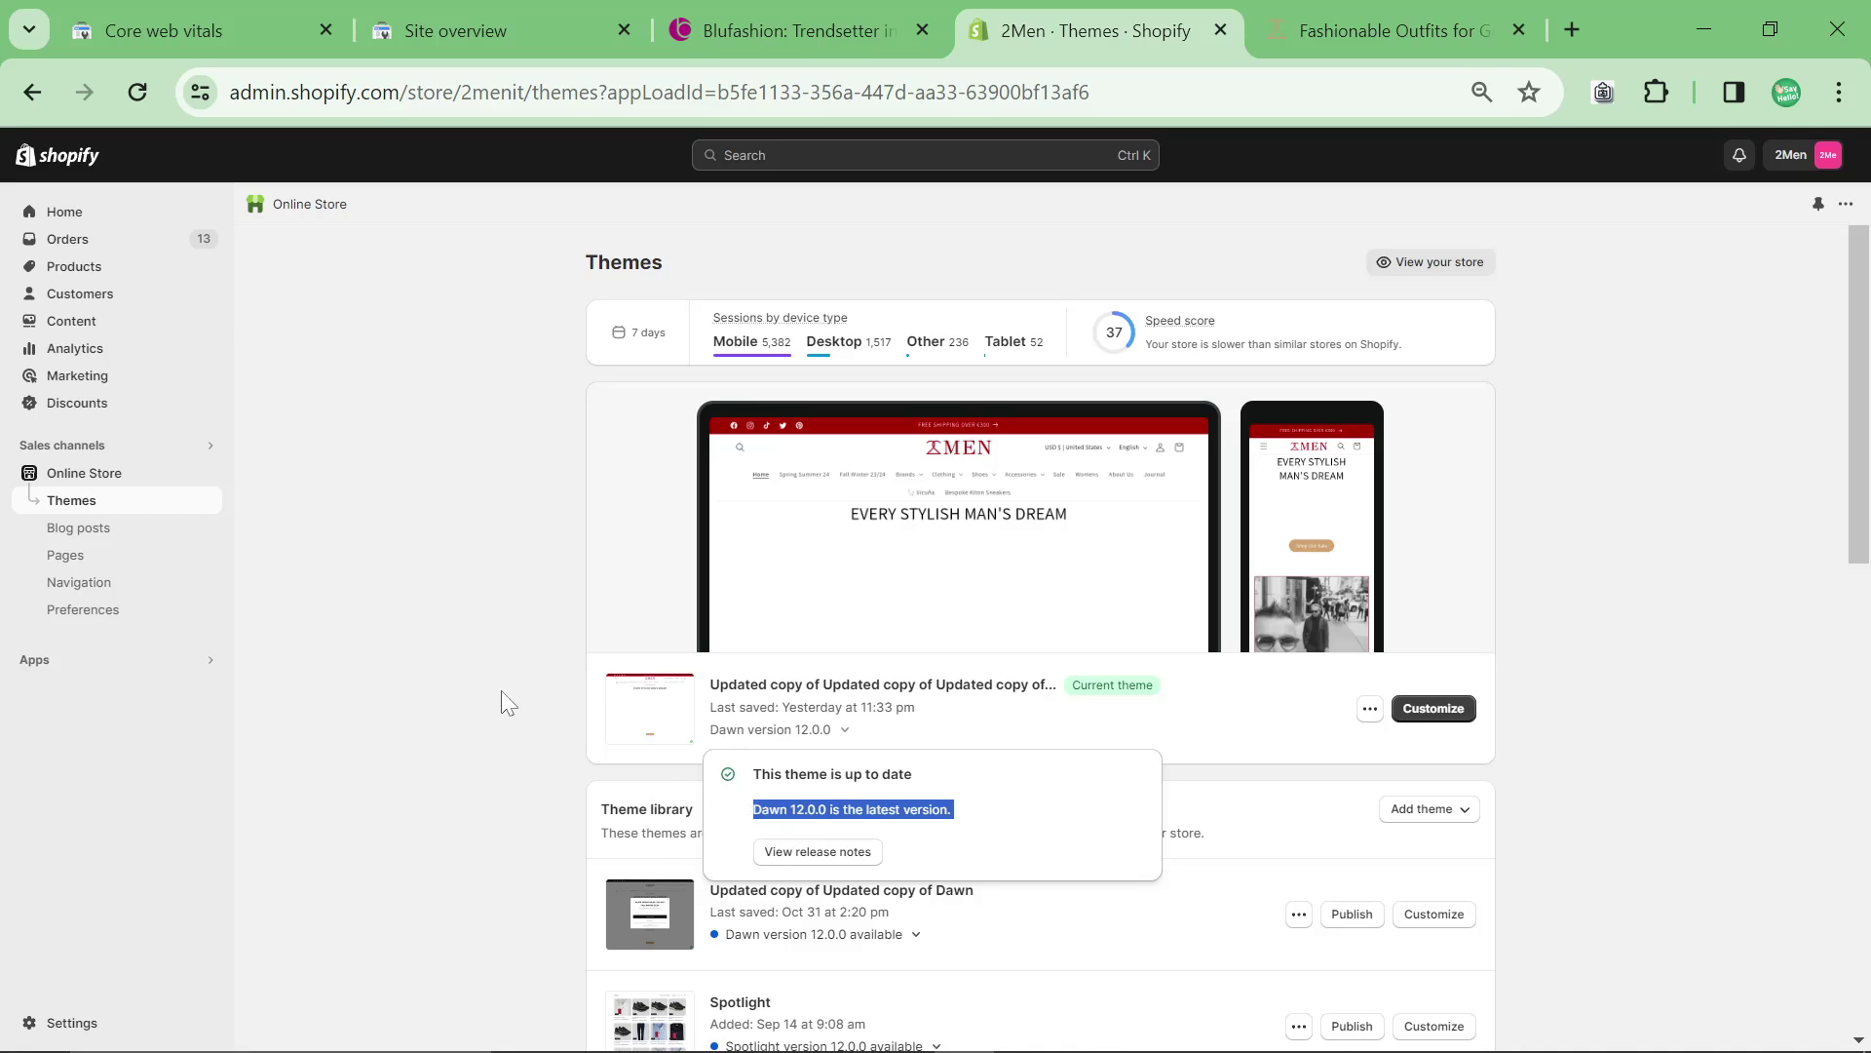
click(524, 658)
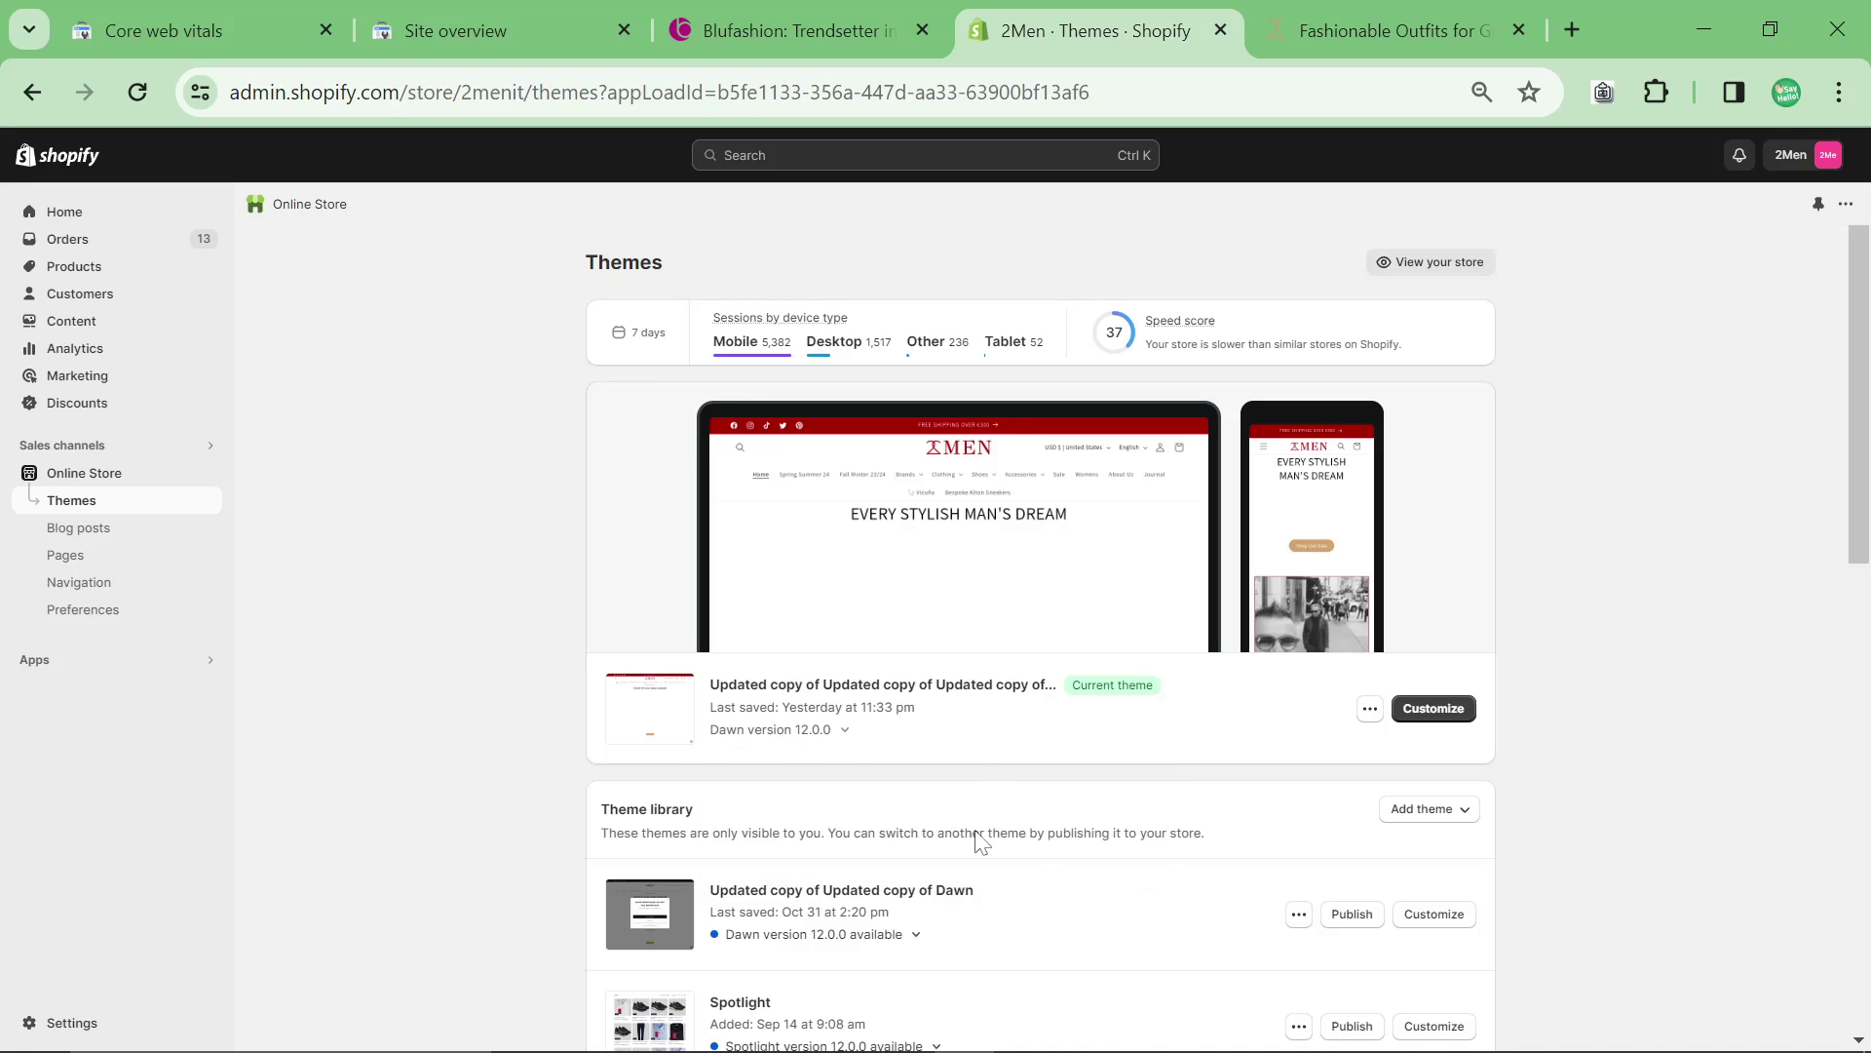
Return to the Core Web Vitals overview: 948 mobile URLs need improvement, 1,322 good
click(237, 24)
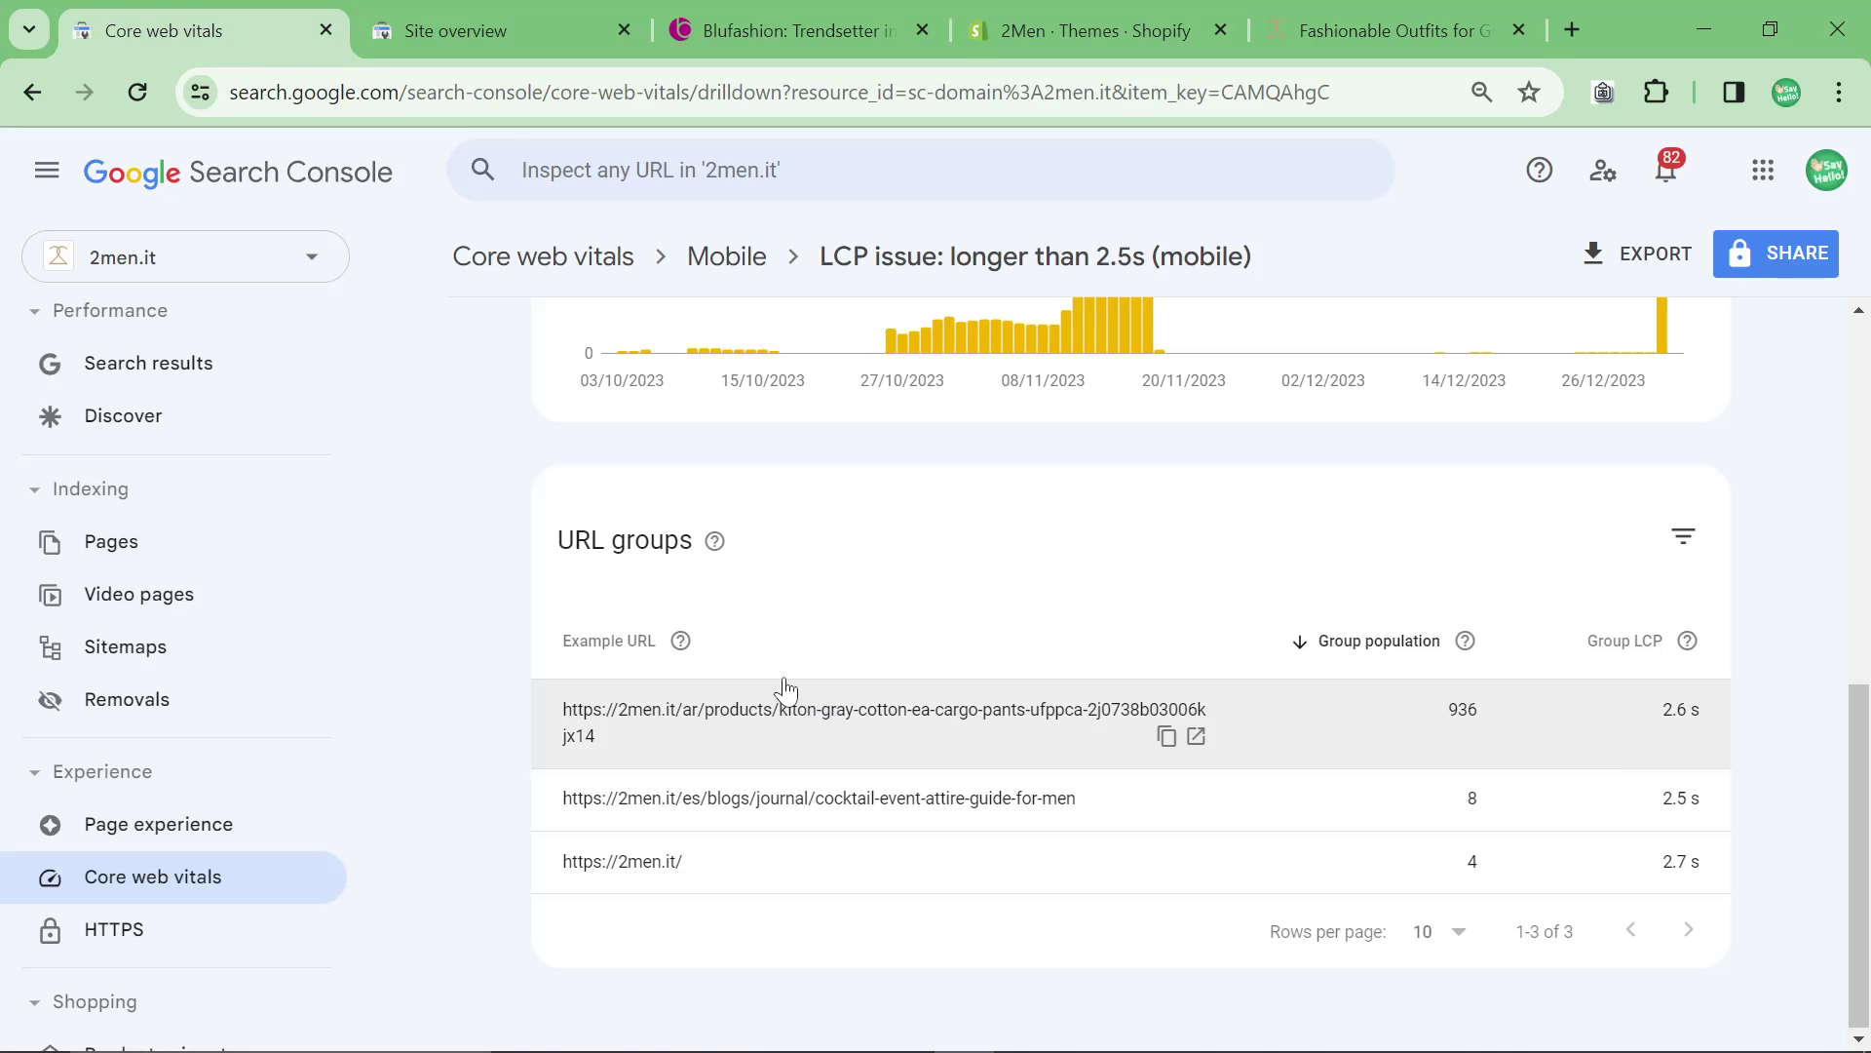
scroll(780, 673, up, 5)
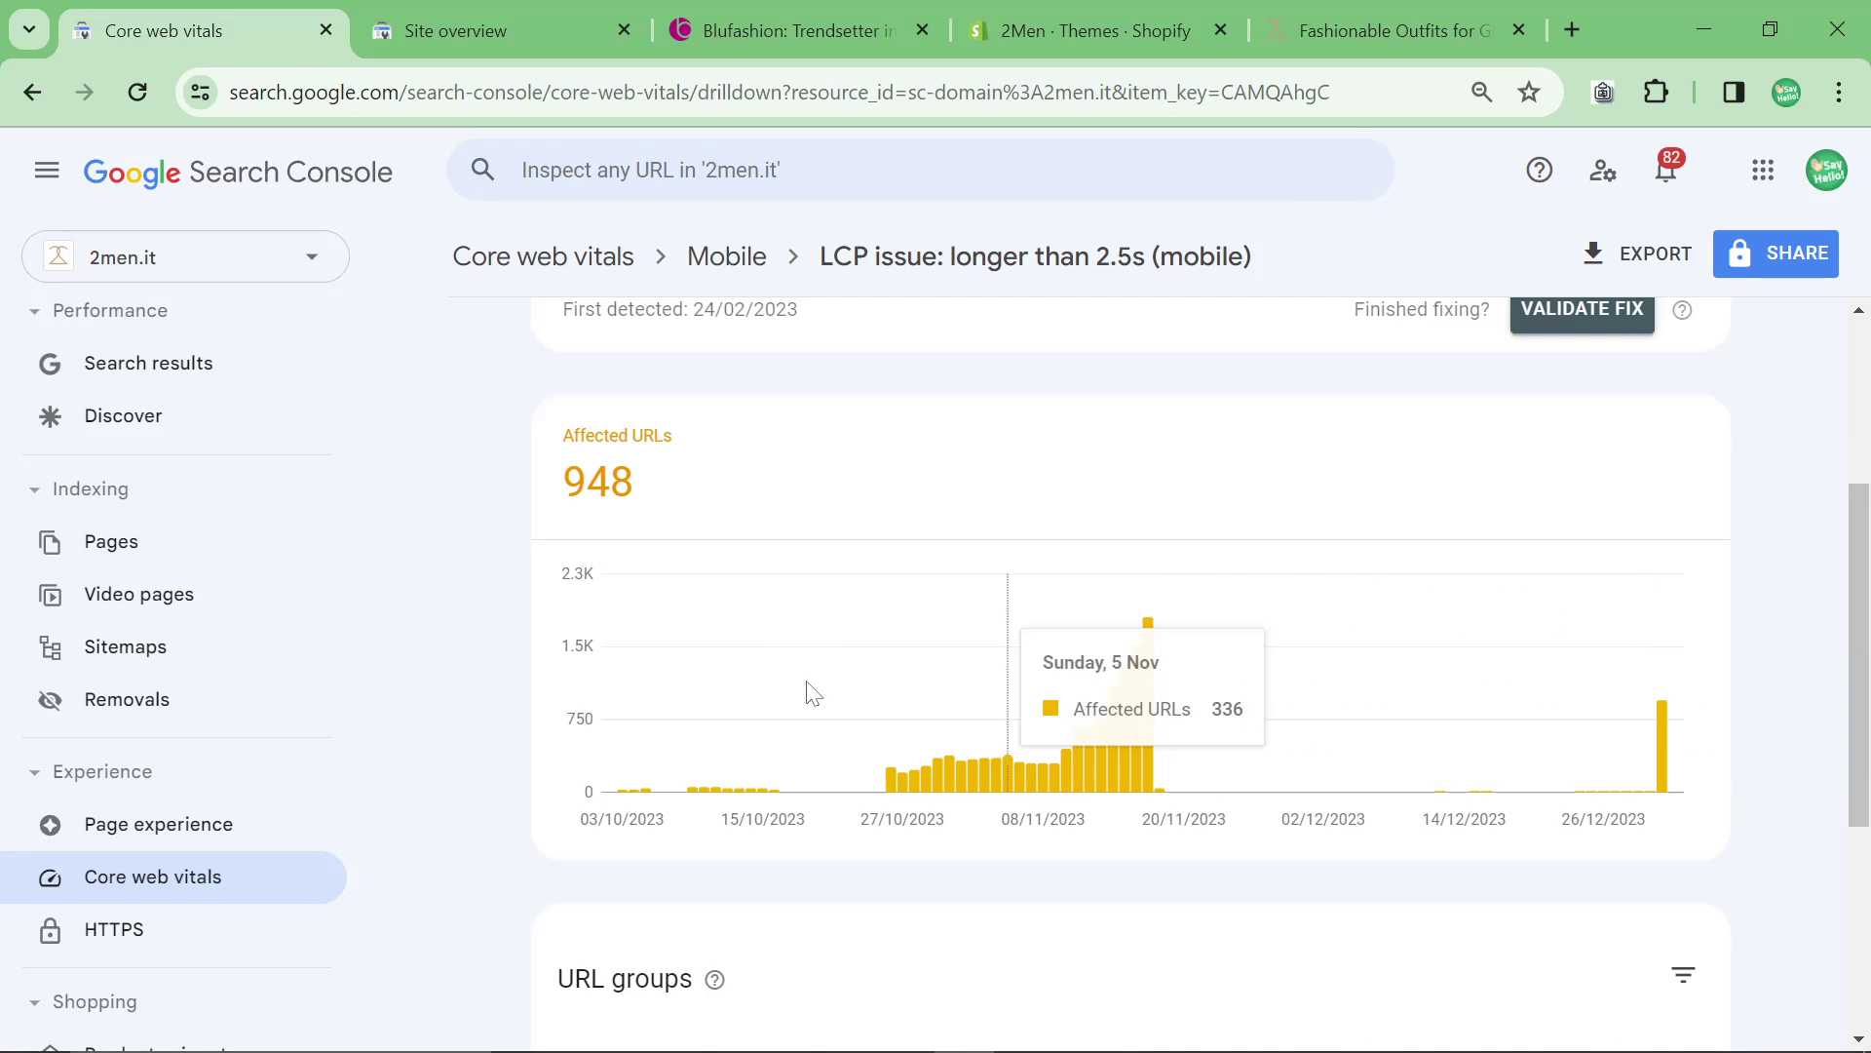
scroll(738, 692, up, 2)
scroll(737, 692, up, 2)
scroll(738, 701, down, 6)
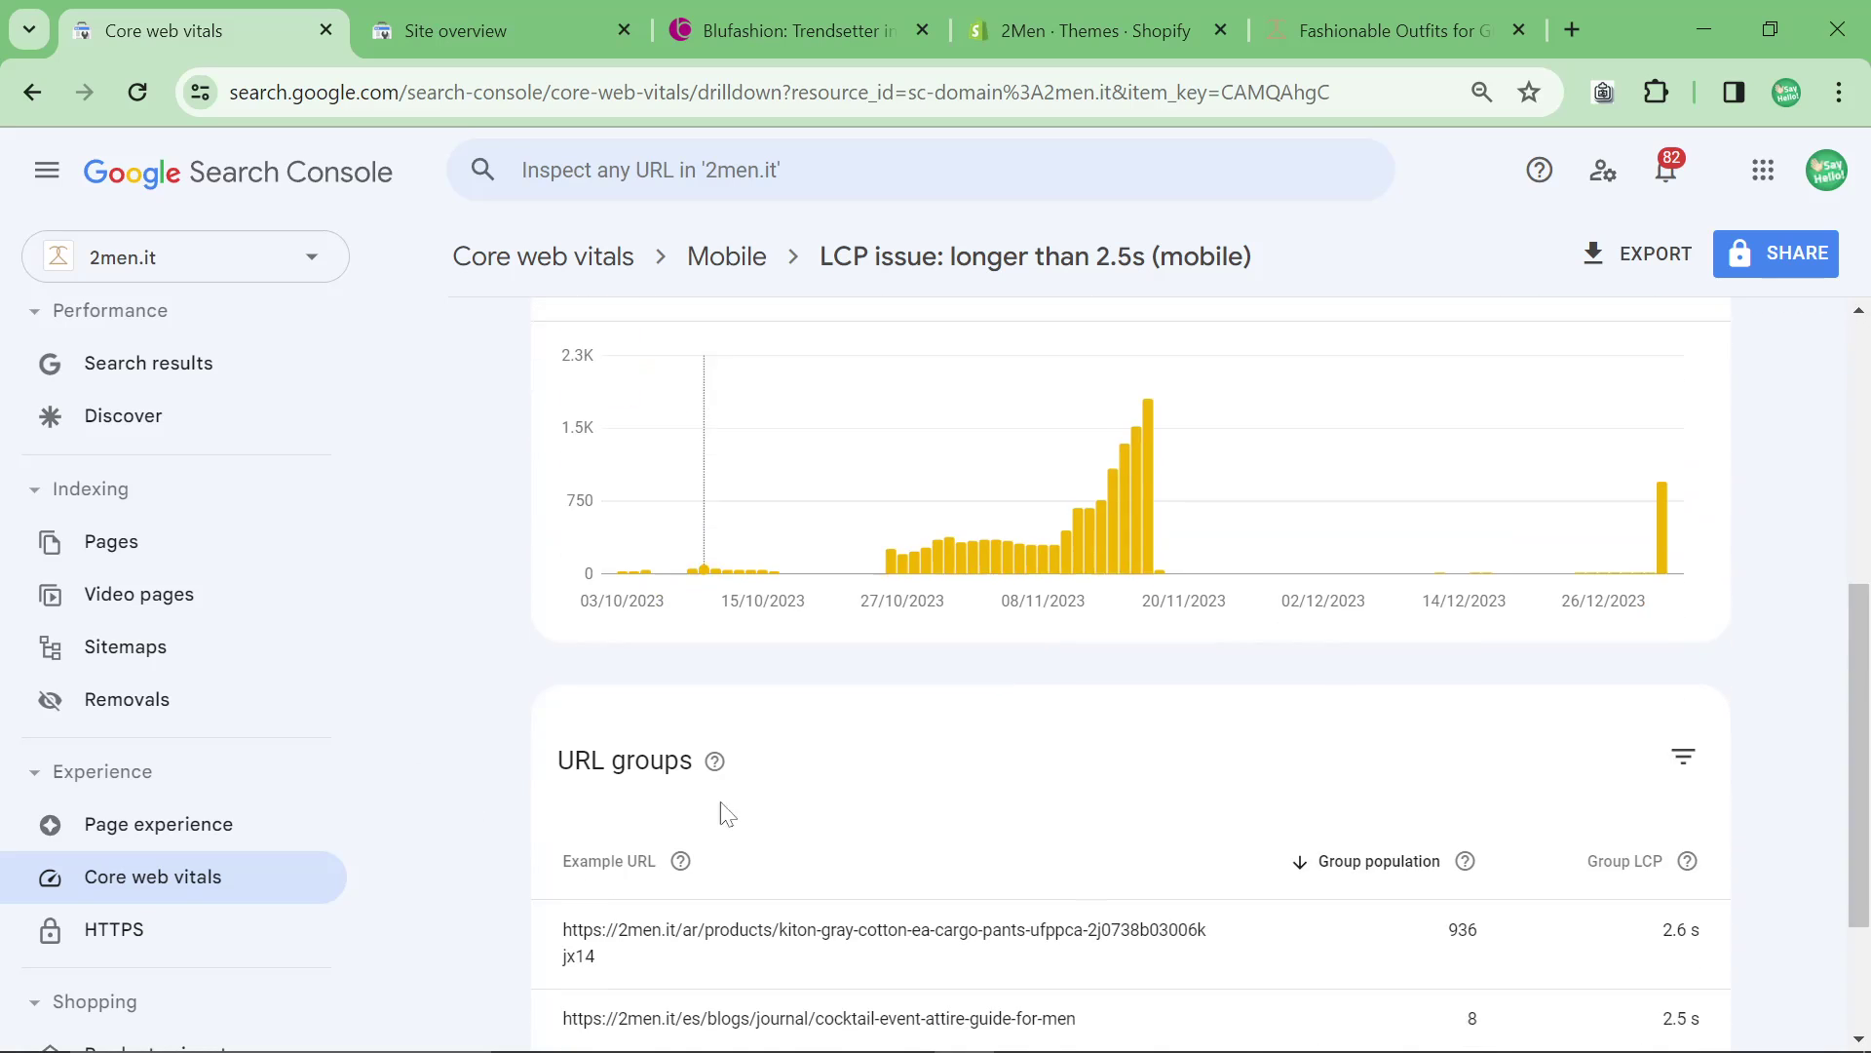
scroll(738, 807, down, 2)
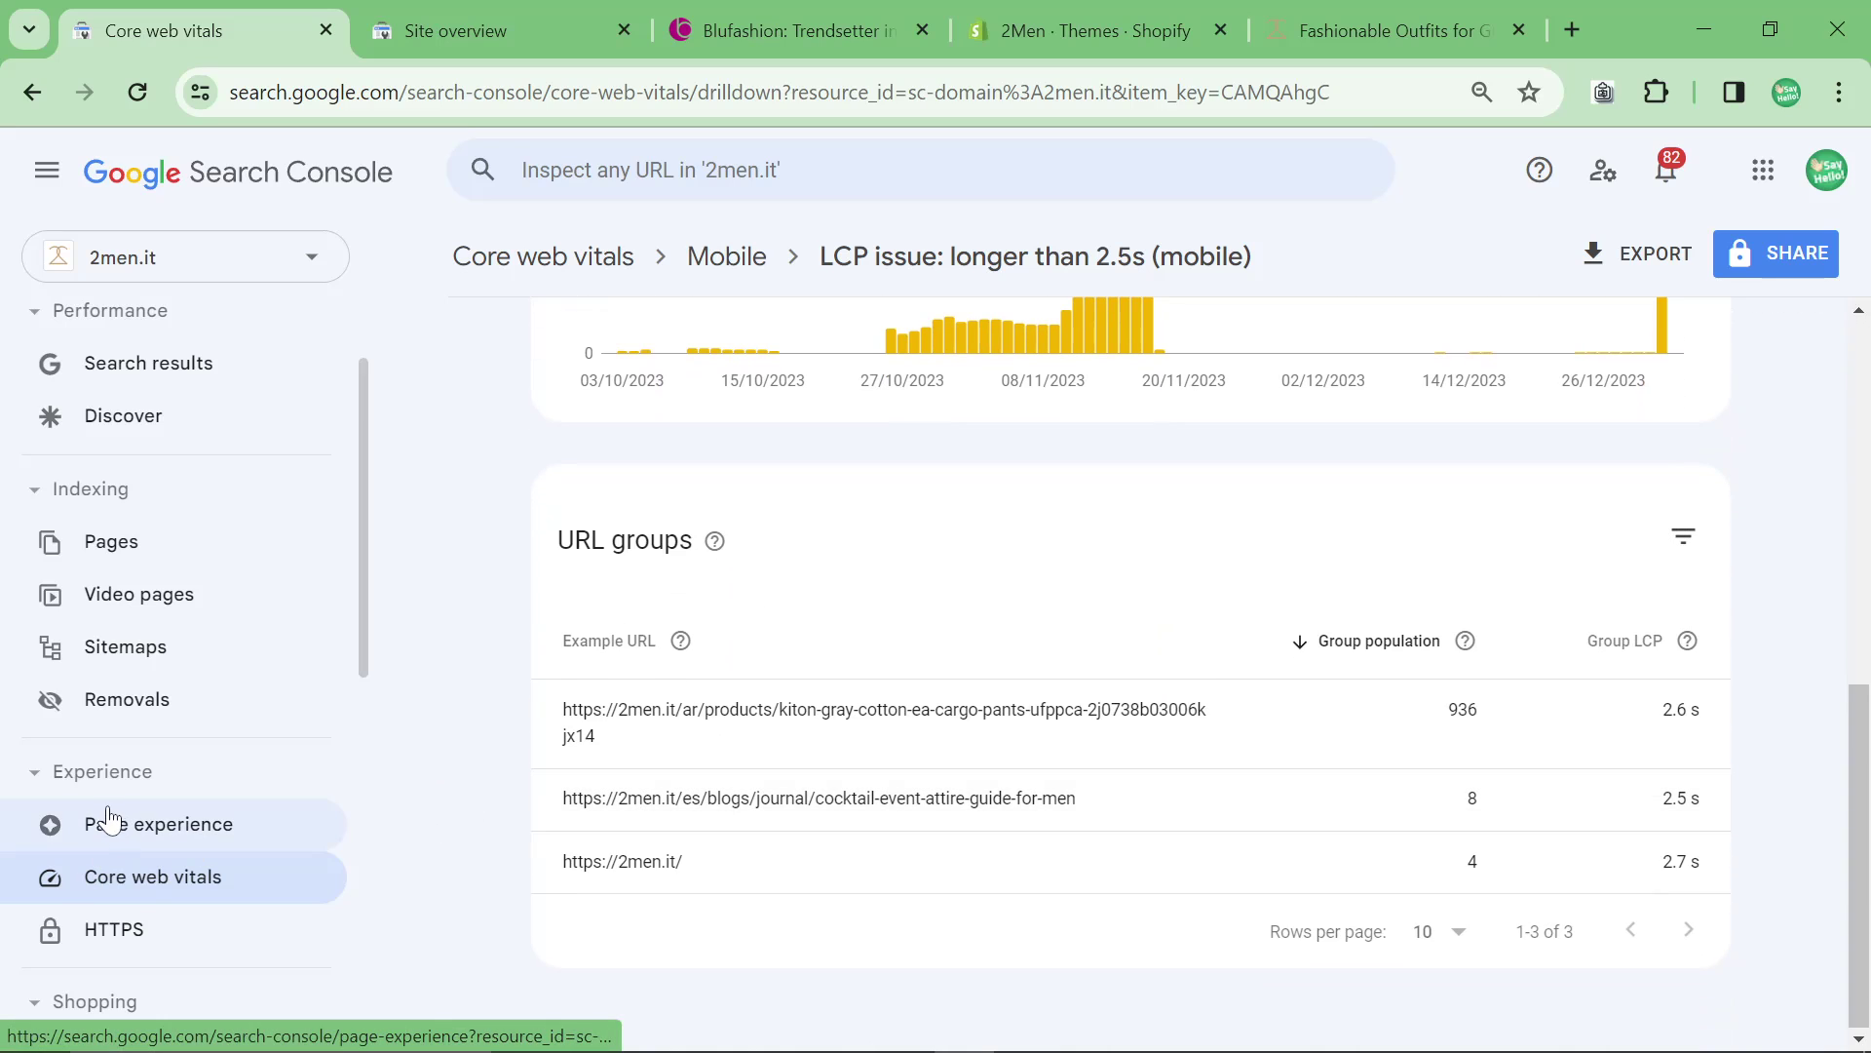
click(100, 820)
scroll(555, 886, down, 3)
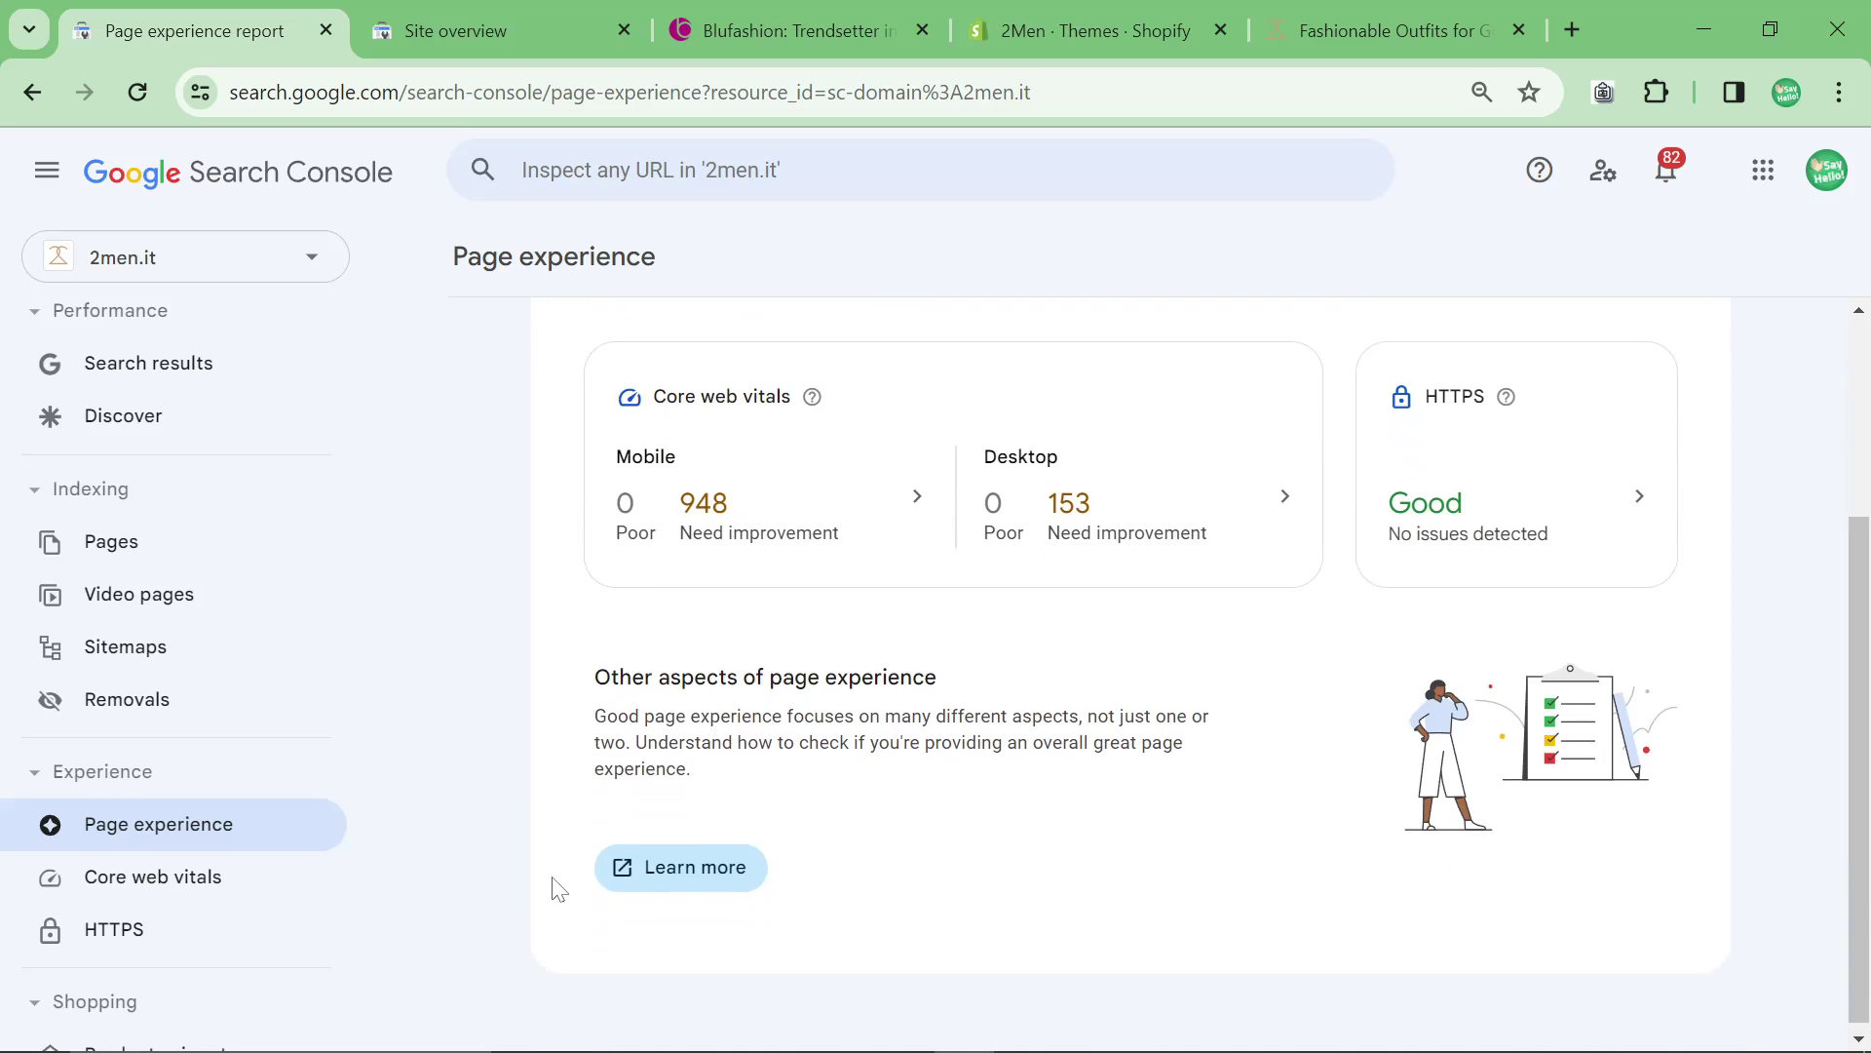
click(156, 876)
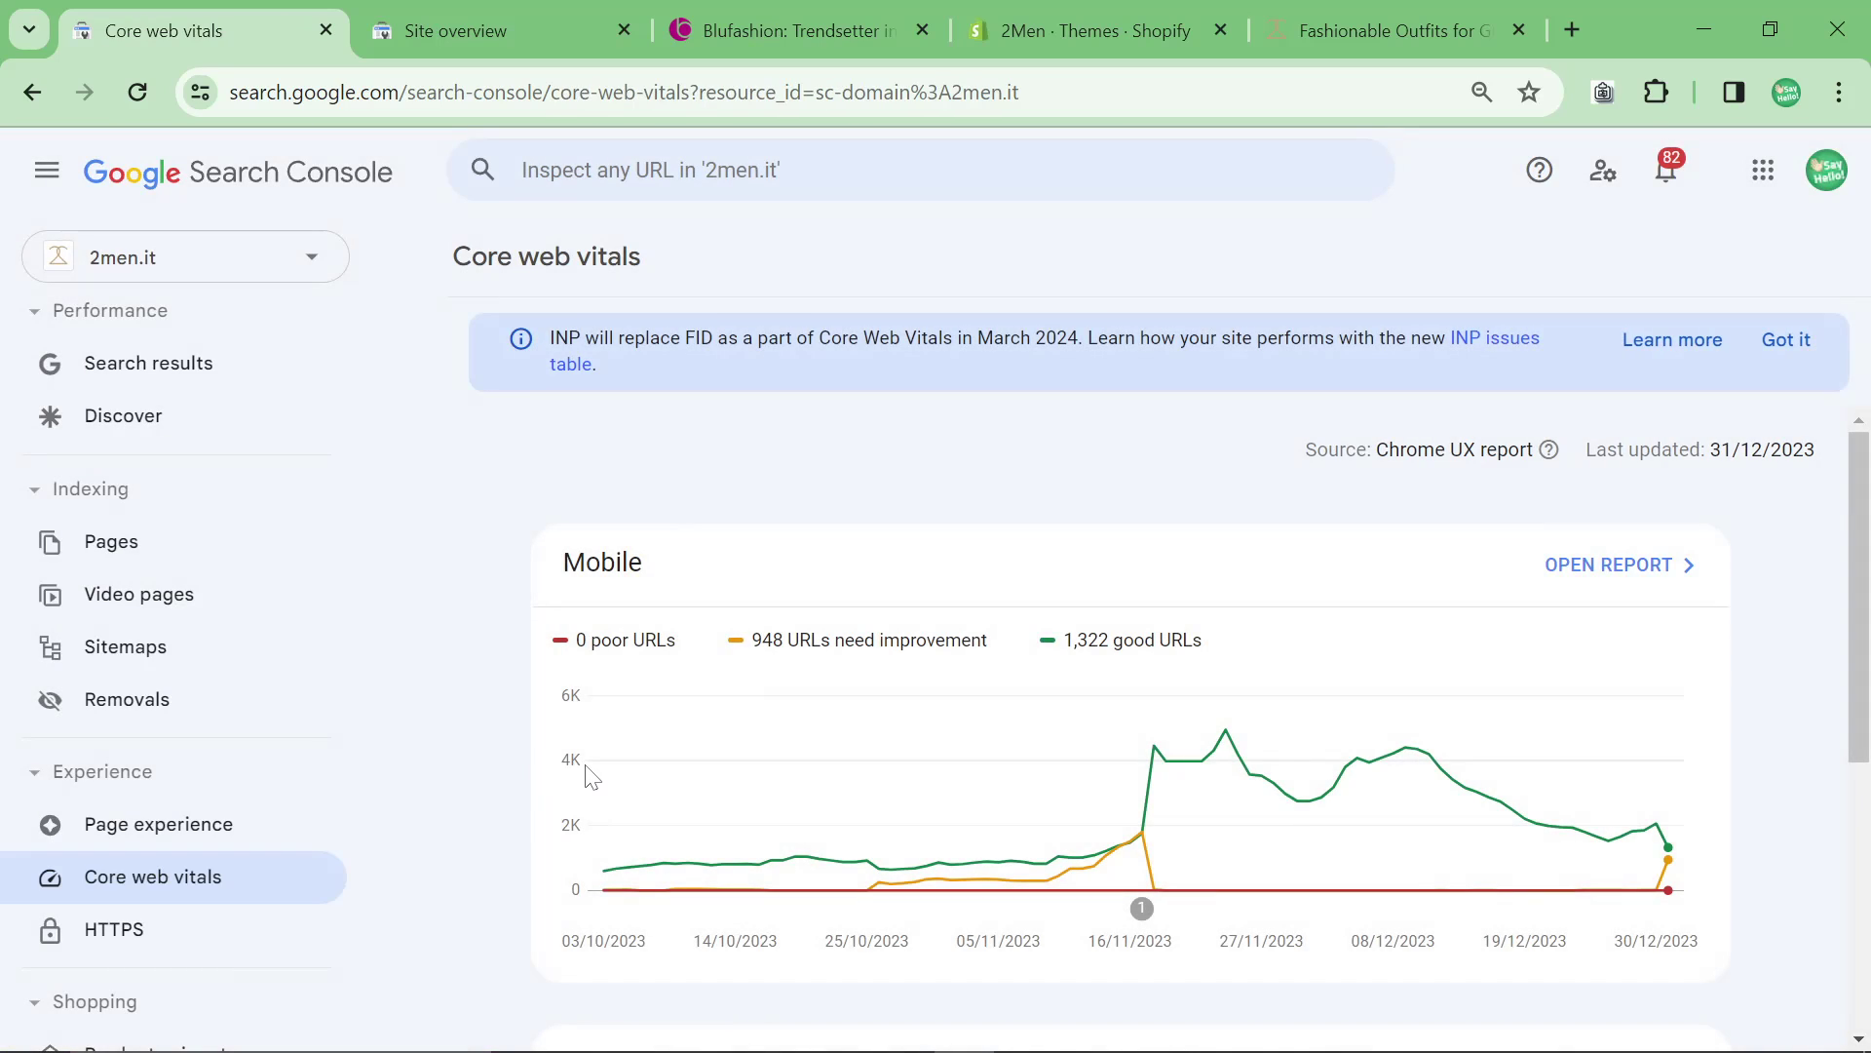
Bring up ChatGPT's regex answer with the find bar closed and chat sidebar collapsed
key(alt+Tab)
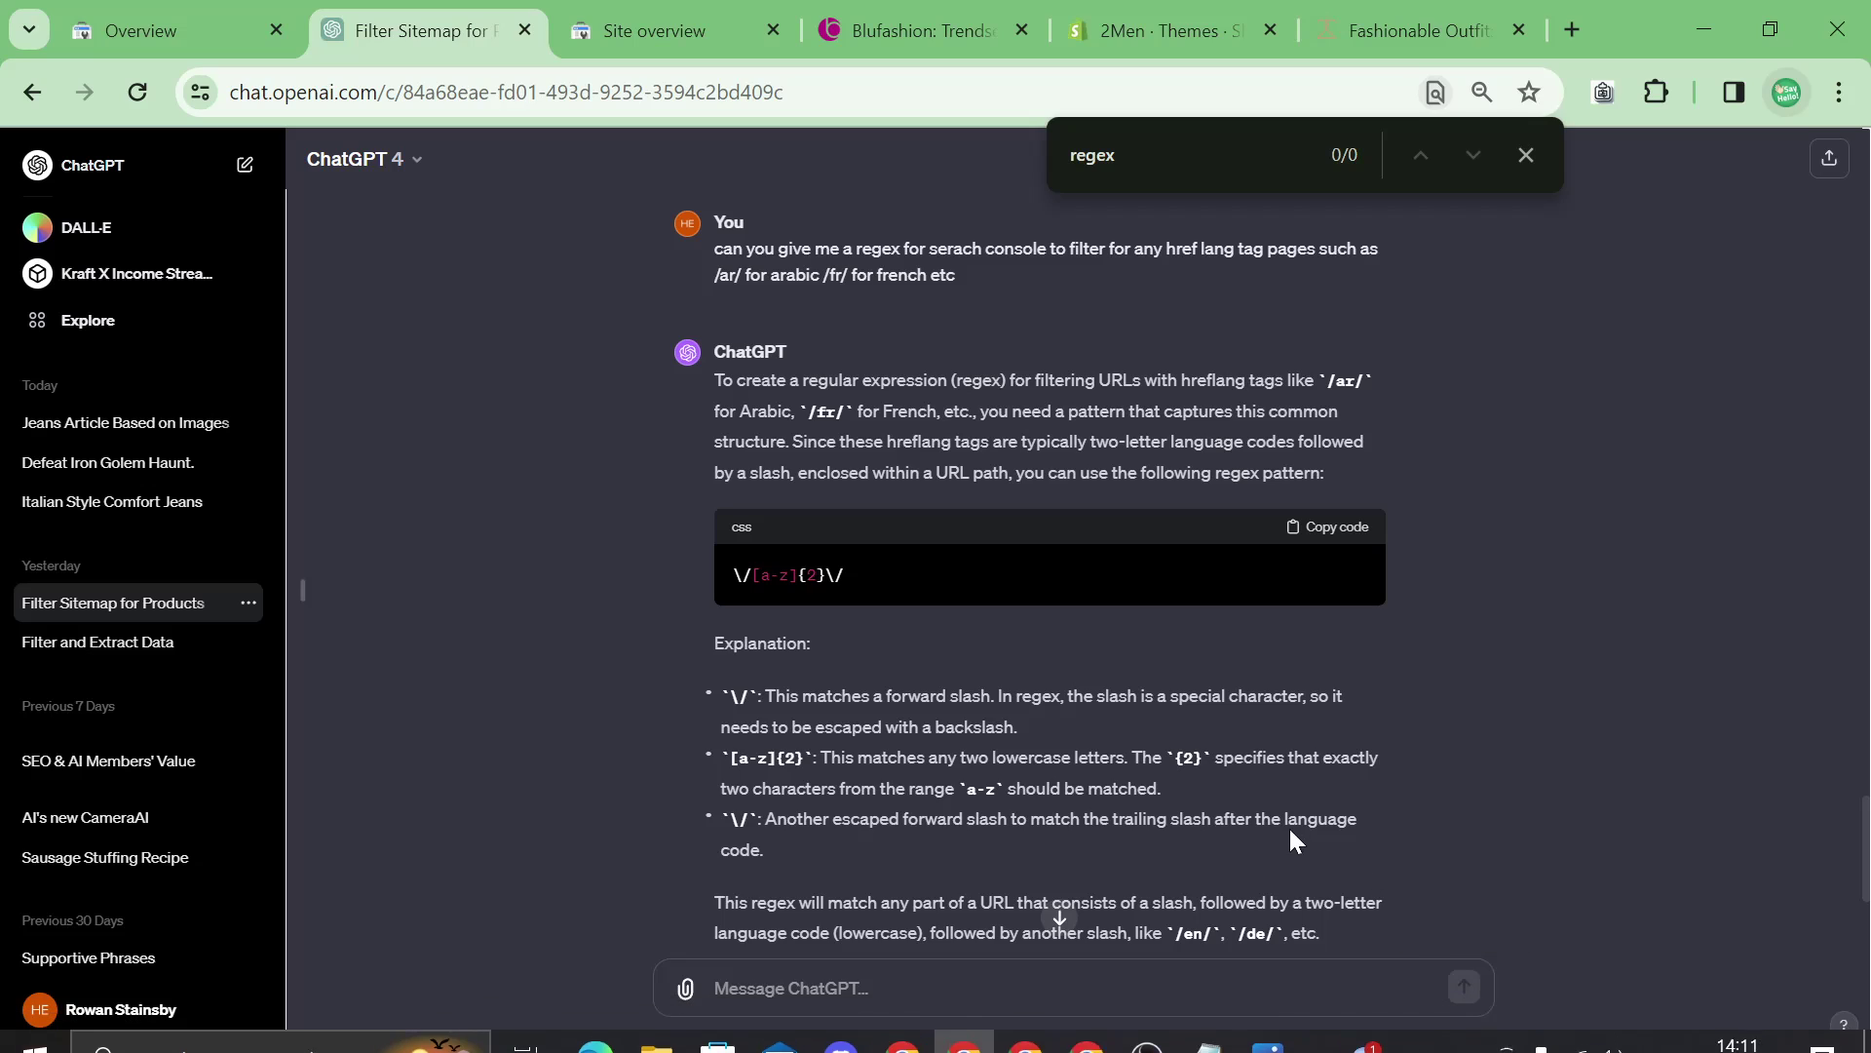
scroll(1118, 661, up, 10)
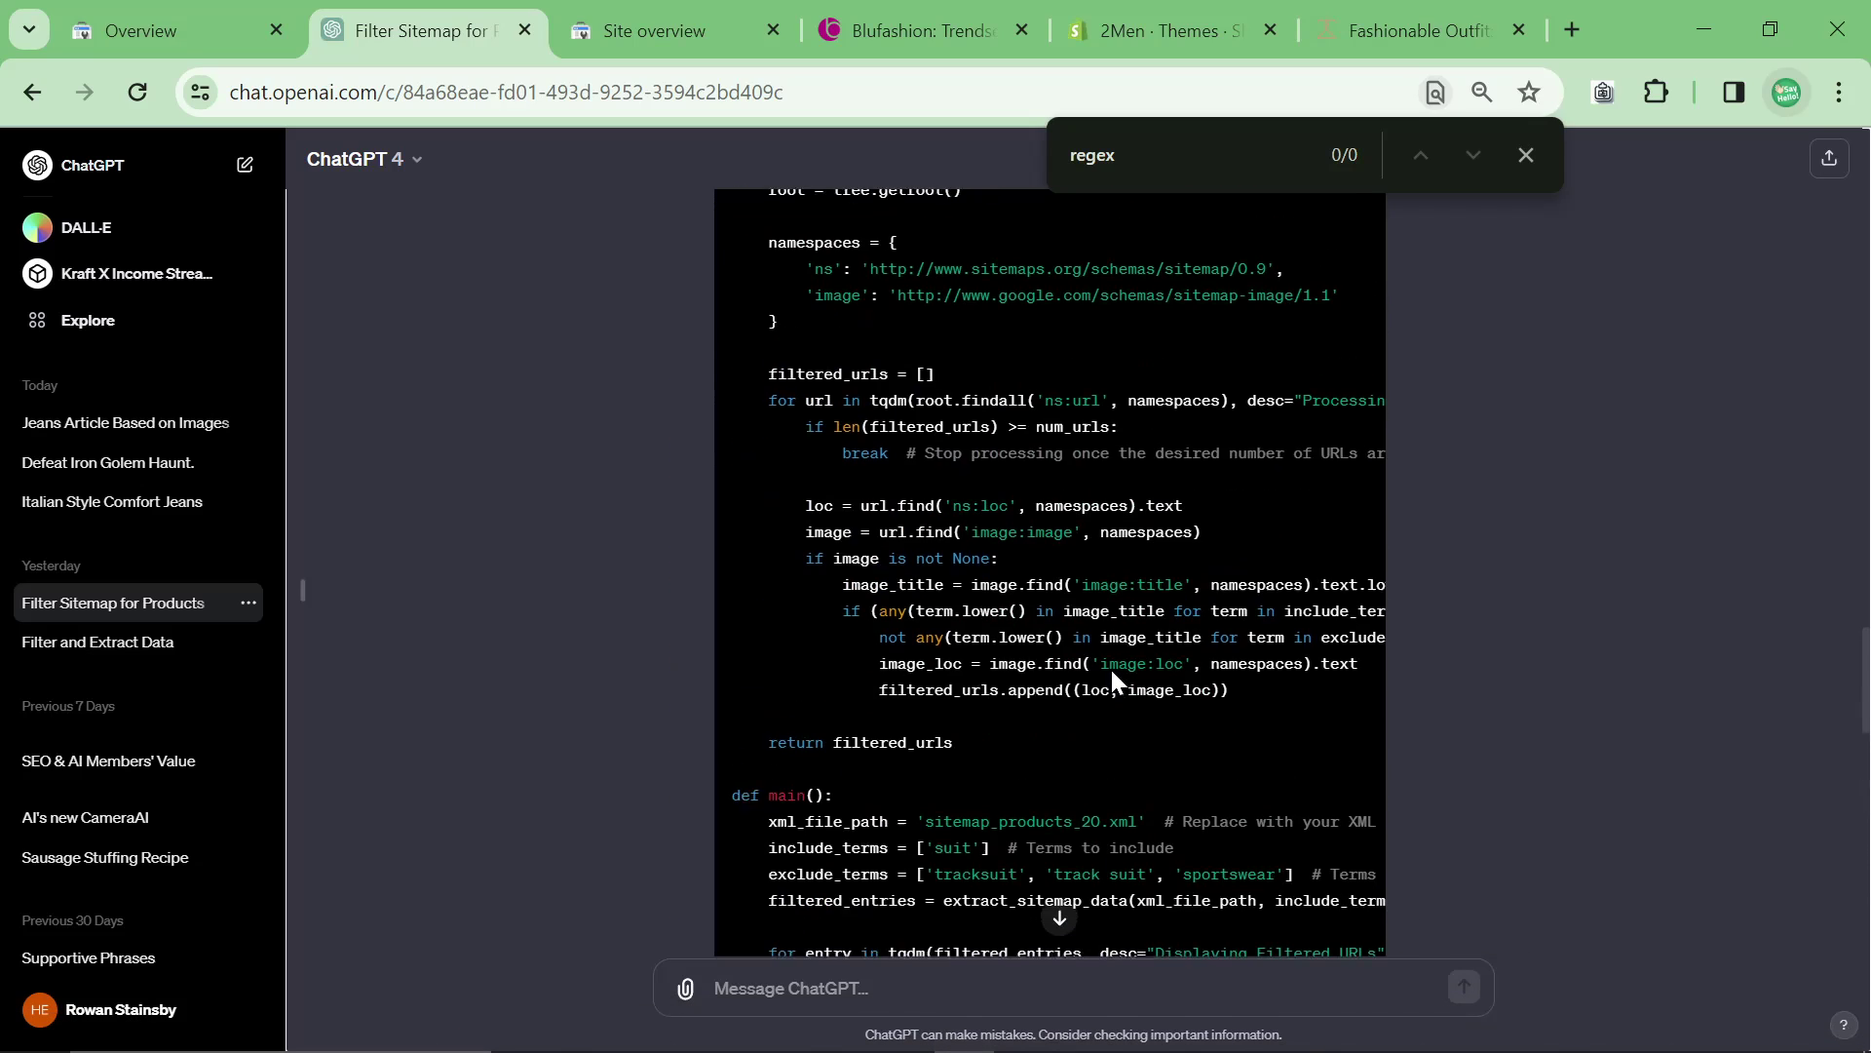
scroll(1084, 776, down, 3)
scroll(1082, 770, down, 7)
scroll(892, 581, up, 2)
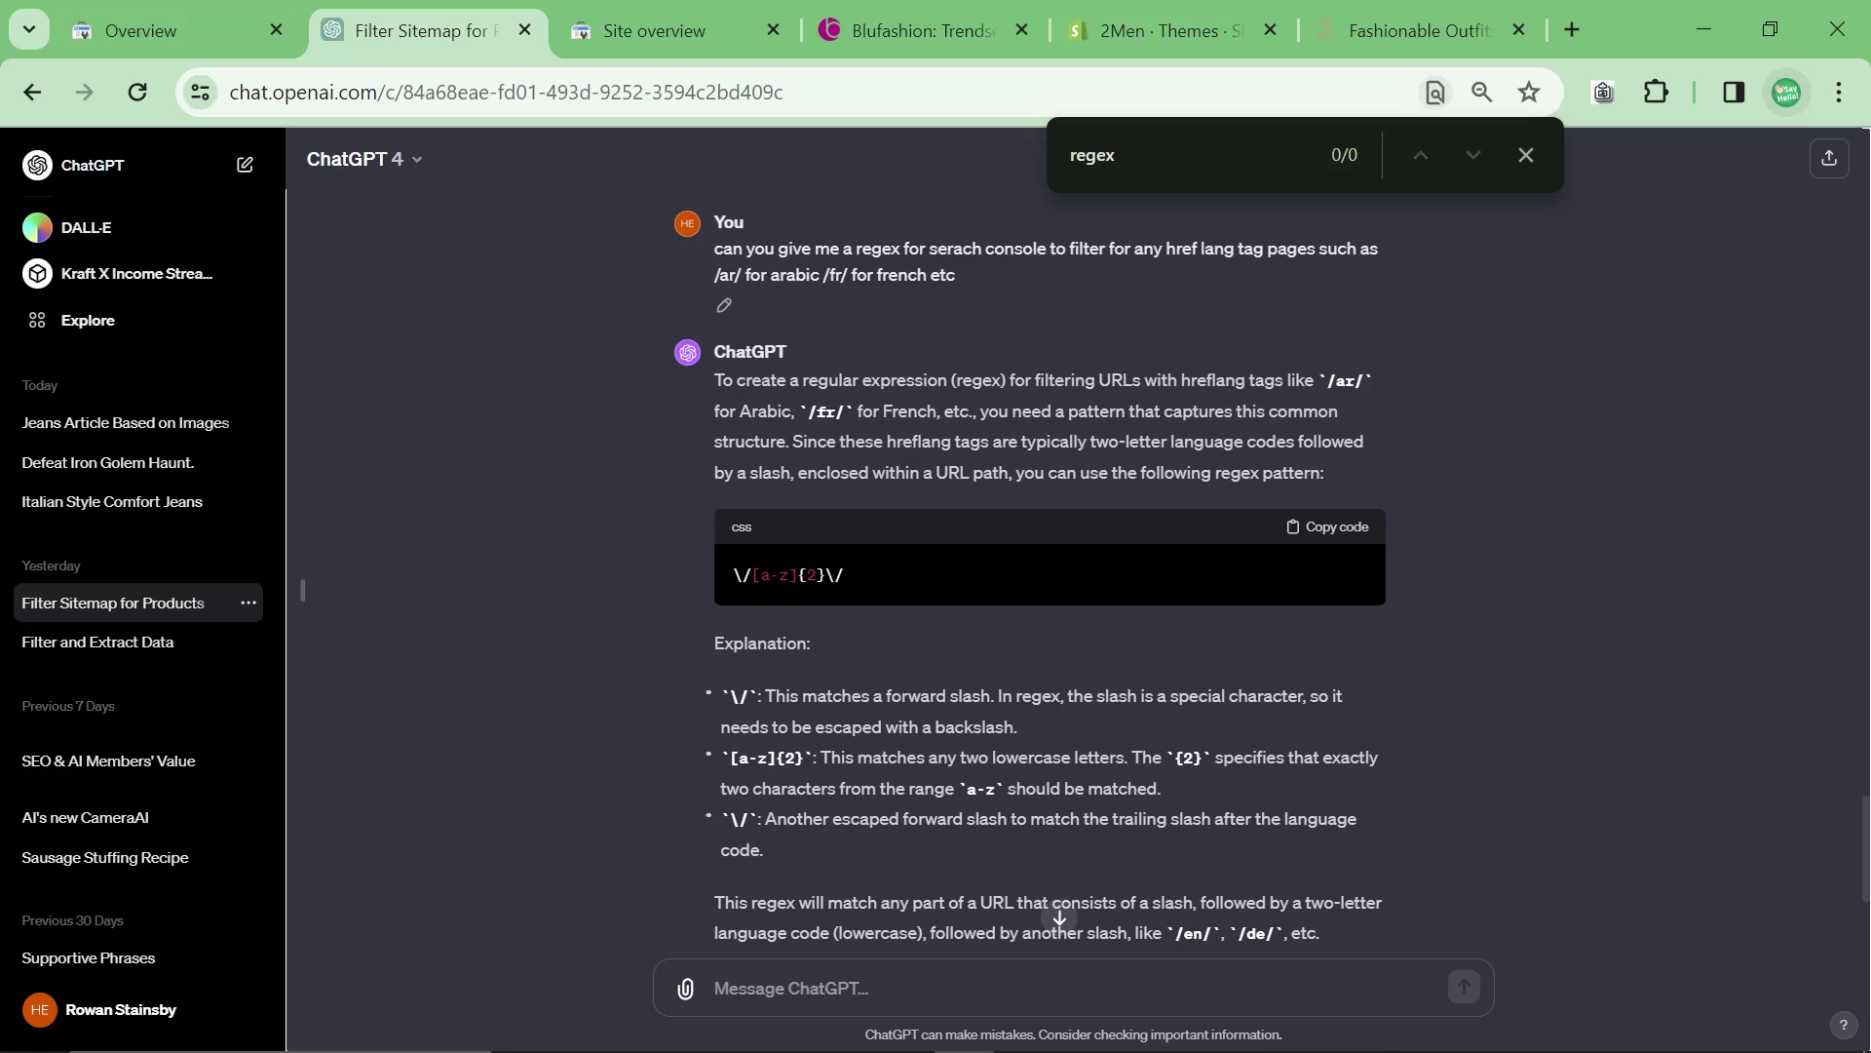
click(1527, 155)
click(303, 585)
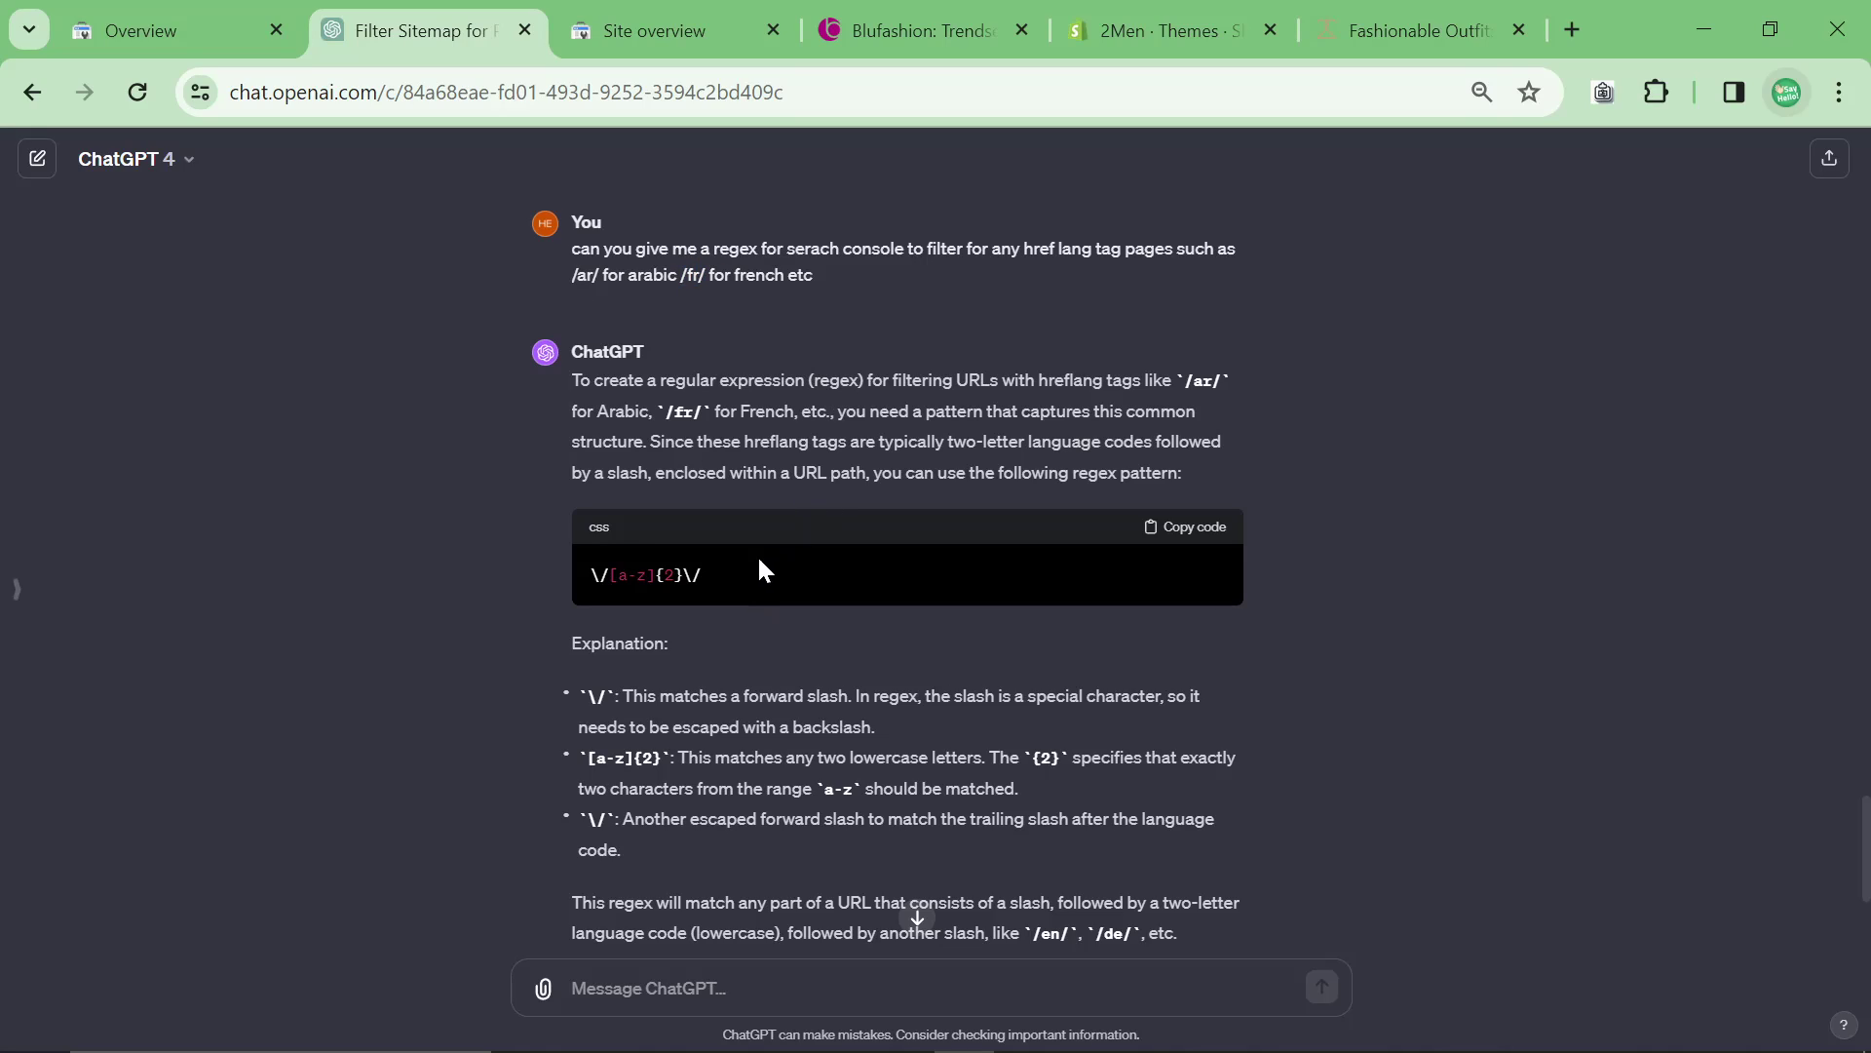
Enlarge the chat text and select the regex \/[a-z]{2}\/ for copying
drag(750, 573, 517, 611)
click(589, 571)
key(ctrl+plus)
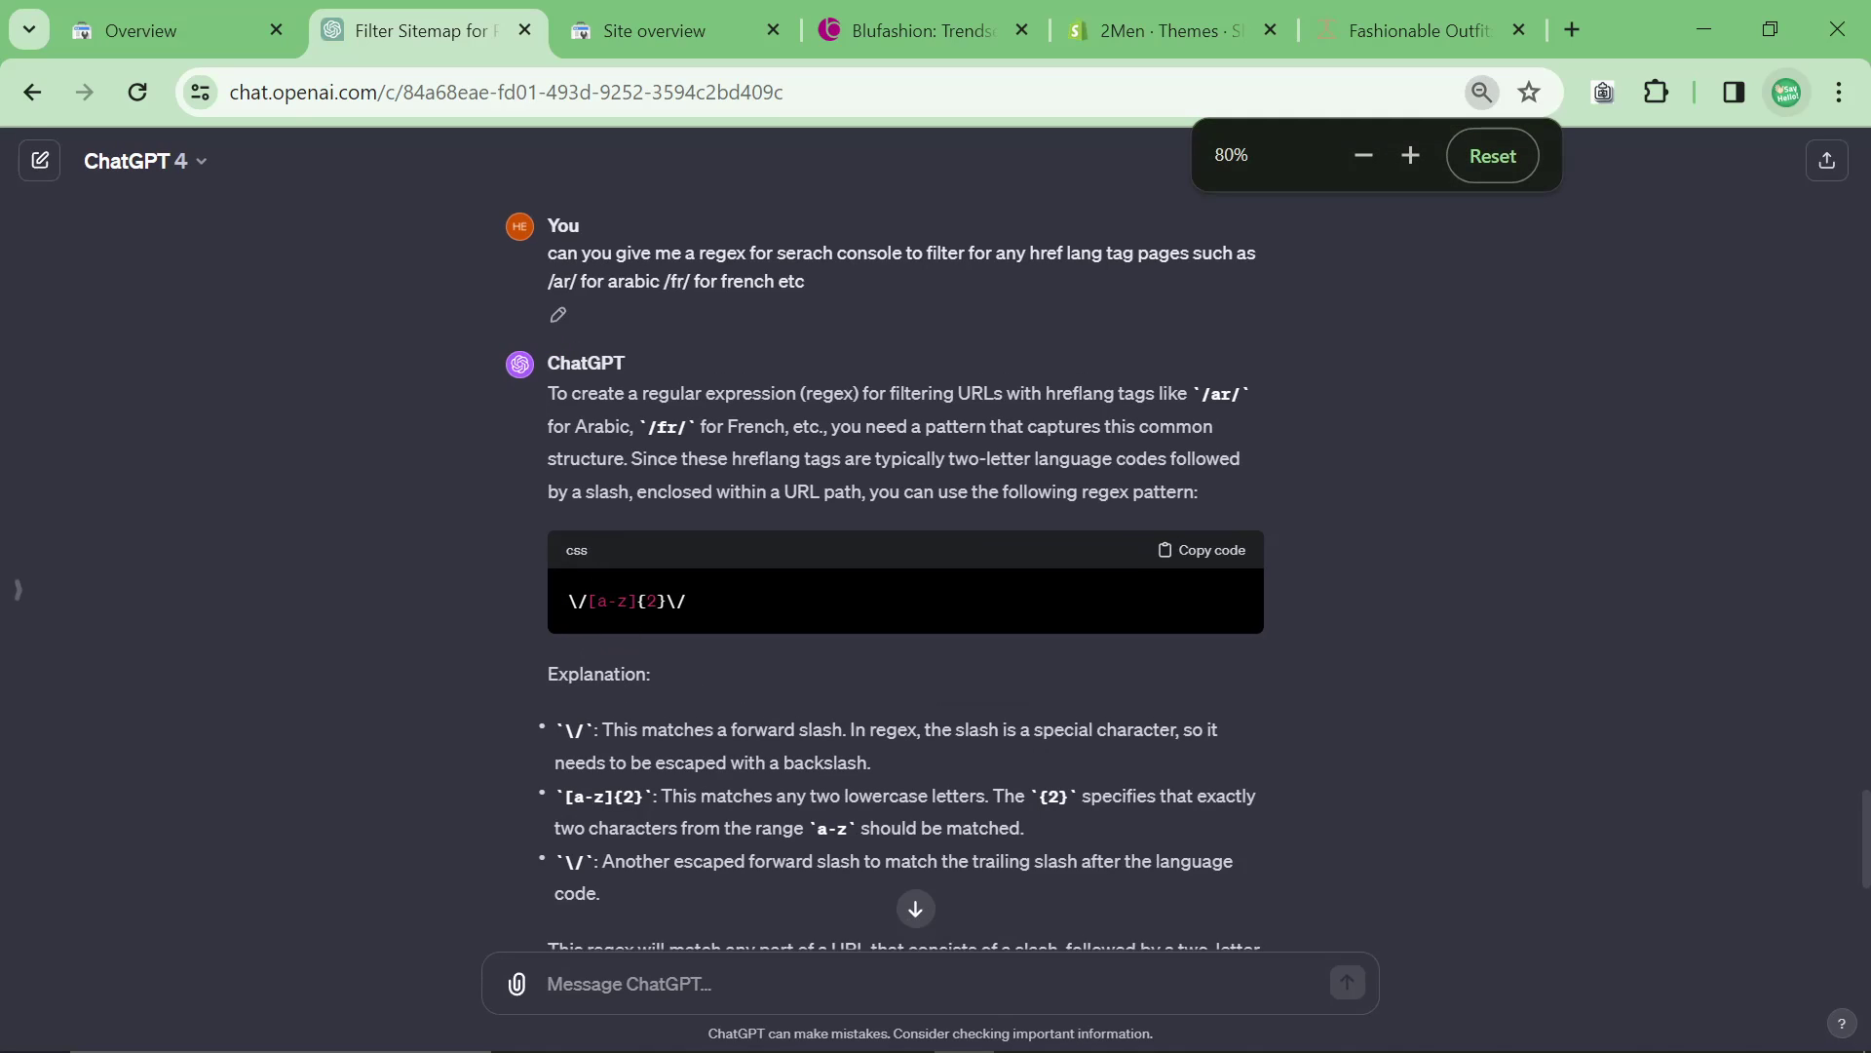
drag(687, 602, 570, 601)
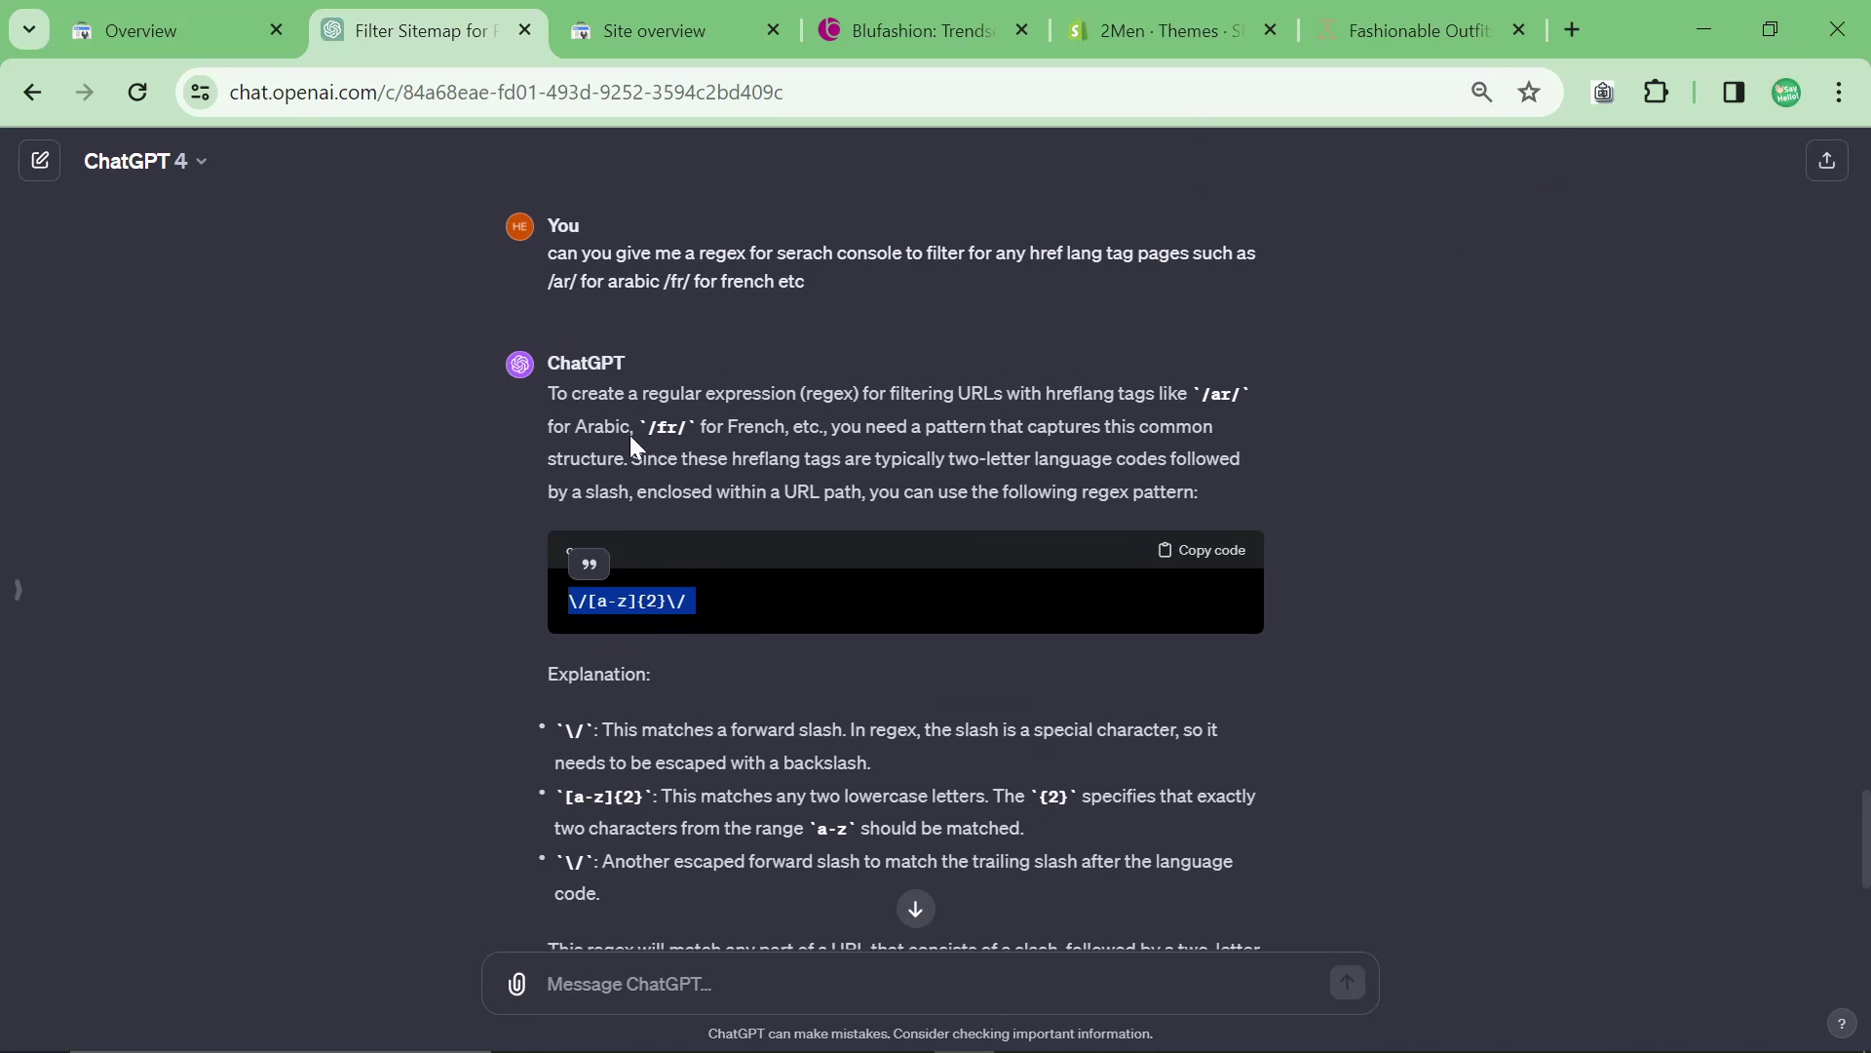
click(146, 30)
Filter Search results by Page with the custom regex \/[a-z]{2}\/
click(185, 513)
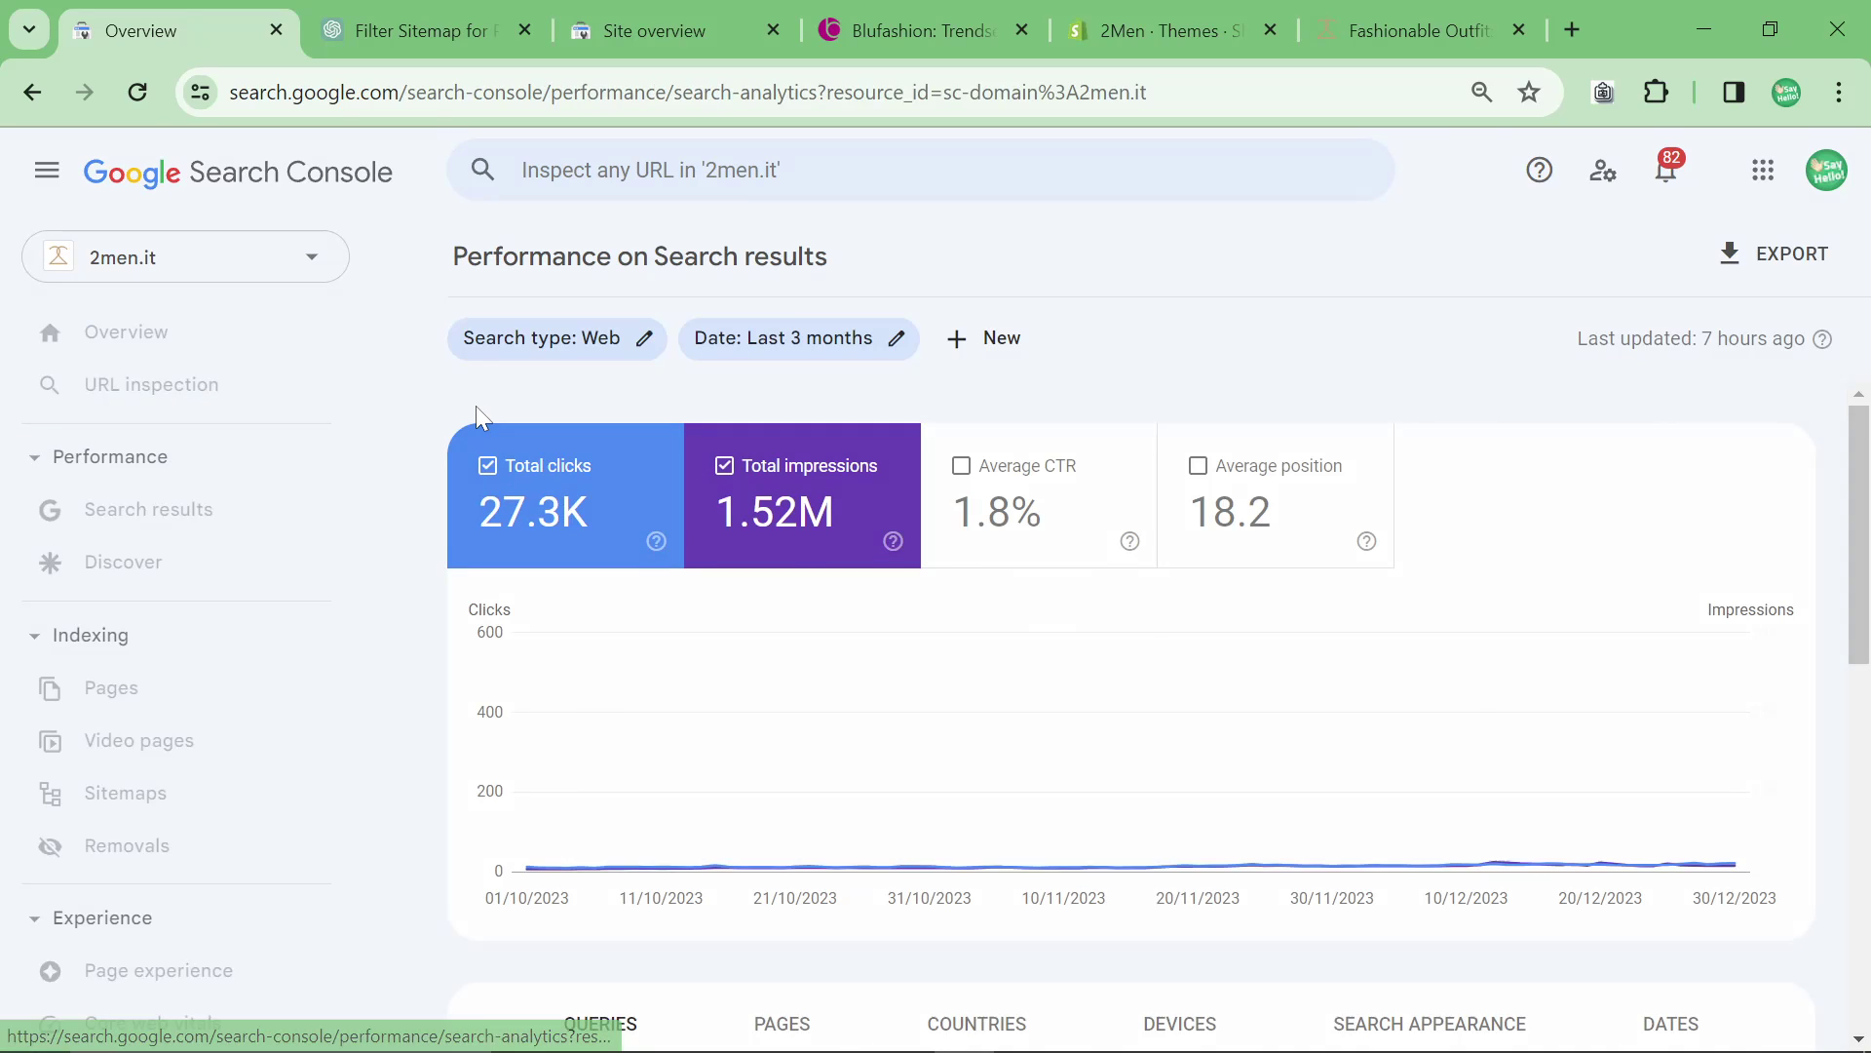
click(991, 341)
click(1041, 432)
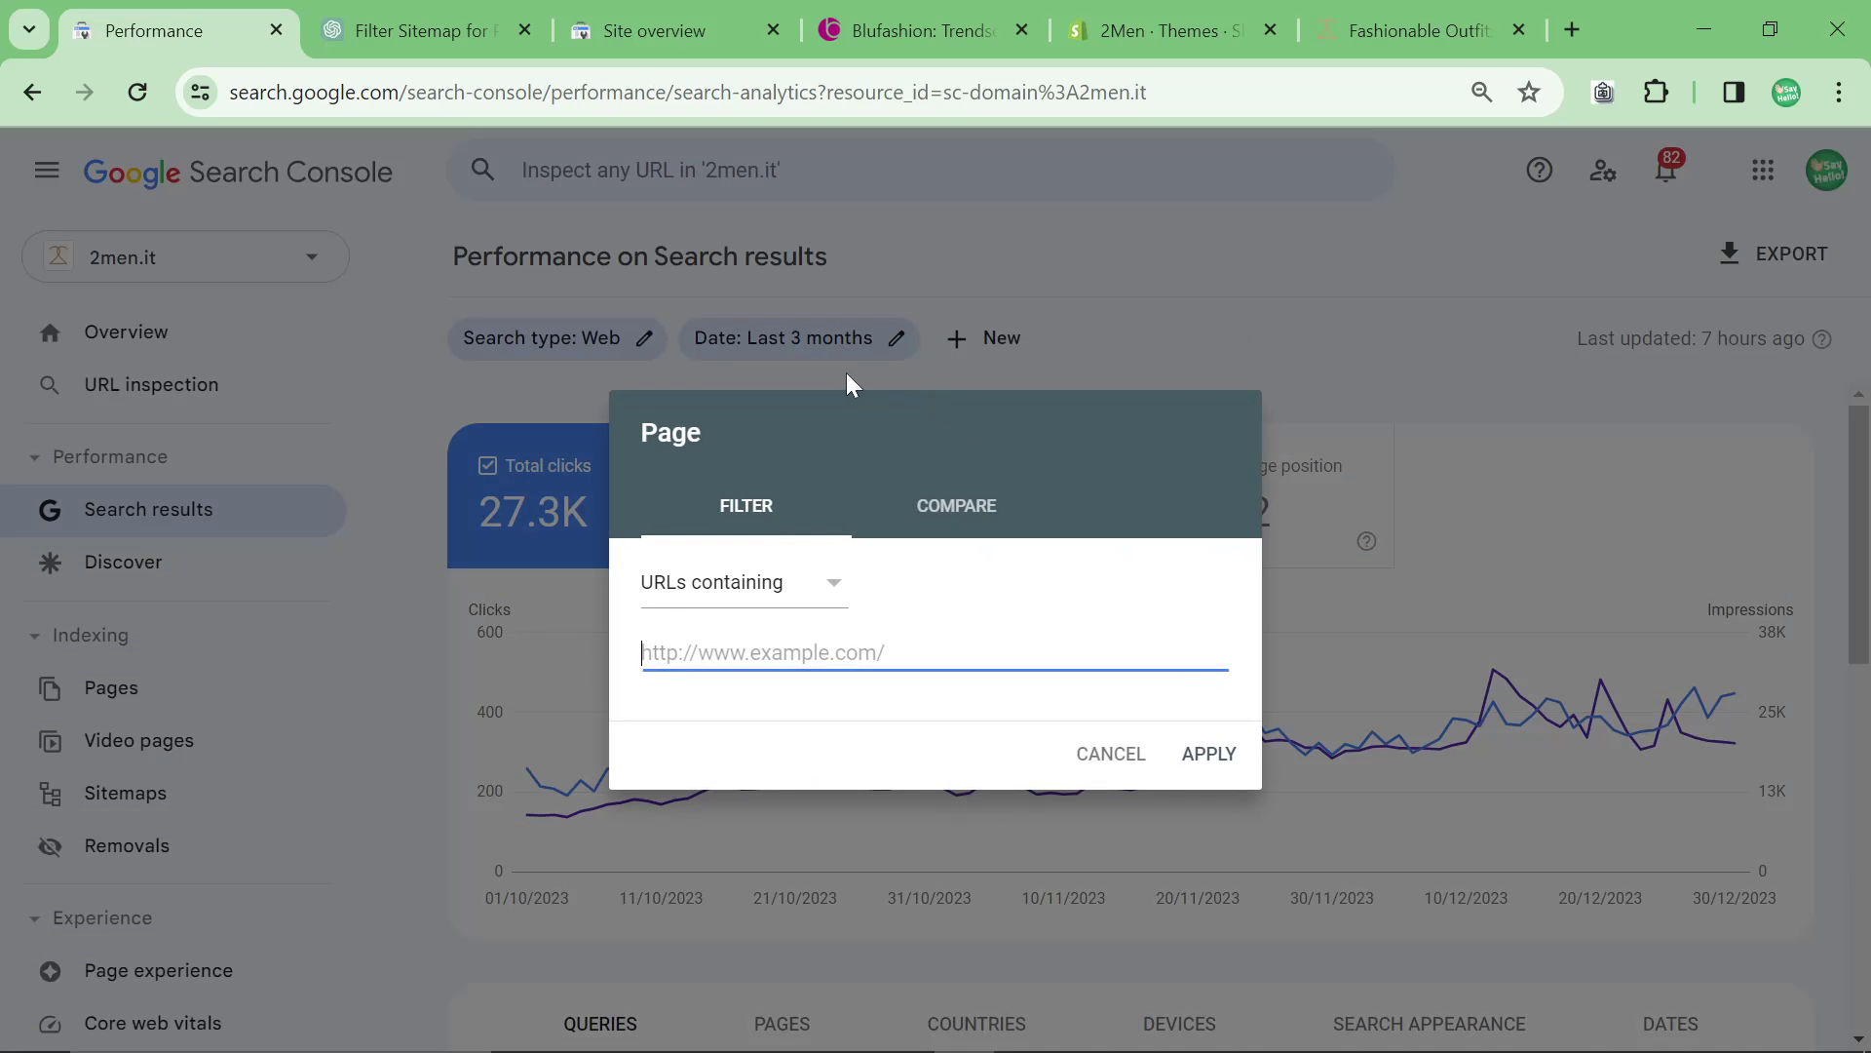
click(781, 582)
click(792, 720)
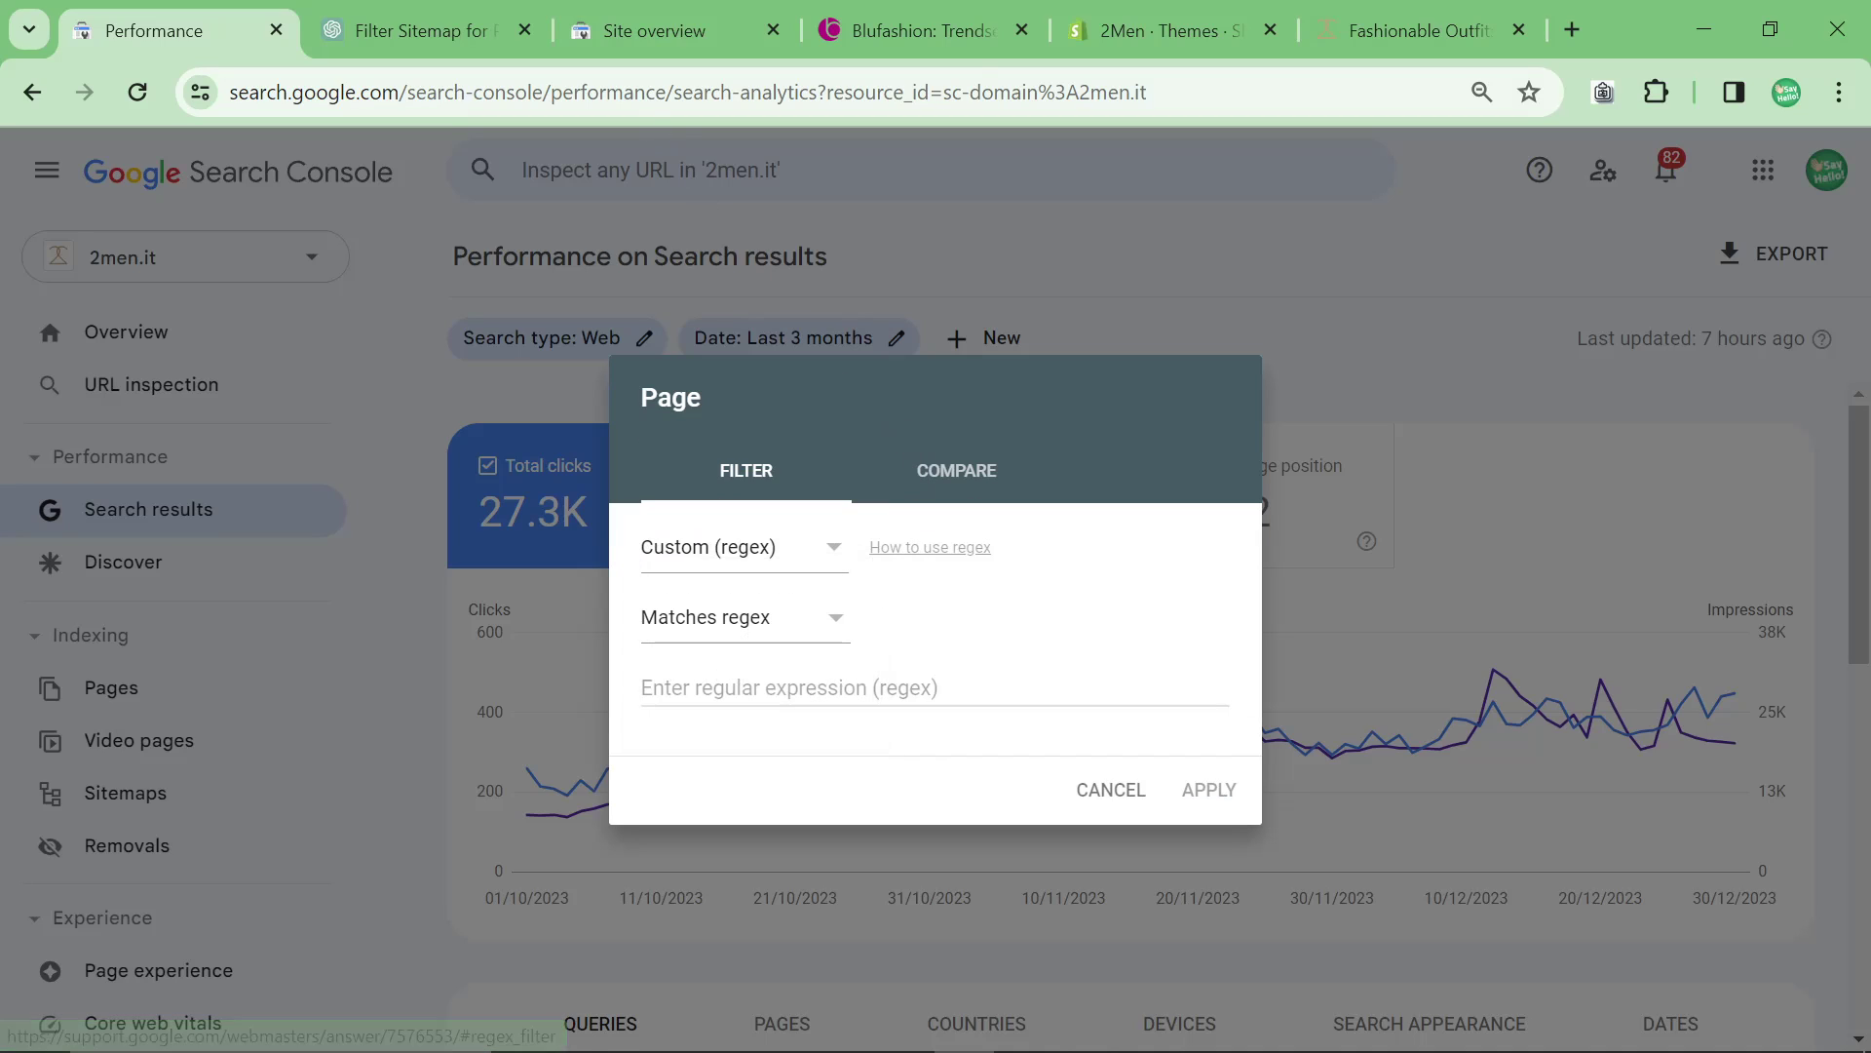
mouse_move(677, 39)
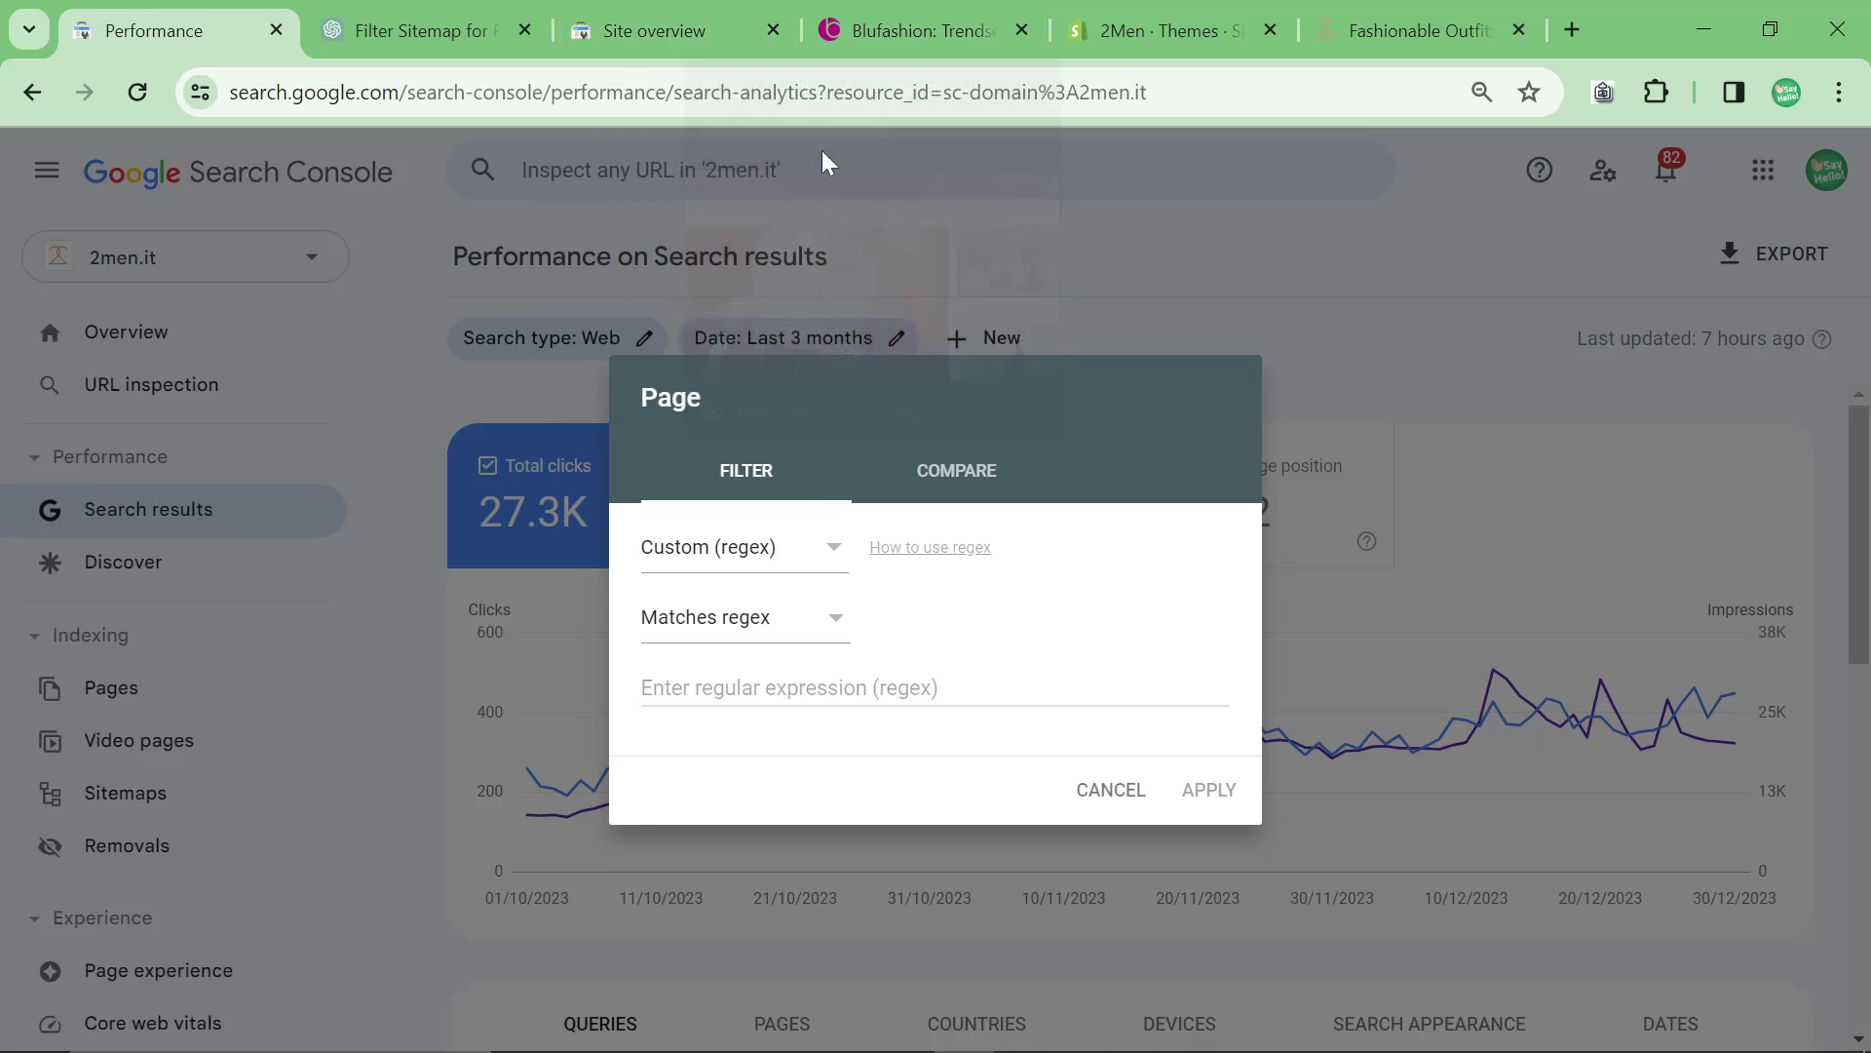
click(377, 29)
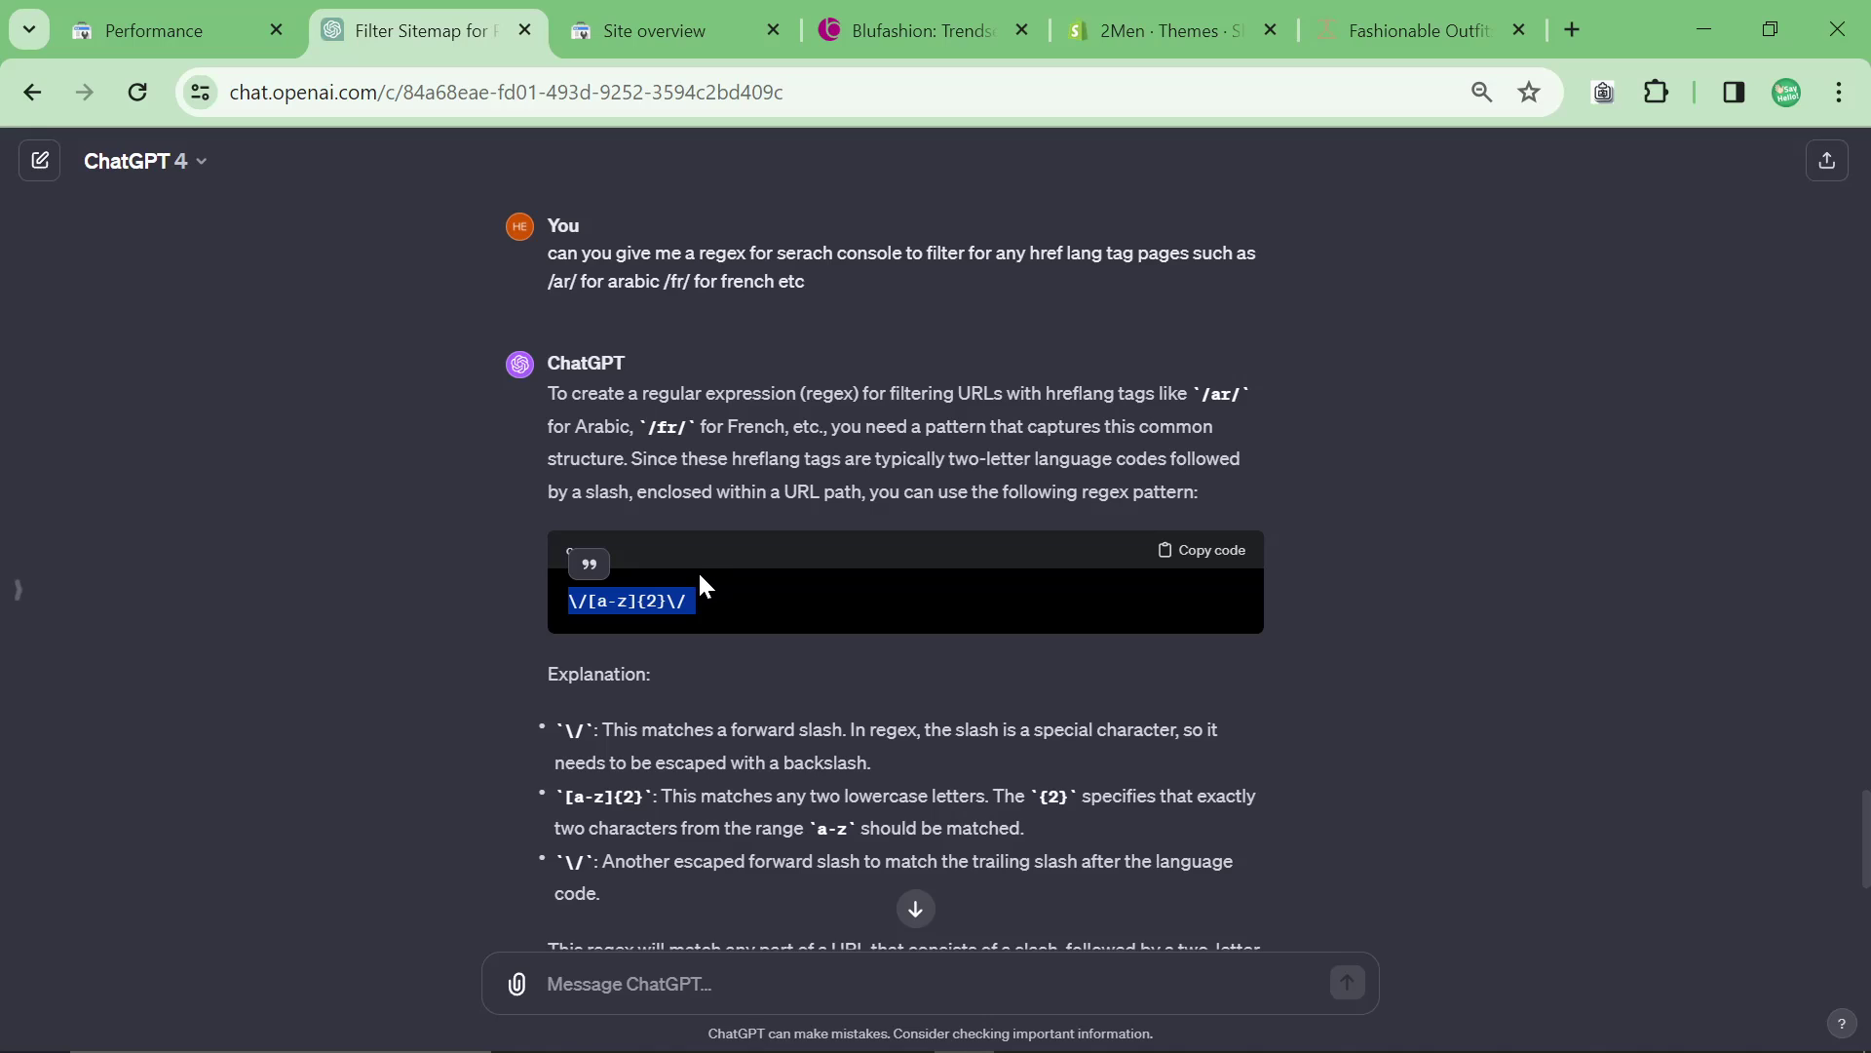
click(156, 30)
click(669, 682)
text(\/[a-z]{2}\/)
click(1206, 792)
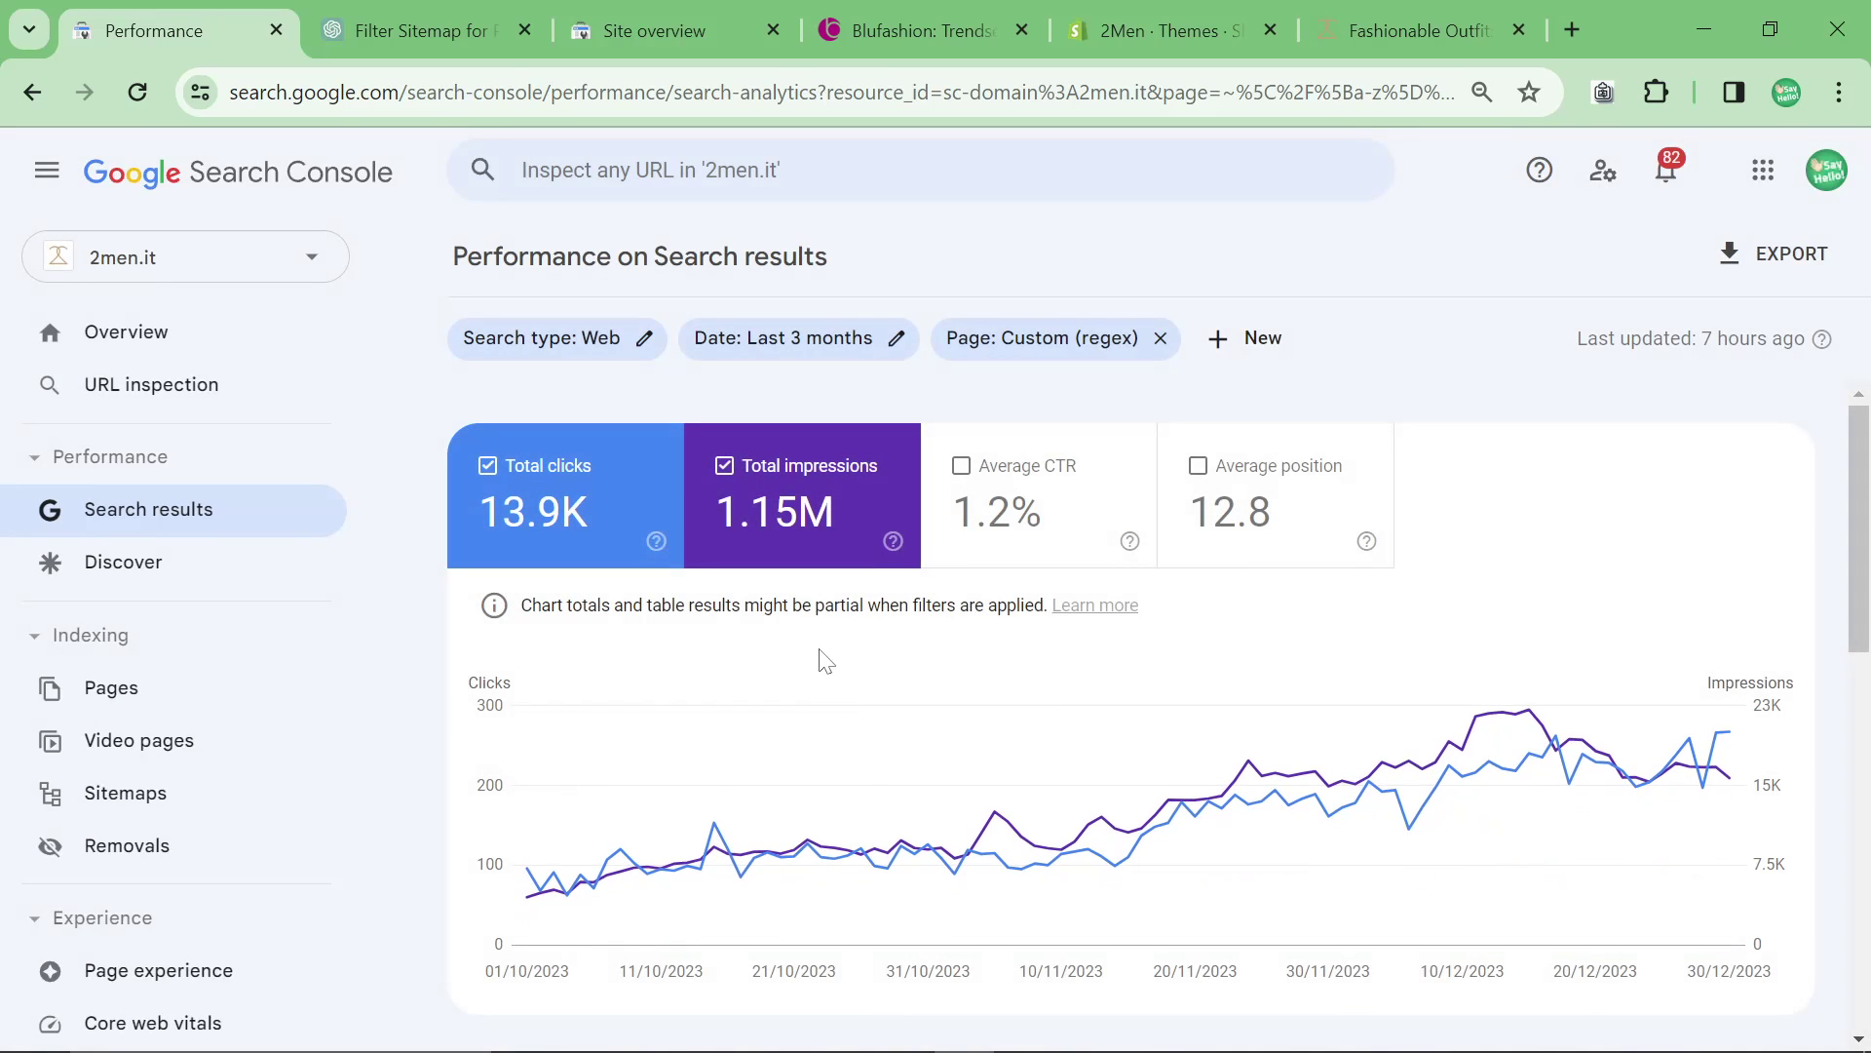
Set the date range to the last 16 months, showing 21.1K clicks
click(780, 338)
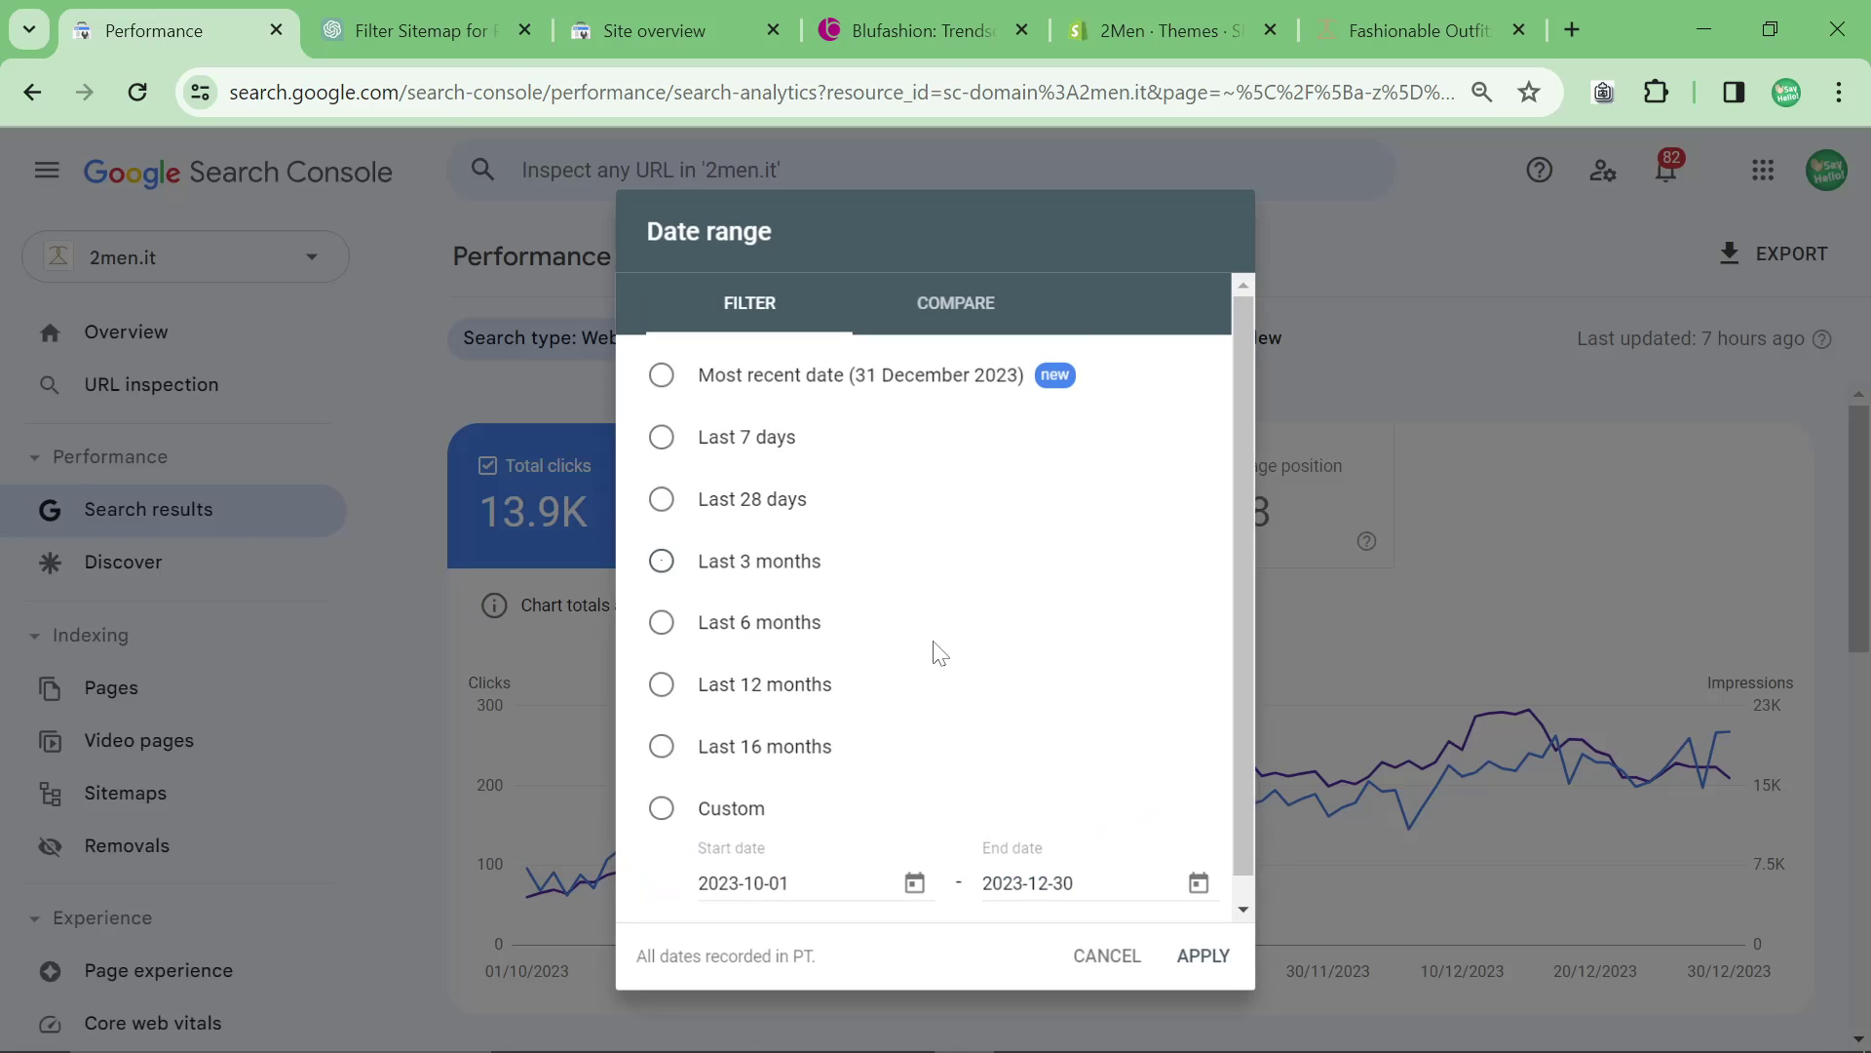
click(775, 756)
click(1197, 953)
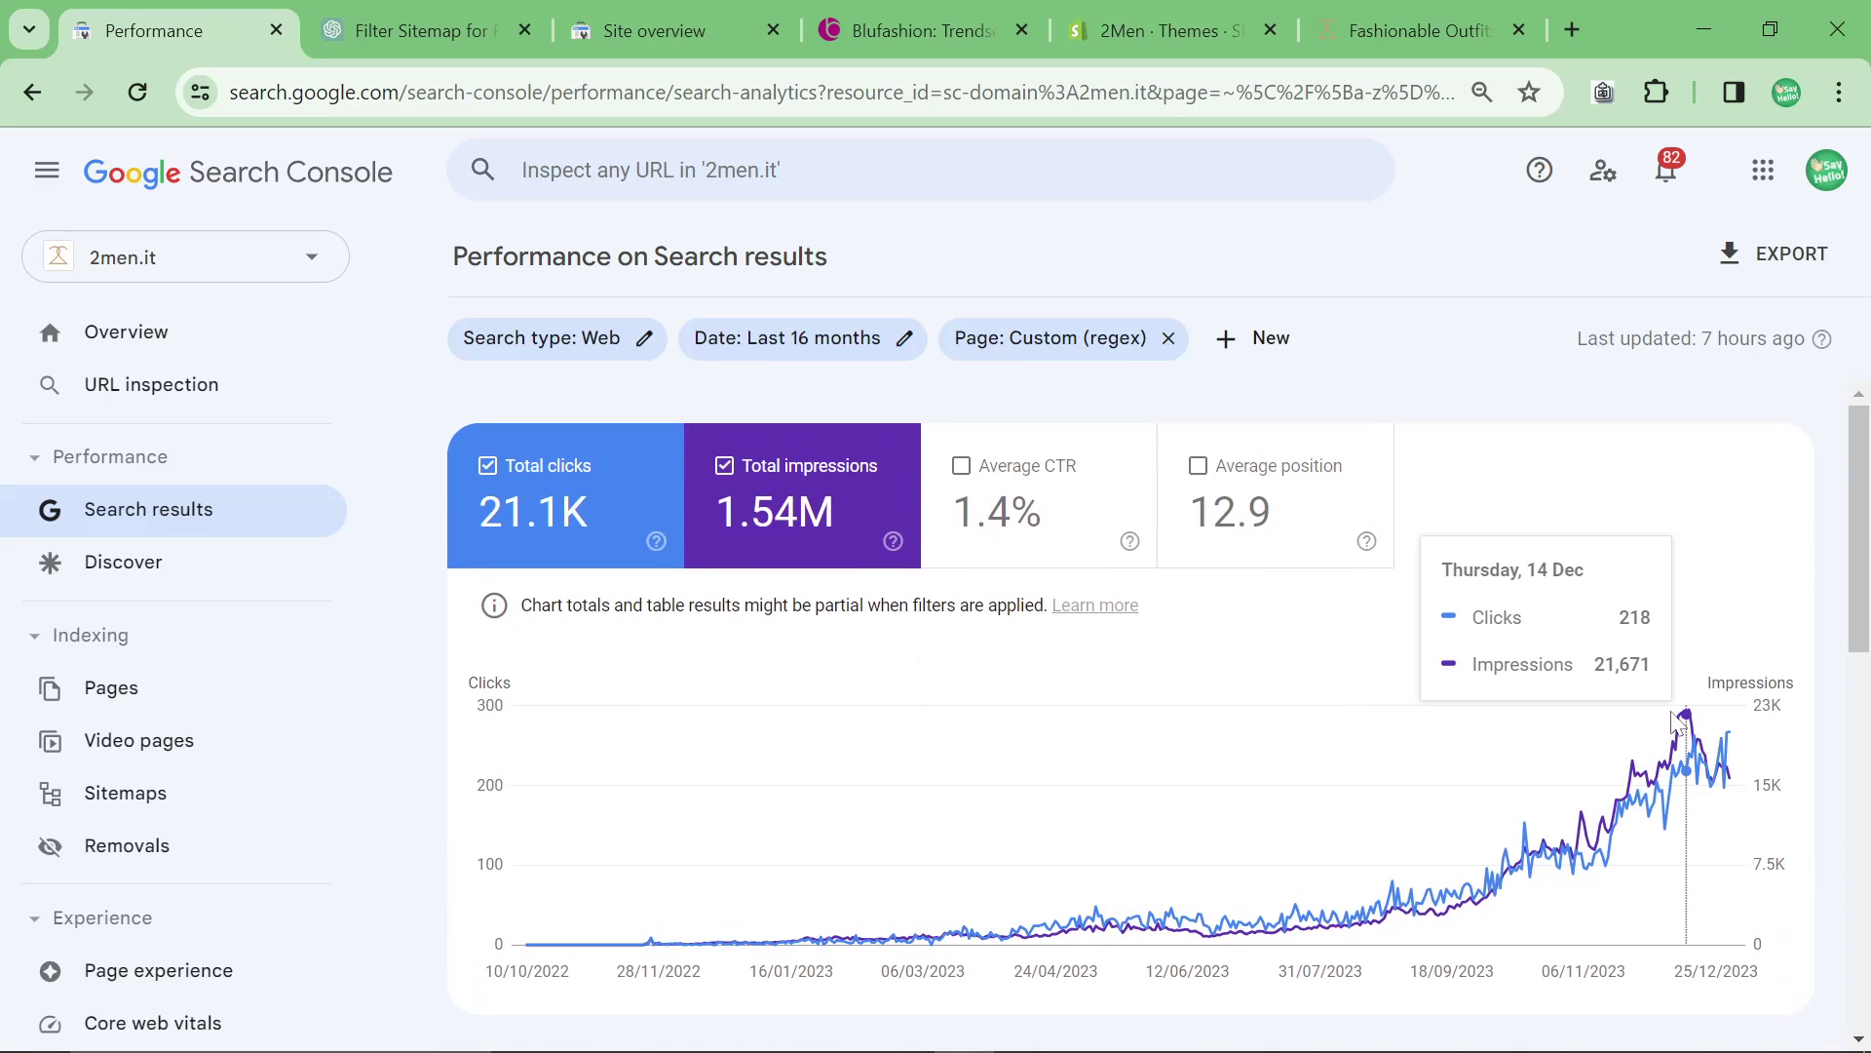
scroll(1627, 721, down, 5)
scroll(828, 552, up, 5)
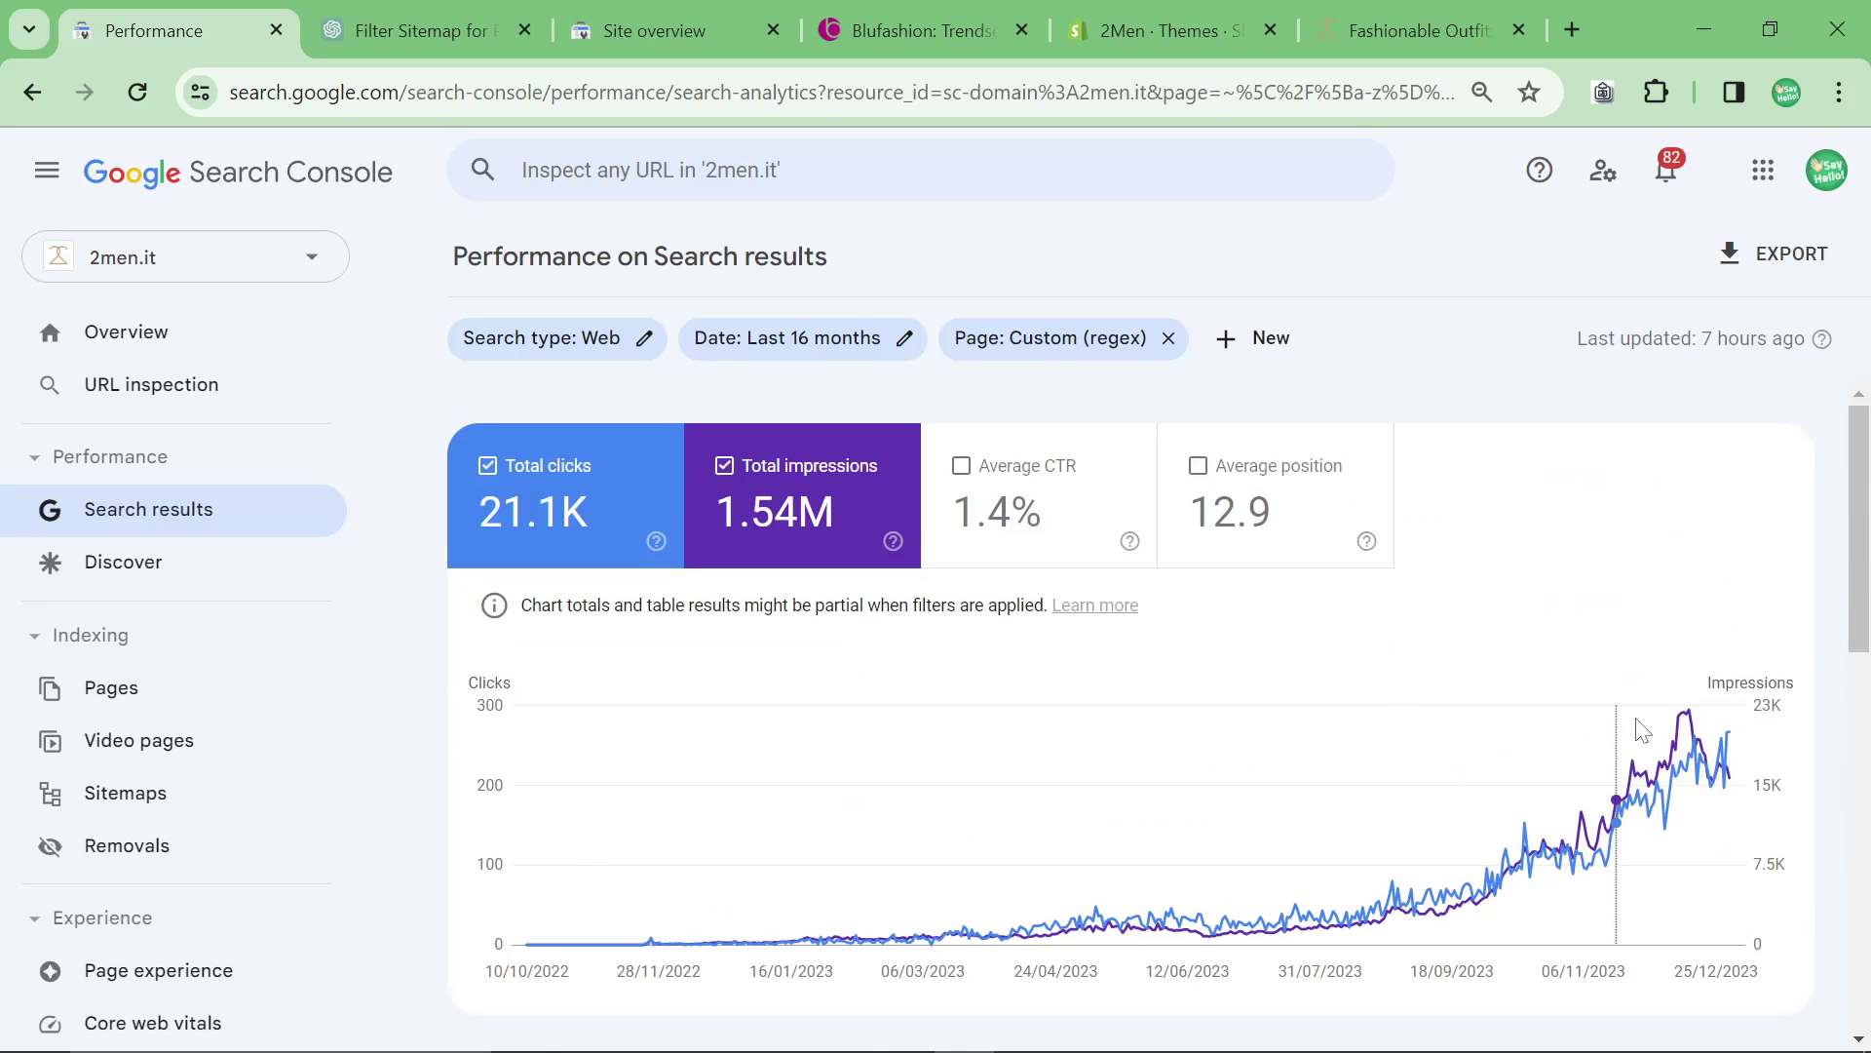
In a new tab, search Google for 'entranslate shopify' and find the ETranslate app listing
mouse_move(1687, 732)
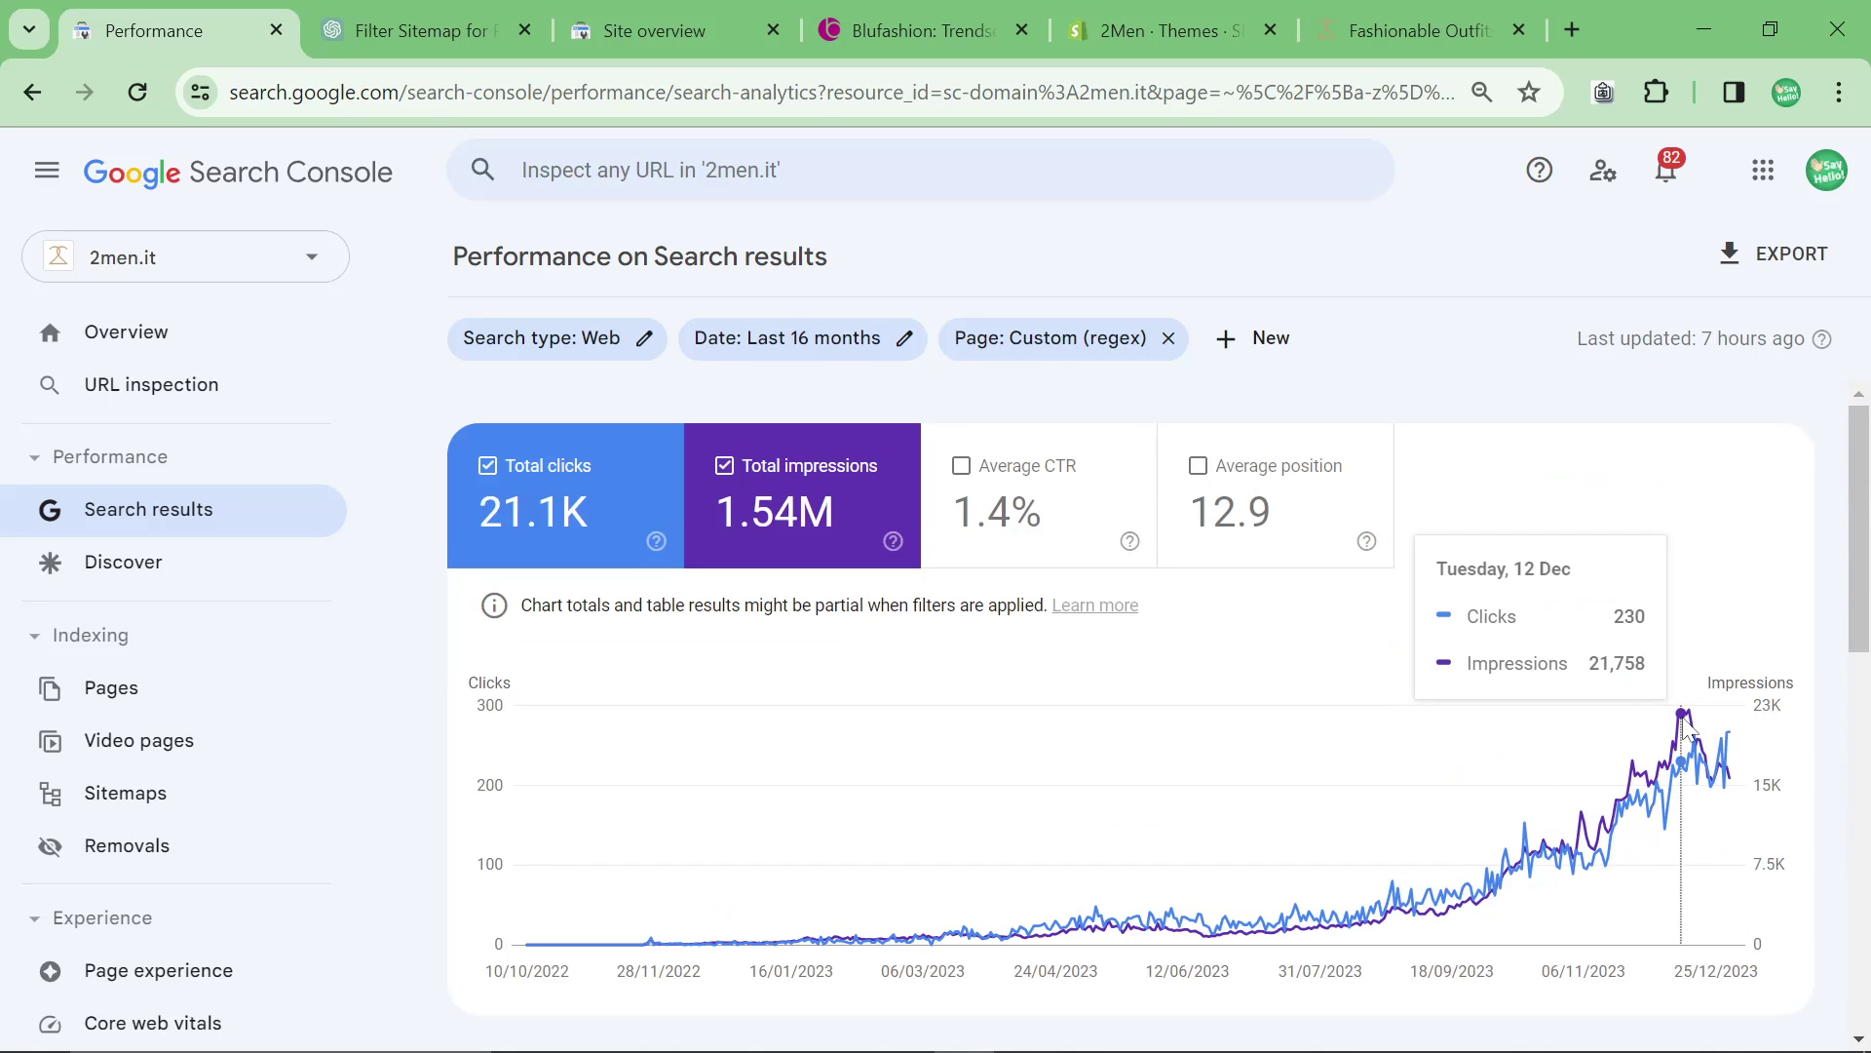
click(1572, 29)
text(e)
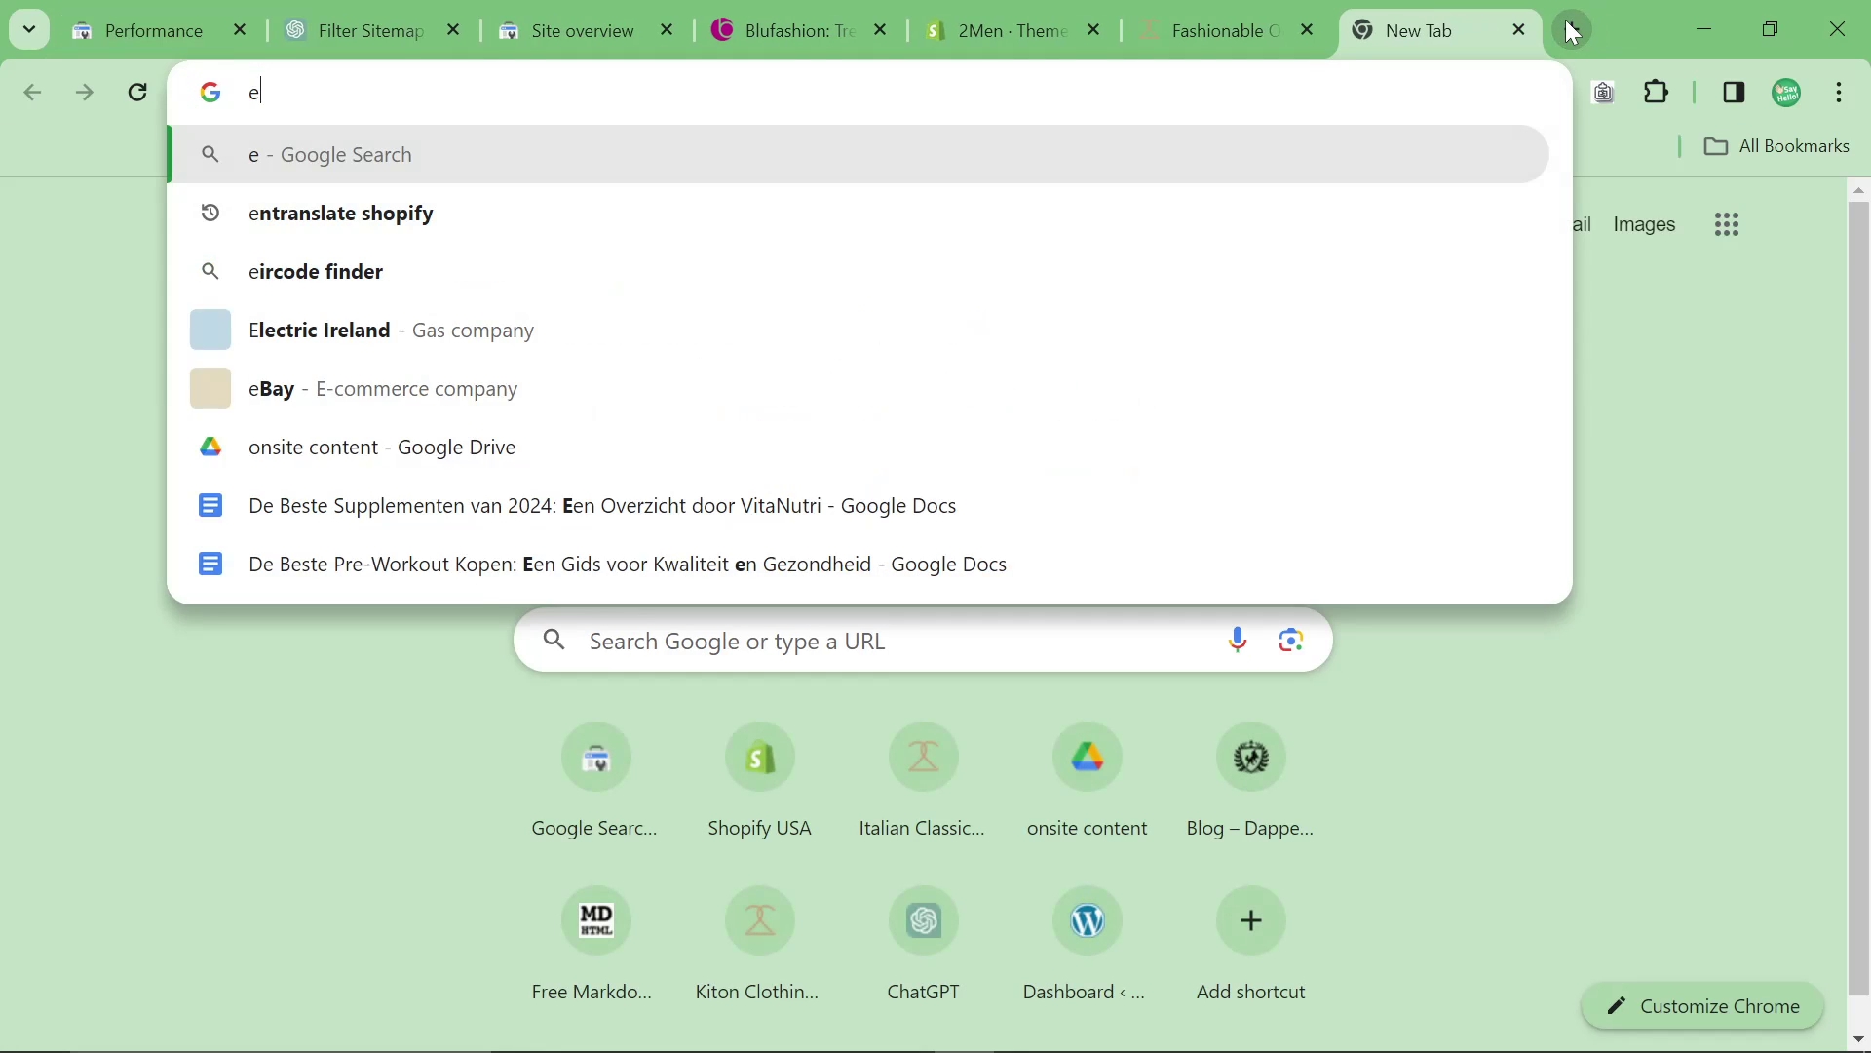
text(ntranslate)
key(Return)
click(534, 185)
text(s)
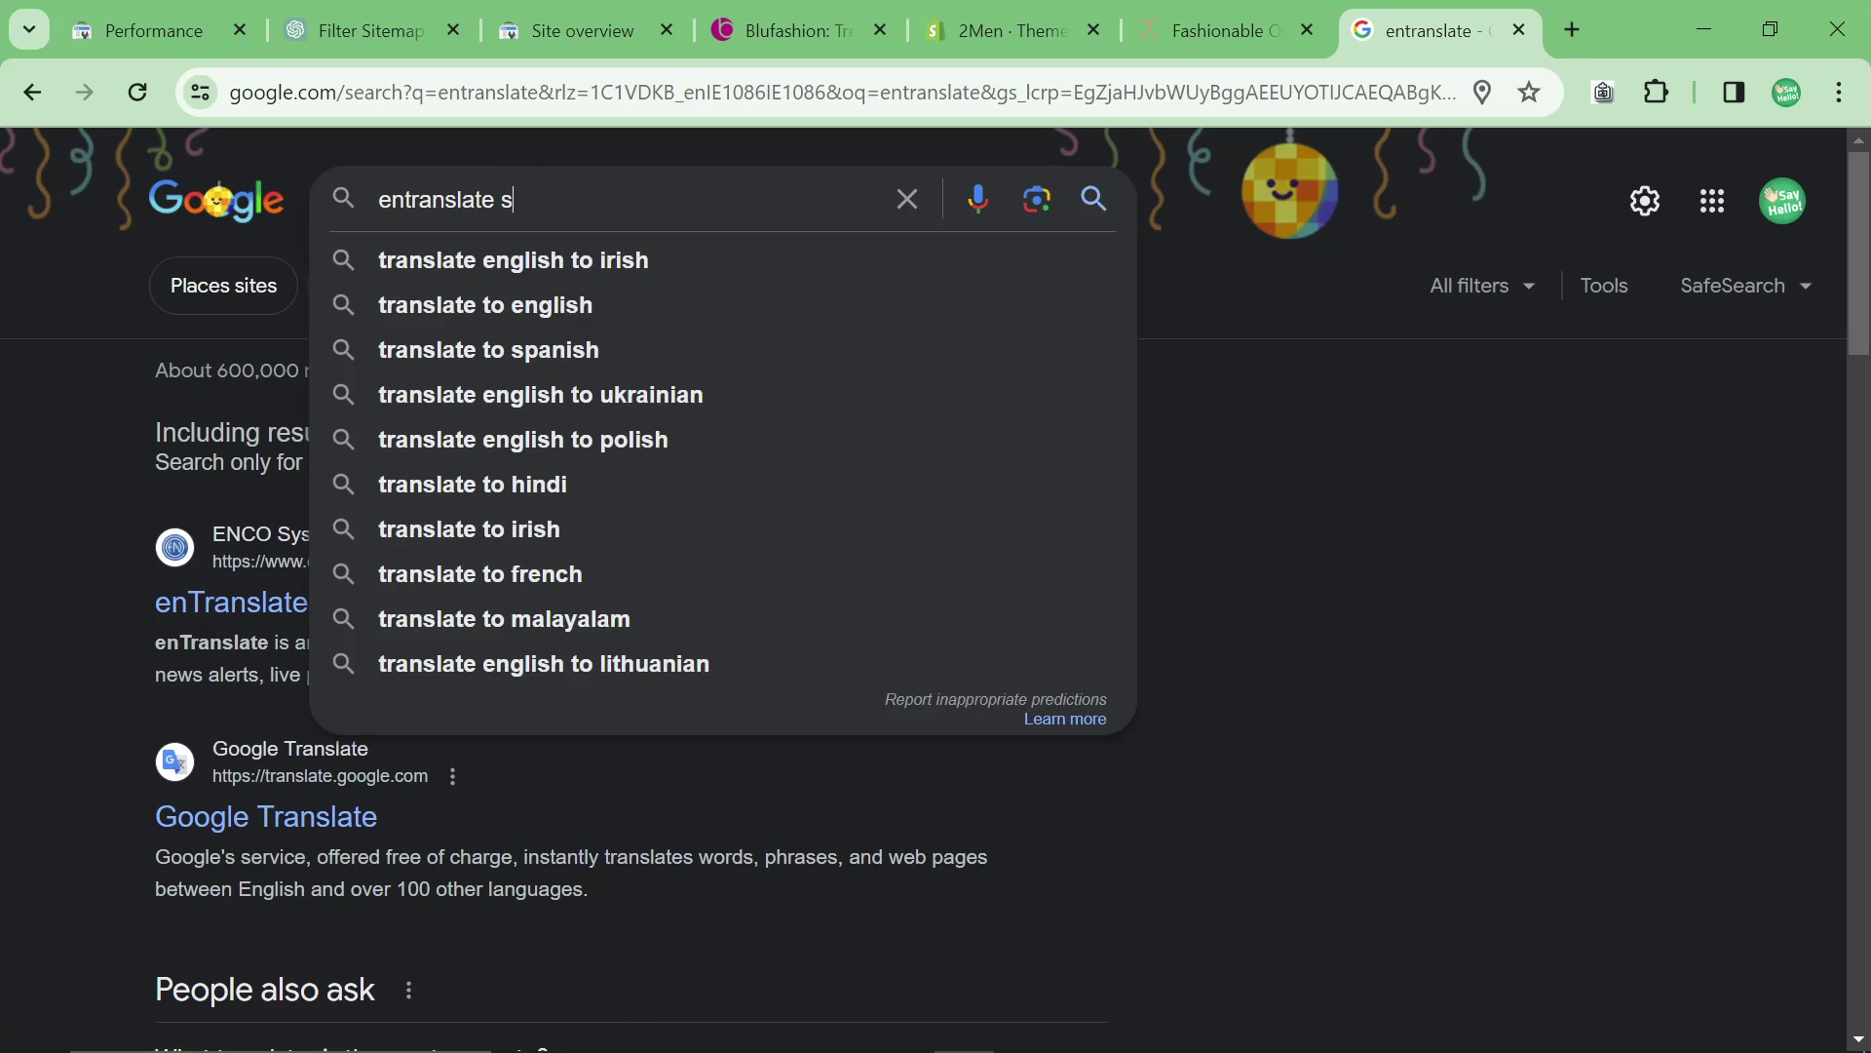
text(hopify)
key(Return)
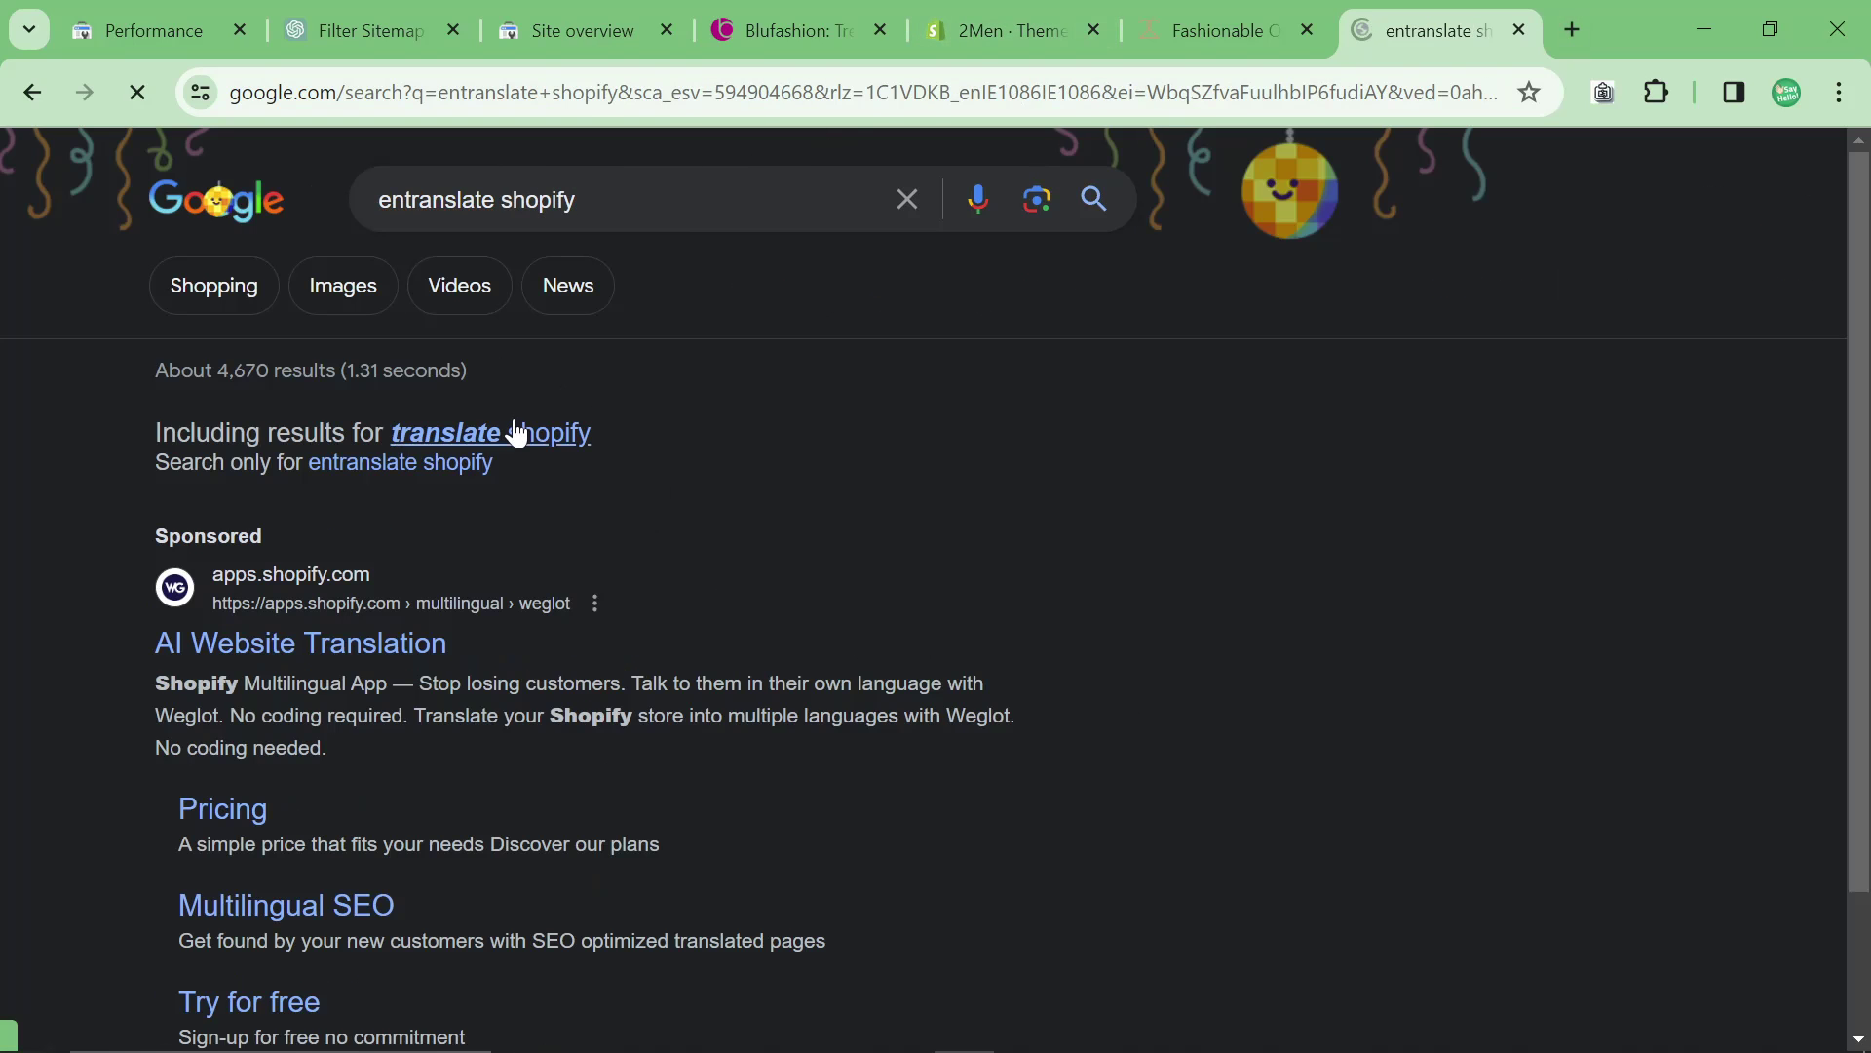
scroll(367, 593, down, 5)
scroll(376, 565, down, 3)
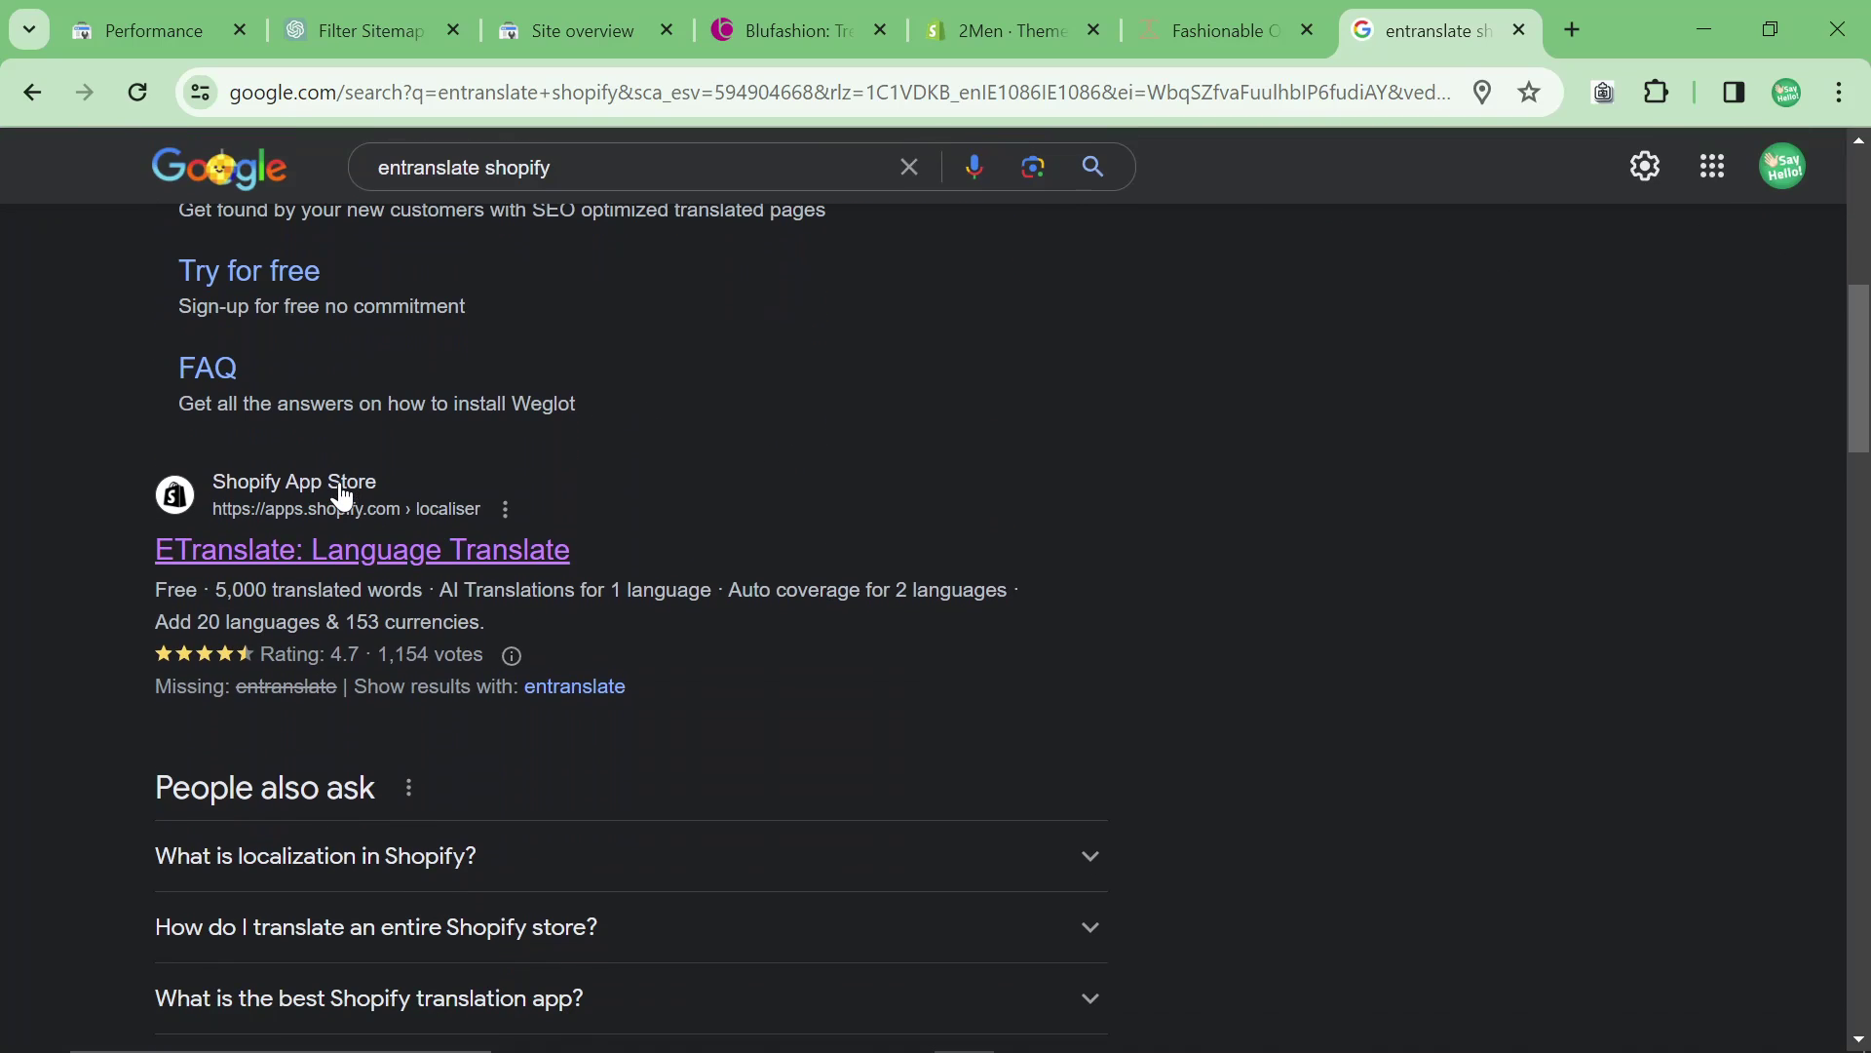
Show the Pages breakdown sorted by impressions and view the next ten pages
click(154, 30)
scroll(843, 670, down, 3)
click(810, 663)
scroll(1211, 752, down, 2)
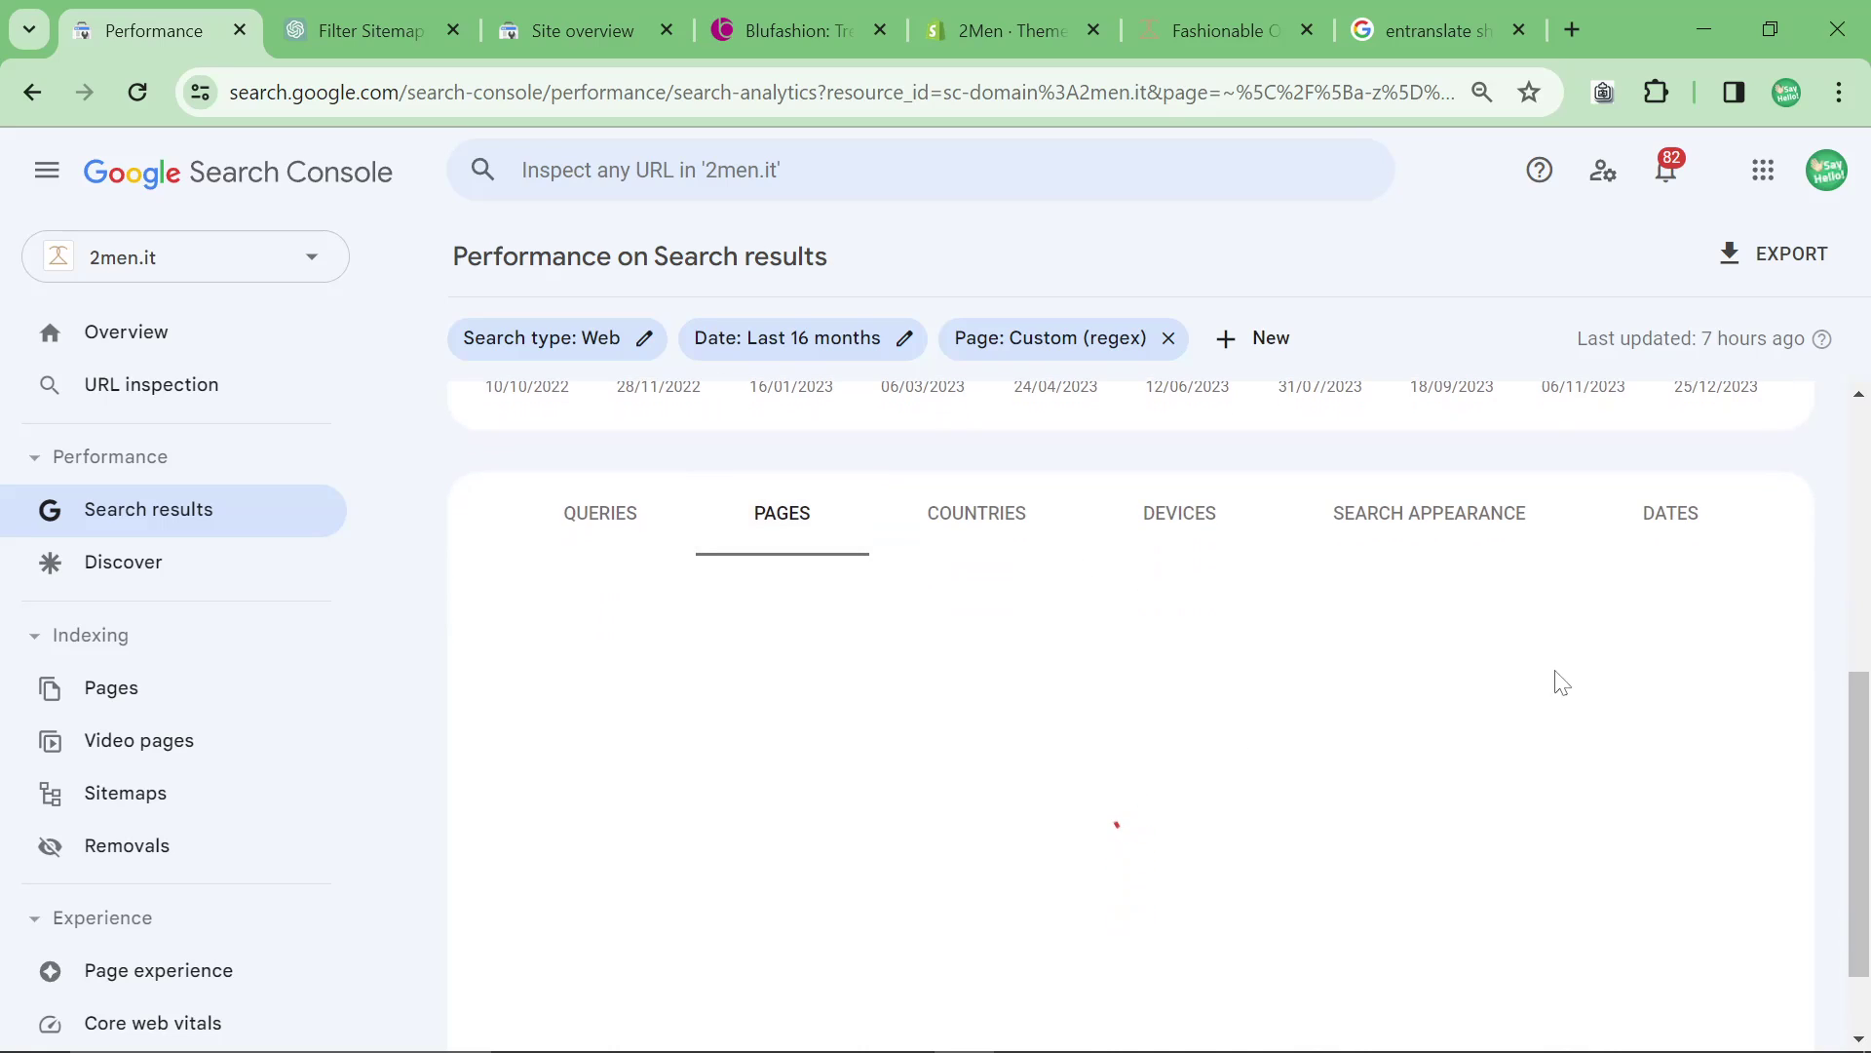
click(1752, 662)
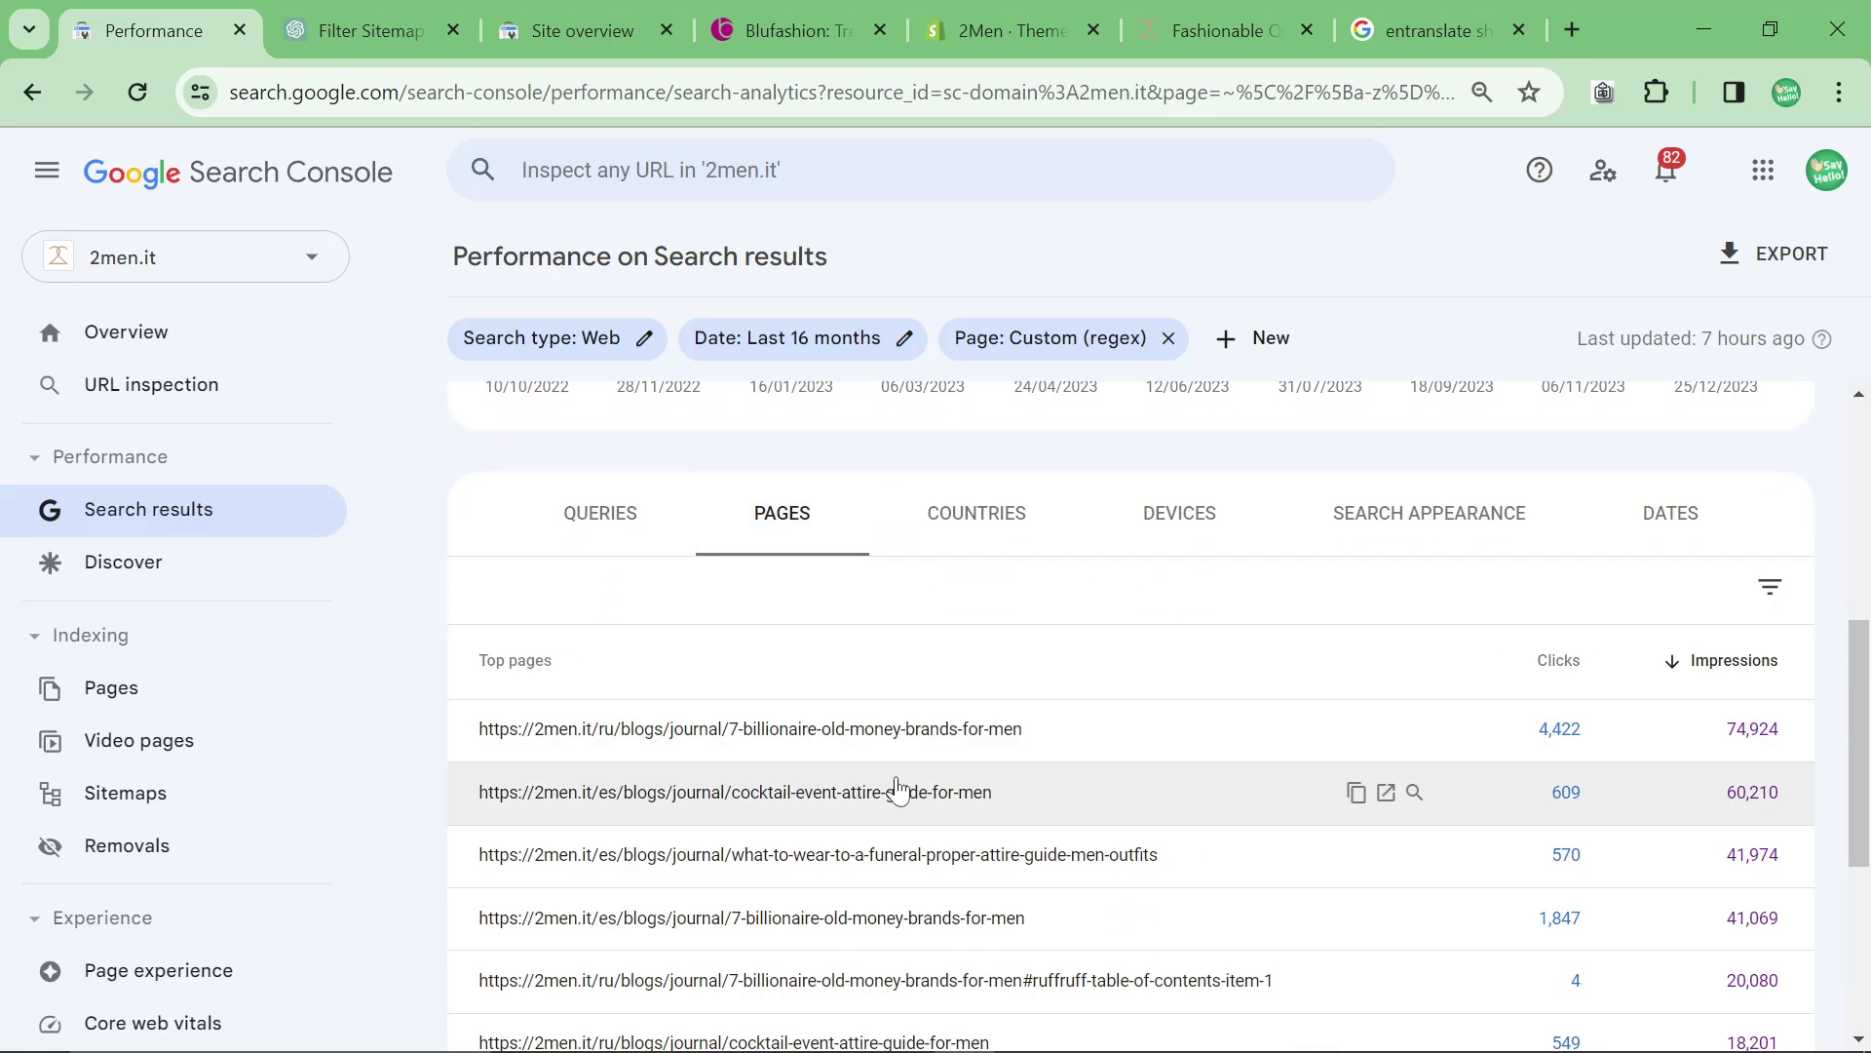
scroll(1170, 779, down, 2)
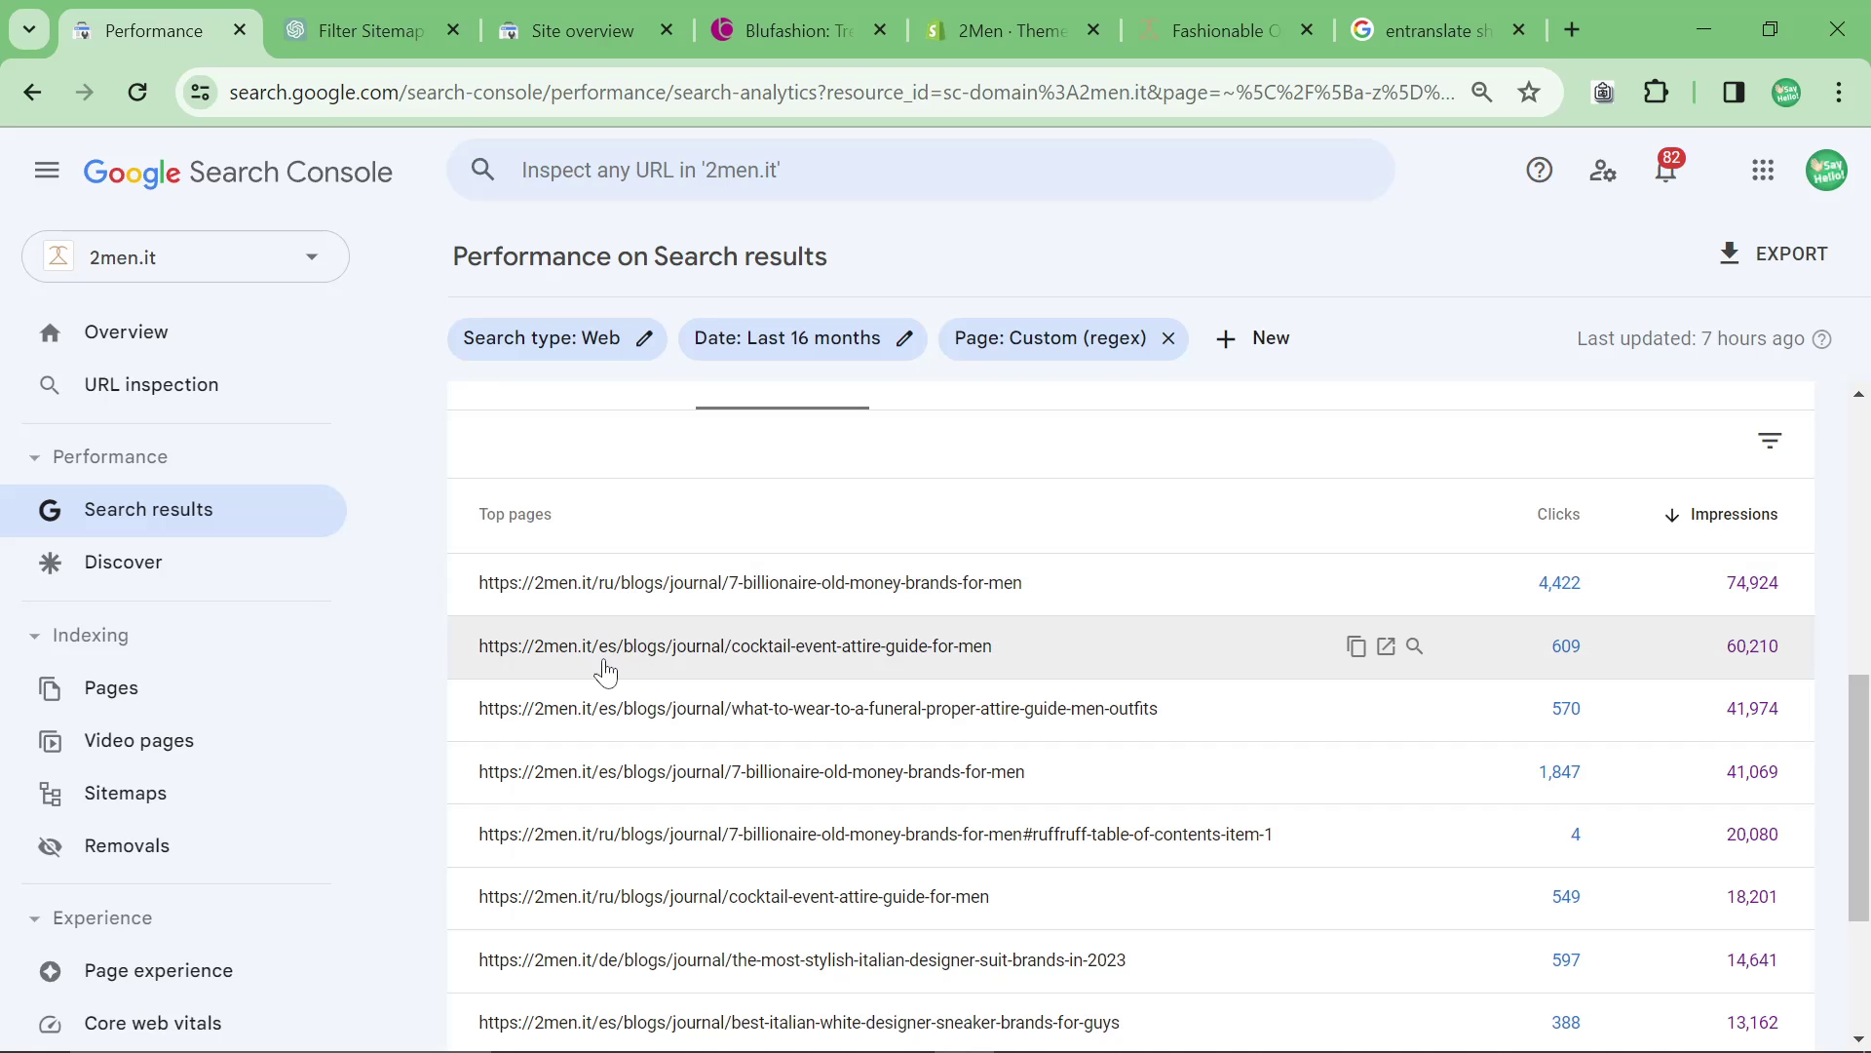
scroll(599, 673, down, 1)
scroll(651, 746, down, 1)
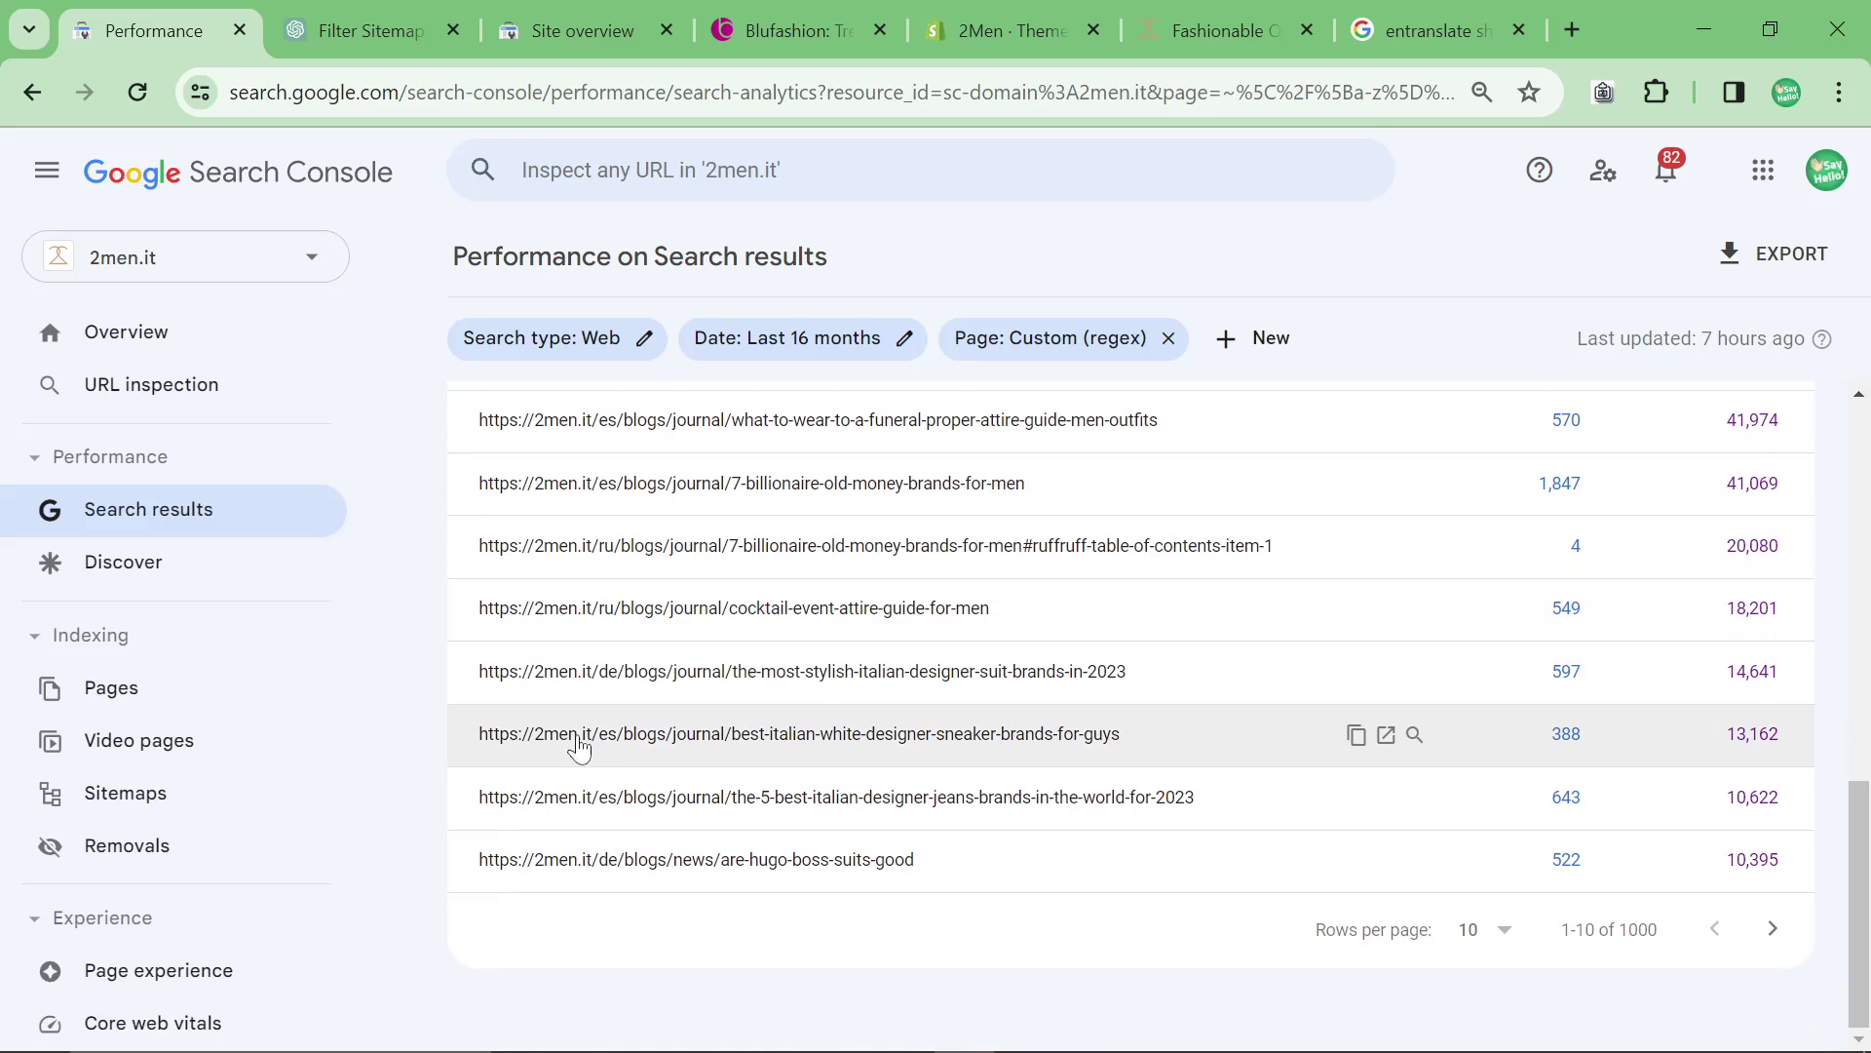
click(1772, 941)
Re-sort the pages table by clicks and check the first twenty rows
scroll(868, 886, up, 2)
scroll(624, 647, down, 2)
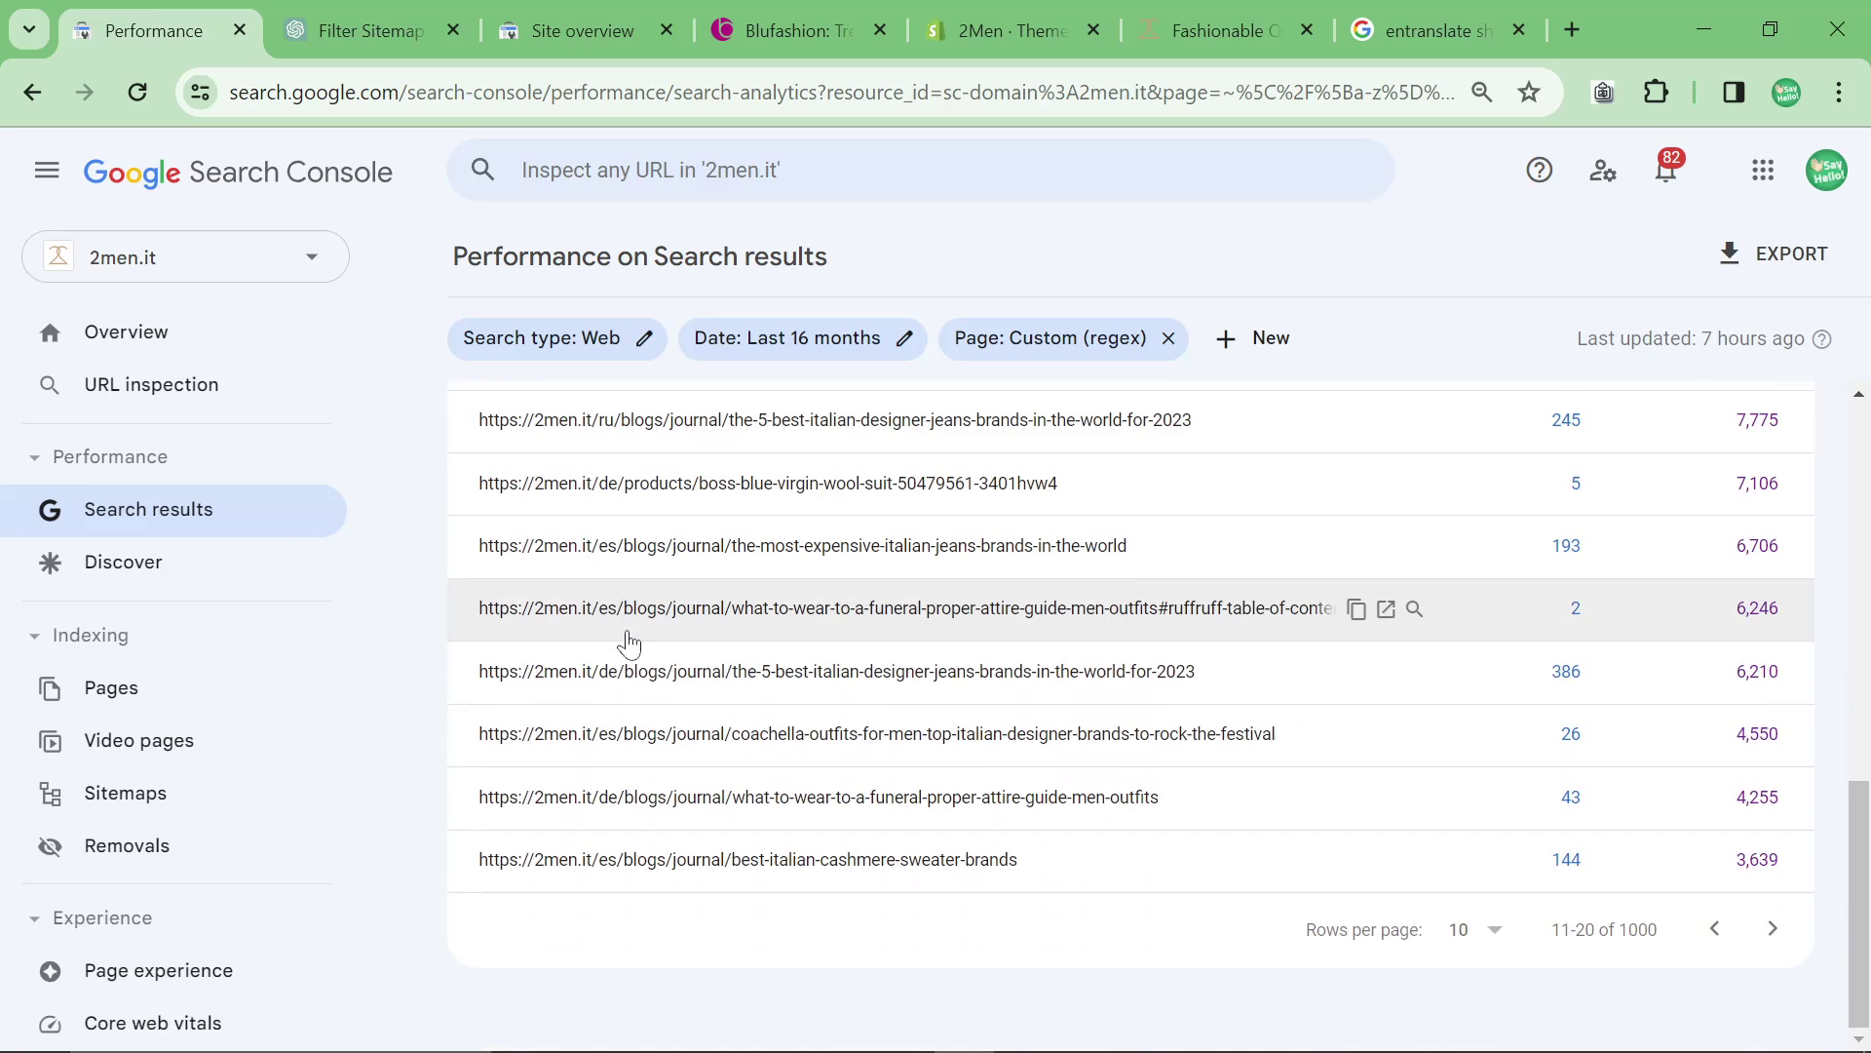
scroll(1274, 886, up, 4)
click(1553, 810)
scroll(1290, 819, down, 2)
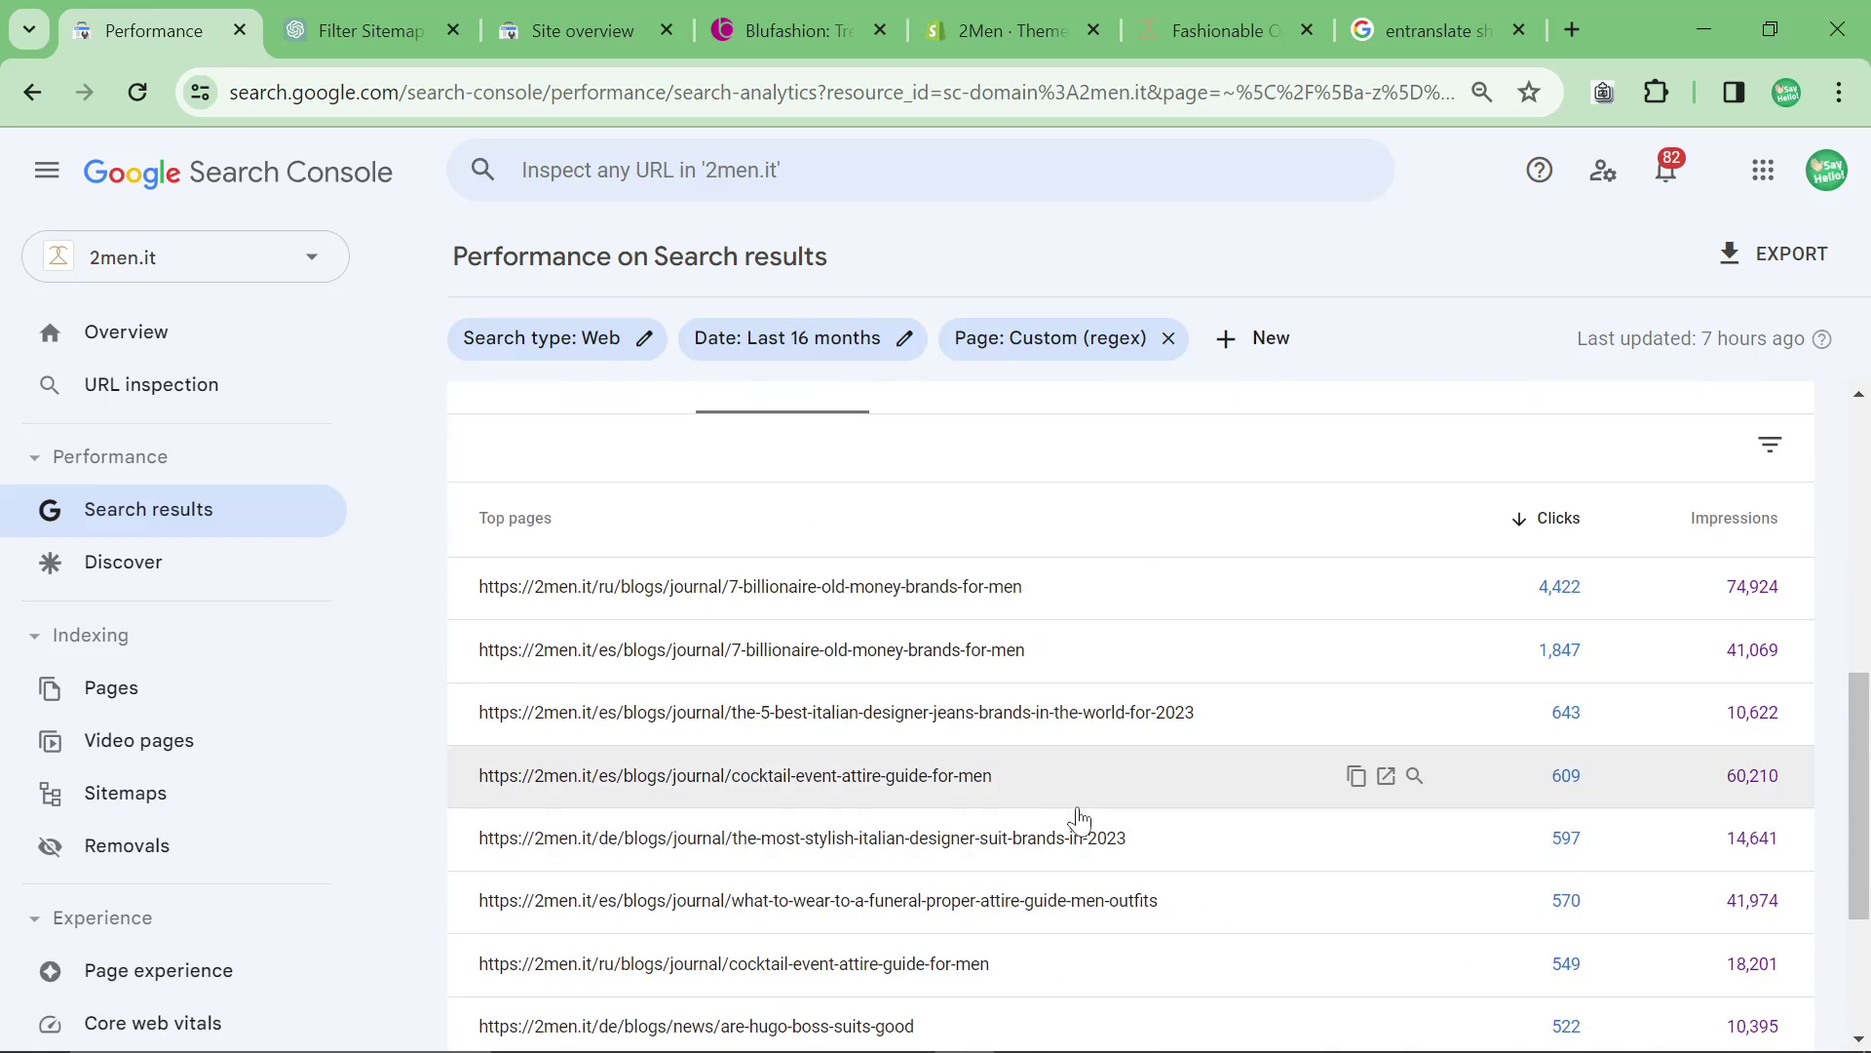
scroll(1071, 818, down, 3)
click(1772, 934)
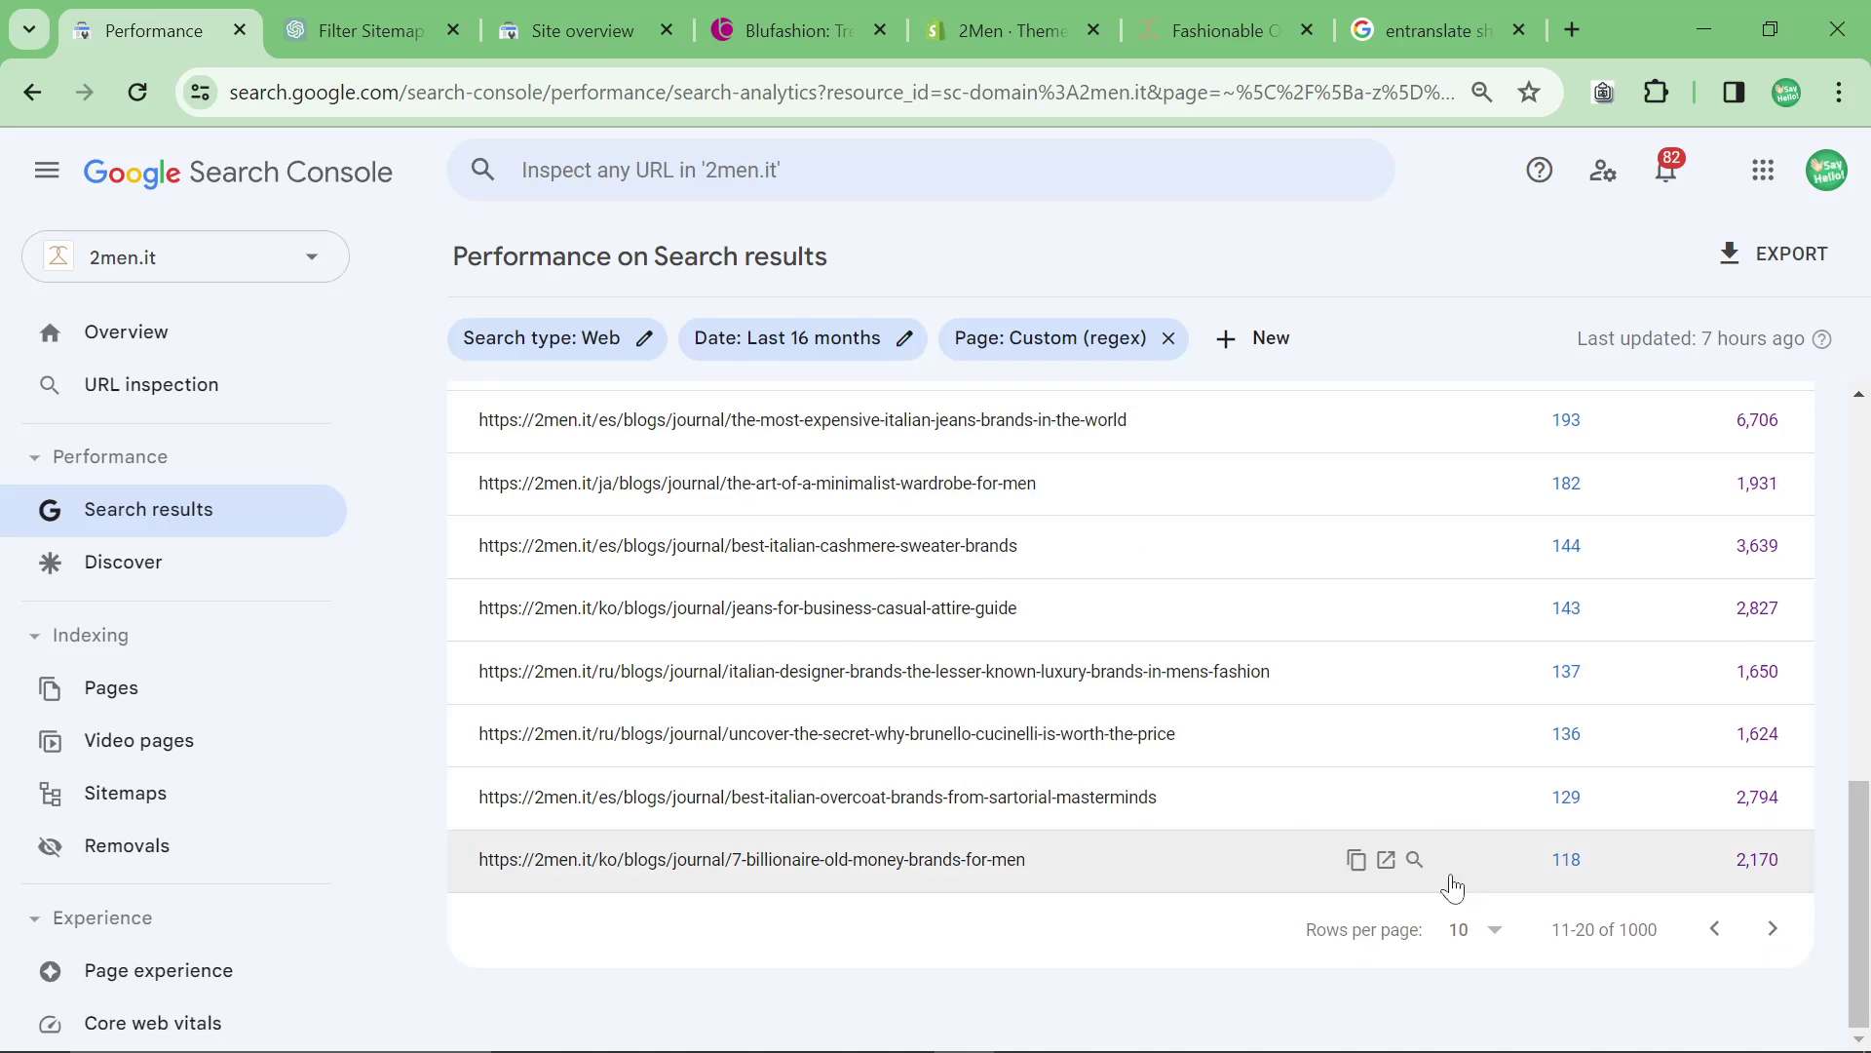
click(1715, 927)
scroll(1404, 980, up, 1)
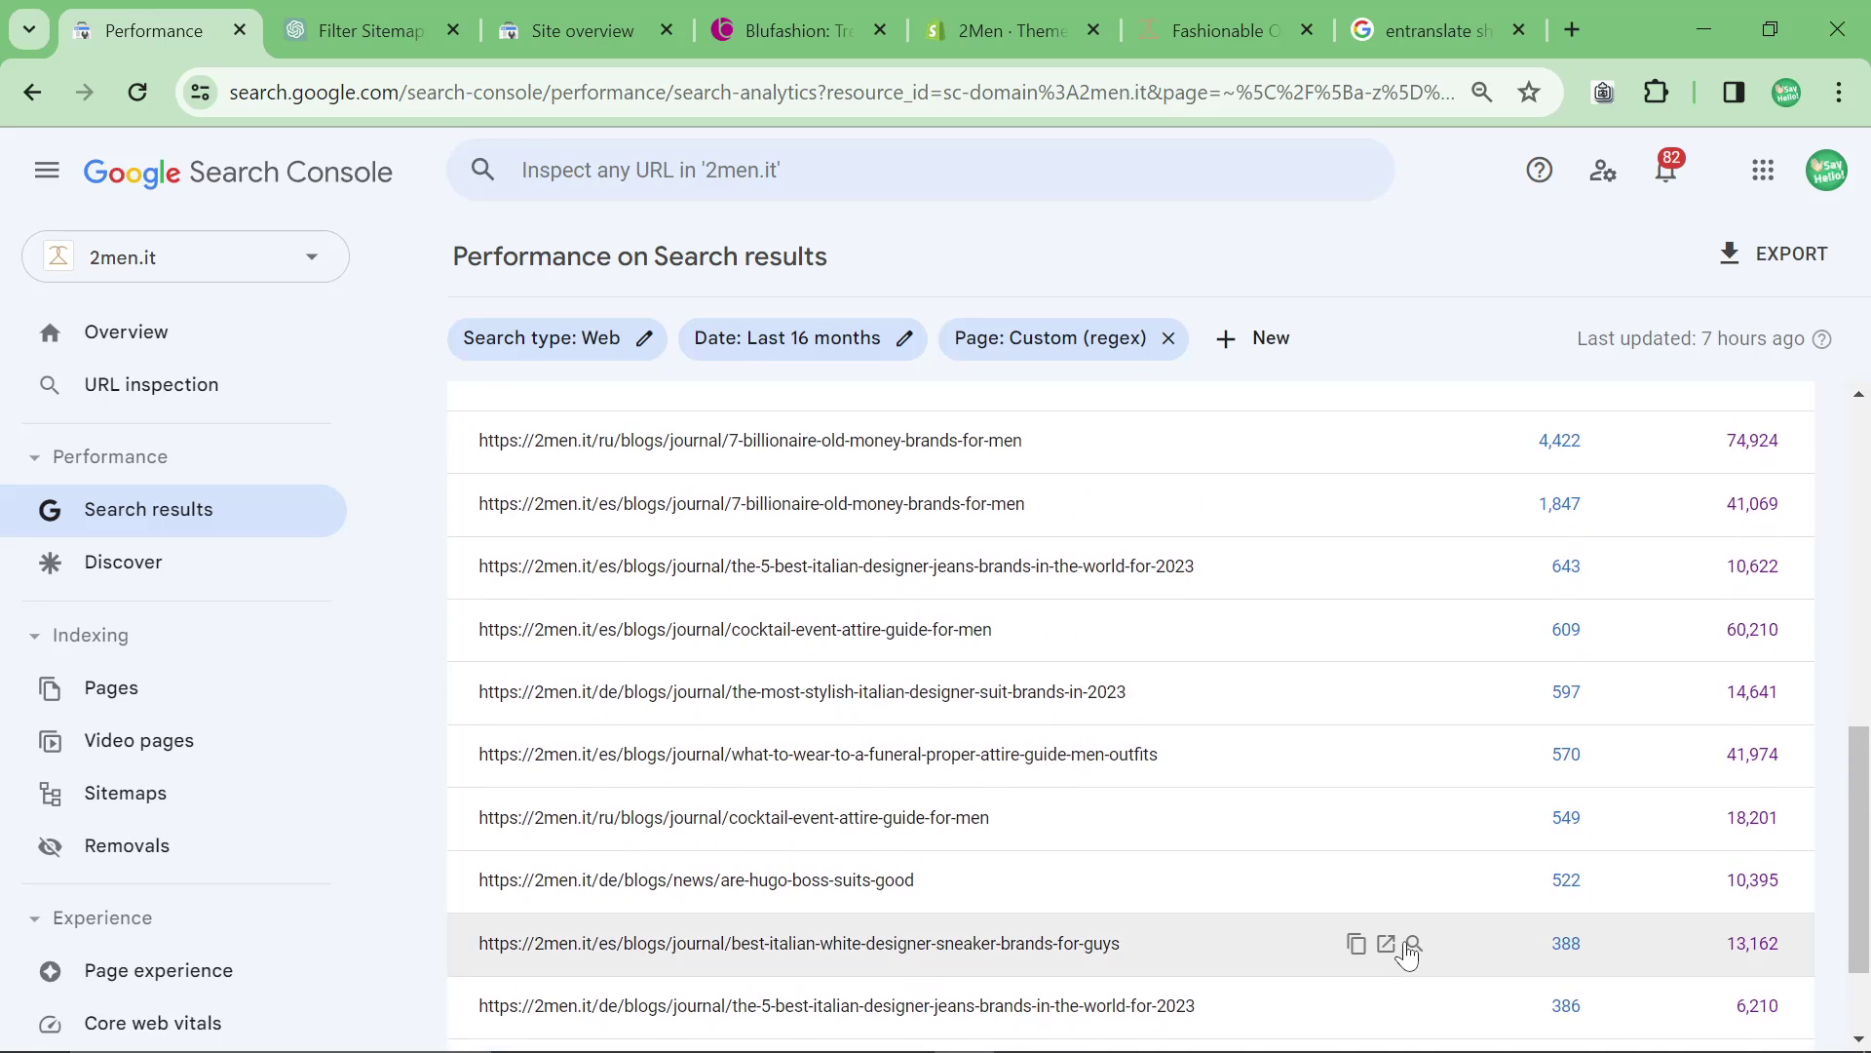
scroll(1832, 989, down, 1)
Page through rows 11–60 of the click-ranked pages, then scroll back up
click(1772, 927)
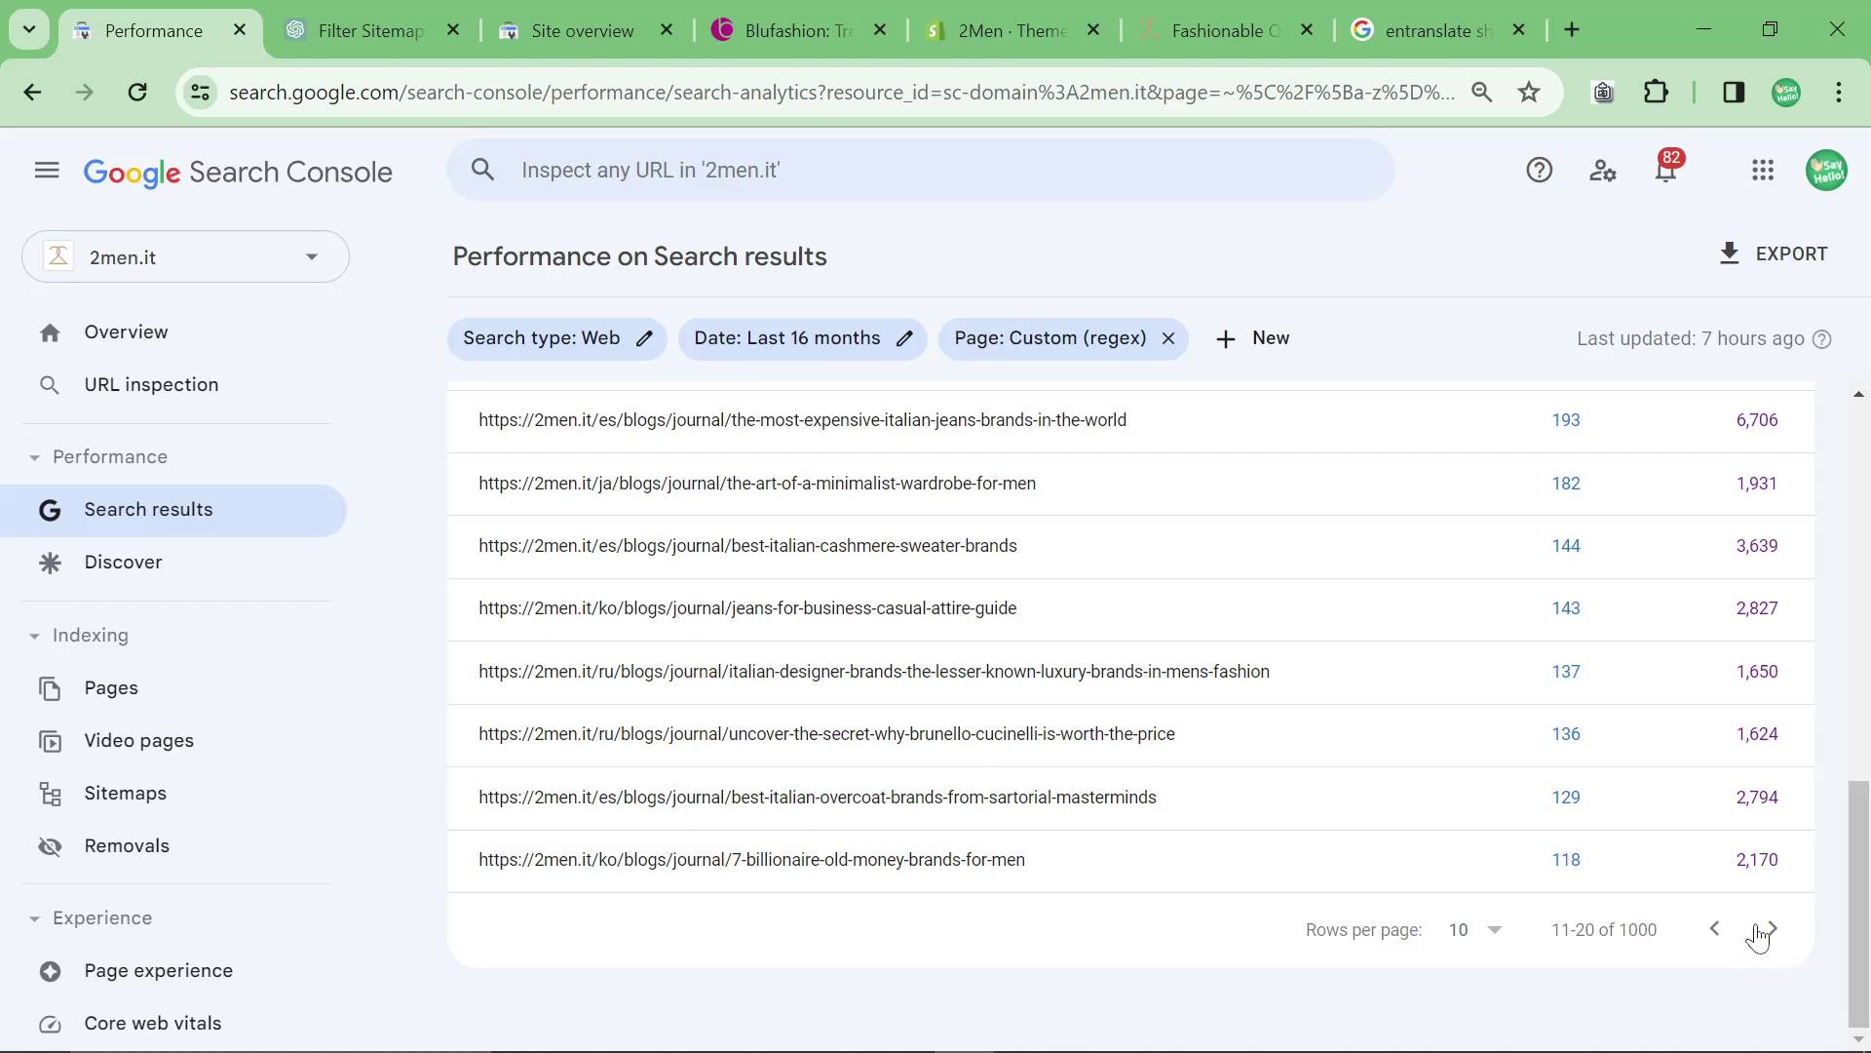
click(1770, 931)
click(1772, 931)
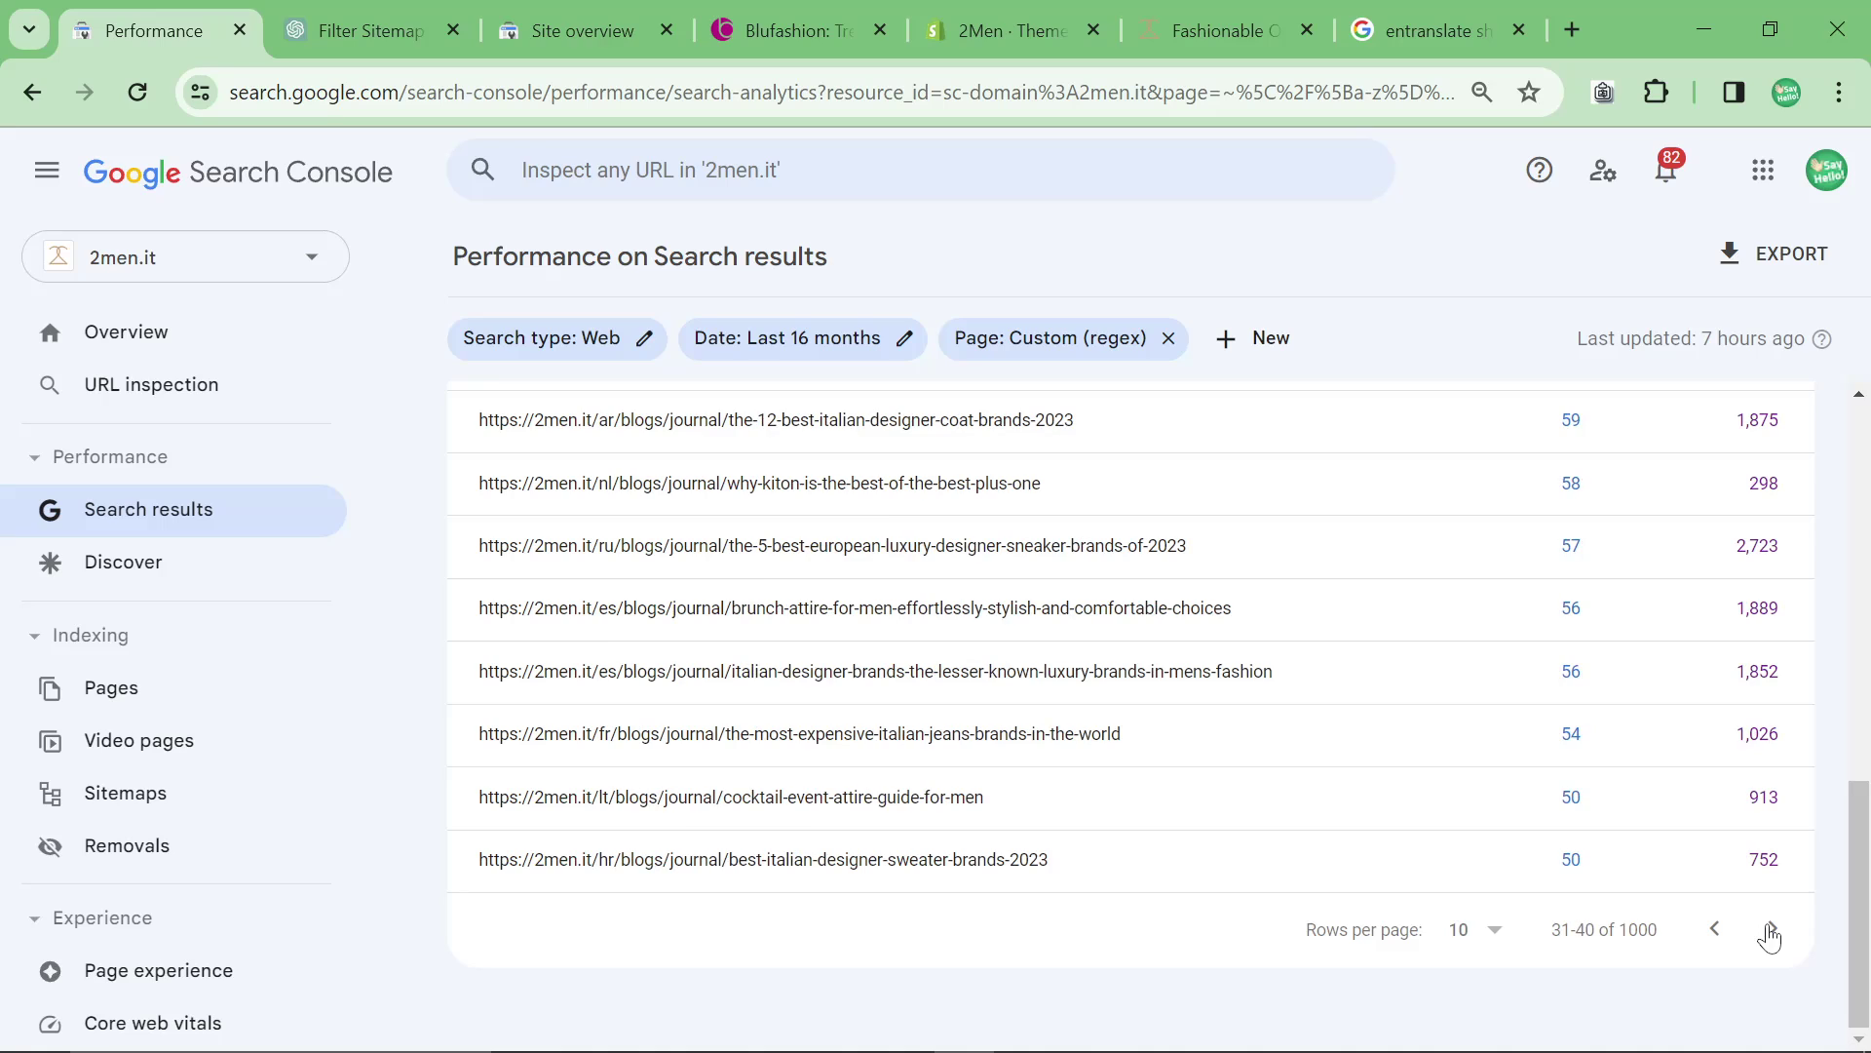
click(1772, 931)
click(1772, 931)
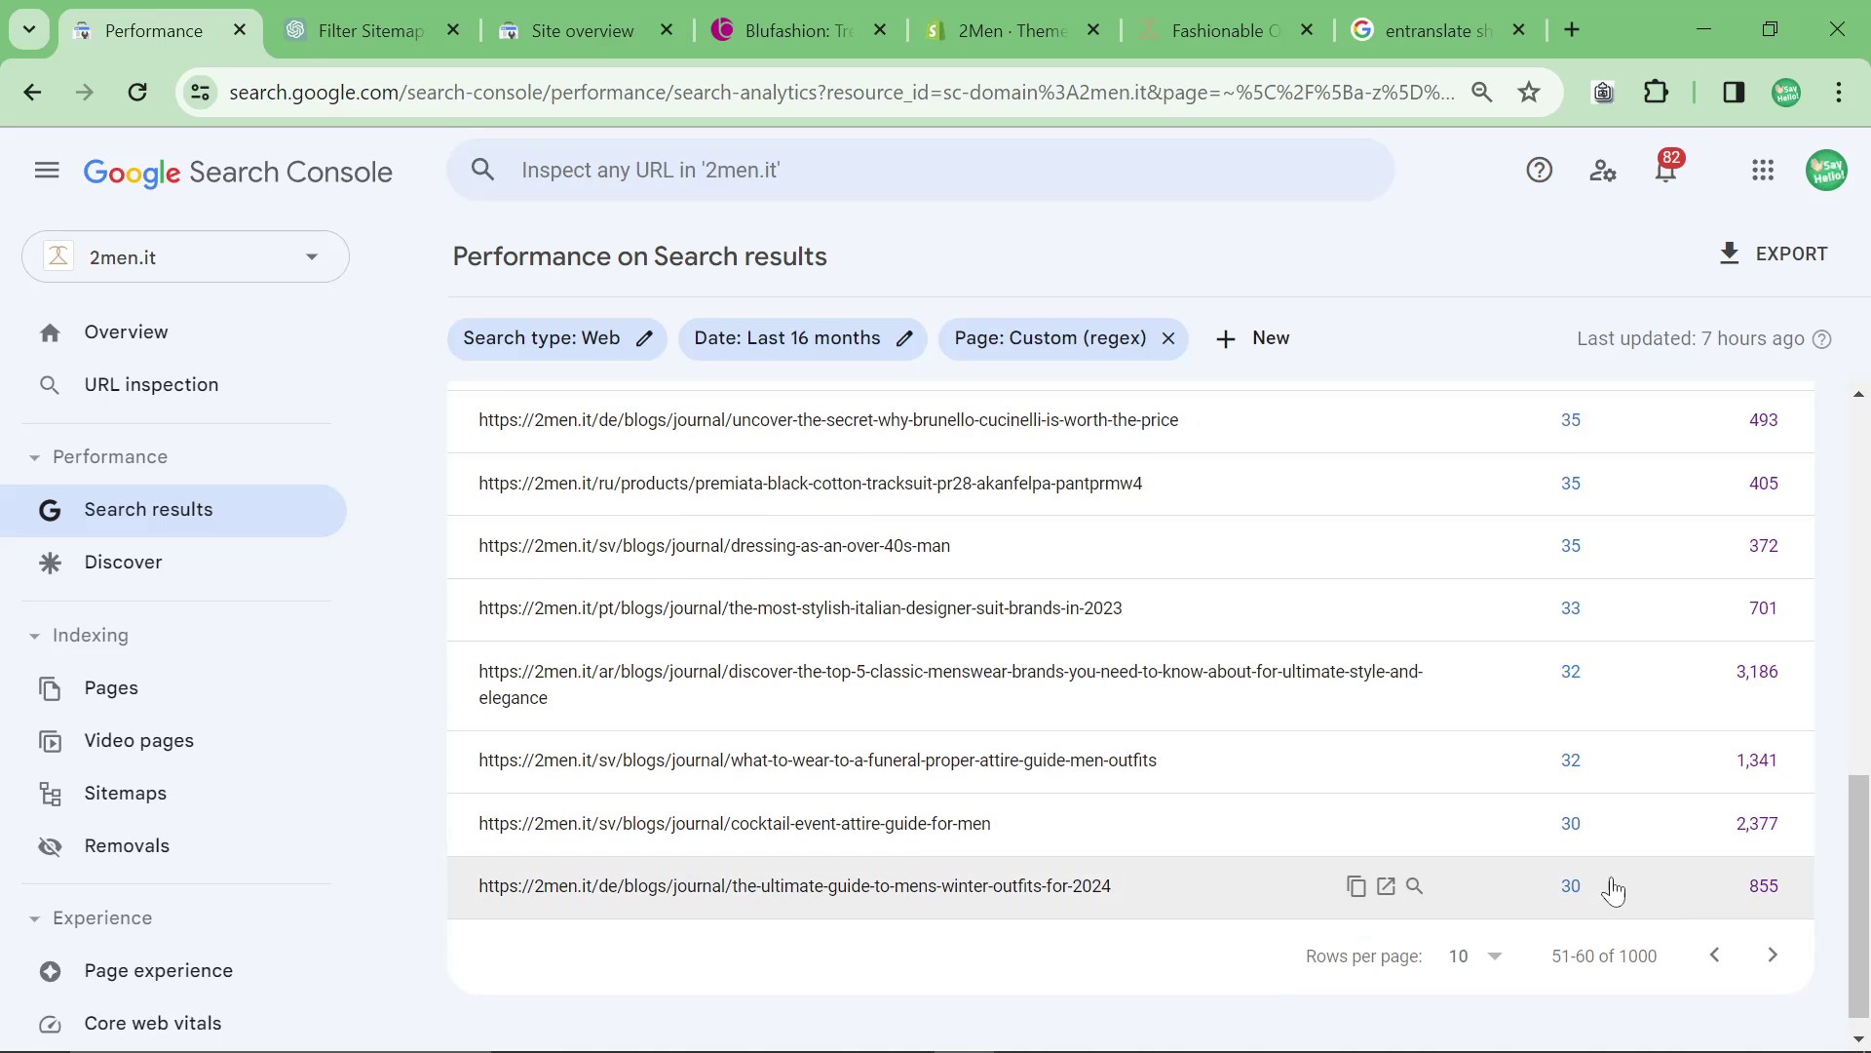
scroll(1173, 839, up, 1)
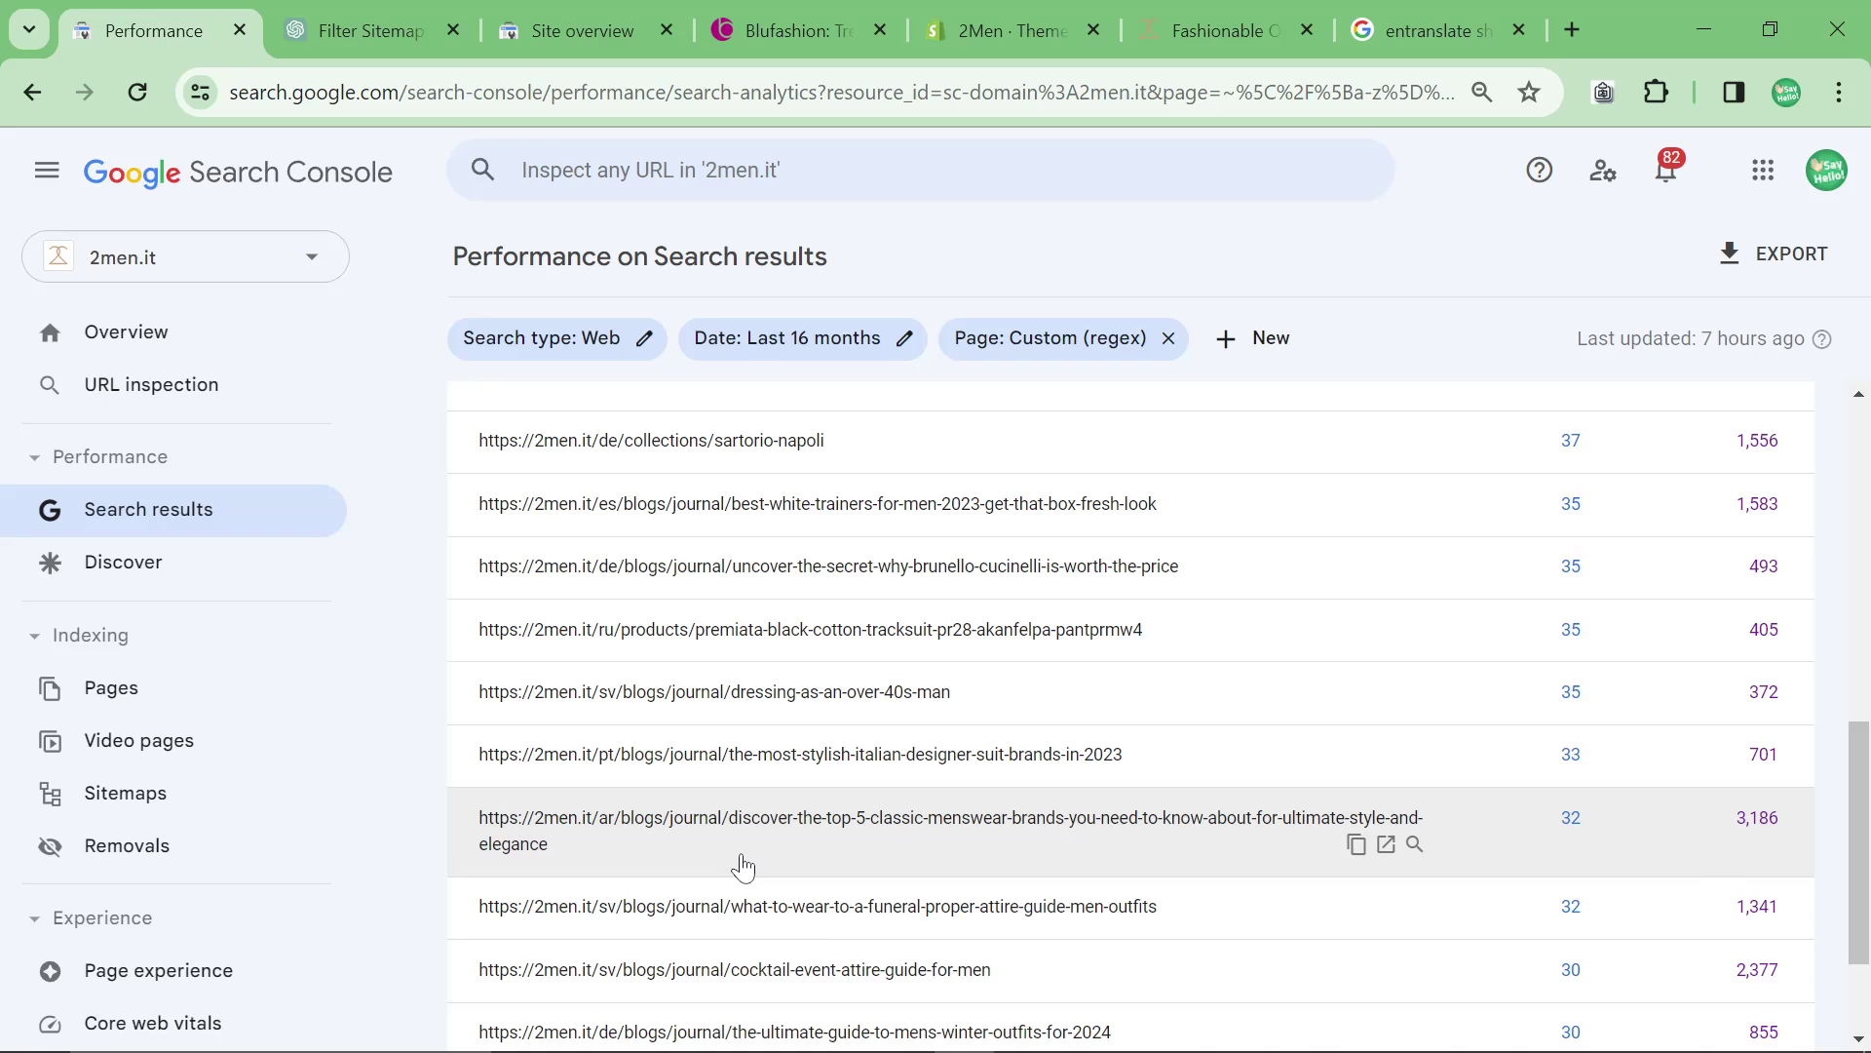
scroll(815, 865, up, 10)
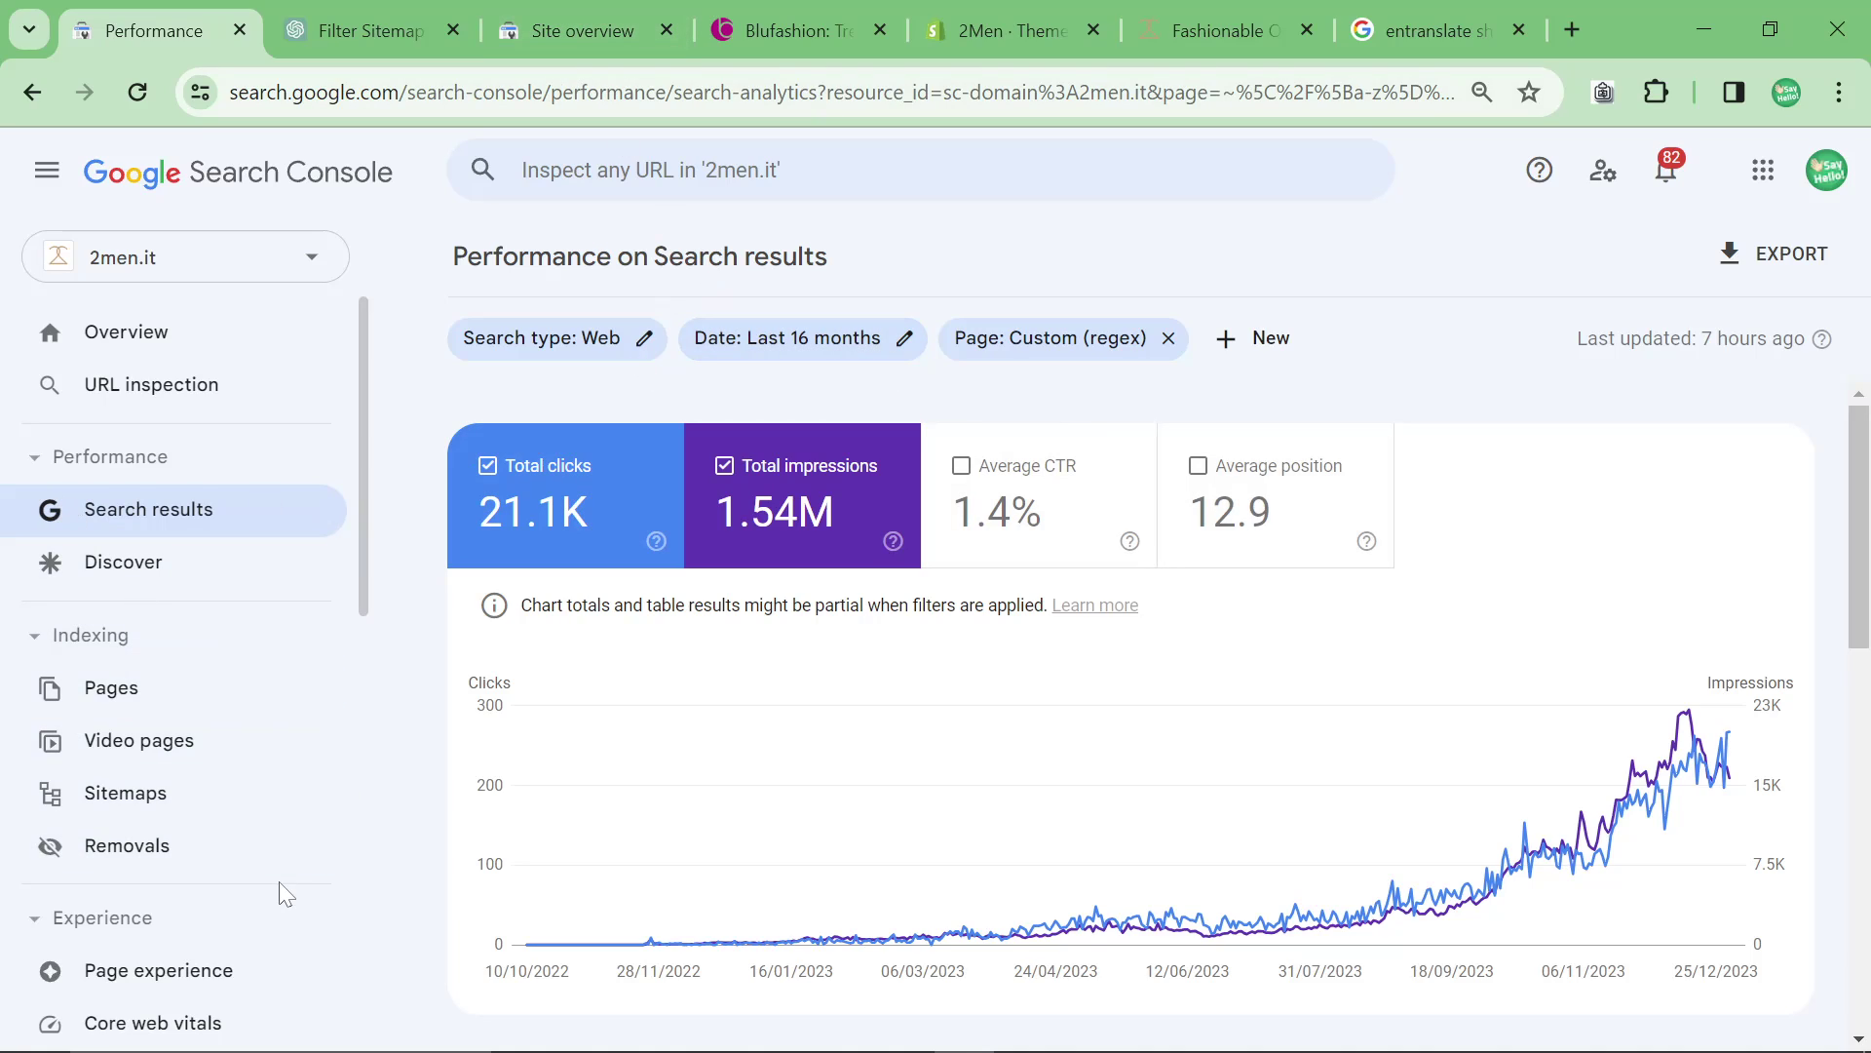
Open Page indexing and hide Not indexed, charting only the 41.2K indexed pages
click(257, 713)
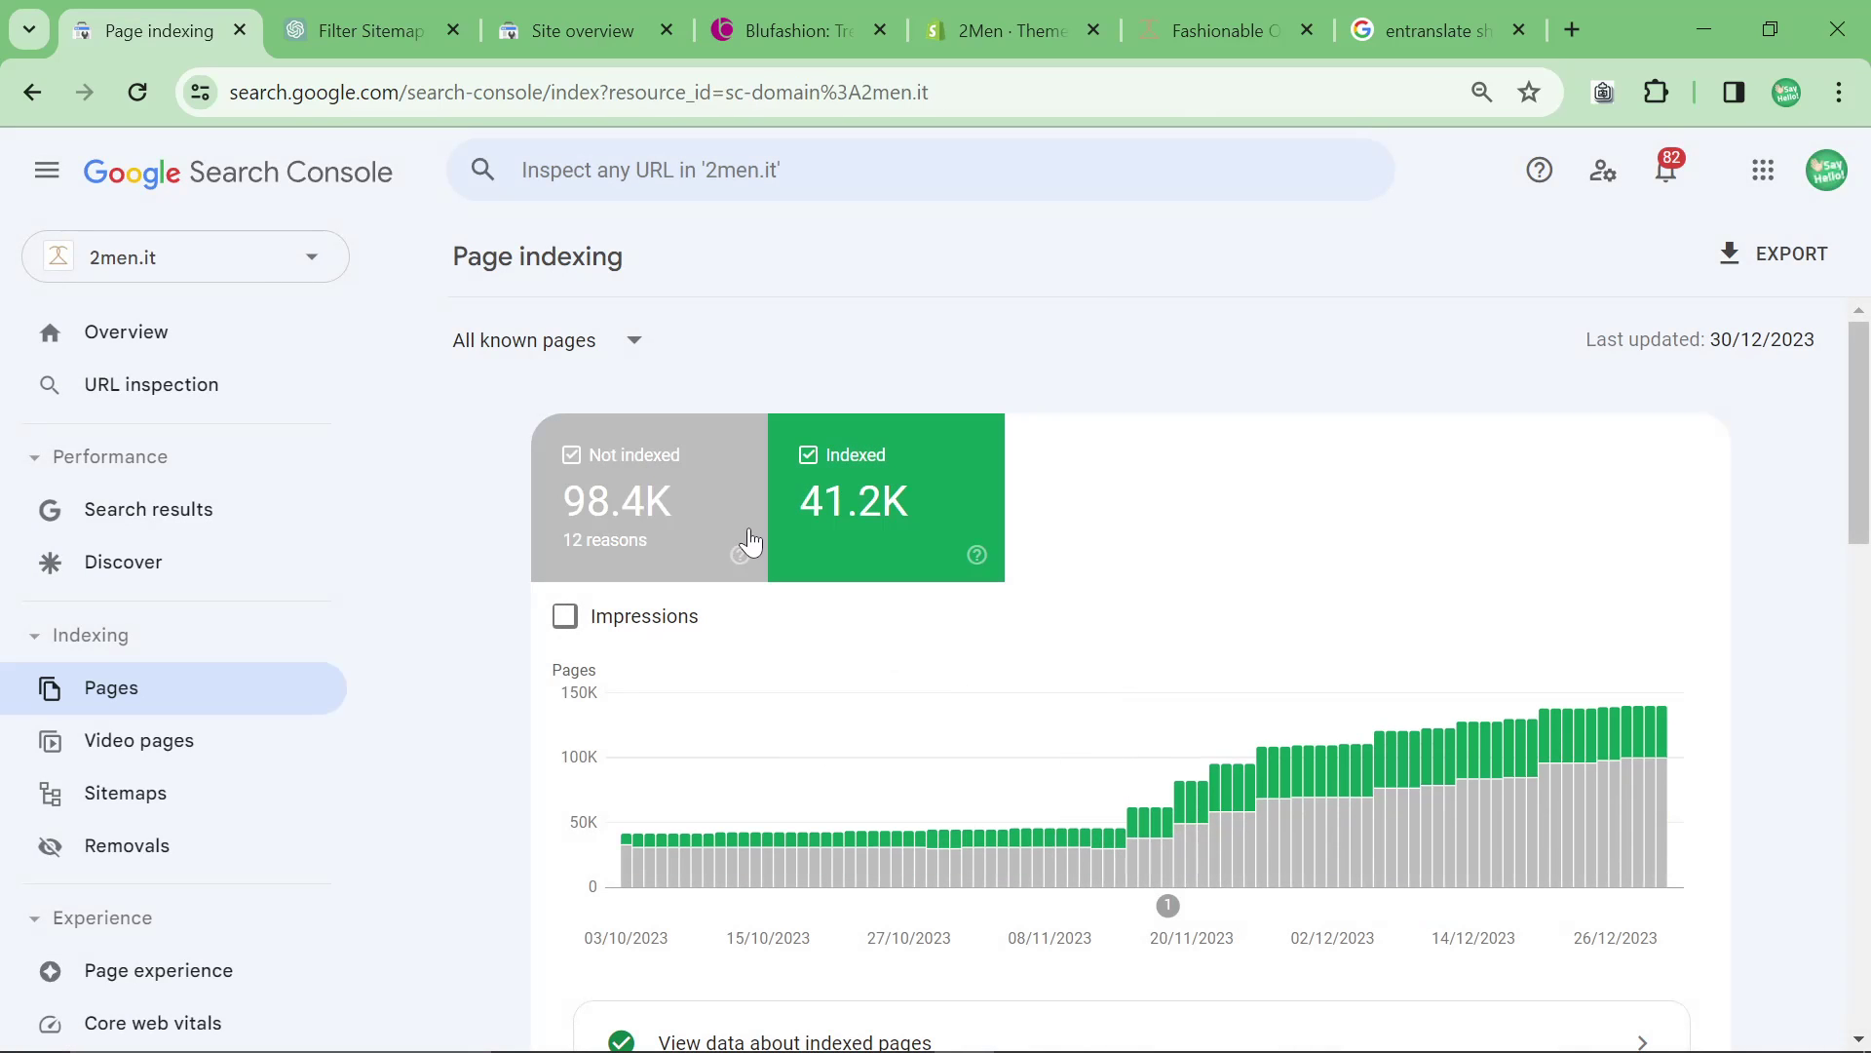
click(745, 535)
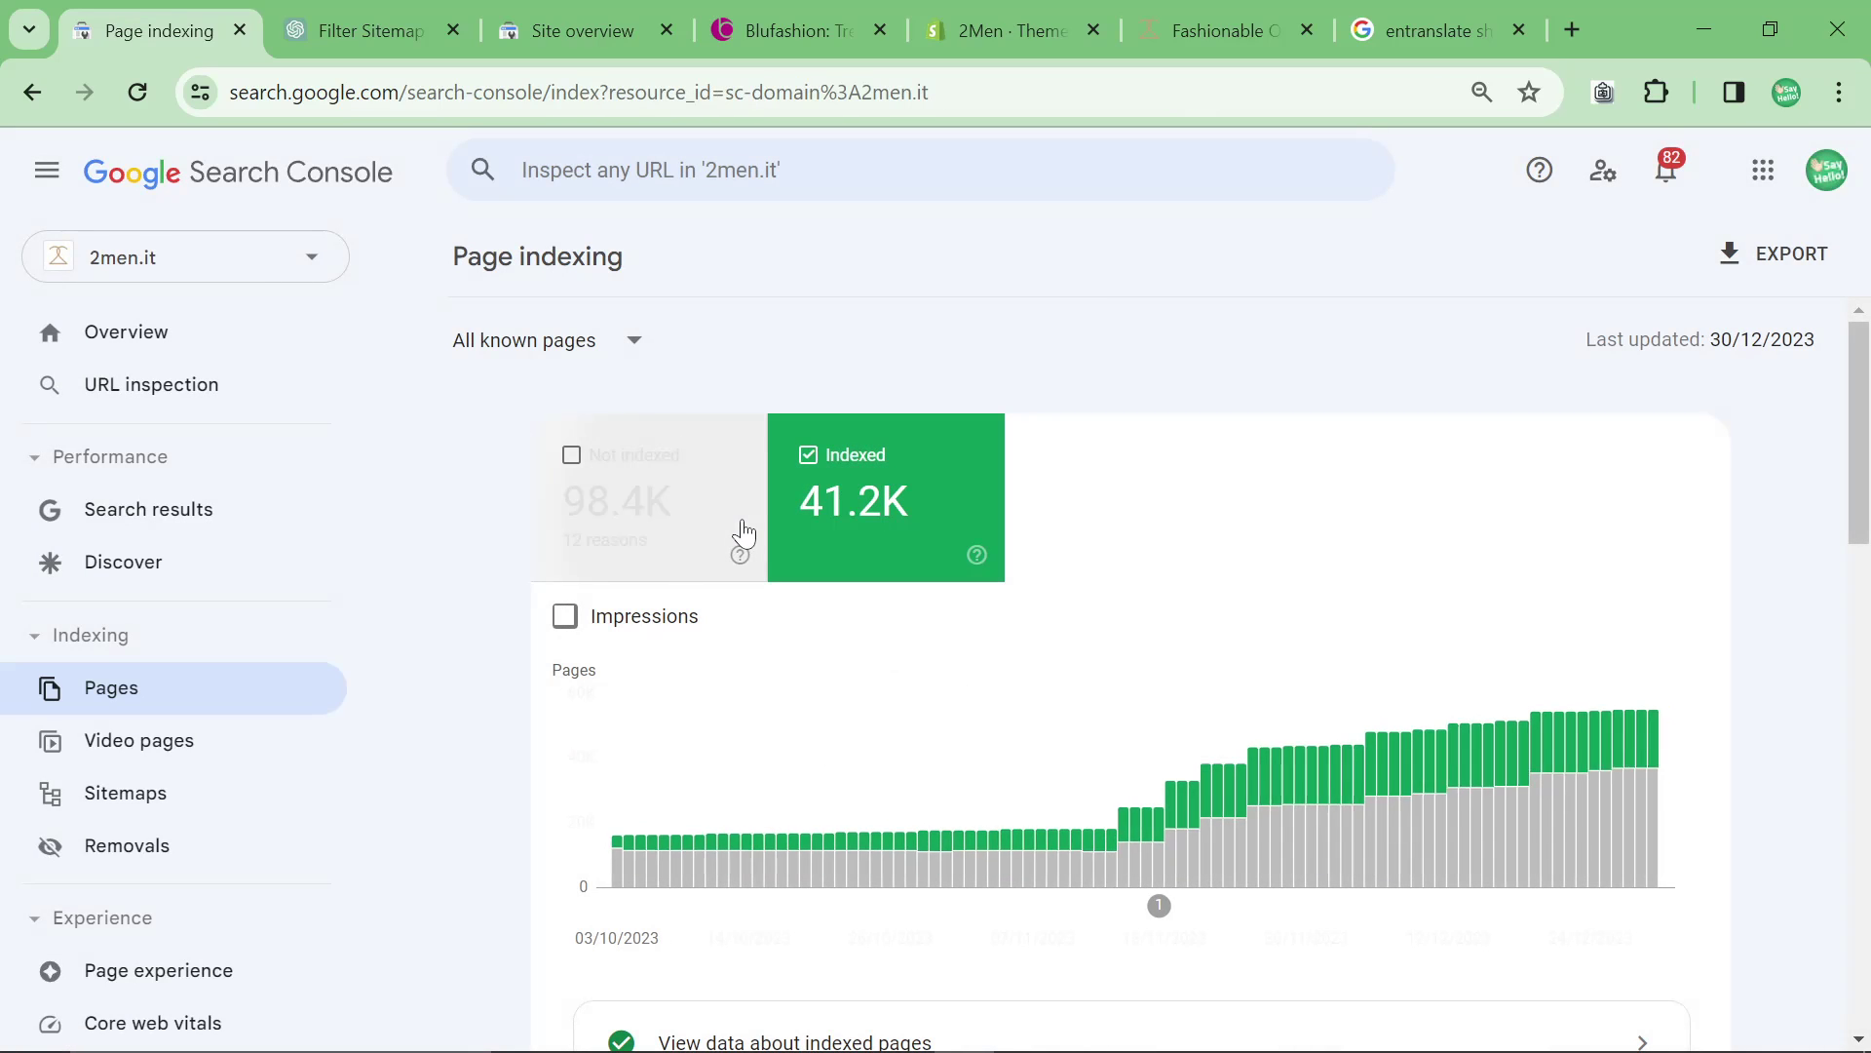
mouse_move(932, 536)
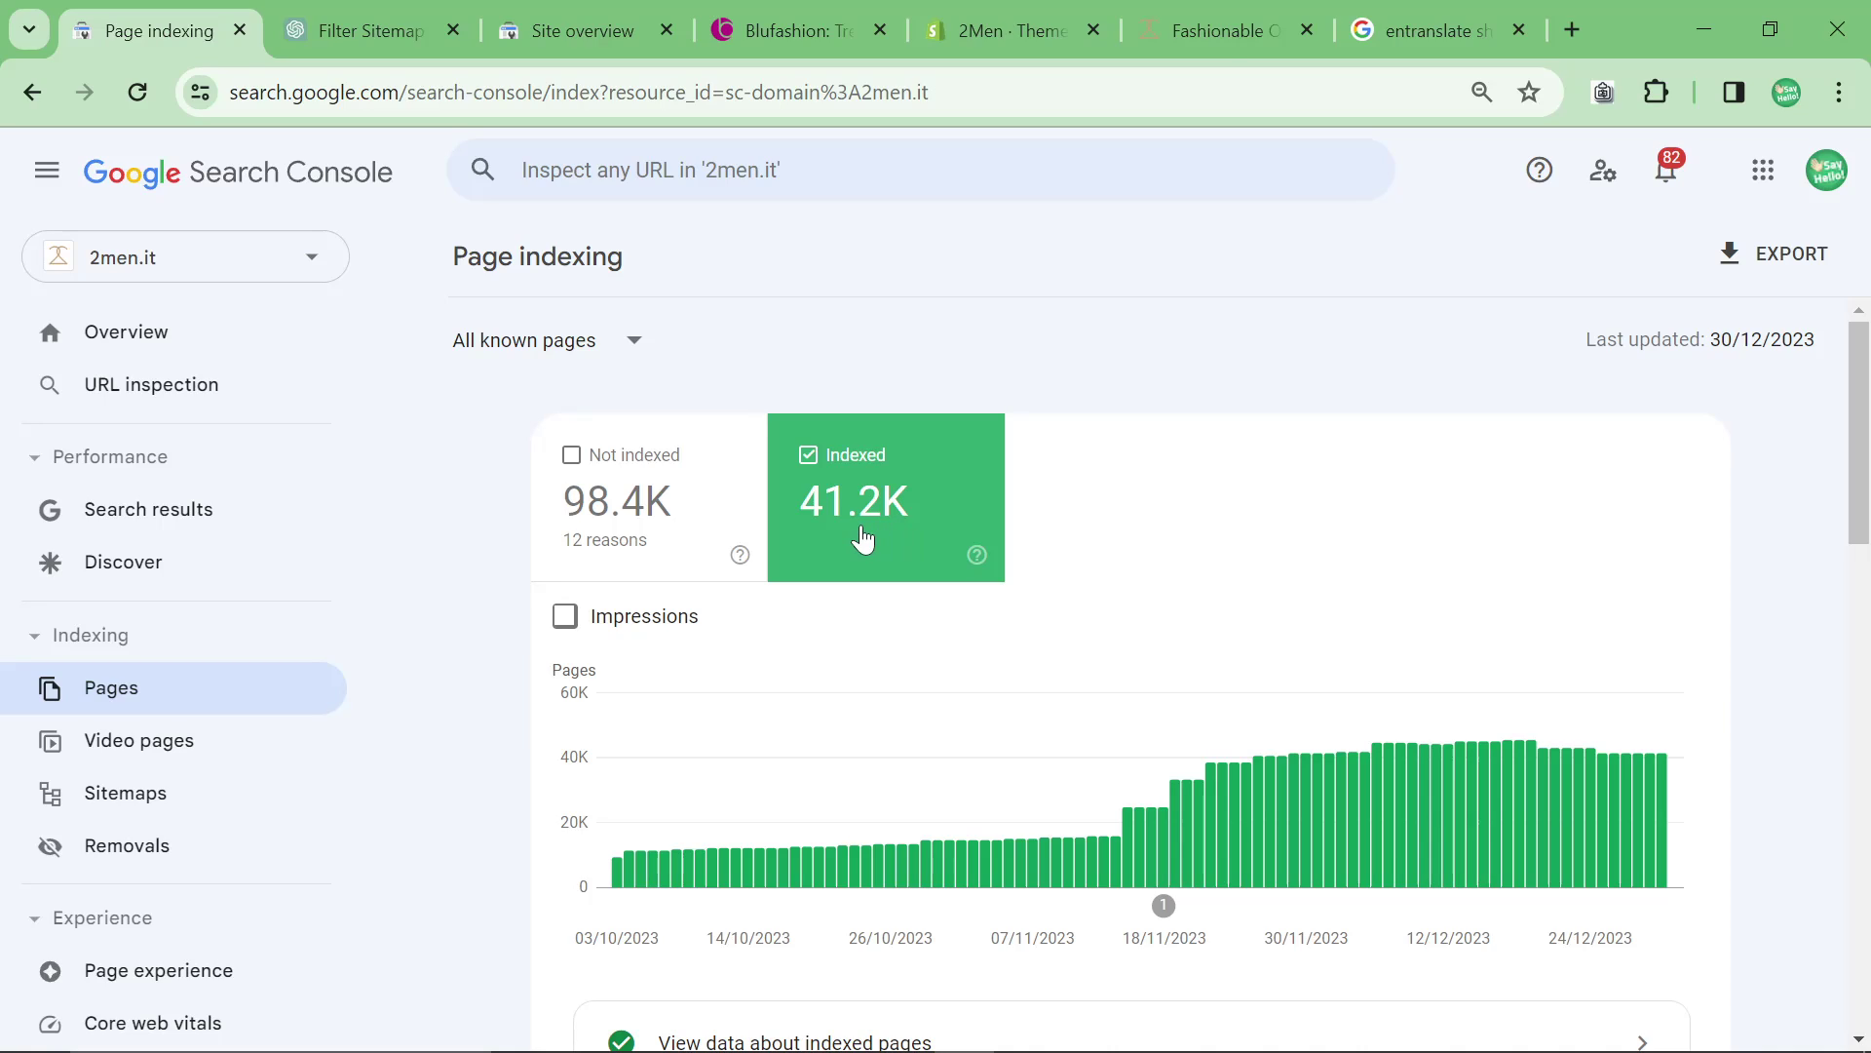
mouse_move(827, 535)
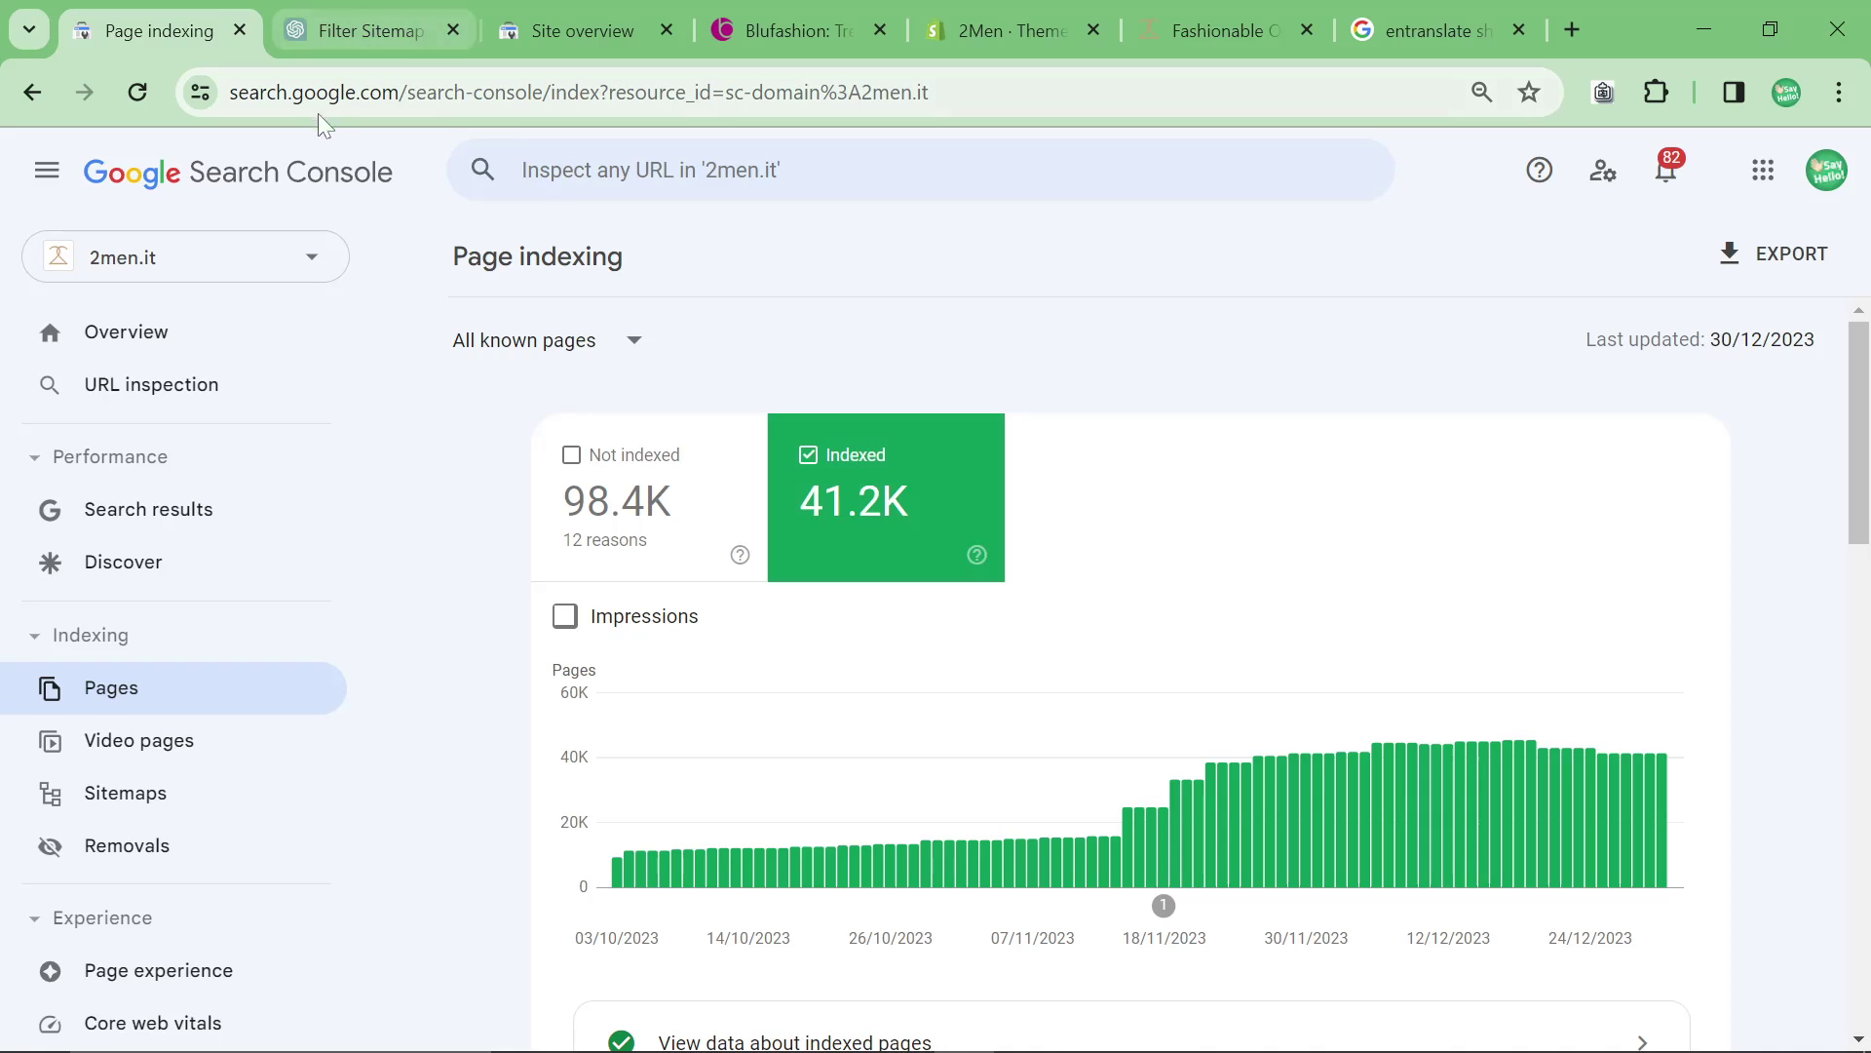
Open the 3-month Discover report and check the best-mens-clothing-brands-of-2024 page's figures
click(226, 565)
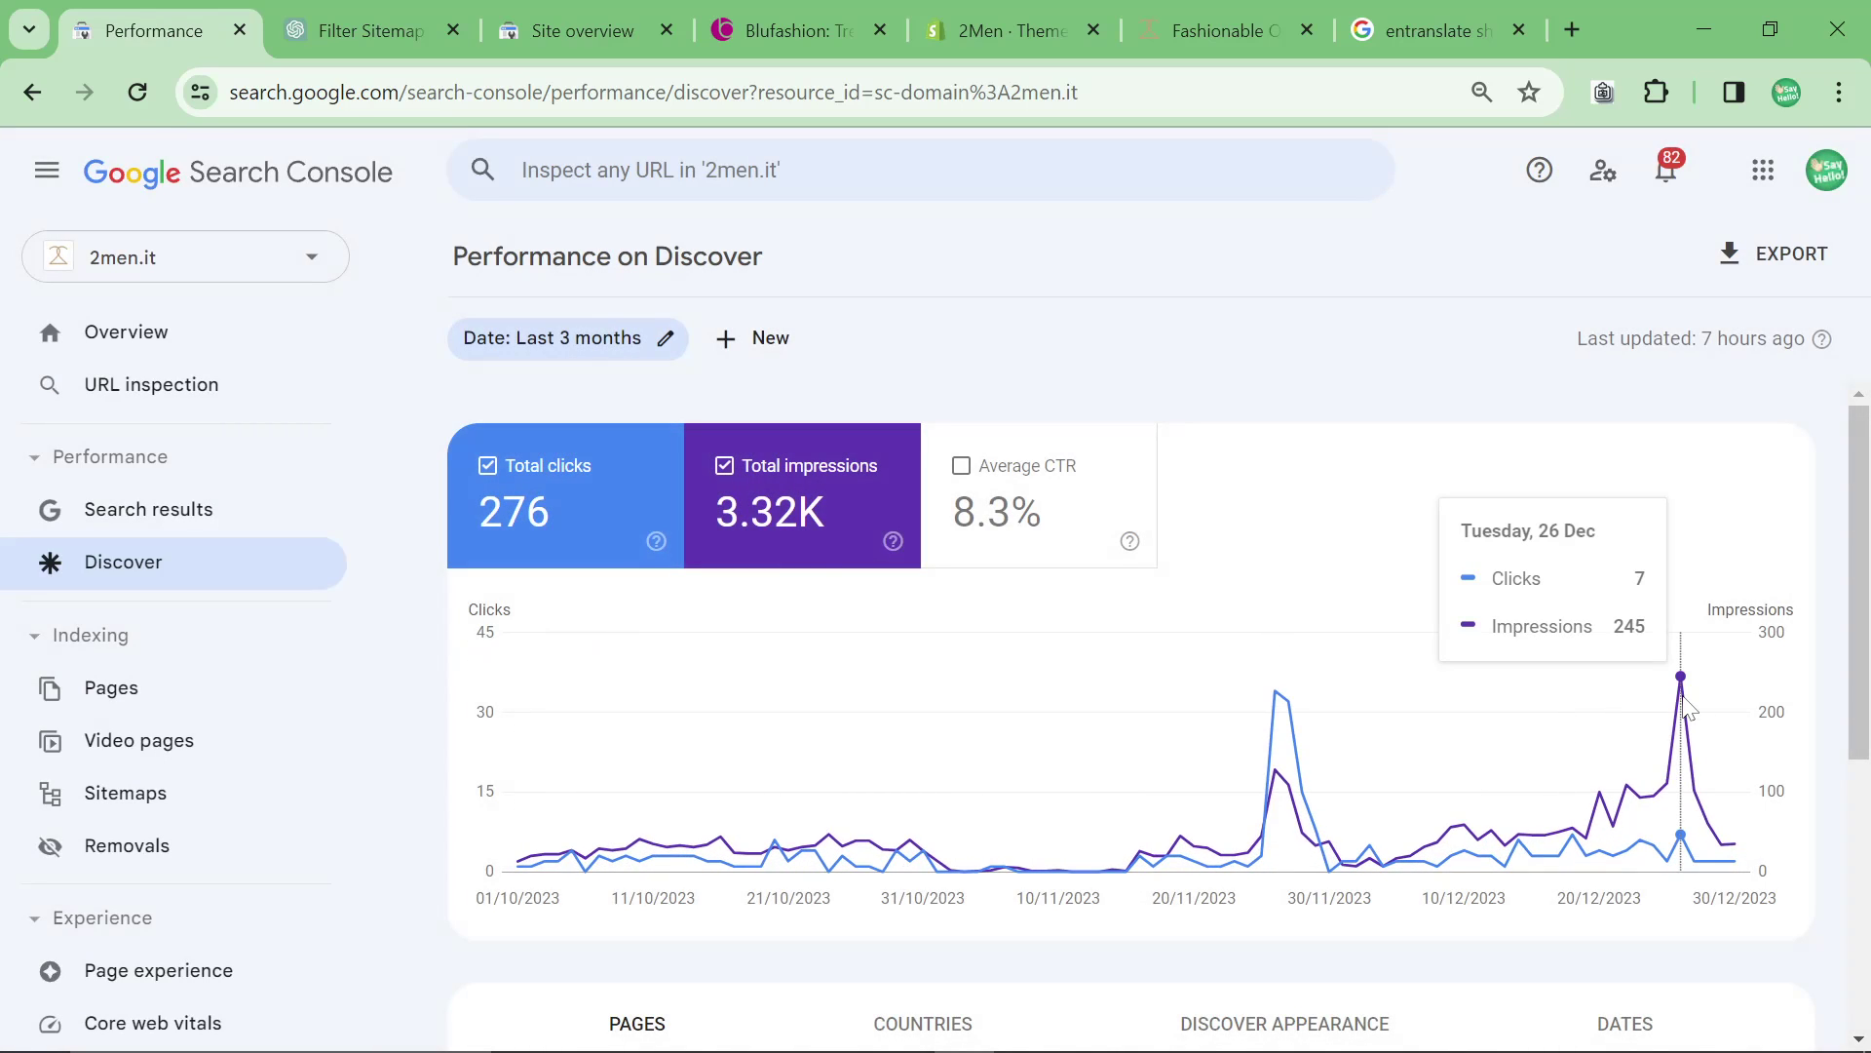
scroll(1608, 701, down, 5)
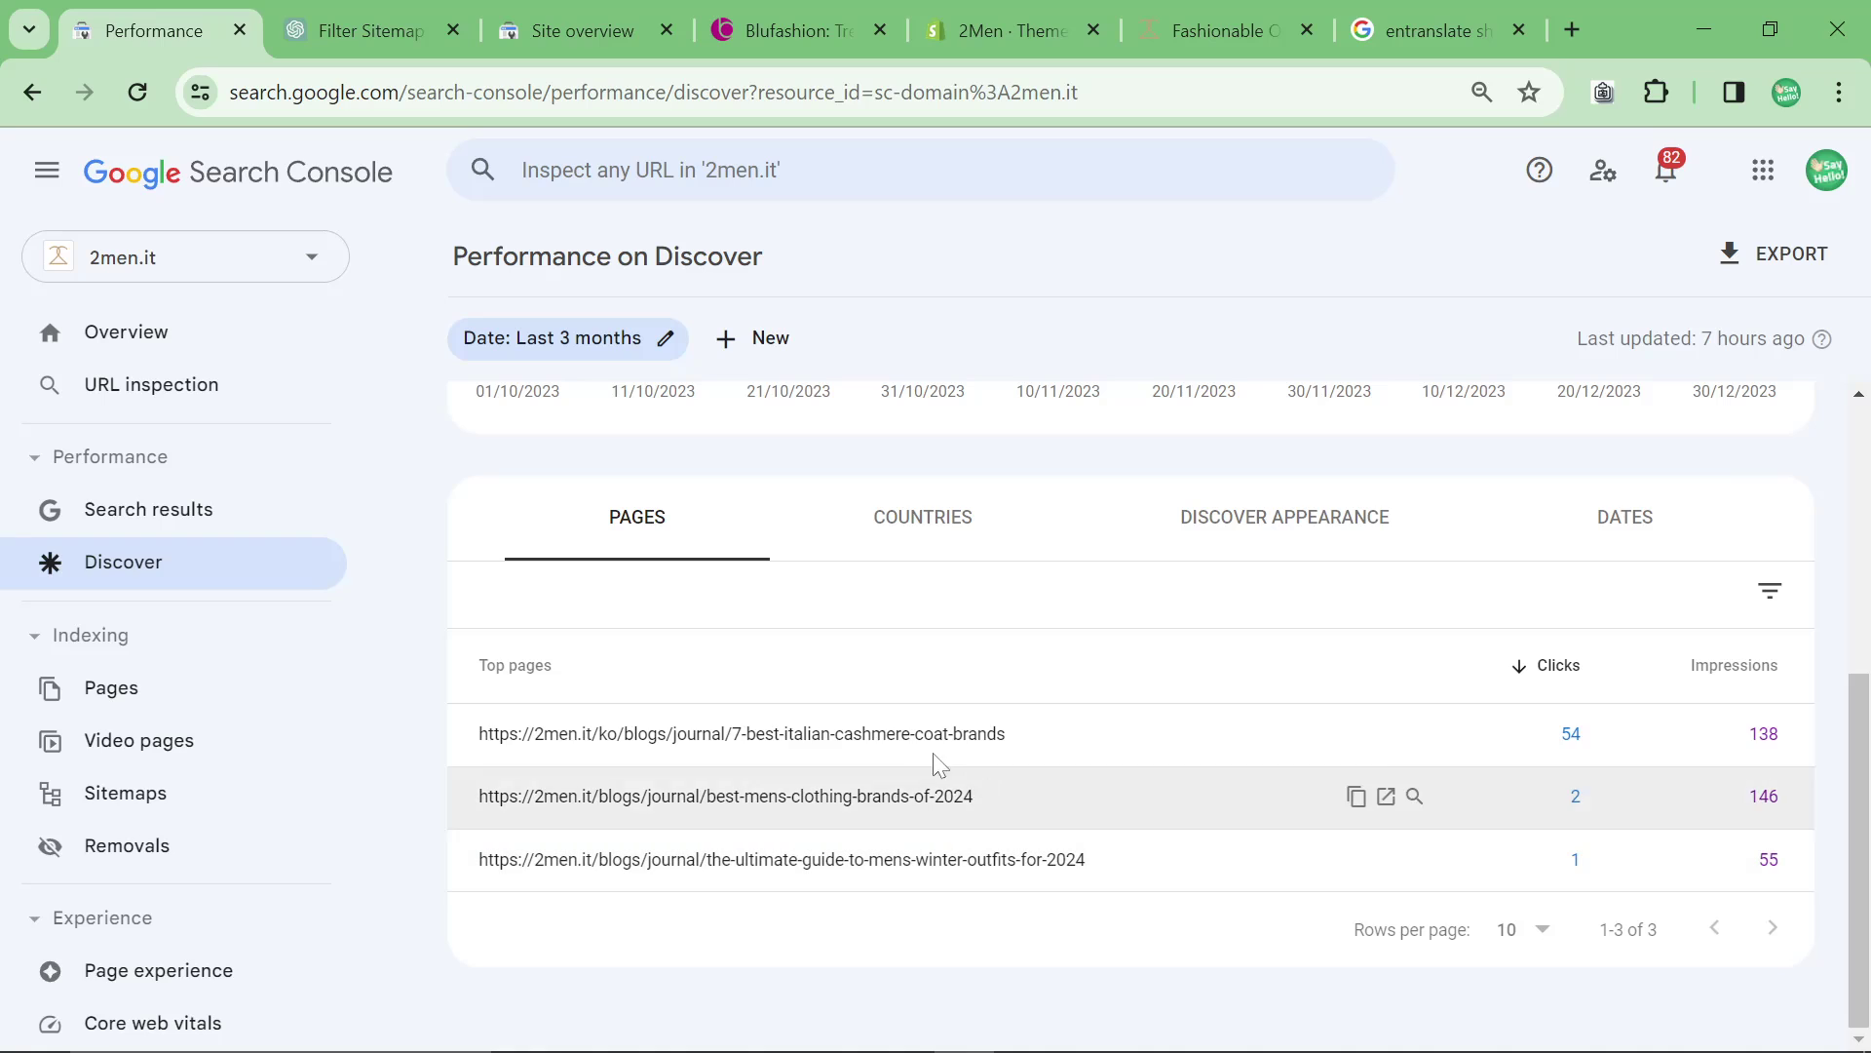
click(879, 803)
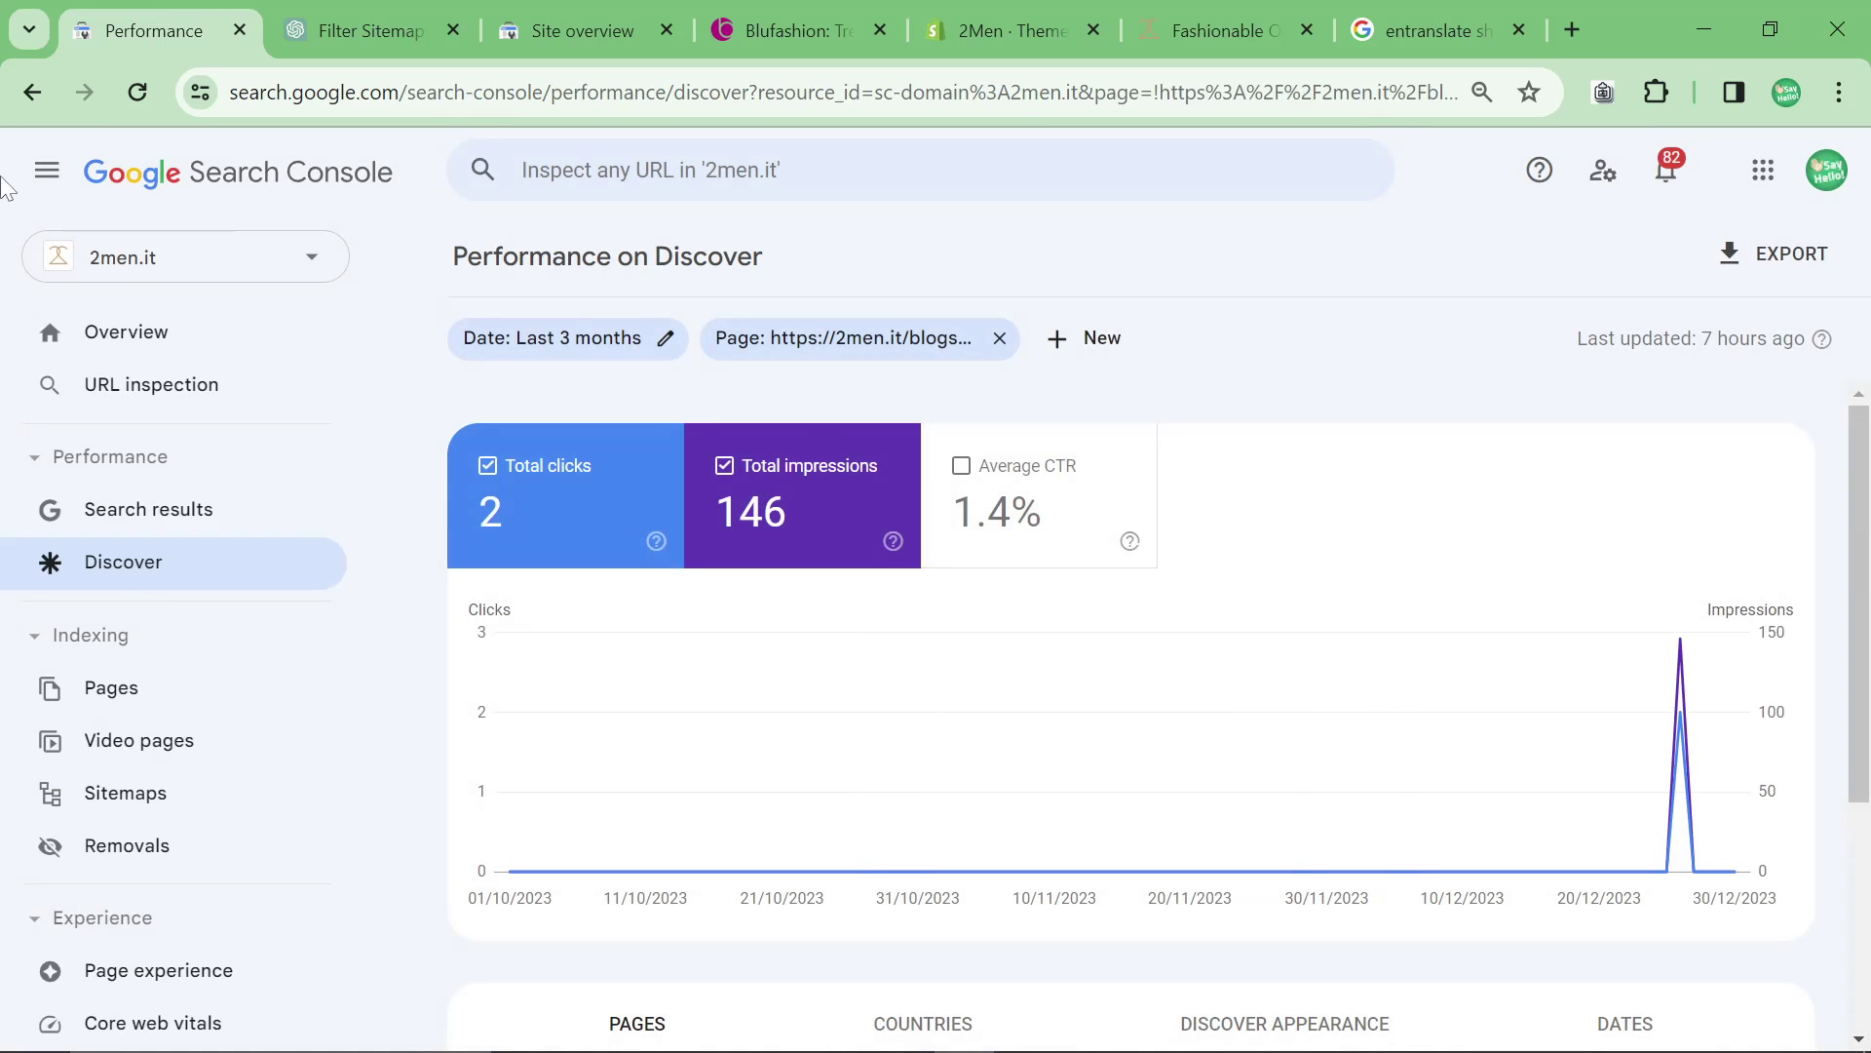
click(33, 92)
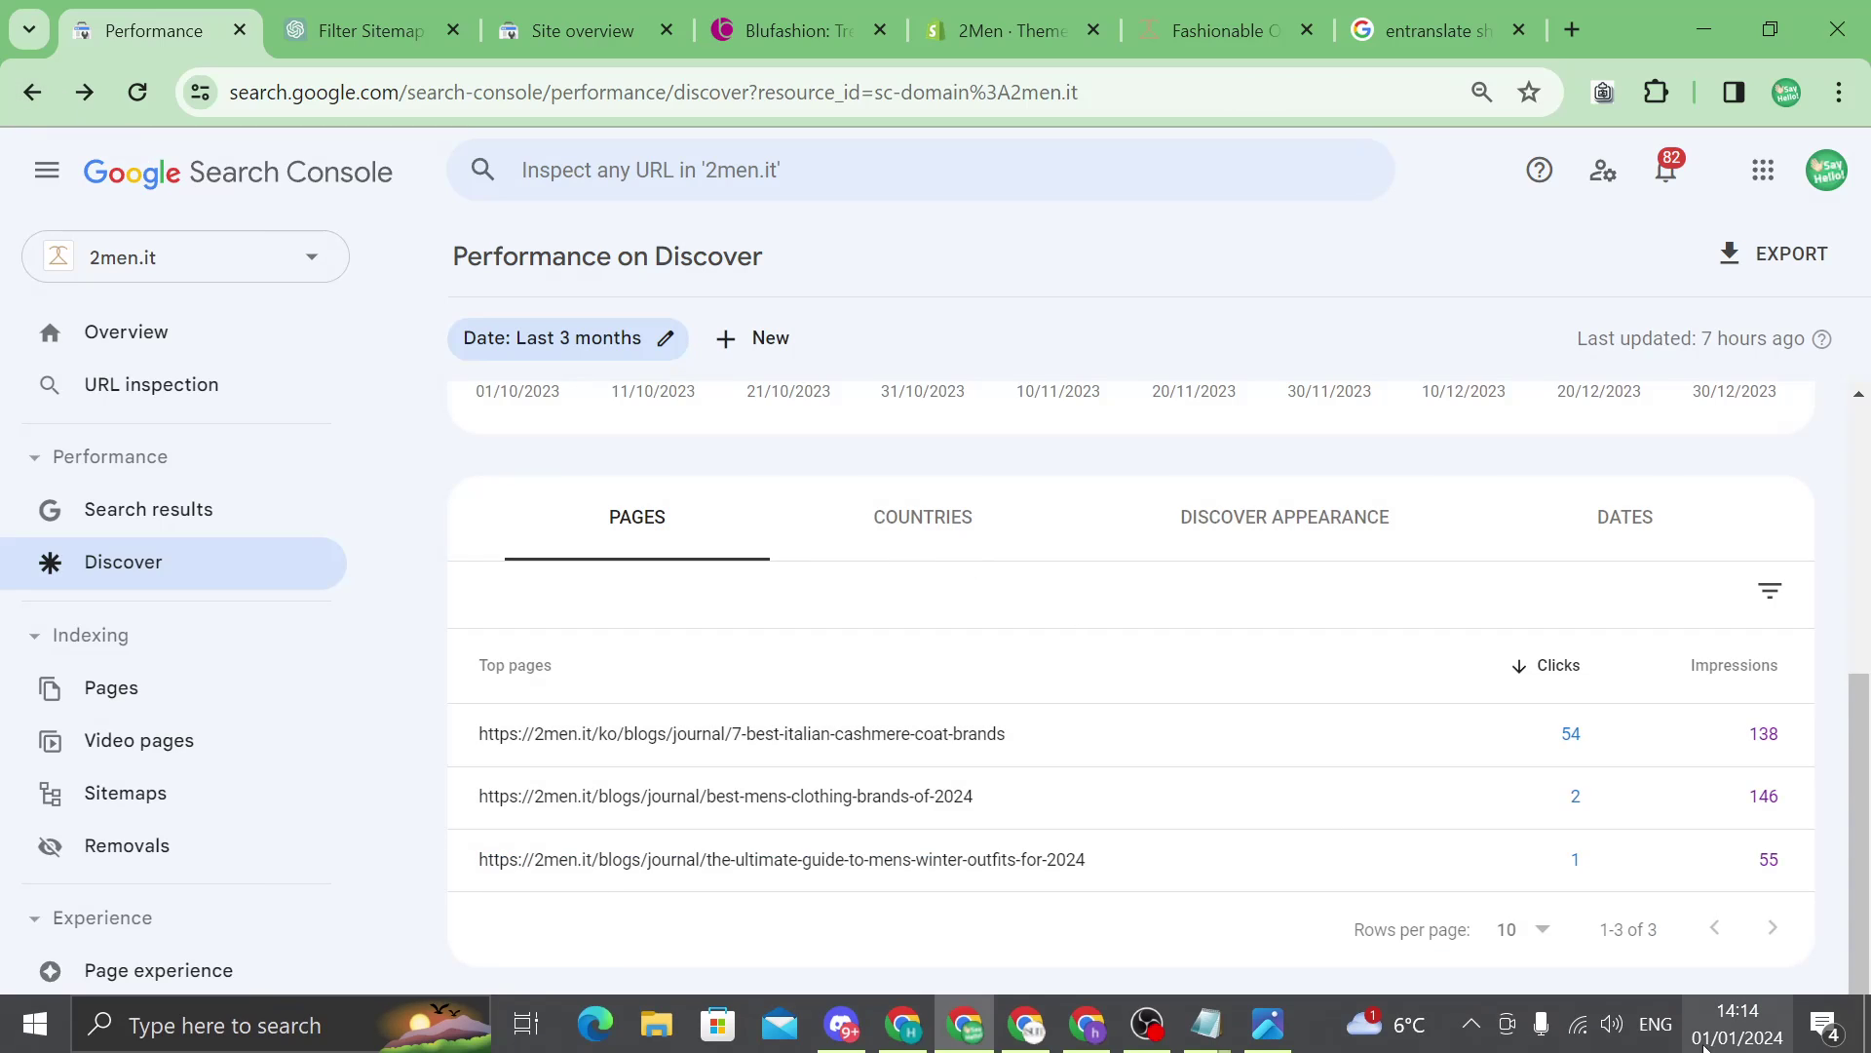
Check the winter outfits guide's Discover figures, then return to the unfiltered report
click(950, 865)
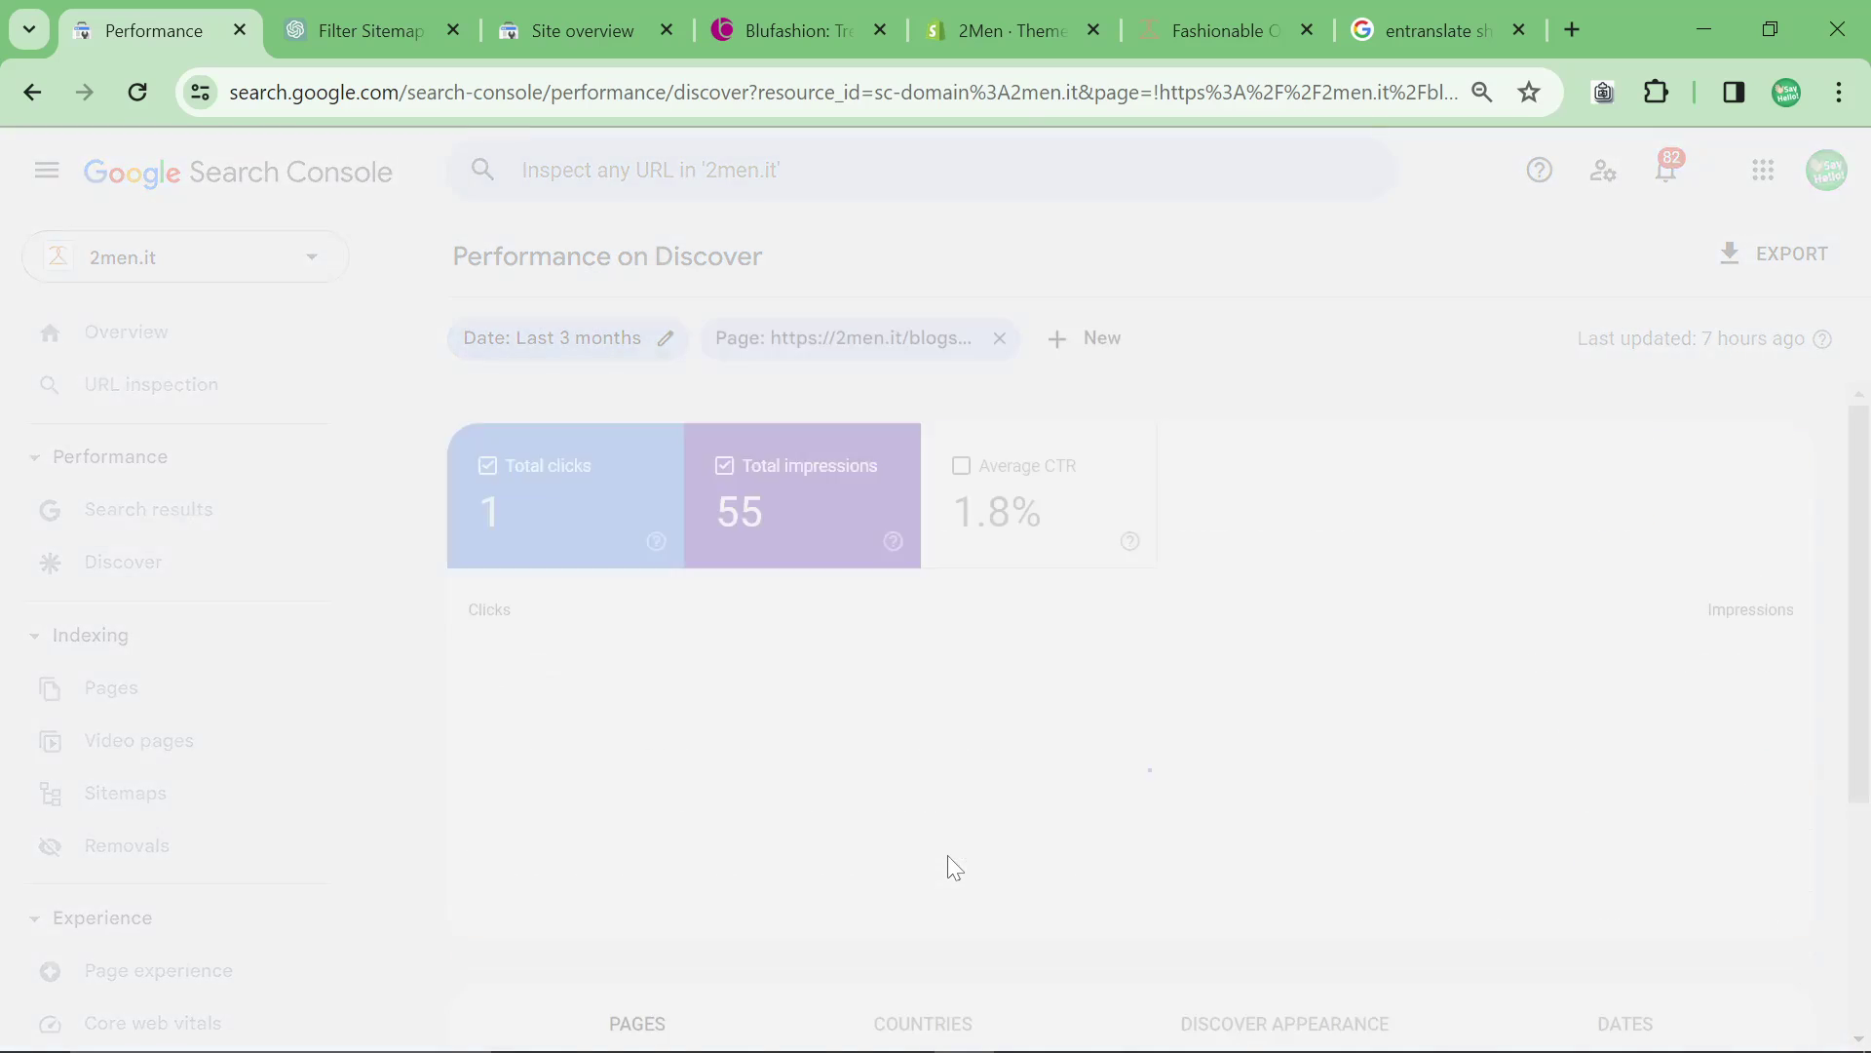
click(32, 92)
scroll(882, 829, up, 3)
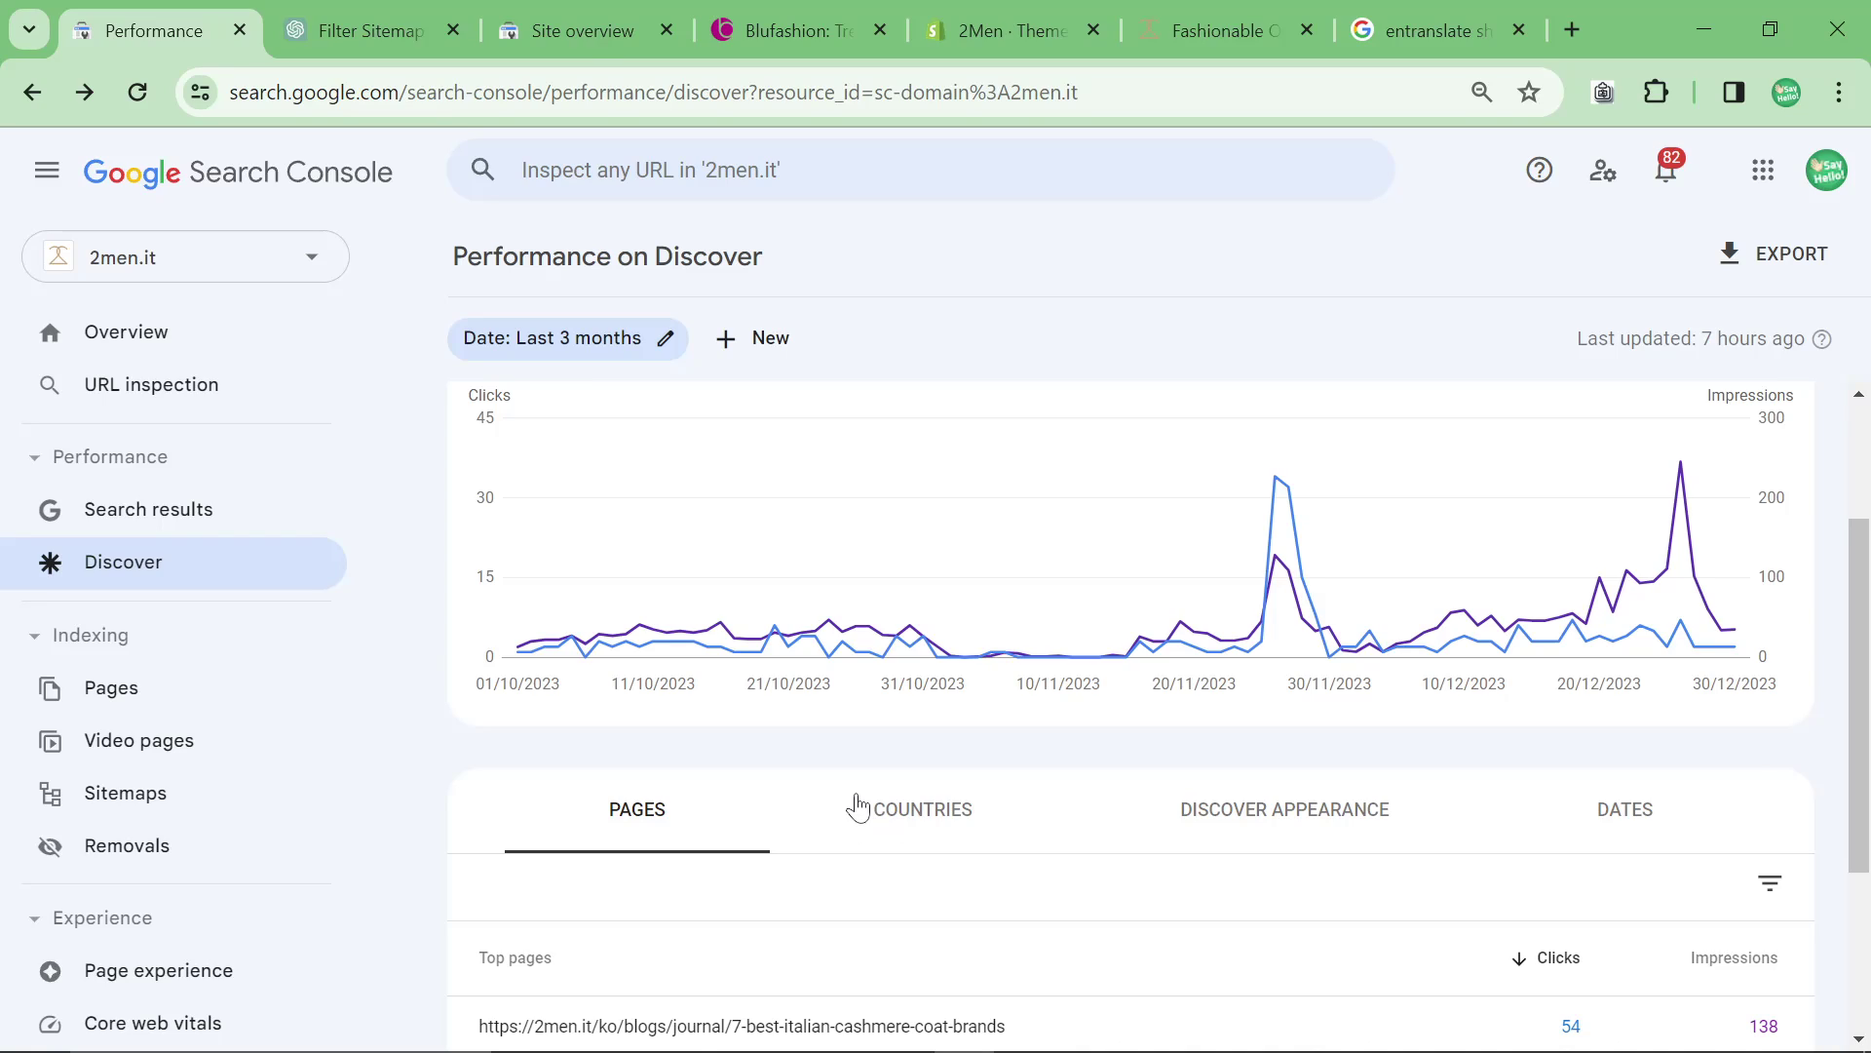
Open the property Overview and inspect its 27,336-click web search performance chart
click(230, 335)
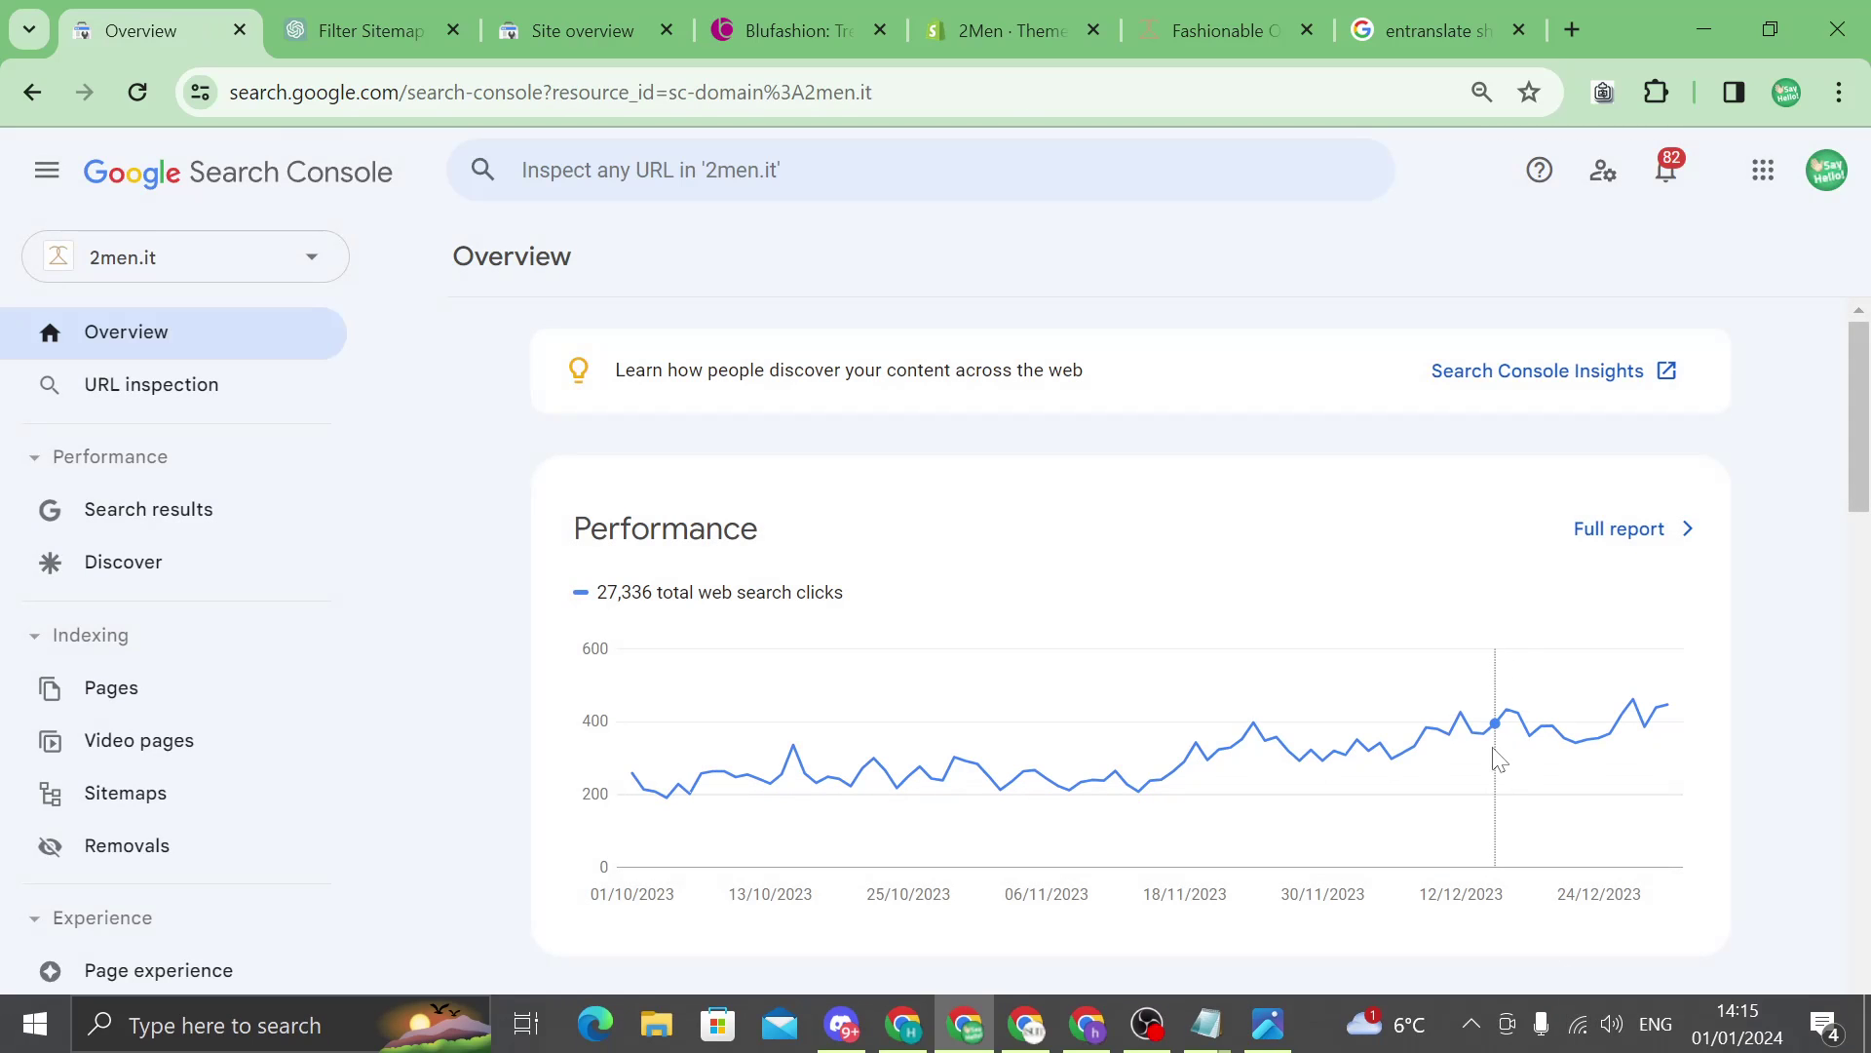
mouse_move(1494, 750)
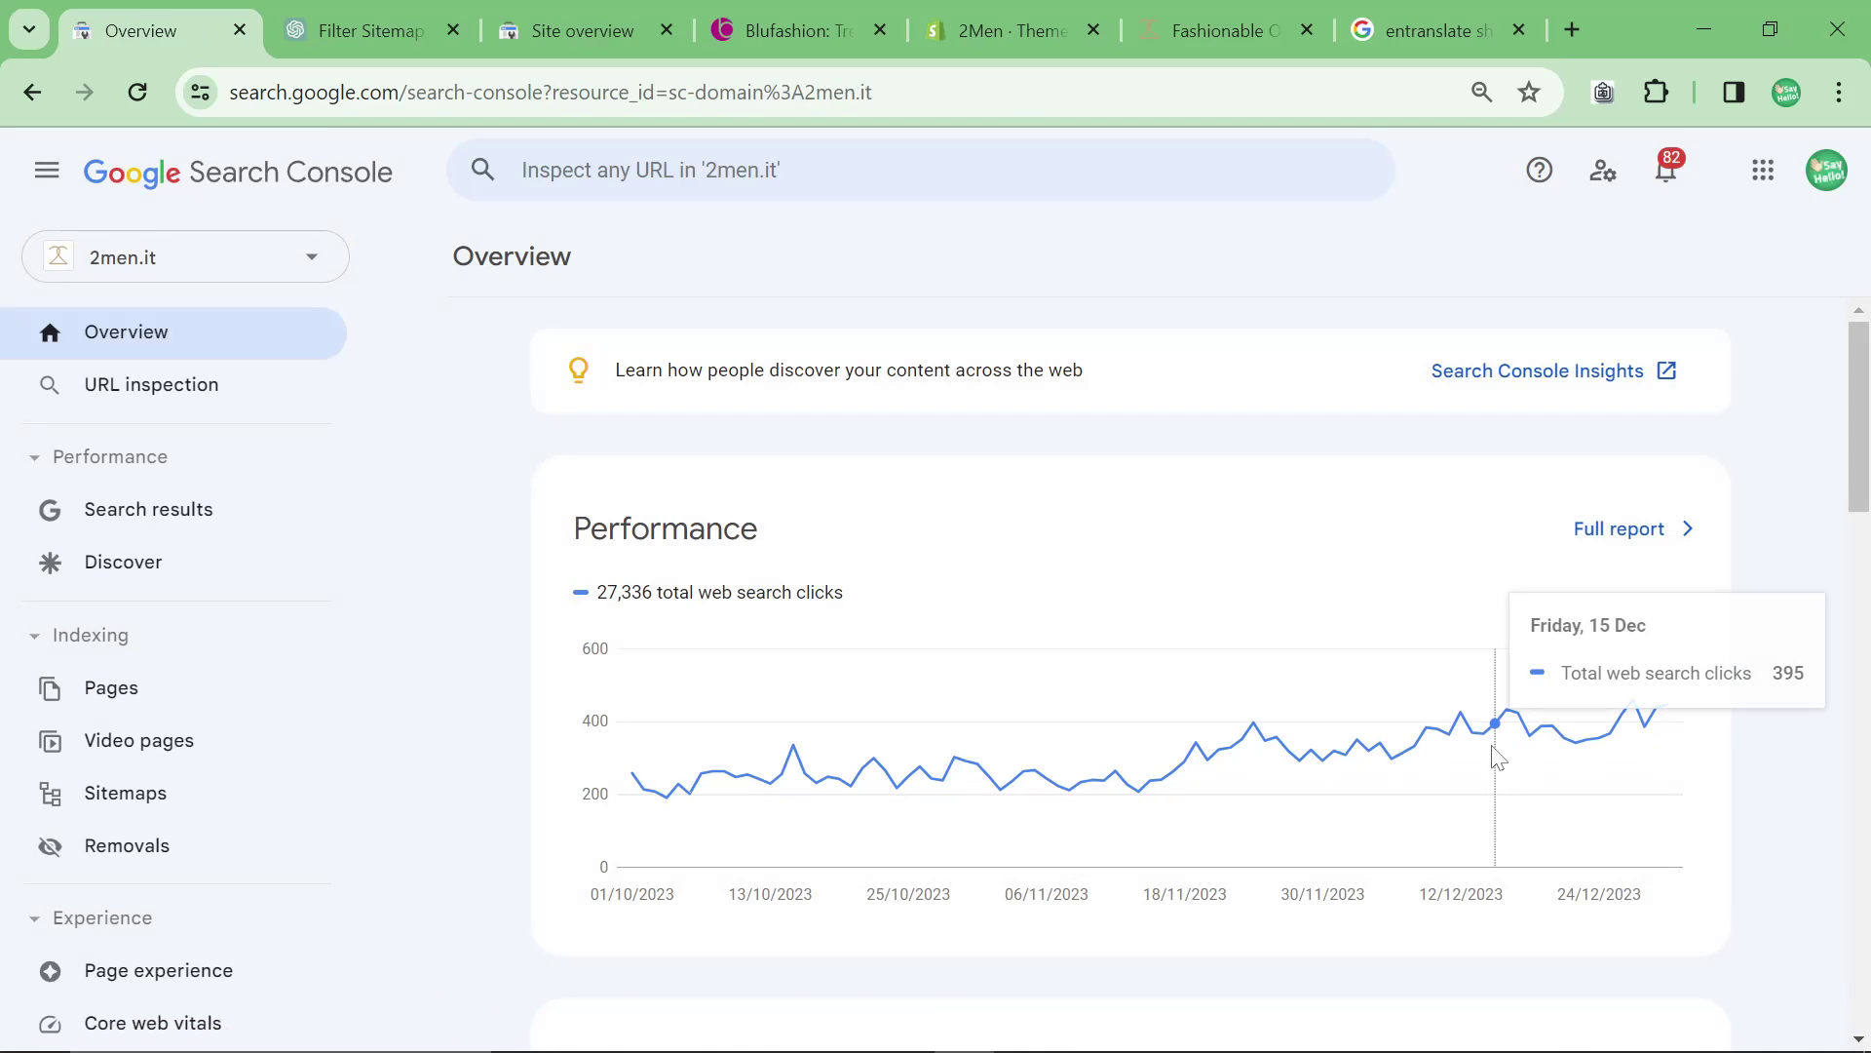